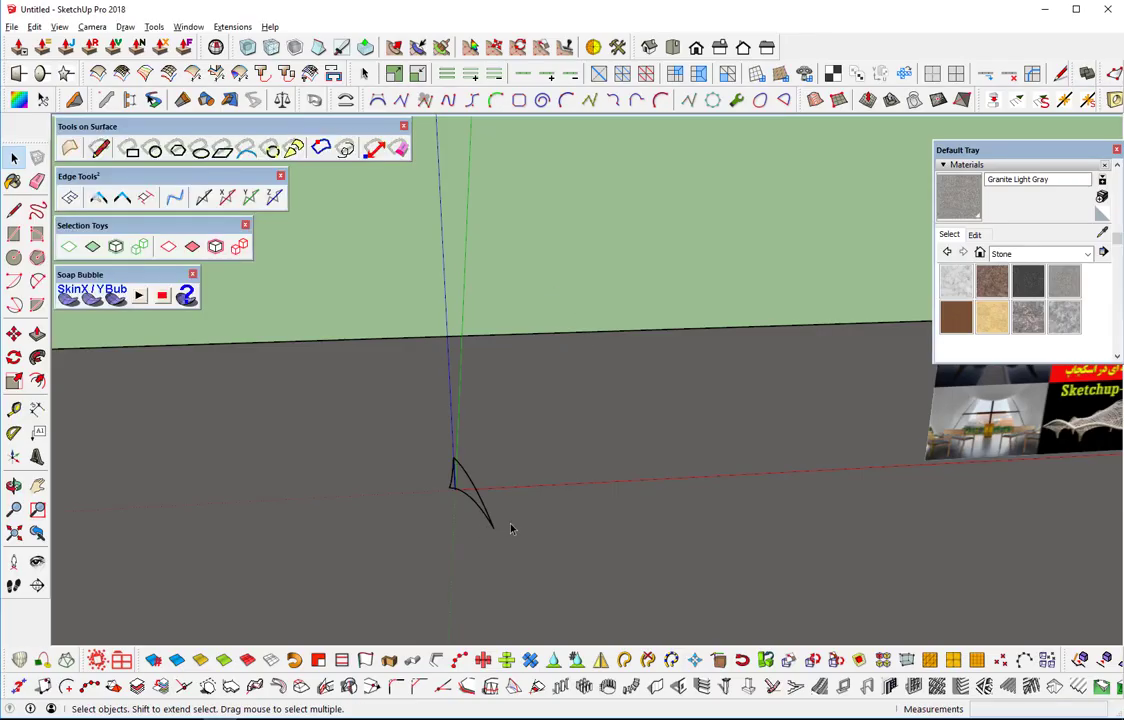
Step: Orbit and zoom past the reference image to the origin, looking down over the ground plane
middle_click_drag(656, 558, 174, 610)
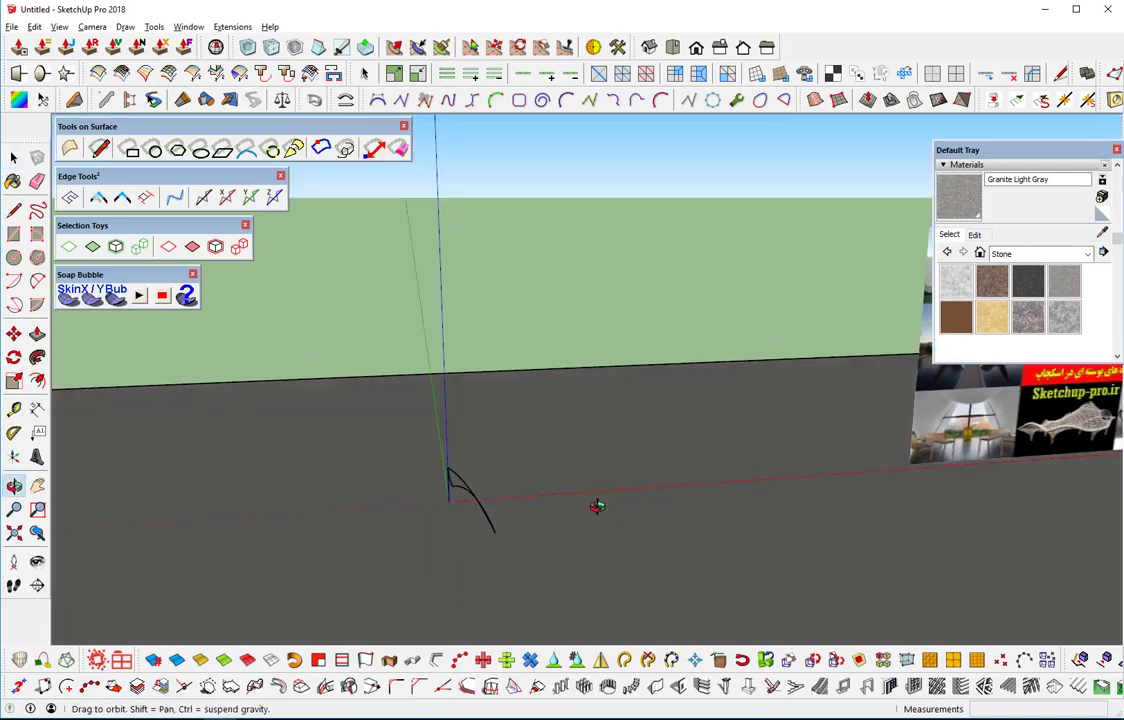
scroll(840, 385, "up", 2)
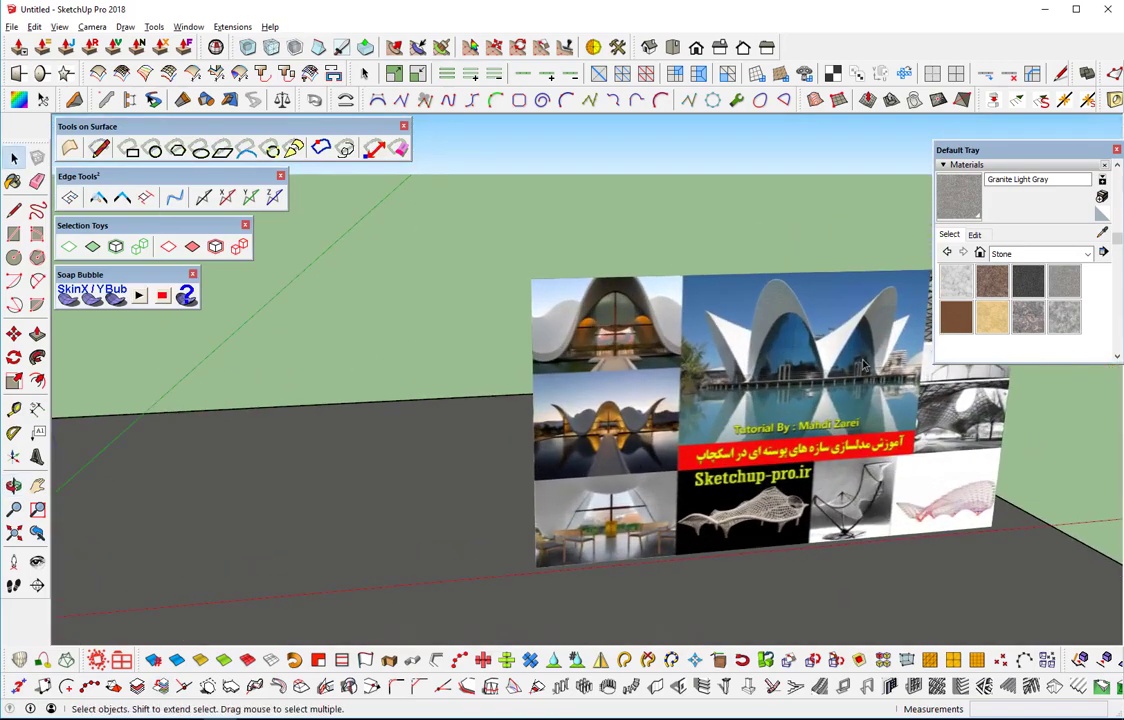
scroll(843, 385, "up", 3)
scroll(843, 385, "up", 4)
middle_click_drag(843, 385, 667, 302)
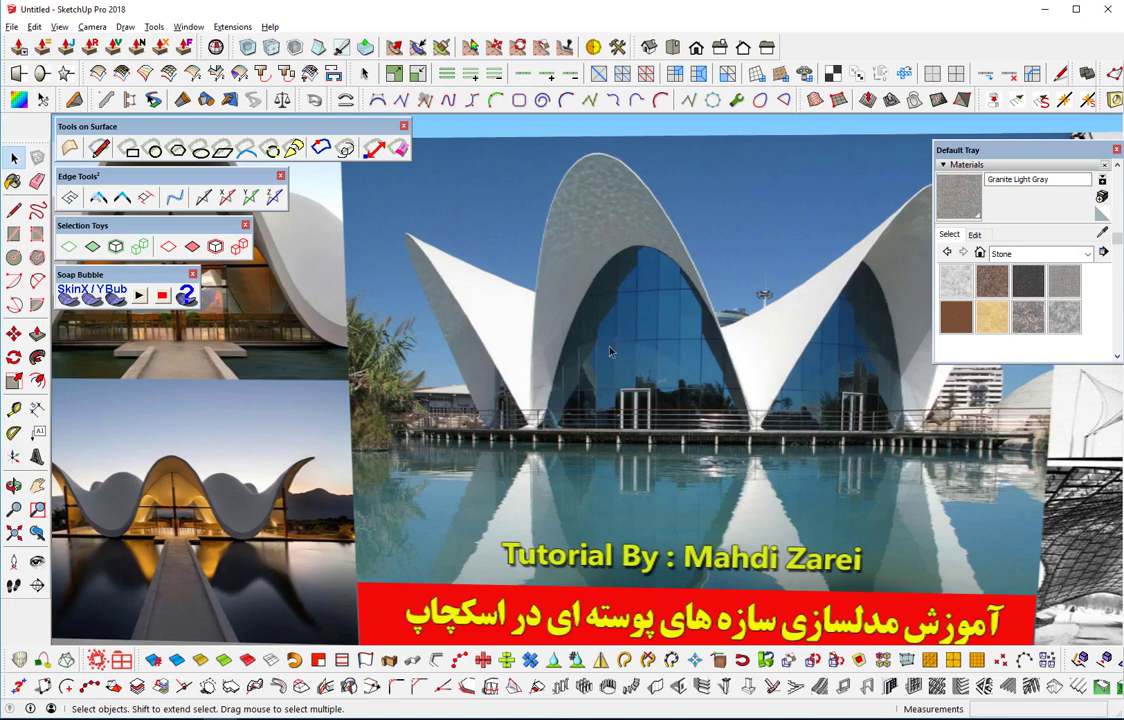
scroll(700, 345, "down", 3)
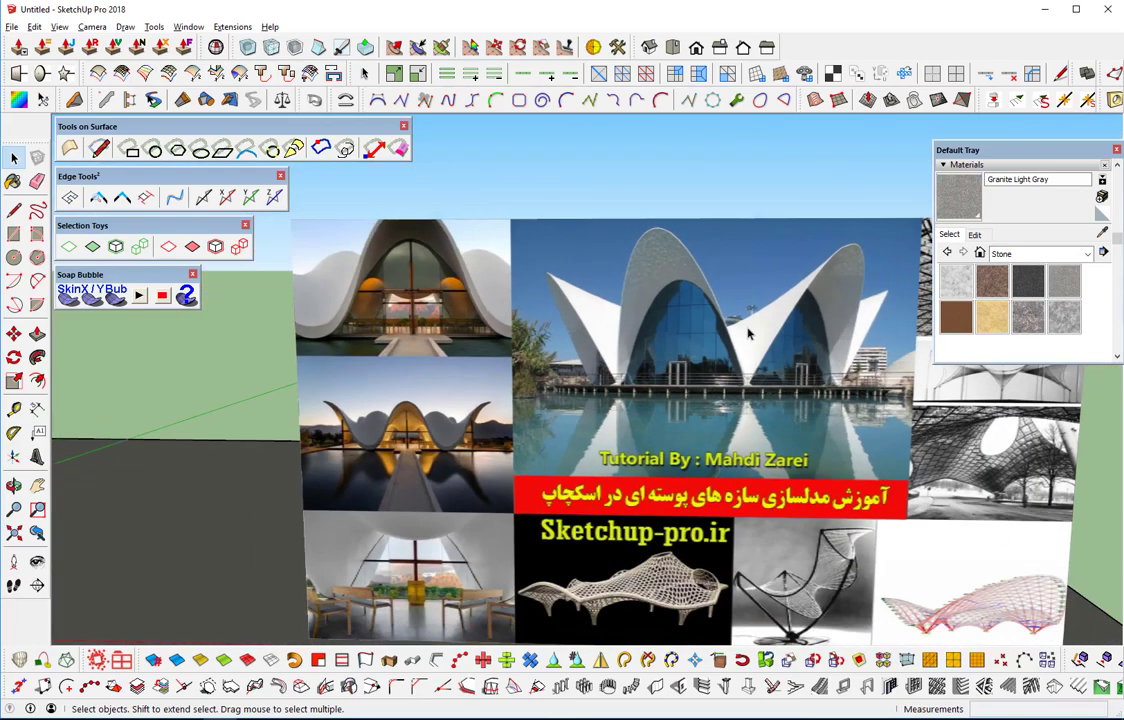
scroll(650, 390, "down", 2)
scroll(580, 440, "down", 1)
scroll(515, 482, "down", 1)
mouse_move(515, 482)
middle_mouse_down()
mouse_move(770, 509)
mouse_move(542, 459)
middle_mouse_up()
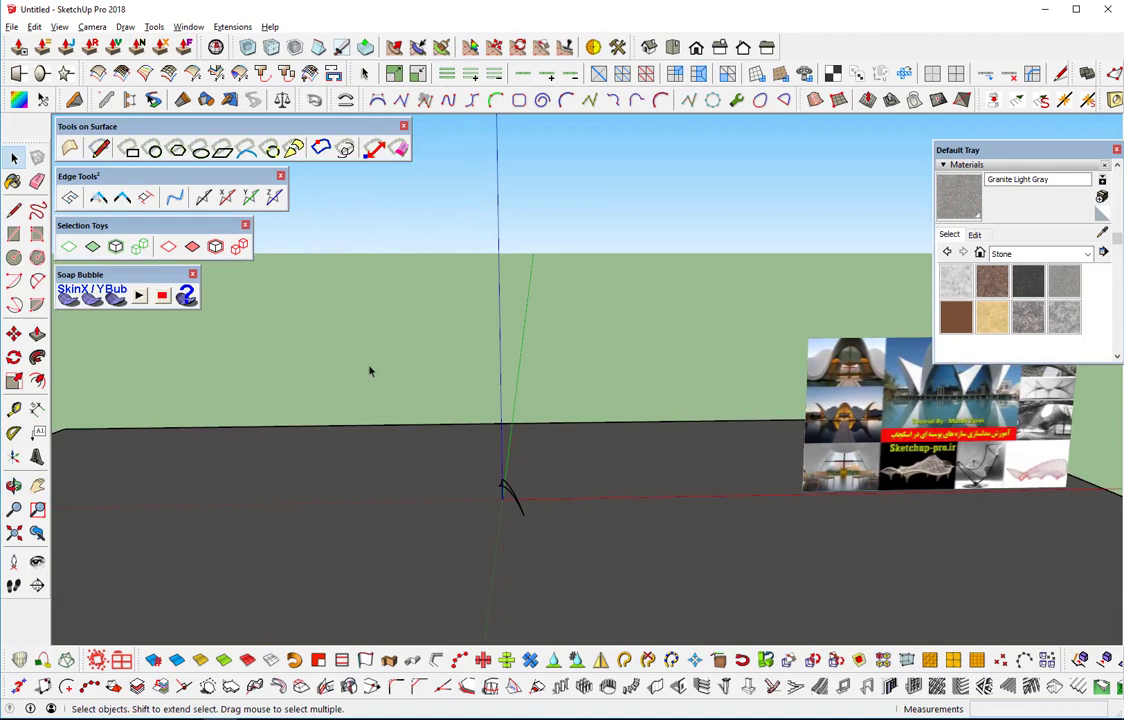
mouse_move(447, 487)
middle_mouse_down()
mouse_move(469, 486)
mouse_move(456, 508)
mouse_move(584, 514)
middle_mouse_up()
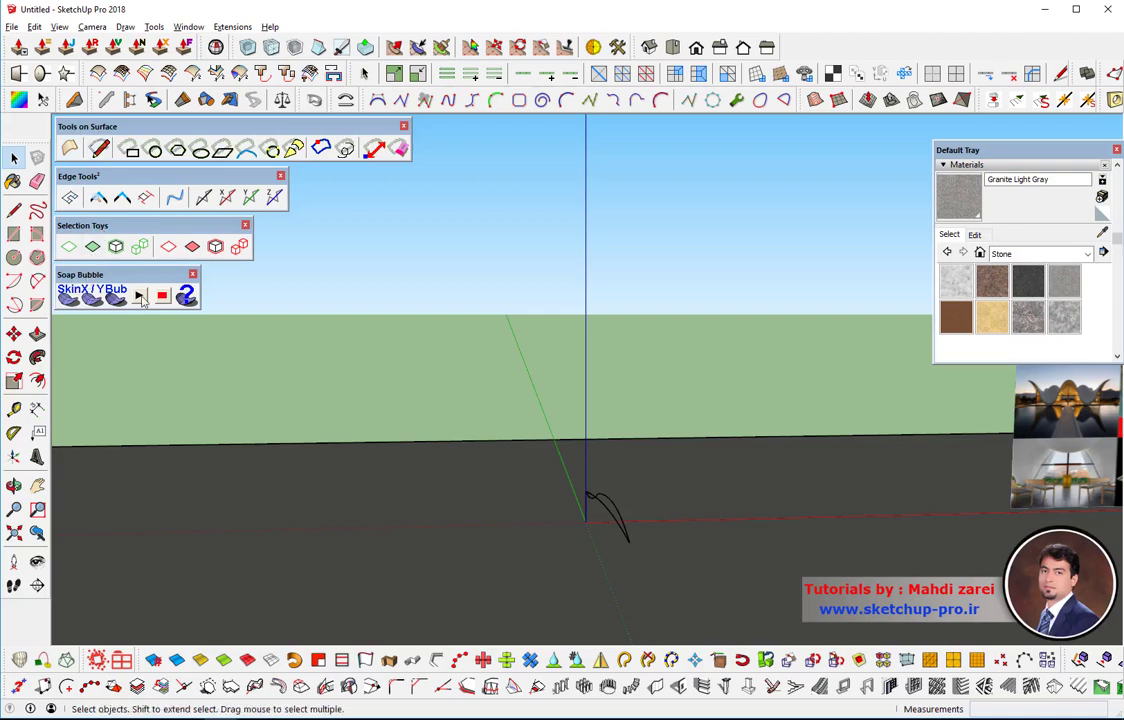
scroll(439, 484, "down", 2)
scroll(439, 484, "down", 2)
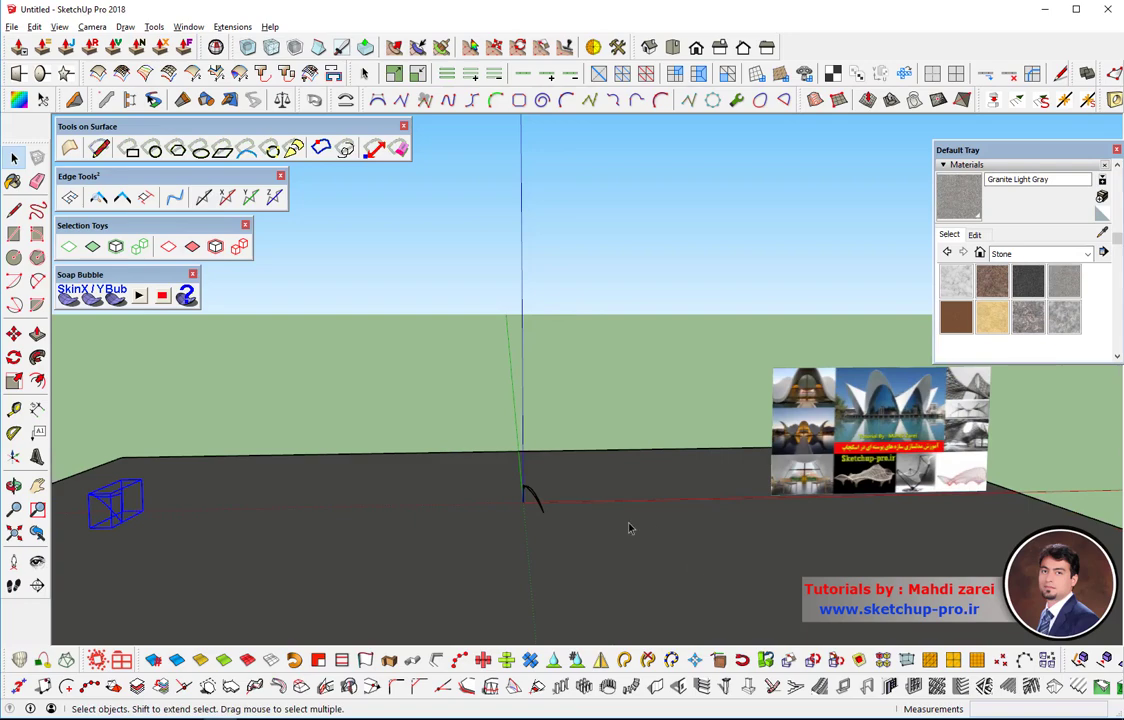
scroll(600, 525, "up", 1)
scroll(545, 510, "up", 2)
scroll(535, 508, "up", 1)
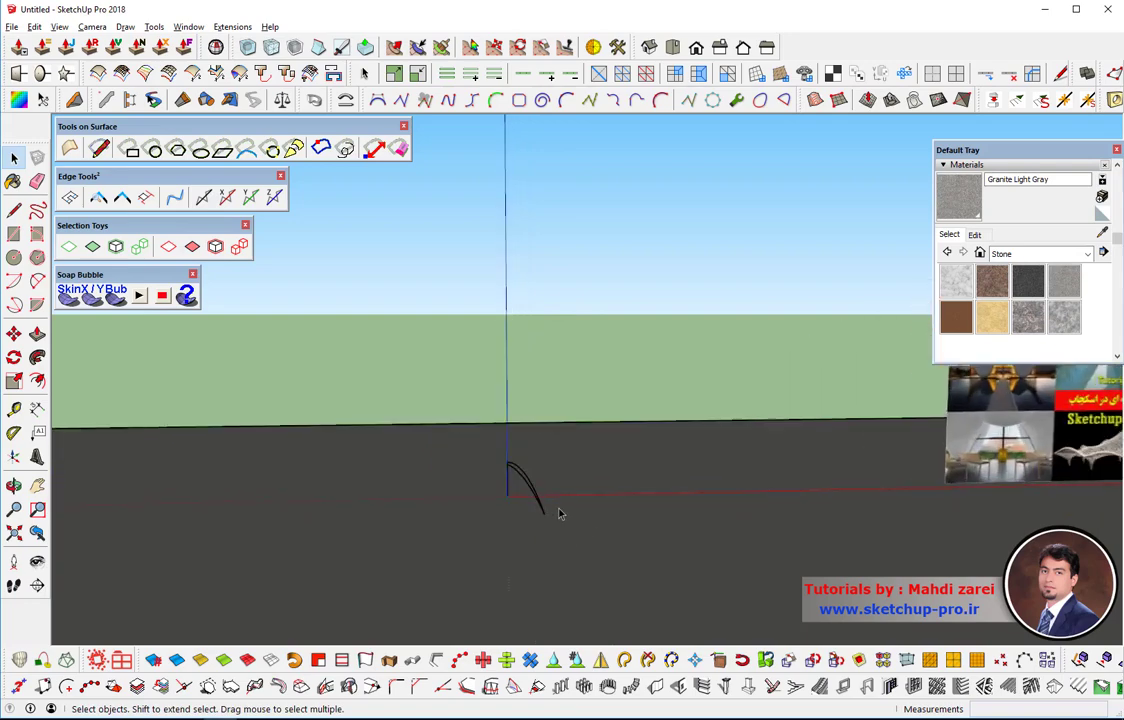
scroll(545, 518, "up", 1)
mouse_move(535, 524)
middle_mouse_down()
mouse_move(642, 512)
mouse_move(667, 572)
mouse_move(552, 617)
mouse_move(487, 504)
middle_mouse_up()
scroll(455, 508, "down", 3)
scroll(445, 500, "down", 2)
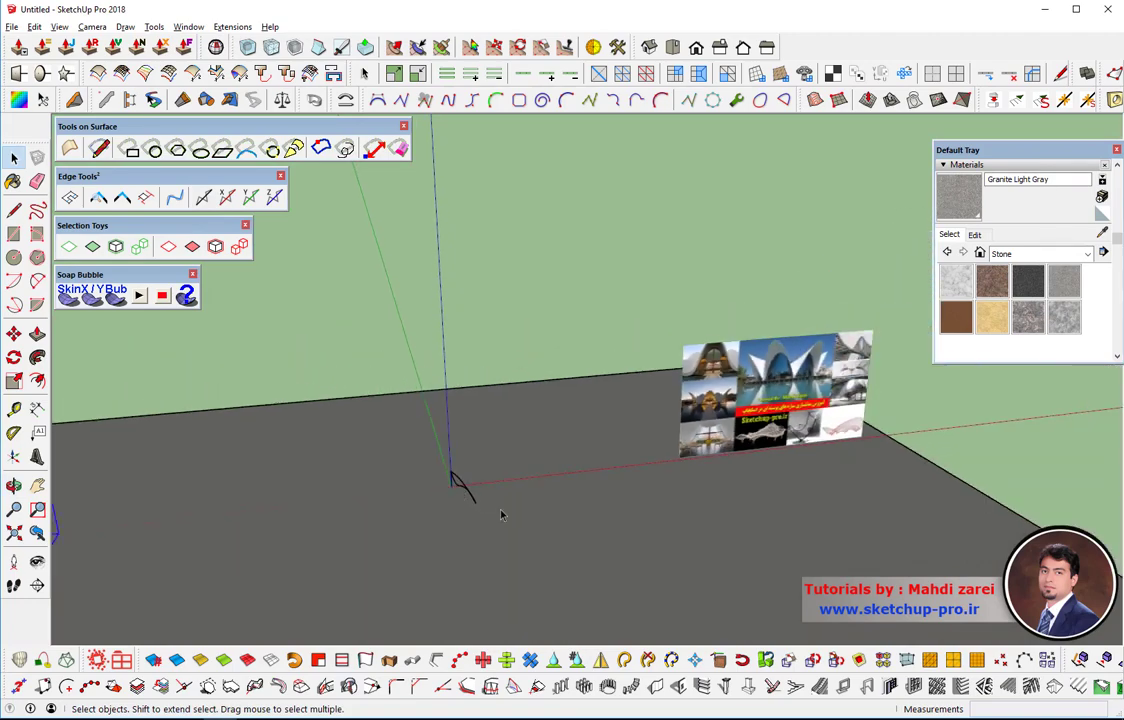
scroll(273, 406, "down", 2)
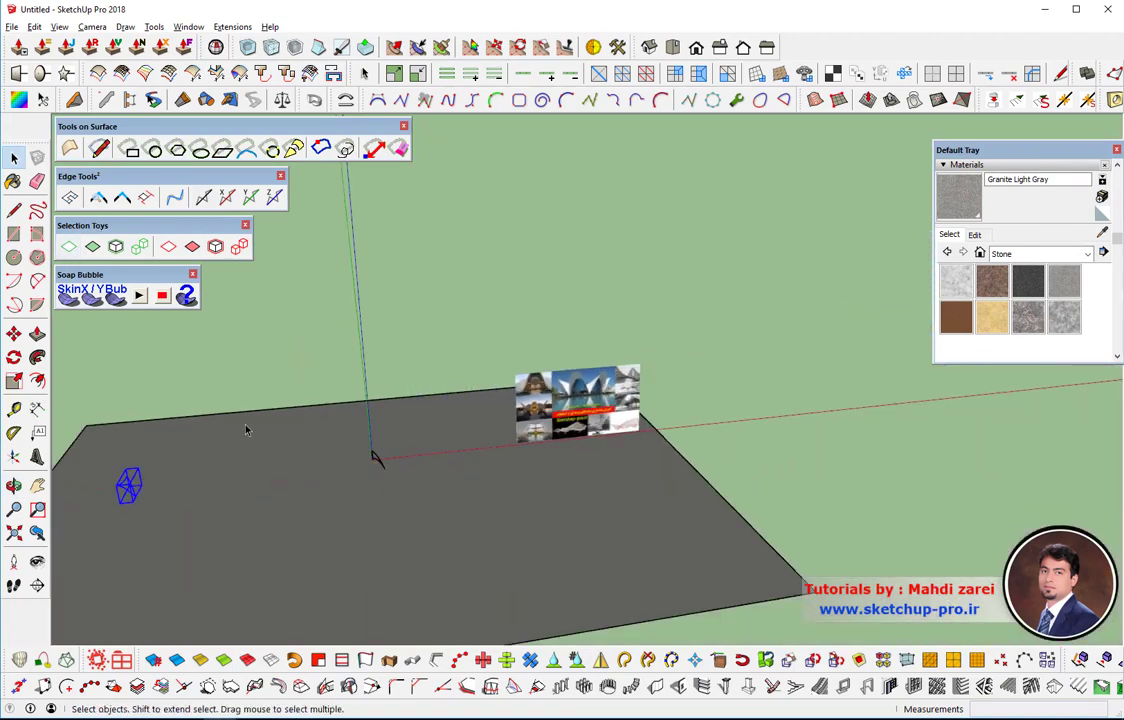
scroll(246, 429, "down", 1)
mouse_move(677, 399)
middle_mouse_down()
mouse_move(738, 399)
mouse_move(652, 457)
middle_mouse_up()
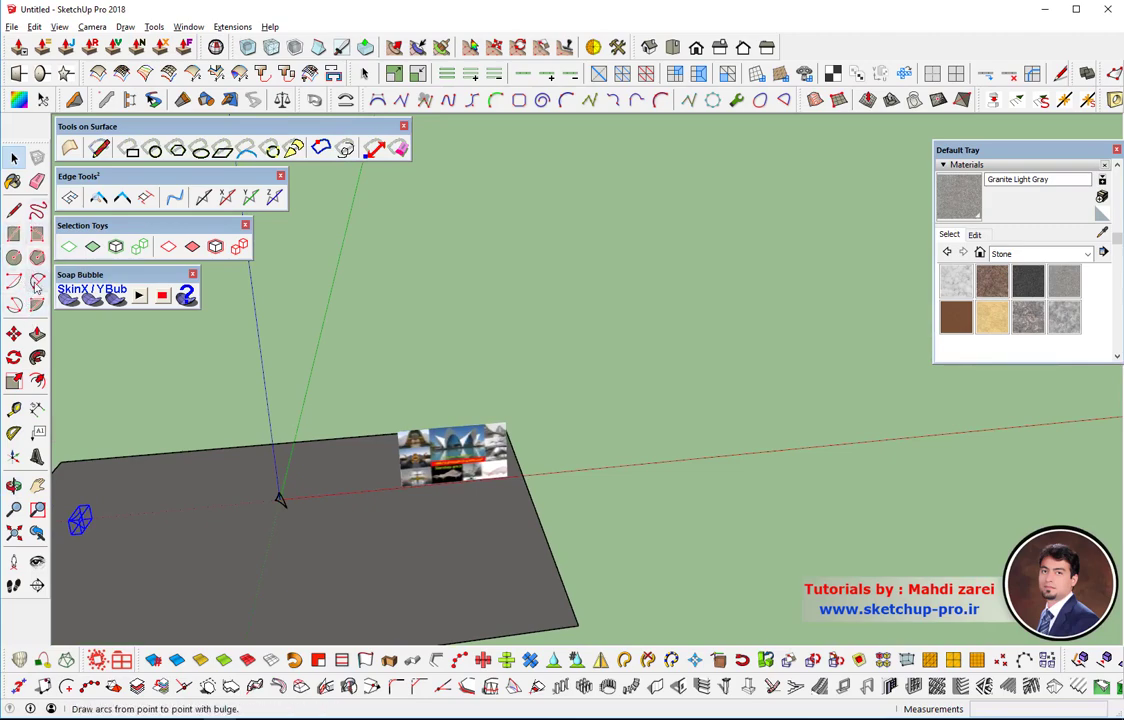
Step: Draw a low sweeping two-point arc to the side of the origin
left_click(37, 281)
left_click(712, 438)
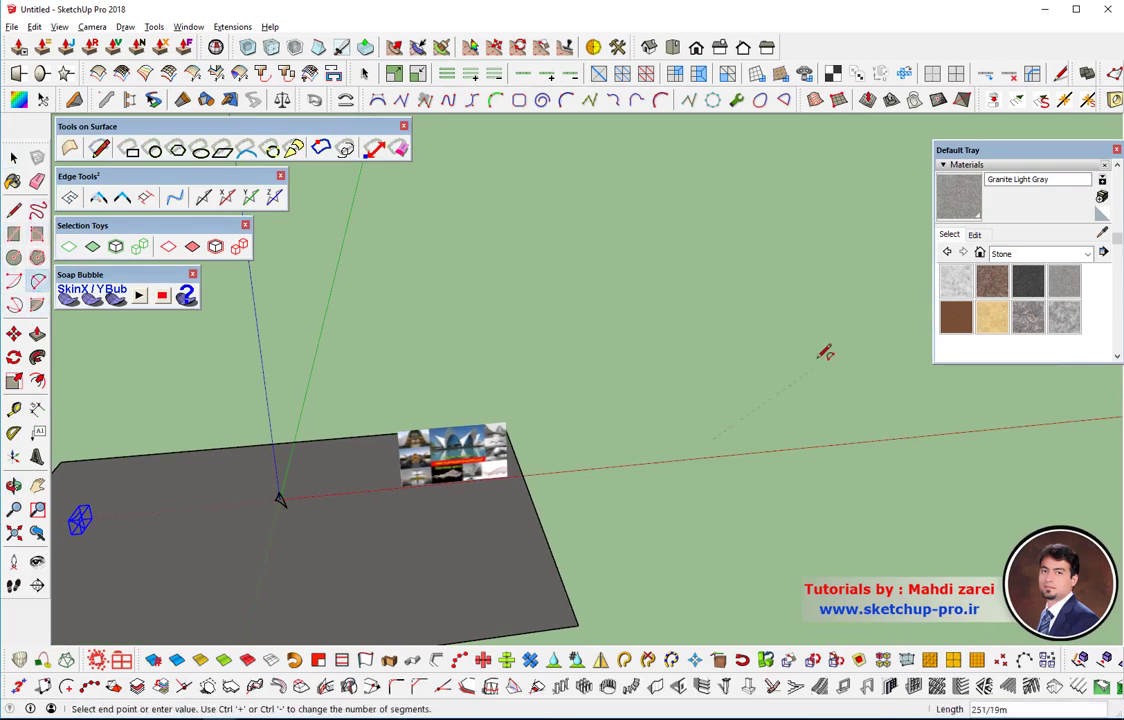
left_click(770, 377)
left_click(768, 398)
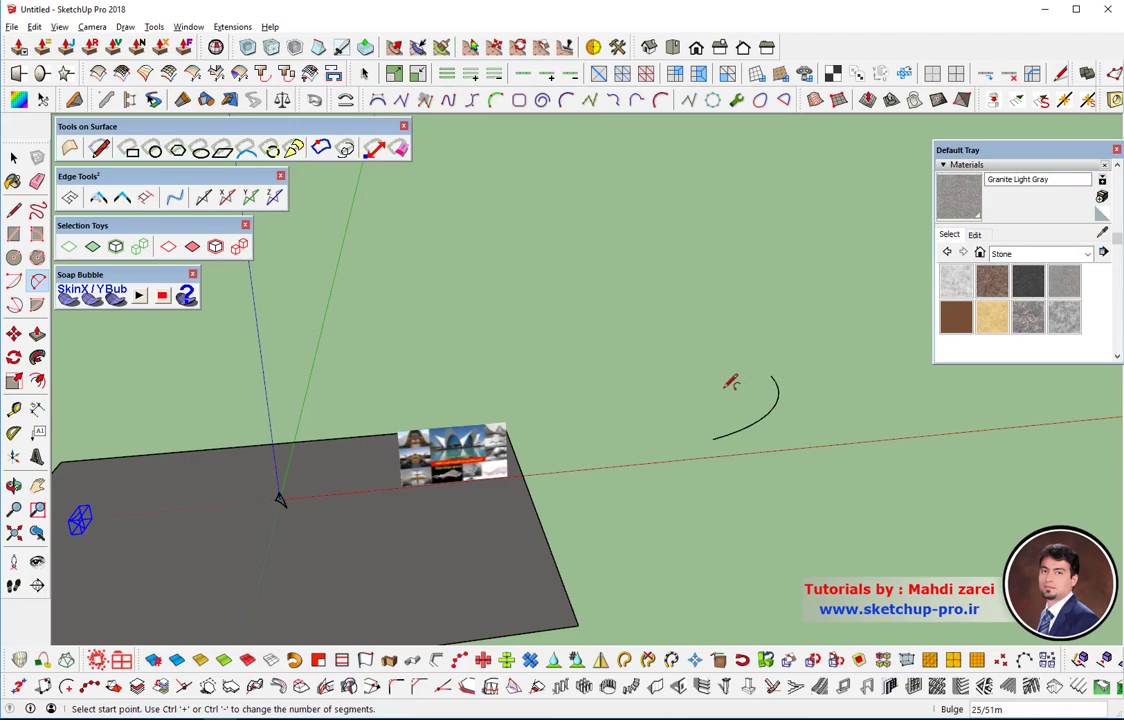
middle_click_drag(752, 389, 755, 339)
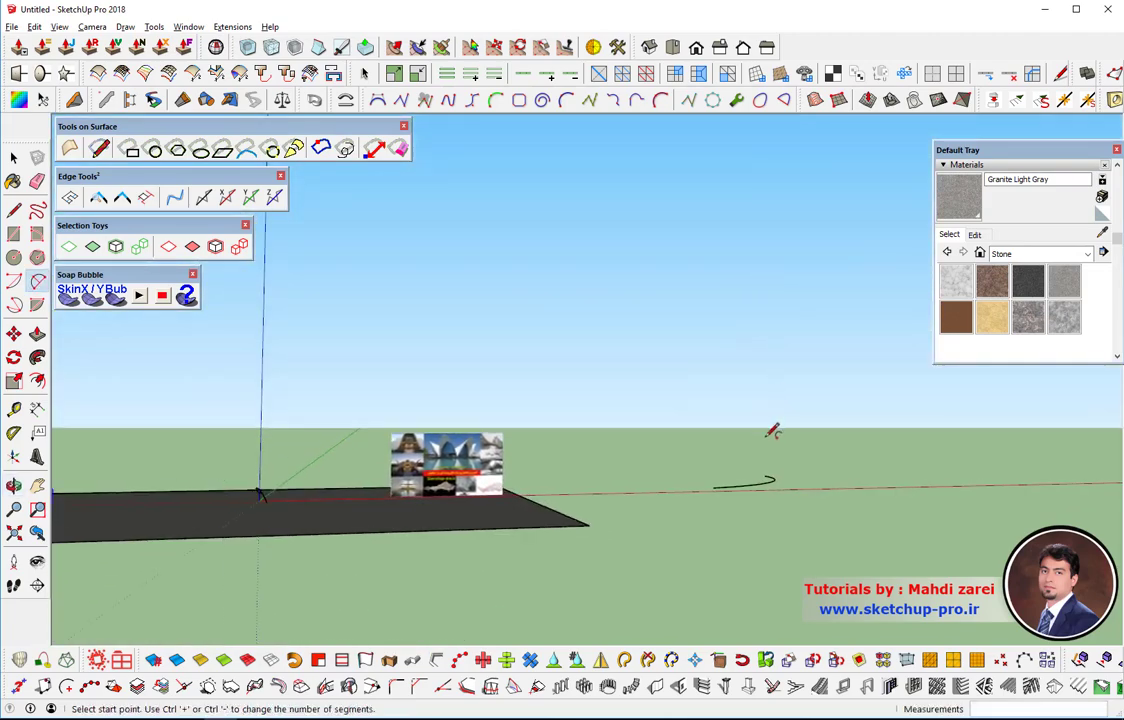
Step: Draw a tall arc rising from the low arc's end, undoing and redrawing it once
left_click(765, 476)
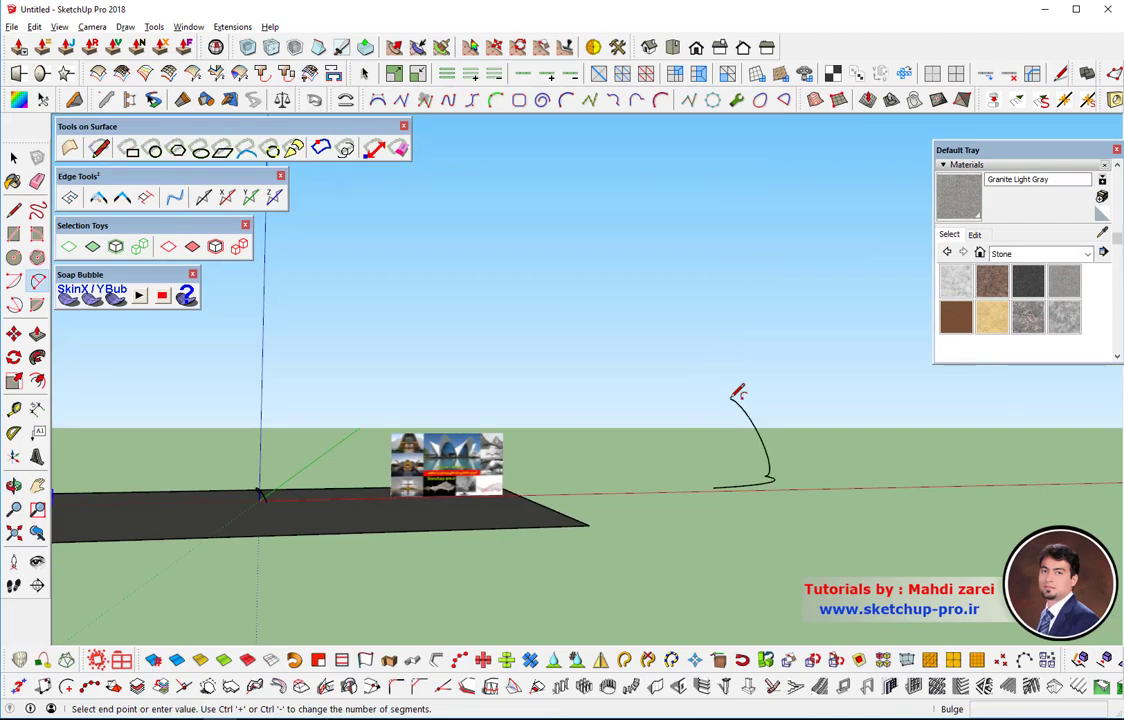
left_click(734, 396)
mouse_move(735, 535)
middle_mouse_down()
mouse_move(865, 342)
mouse_move(953, 416)
middle_mouse_up()
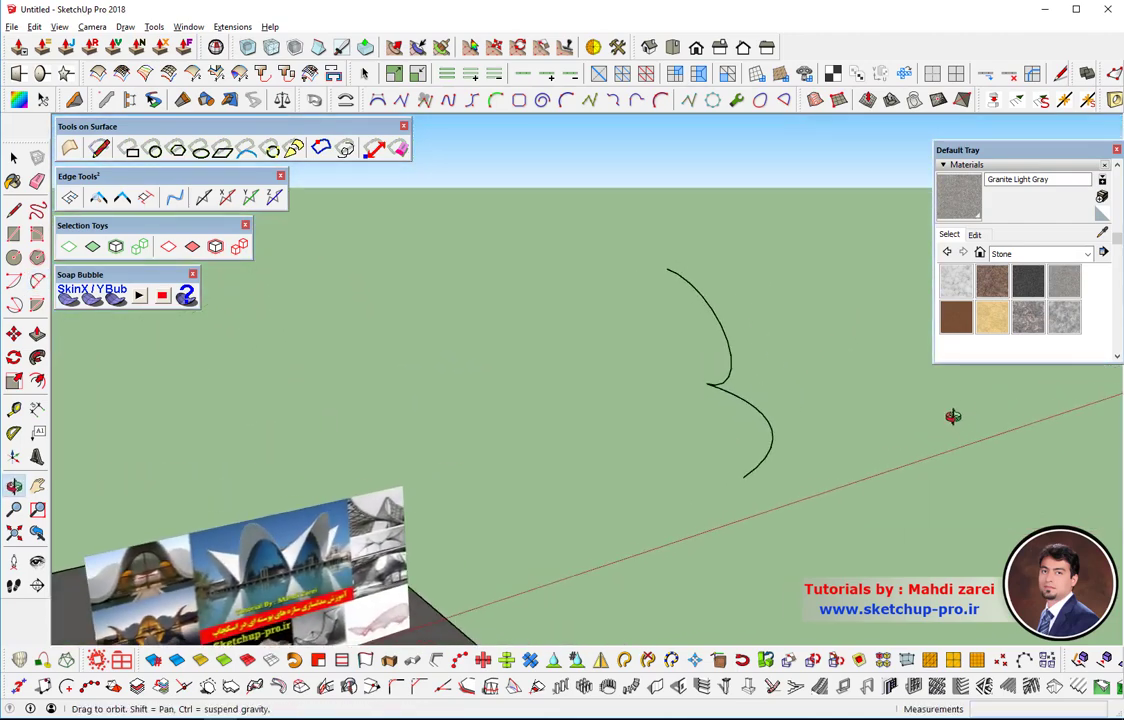
key("ctrl+z")
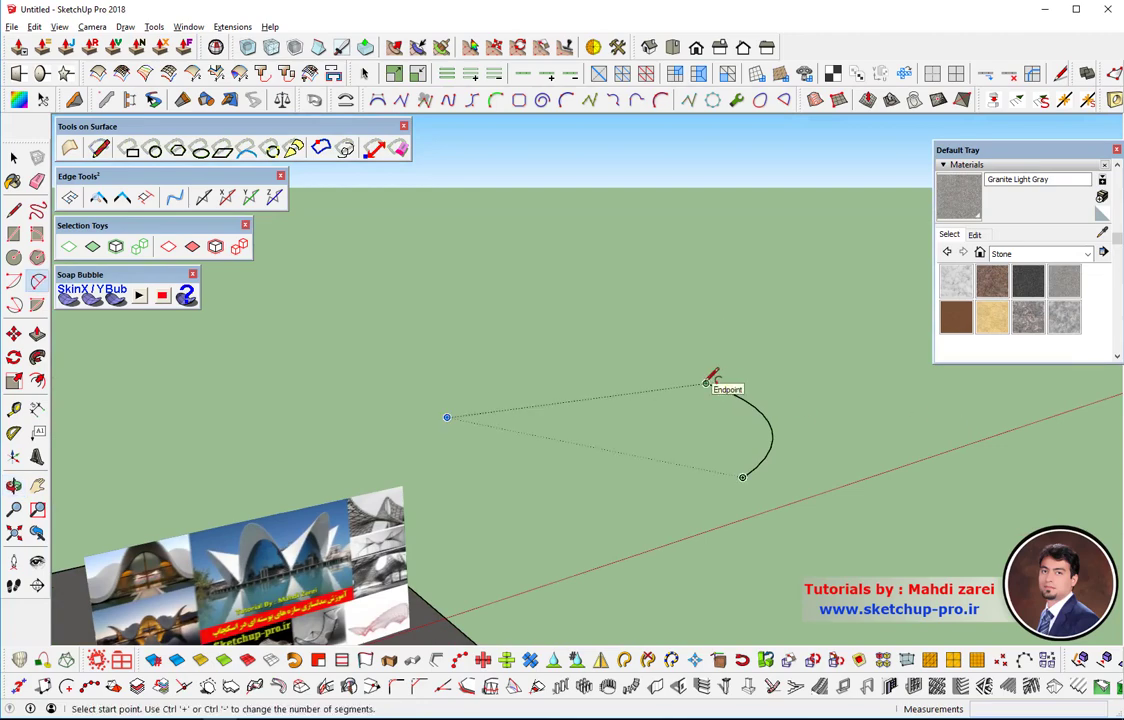
left_click(742, 477)
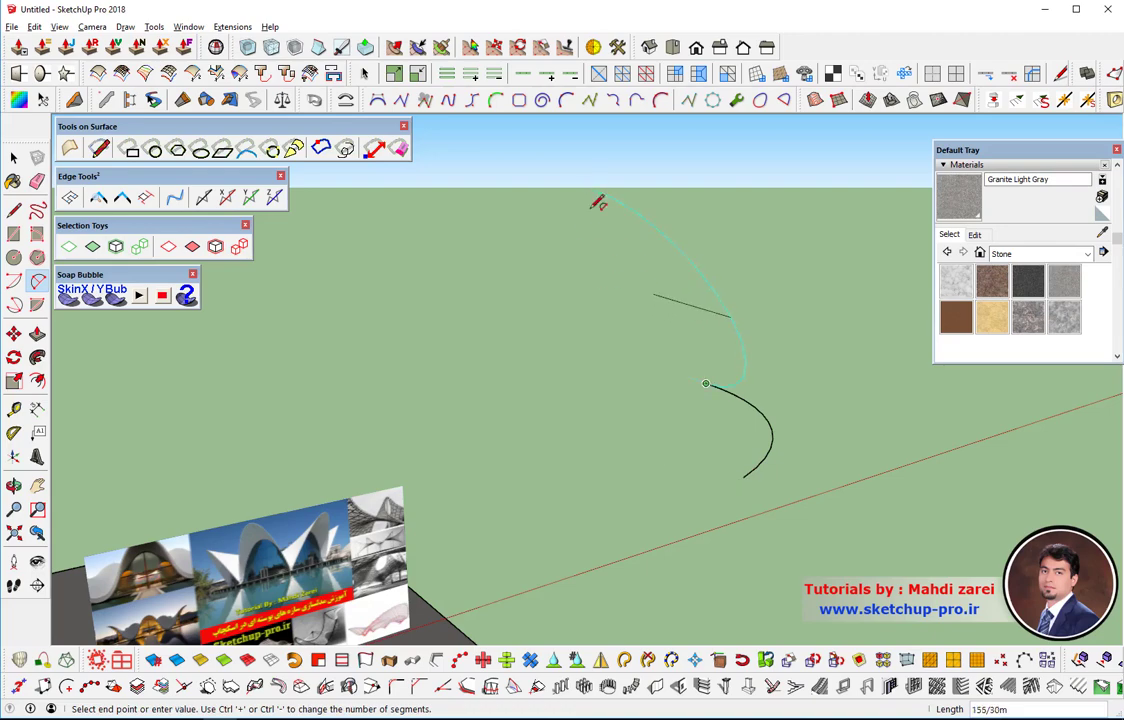
mouse_move(791, 320)
middle_mouse_down()
mouse_move(703, 377)
mouse_move(592, 289)
mouse_move(700, 280)
middle_mouse_up()
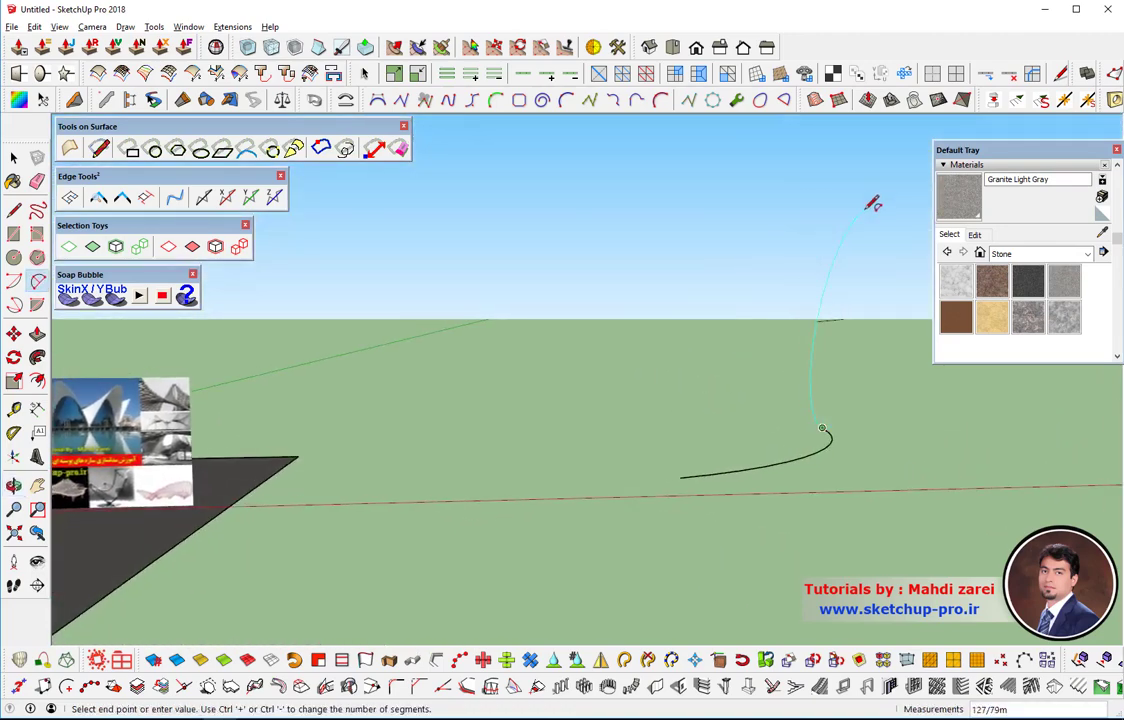
left_click(822, 247)
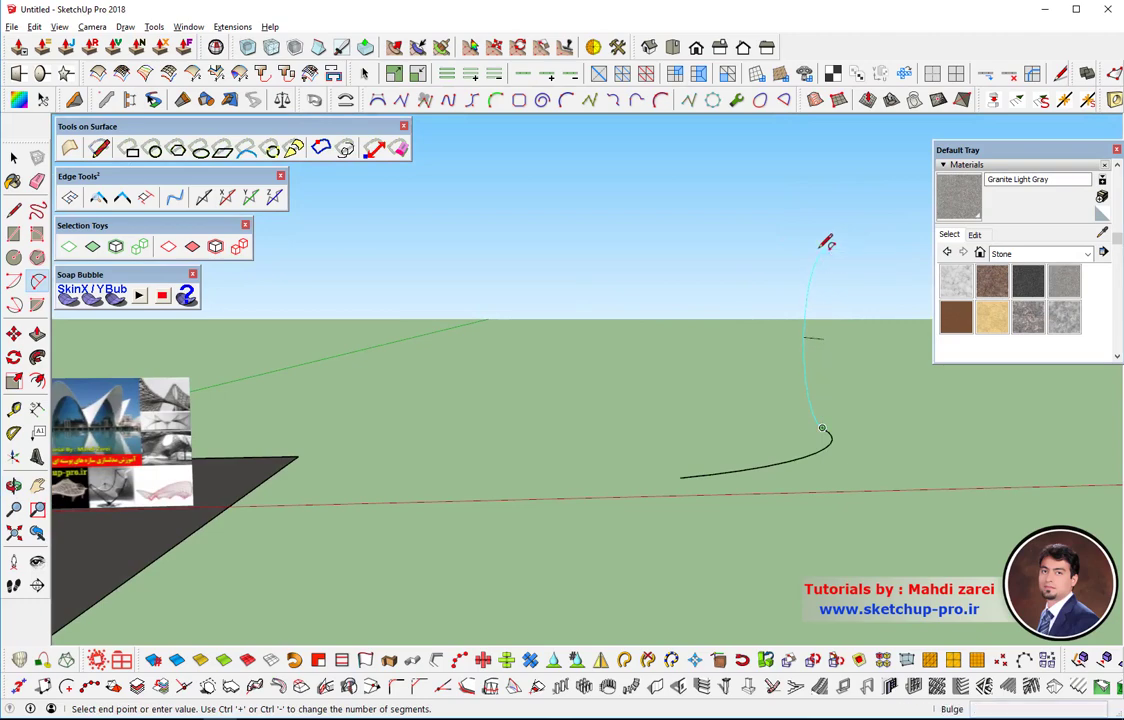
left_click(824, 243)
mouse_move(810, 364)
left_mouse_down()
mouse_move(672, 401)
mouse_move(881, 391)
mouse_move(760, 344)
mouse_move(830, 319)
mouse_move(753, 509)
left_mouse_up()
key("a")
middle_click_drag(753, 509, 740, 489)
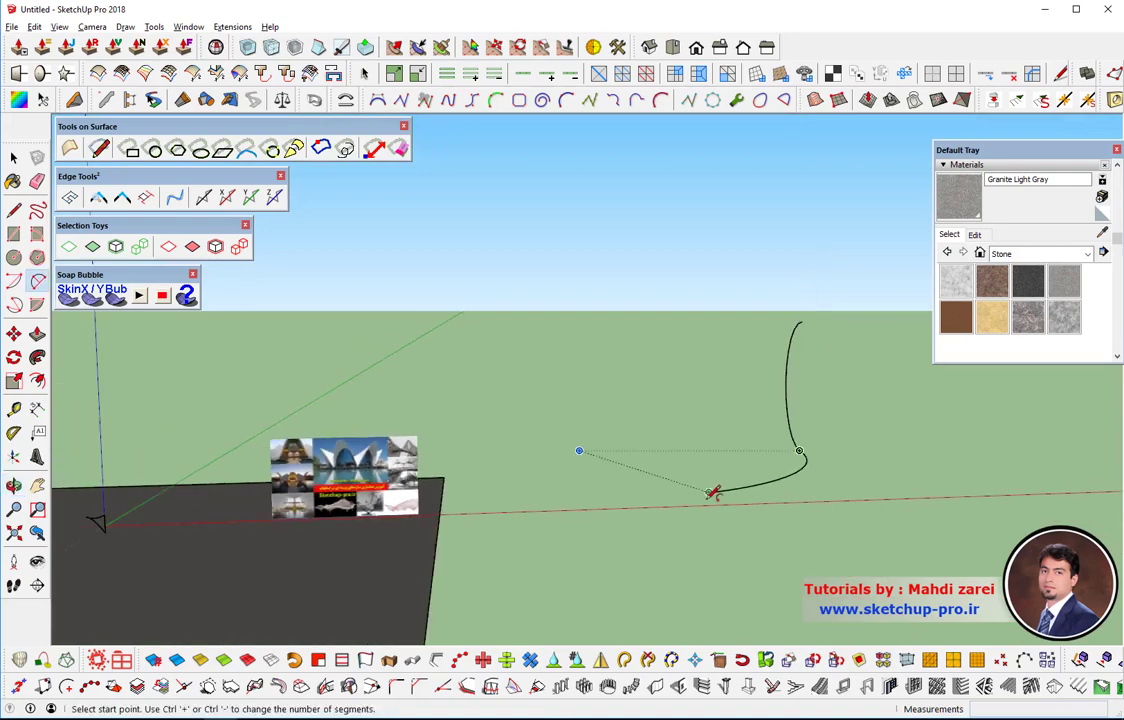
Step: Draw a straight edge between the curve's bottom and top ends, then undo it
left_click(14, 210)
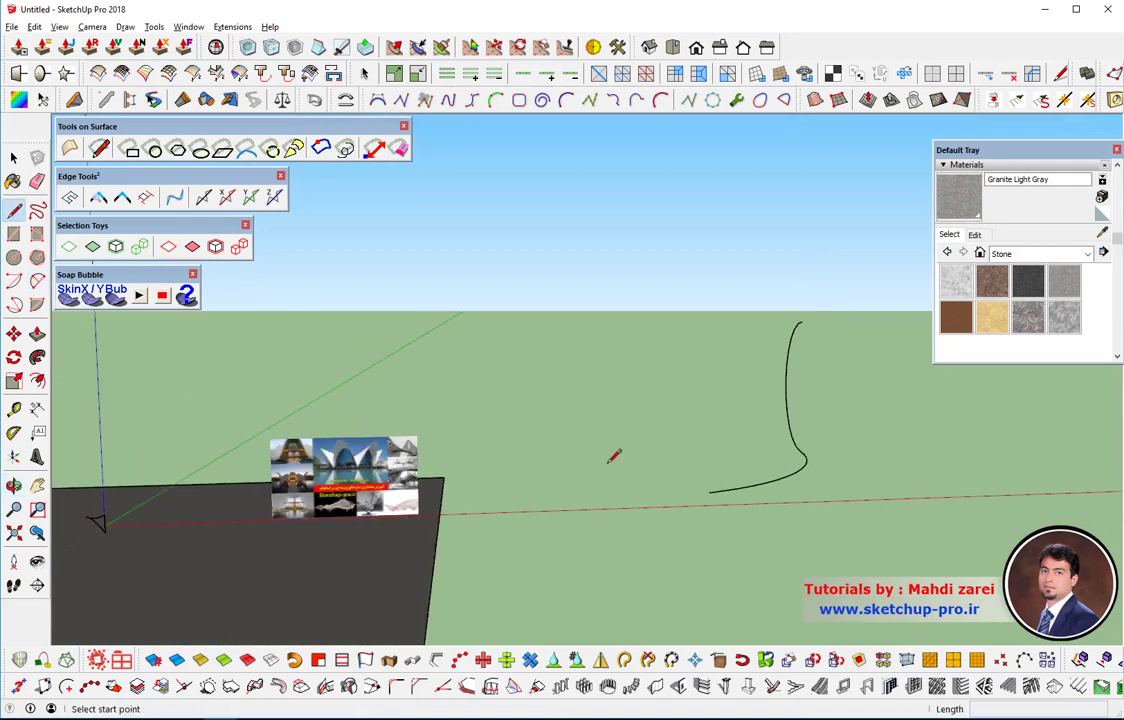
left_click(709, 490)
middle_click_drag(728, 427, 683, 392)
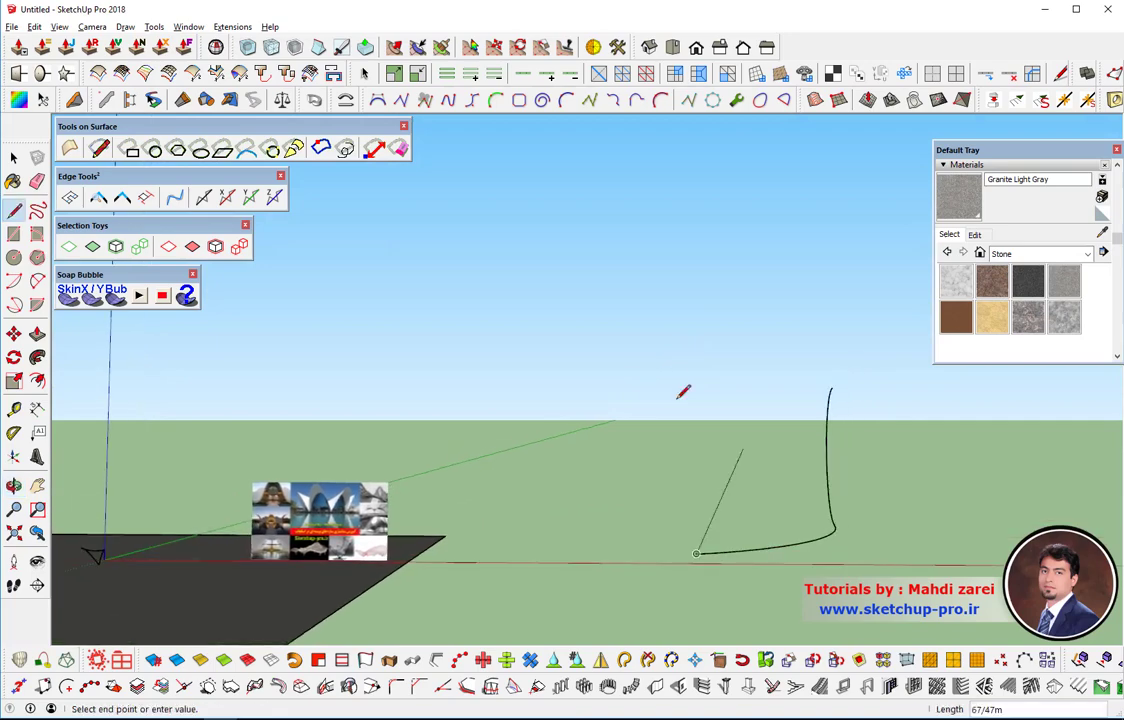
left_click(830, 390)
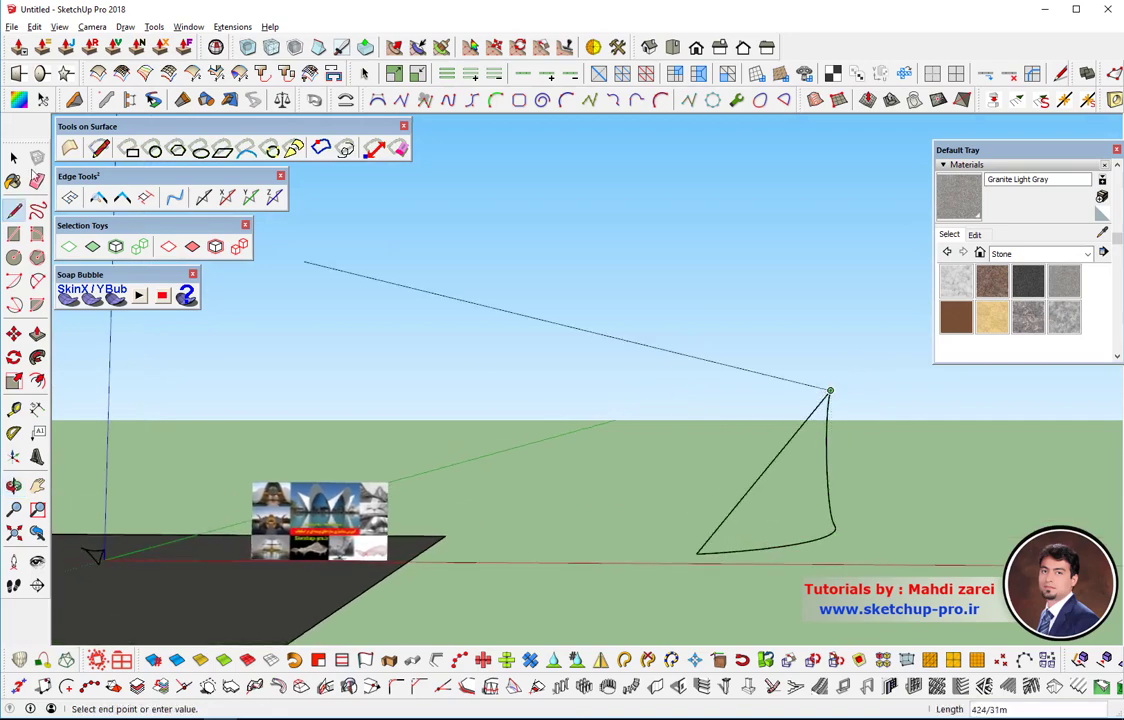
left_click(14, 157)
mouse_move(855, 493)
middle_mouse_down()
mouse_move(930, 620)
mouse_move(934, 527)
mouse_move(941, 647)
mouse_move(898, 633)
middle_mouse_up()
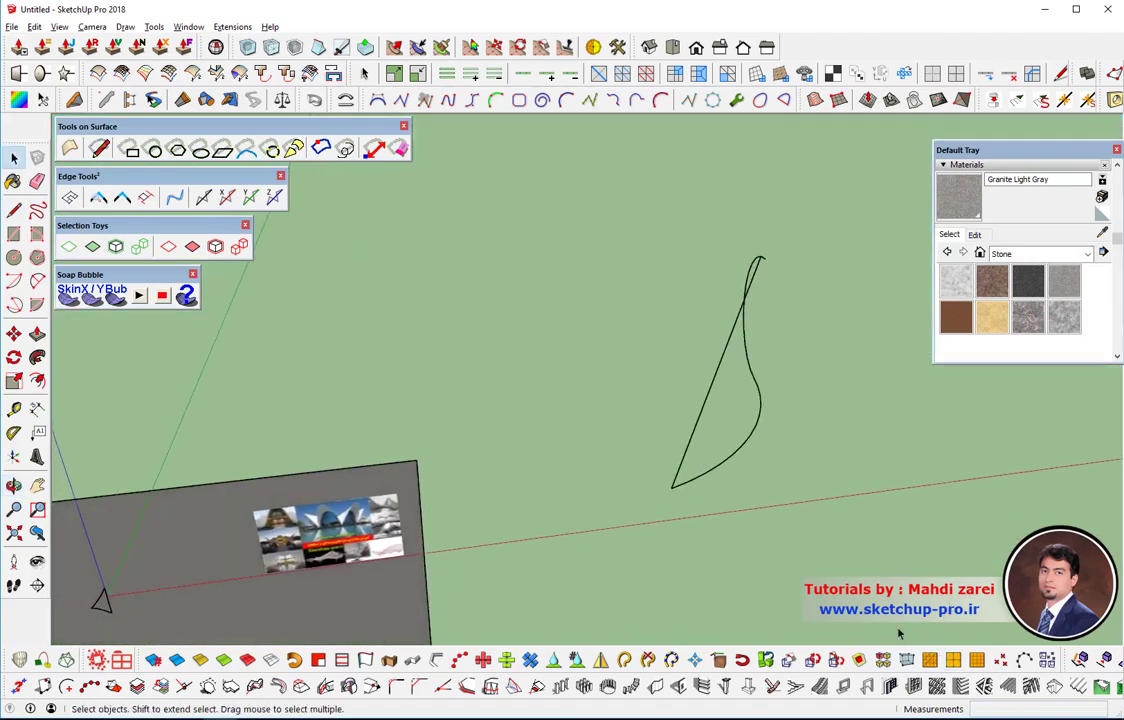
key("ctrl+z")
Step: Redraw the straight edge from the curve's bottom end to its top endpoint
left_click(14, 210)
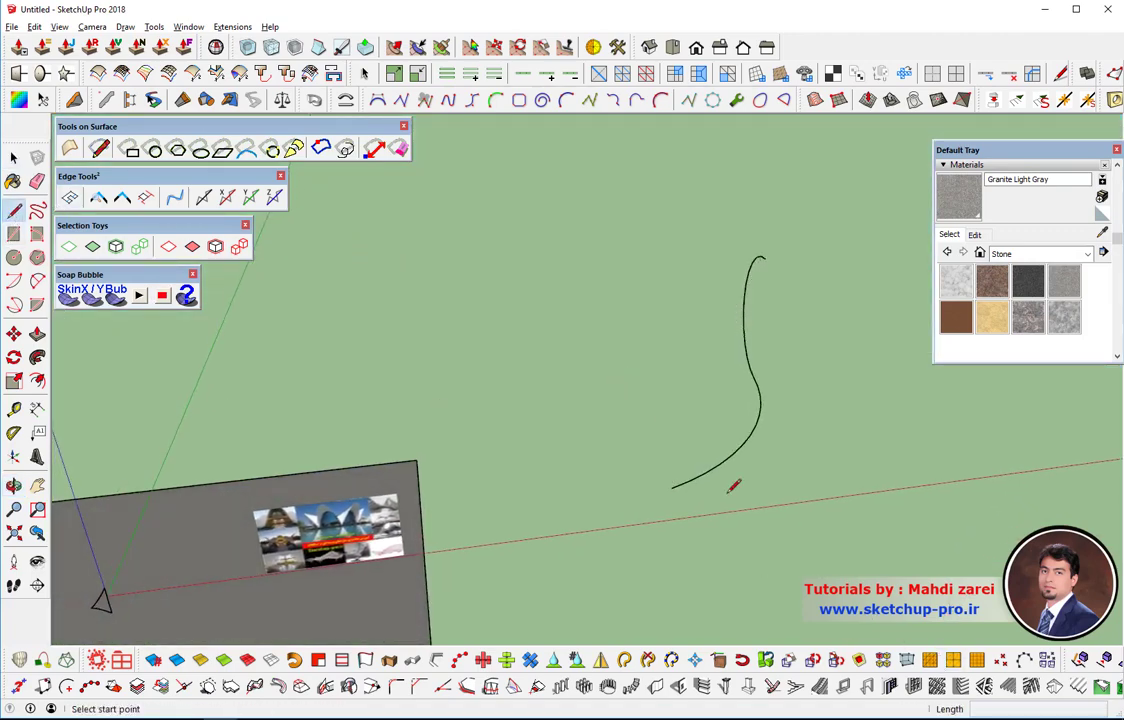
left_click(672, 488)
middle_click_drag(766, 284, 790, 409)
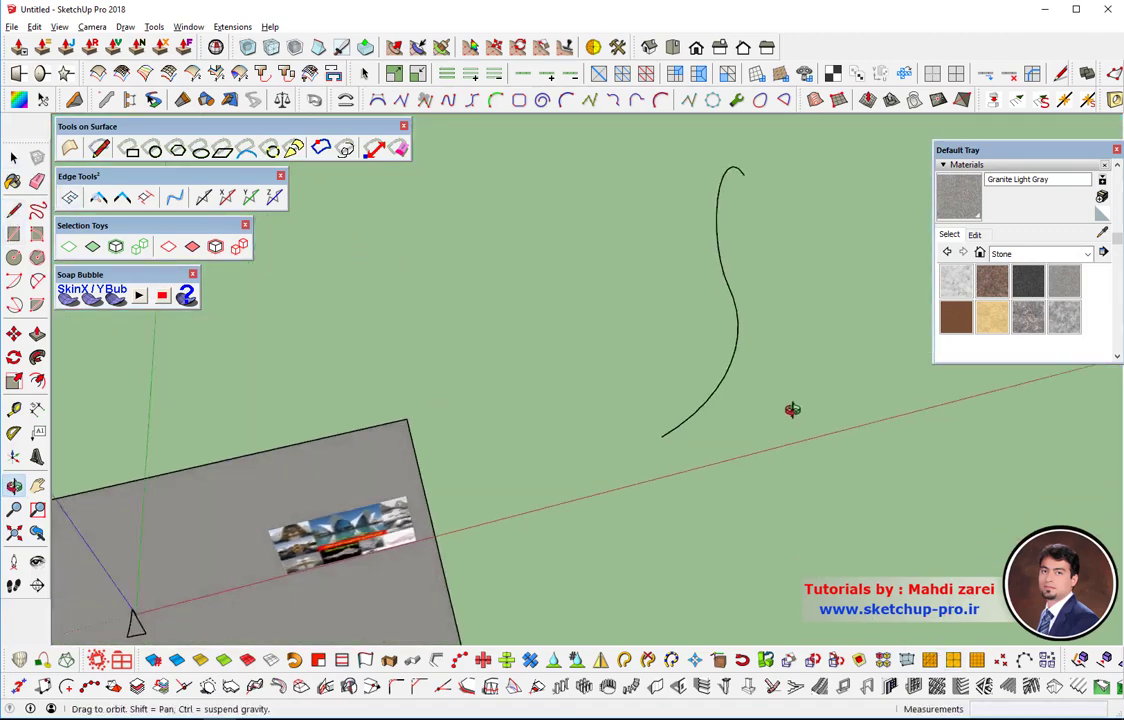
left_click(740, 142)
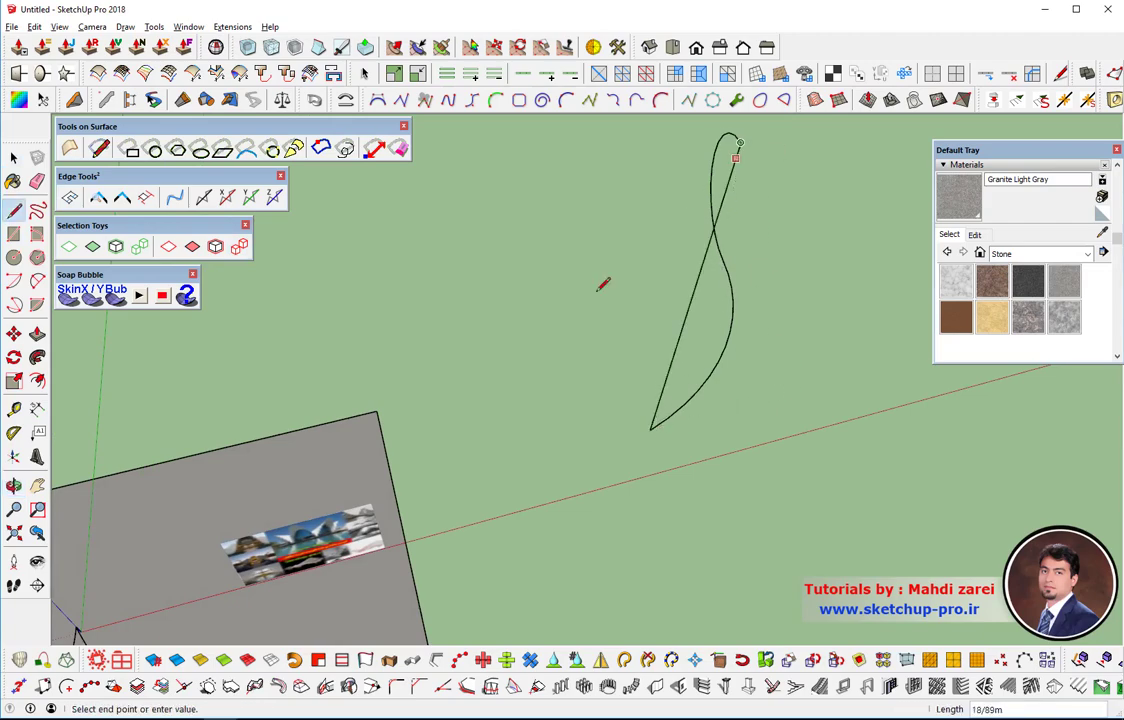
key("space")
mouse_move(587, 296)
middle_mouse_down()
mouse_move(708, 215)
mouse_move(665, 316)
mouse_move(544, 183)
middle_mouse_up()
mouse_move(736, 469)
middle_mouse_down()
mouse_move(840, 464)
mouse_move(872, 408)
mouse_move(793, 517)
middle_mouse_up()
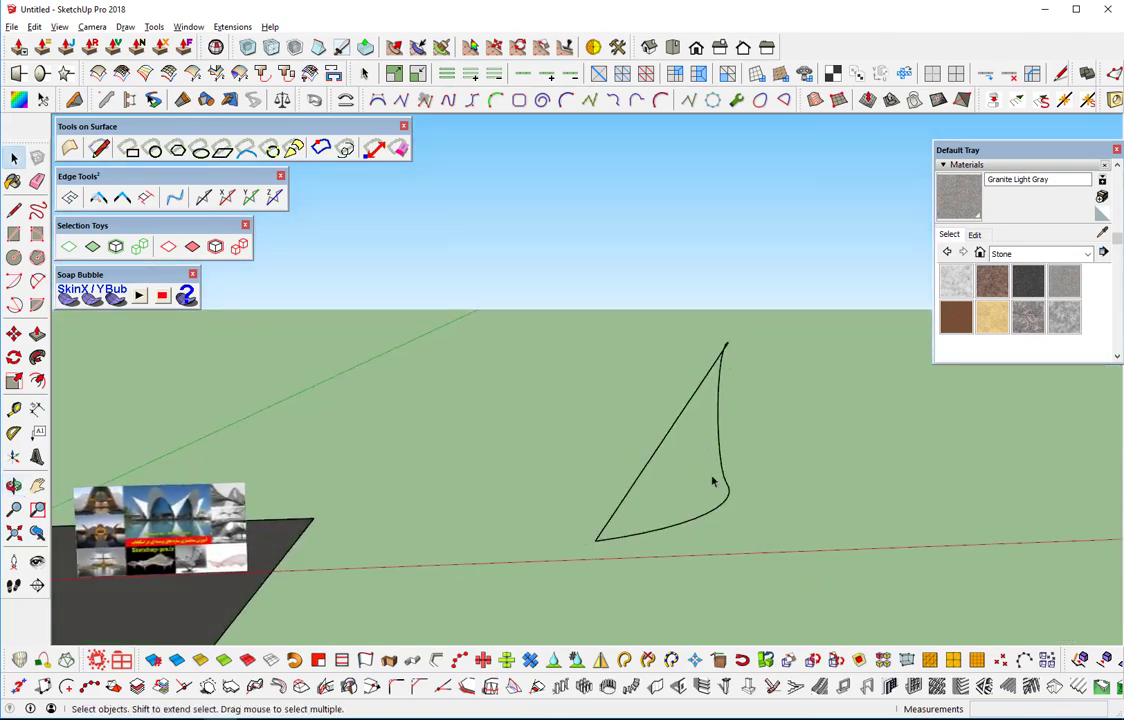
Step: Draw trial edges from the curve to the apex, then undo them
key("l")
left_click(640, 477)
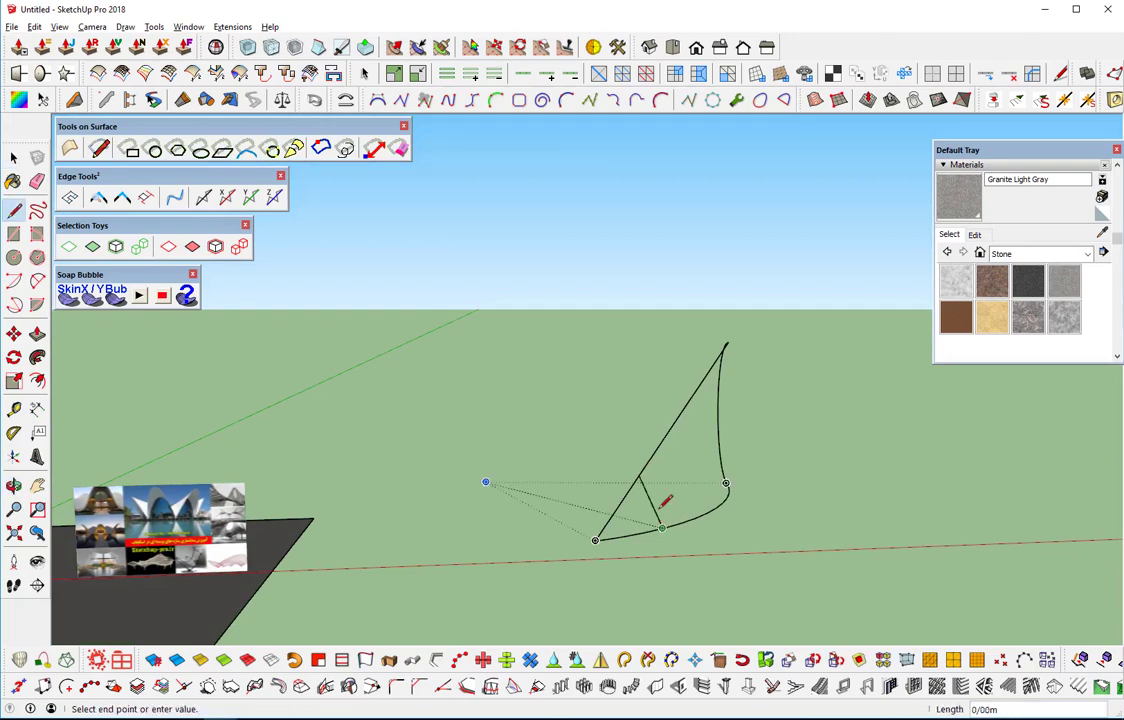
left_click(662, 527)
left_click(668, 431)
left_click(706, 513)
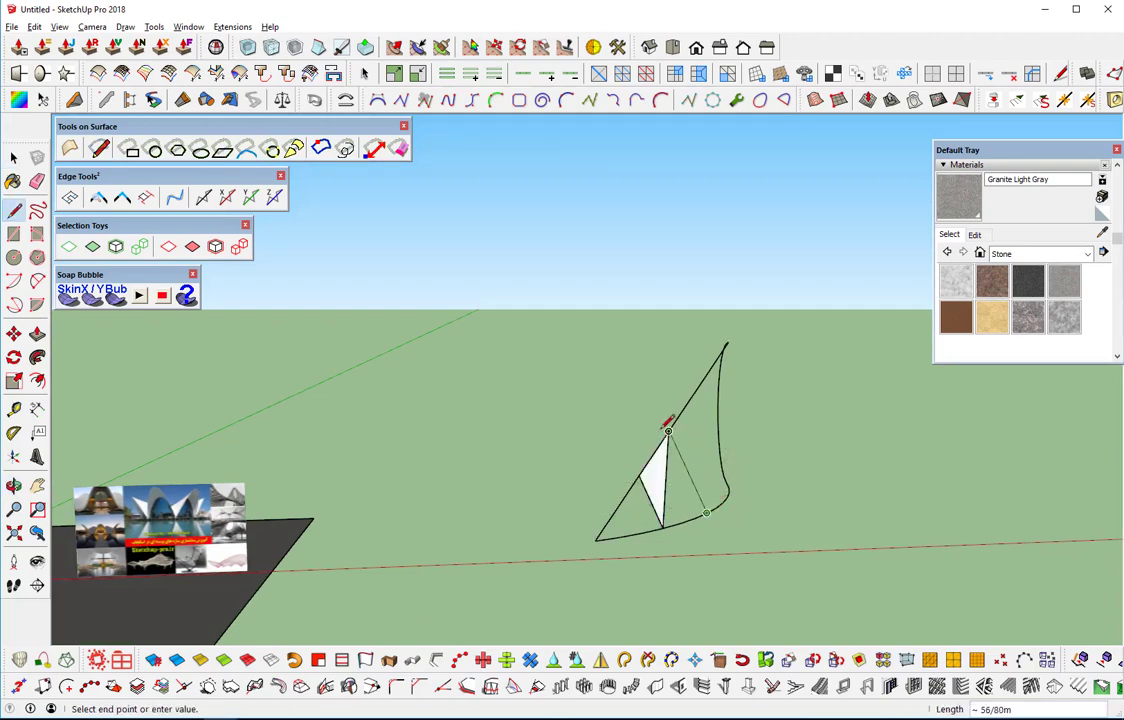
left_click(669, 431)
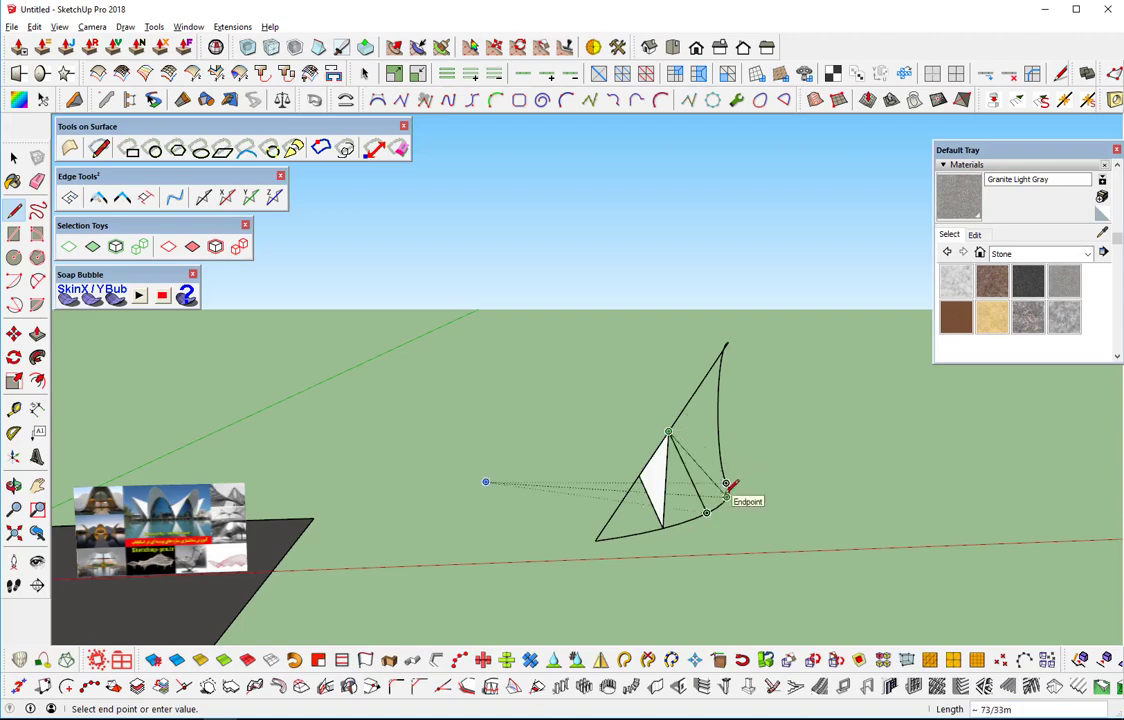
key("ctrl+z")
key("ctrl+z")
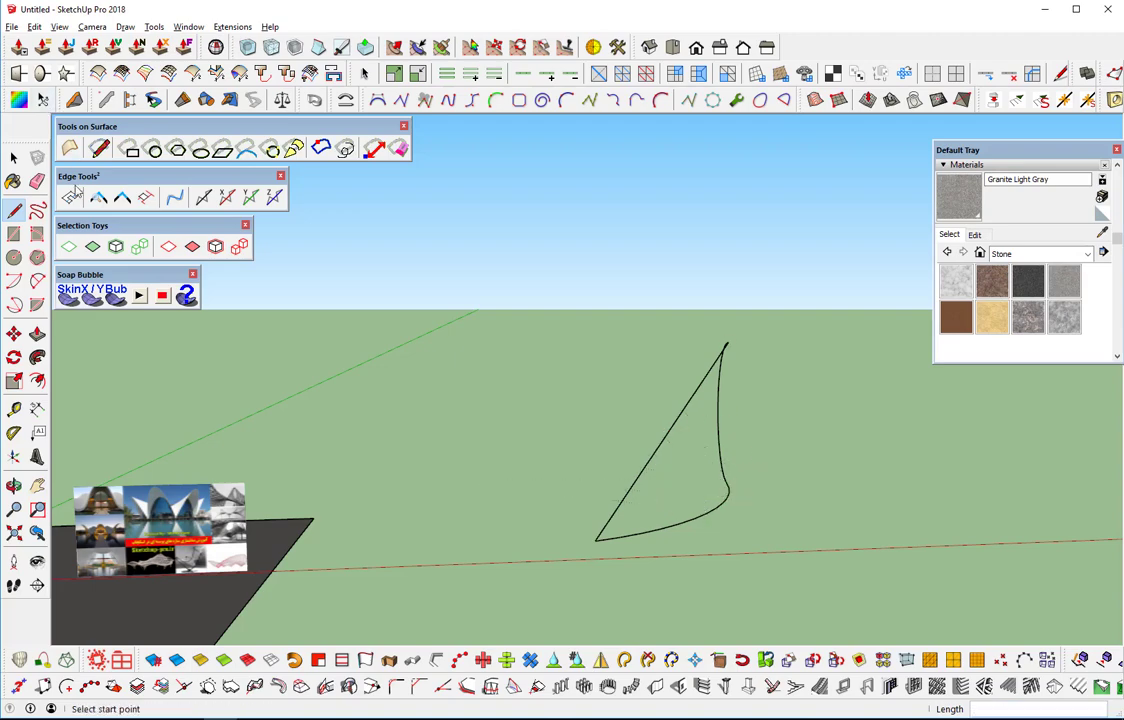
left_click(14, 157)
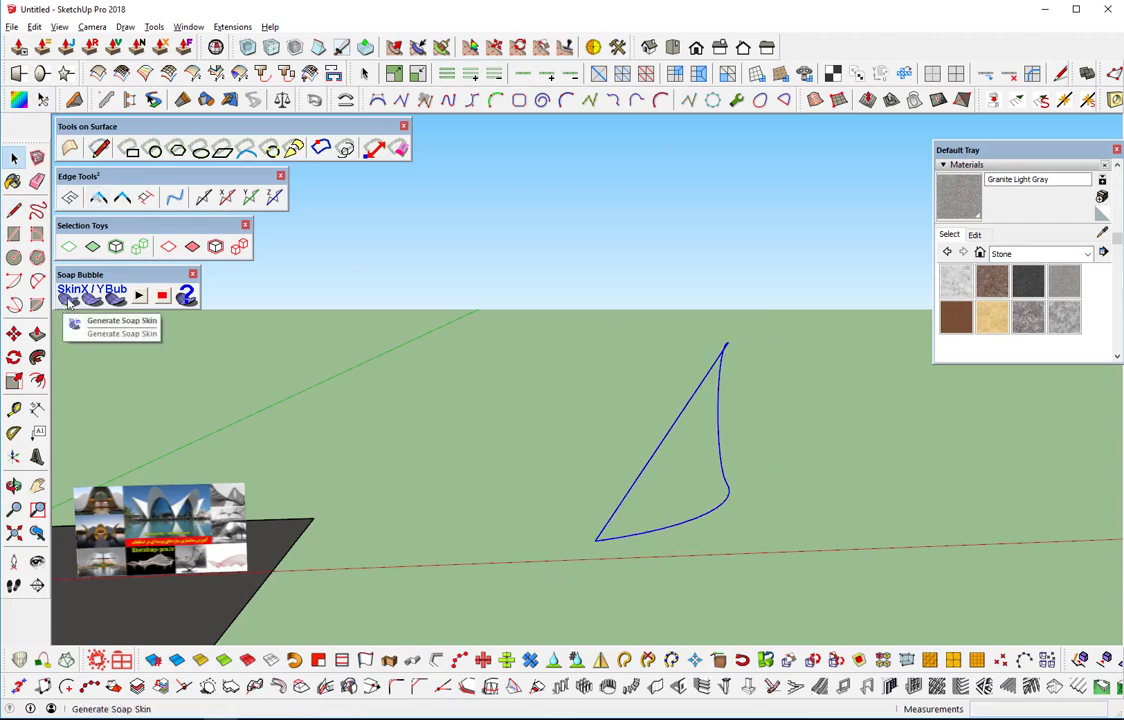
Step: Generate a Soap Bubble skin with a denser net division across the sail-shaped loop
left_click(67, 300)
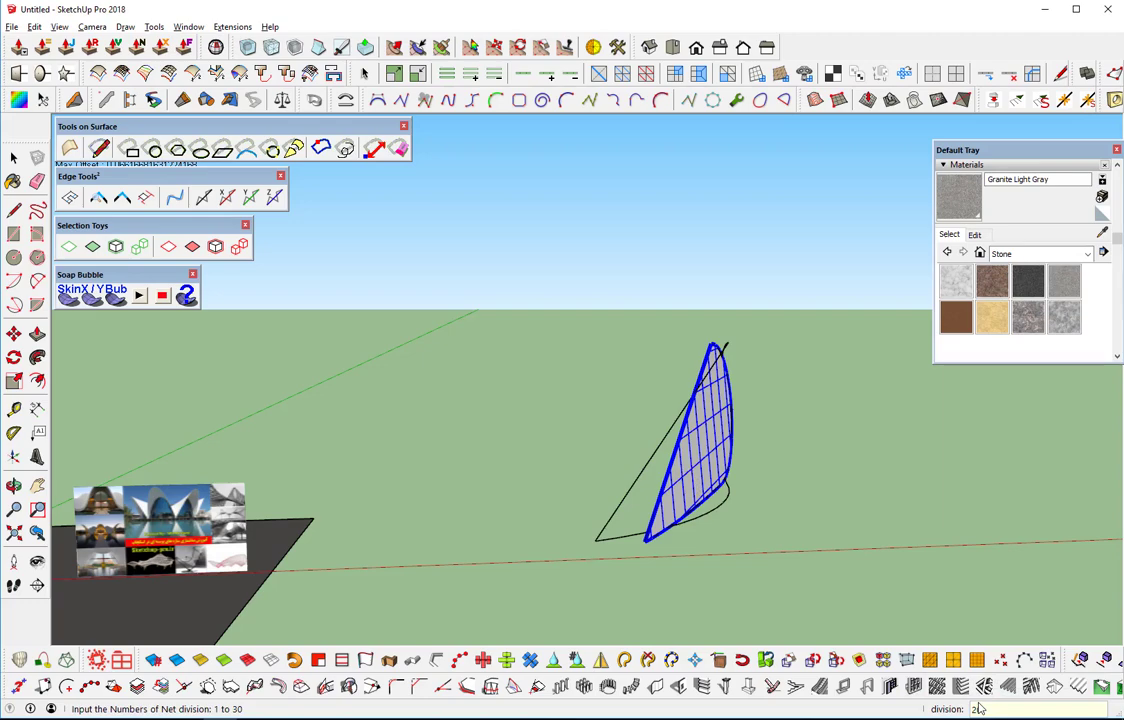
key("Return")
key("Return")
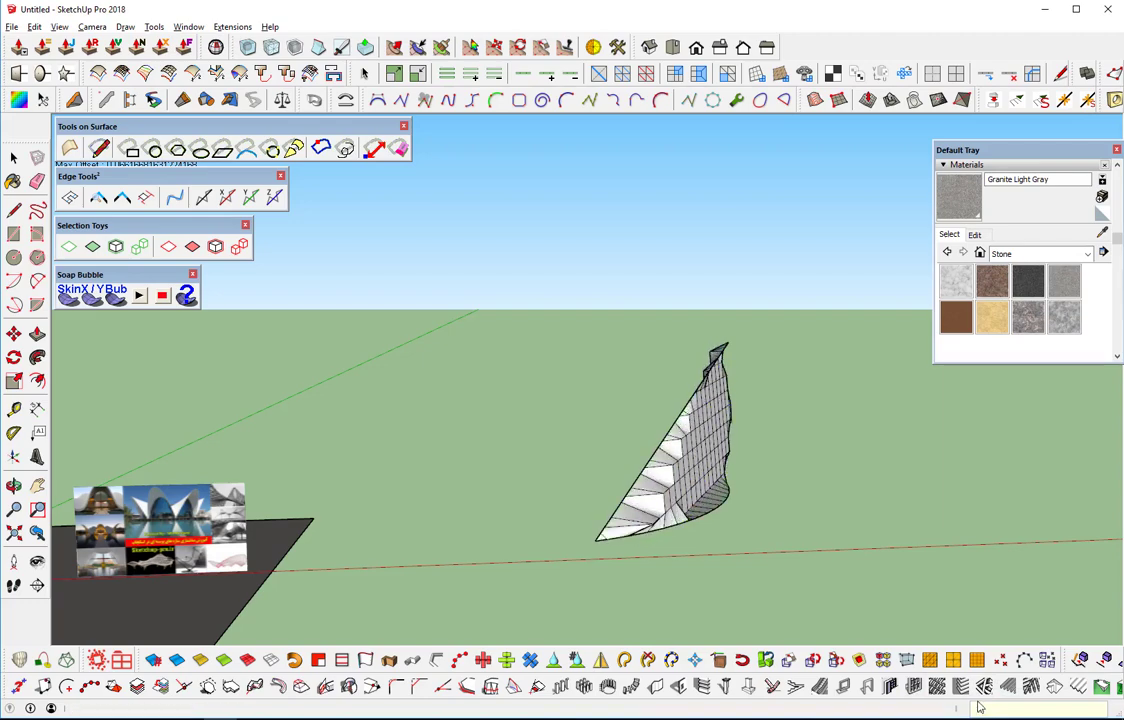
mouse_move(618, 484)
middle_mouse_down()
mouse_move(336, 591)
mouse_move(645, 605)
mouse_move(677, 514)
mouse_move(665, 532)
mouse_move(804, 499)
mouse_move(845, 409)
mouse_move(672, 509)
mouse_move(706, 393)
middle_mouse_up()
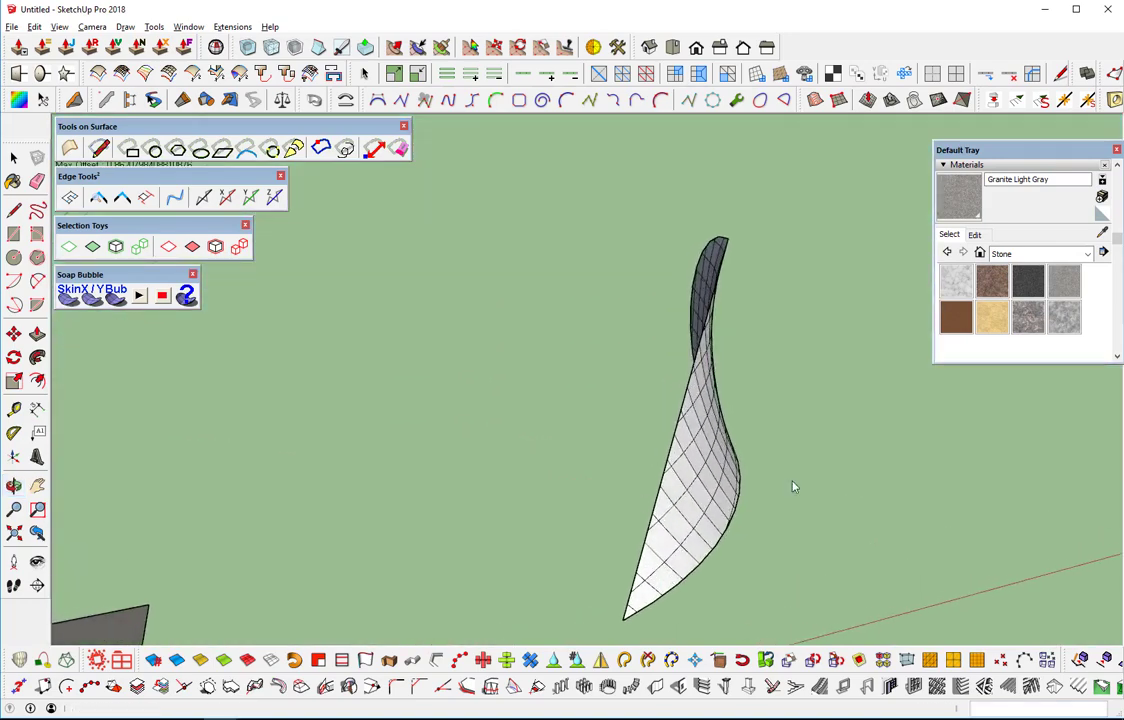
mouse_move(793, 487)
middle_mouse_down()
mouse_move(808, 426)
mouse_move(381, 602)
mouse_move(519, 558)
mouse_move(500, 530)
middle_mouse_up()
scroll(452, 522, "up", 2)
scroll(452, 515, "up", 2)
scroll(483, 550, "up", 1)
scroll(508, 521, "up", 2)
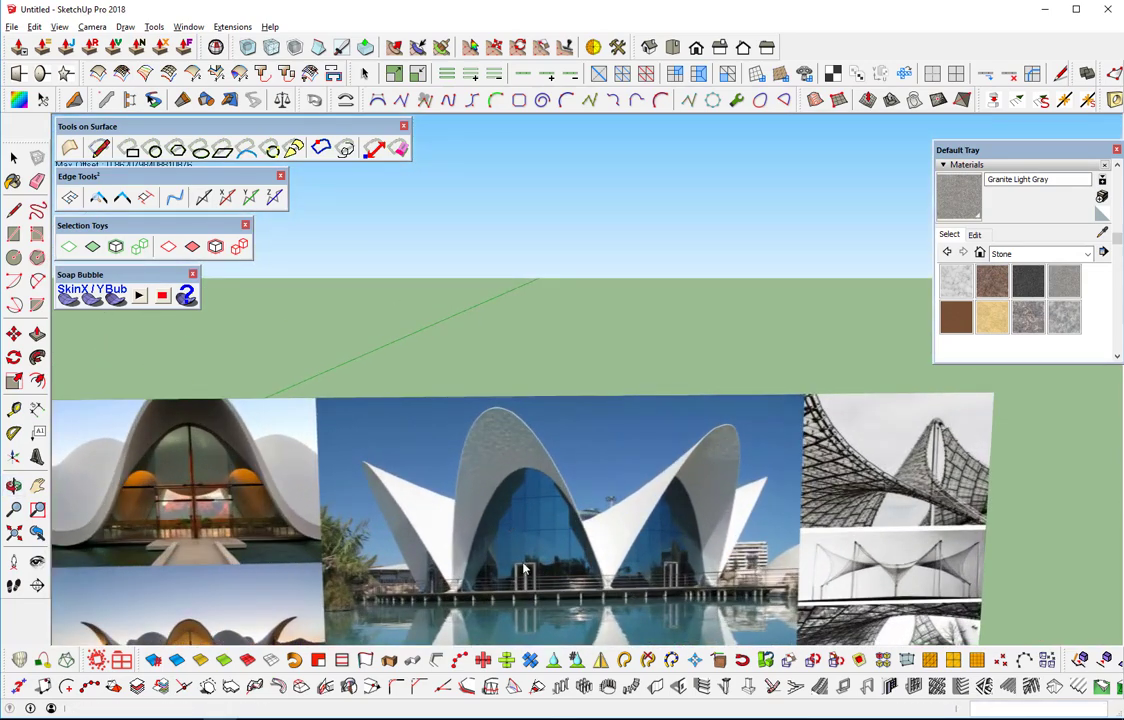
scroll(569, 583, "down", 1)
scroll(610, 565, "down", 2)
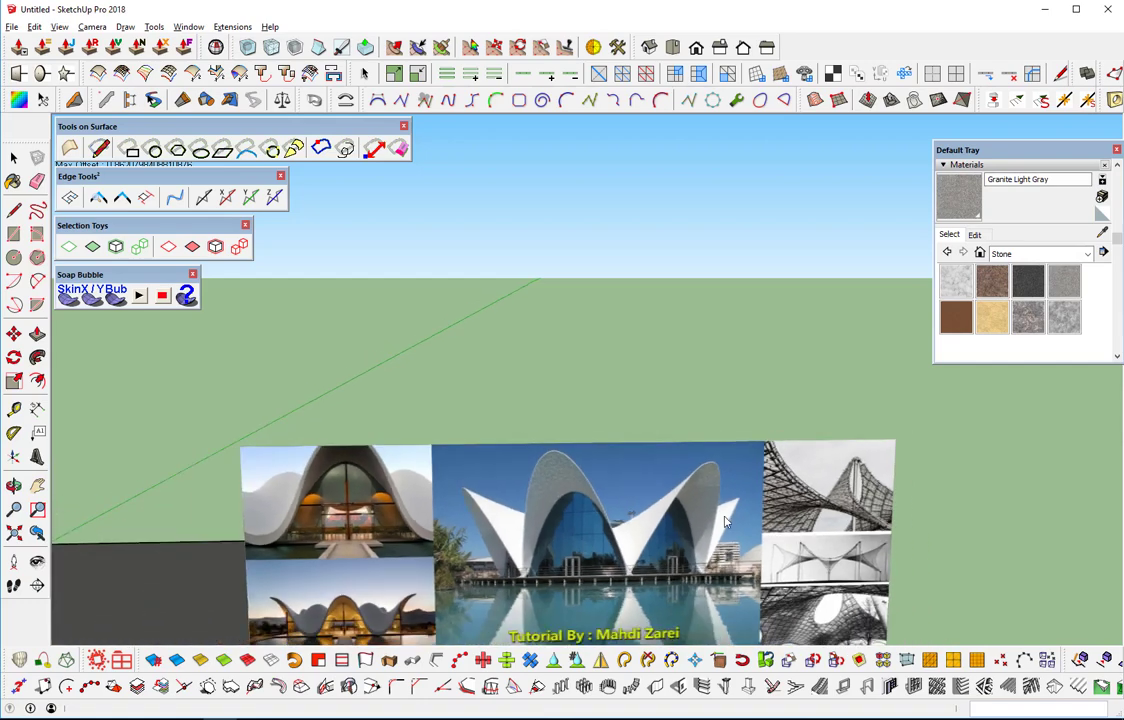
scroll(660, 545, "down", 1)
scroll(725, 521, "down", 2)
scroll(725, 521, "down", 2)
scroll(727, 521, "down", 1)
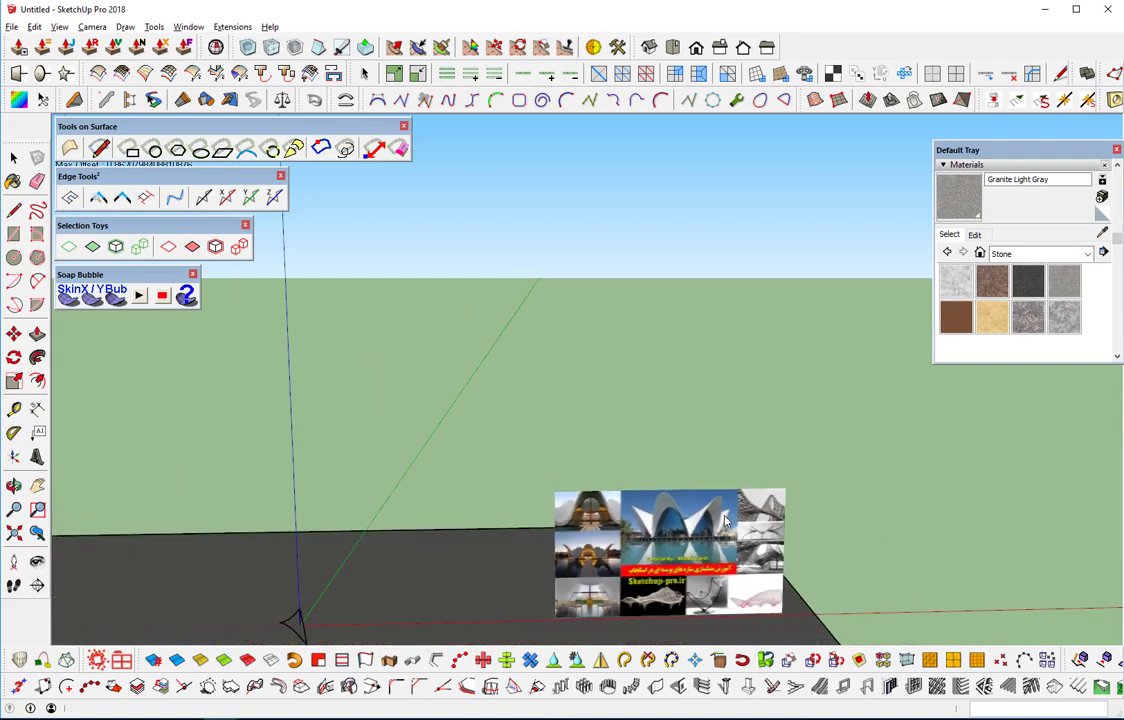
mouse_move(673, 540)
middle_mouse_down()
mouse_move(766, 531)
mouse_move(730, 500)
middle_mouse_up()
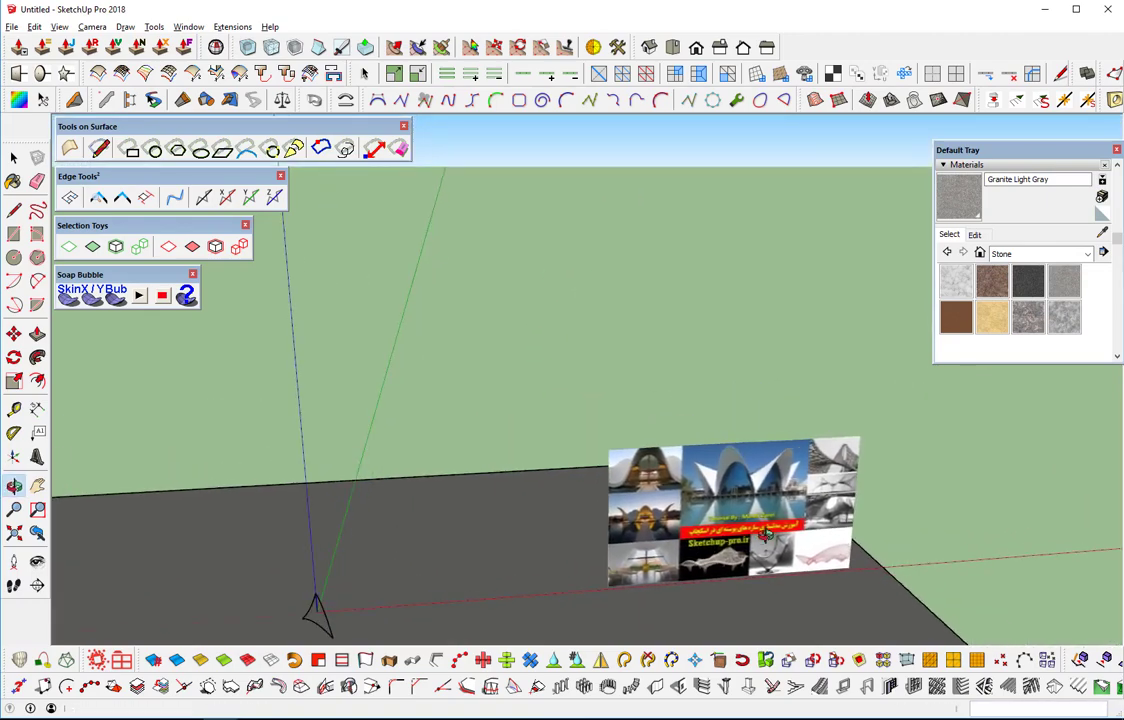
scroll(730, 500, "up", 1)
scroll(735, 499, "up", 2)
scroll(740, 497, "up", 2)
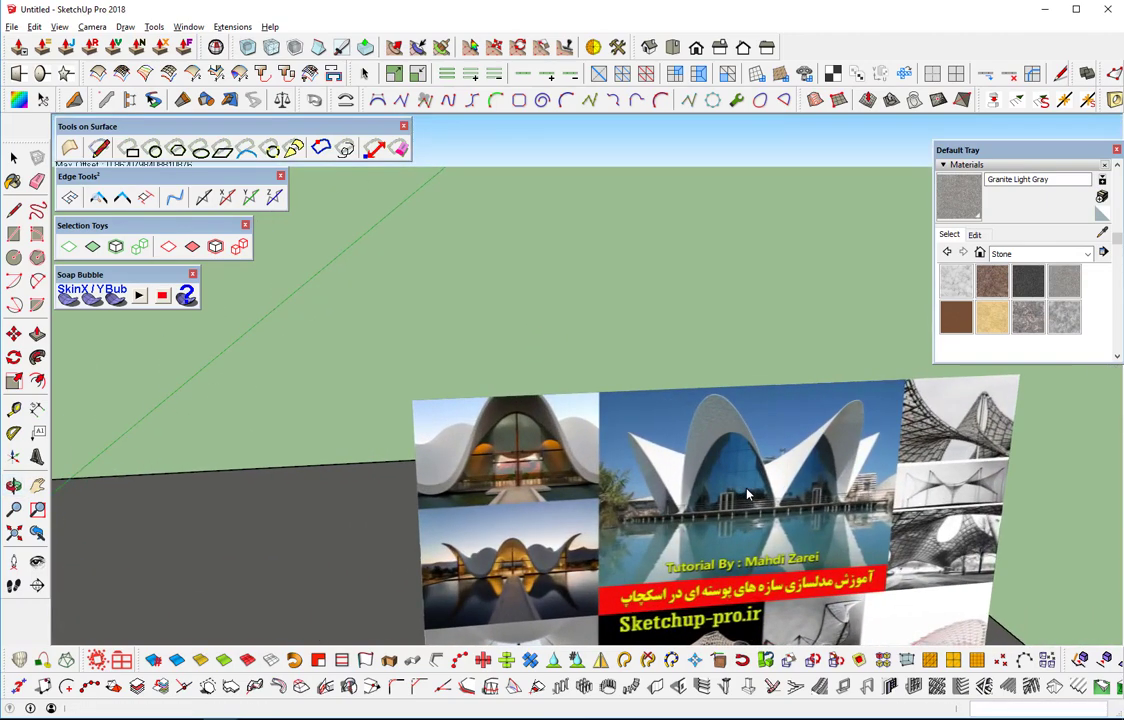
scroll(750, 495, "up", 2)
scroll(750, 495, "down", 2)
scroll(745, 505, "down", 2)
scroll(735, 515, "down", 2)
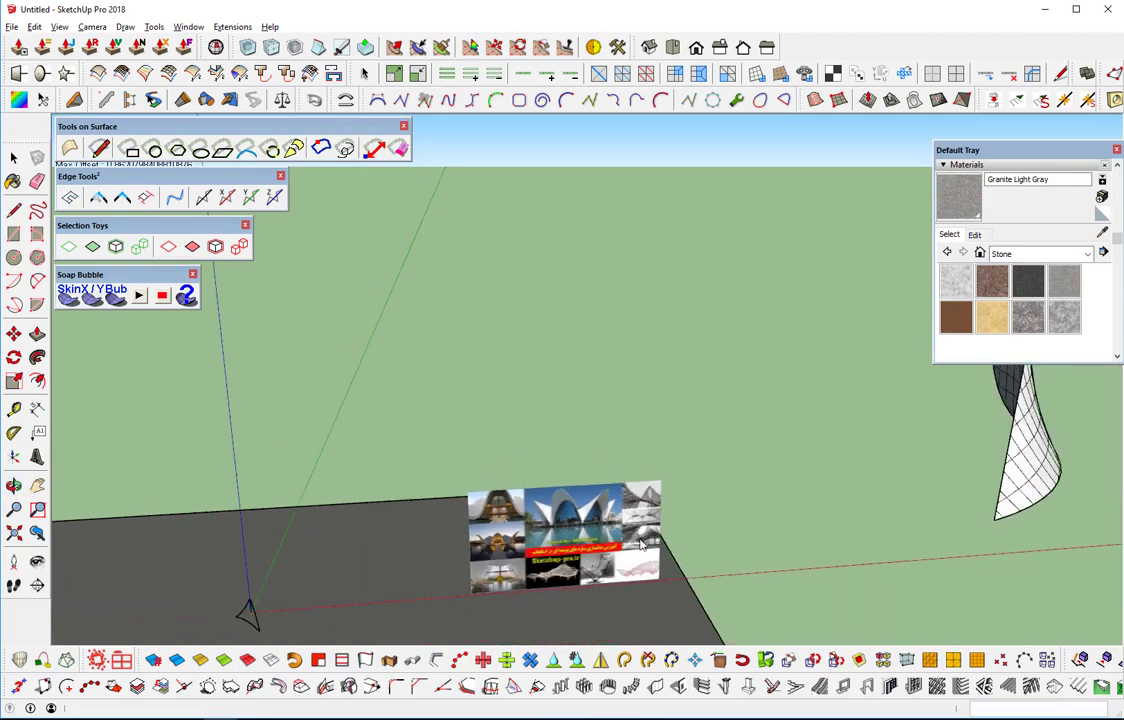
middle_click_drag(730, 520, 642, 586)
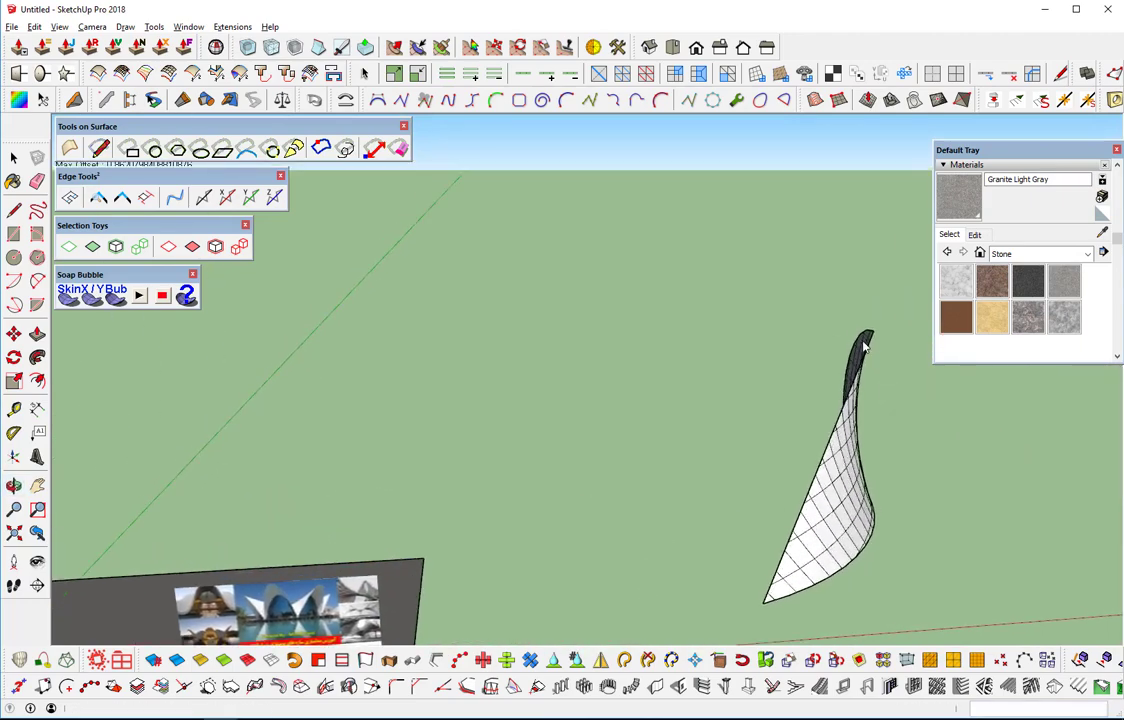
mouse_move(178, 590)
middle_mouse_down()
mouse_move(180, 497)
mouse_move(113, 502)
middle_mouse_up()
scroll(597, 502, "up", 3)
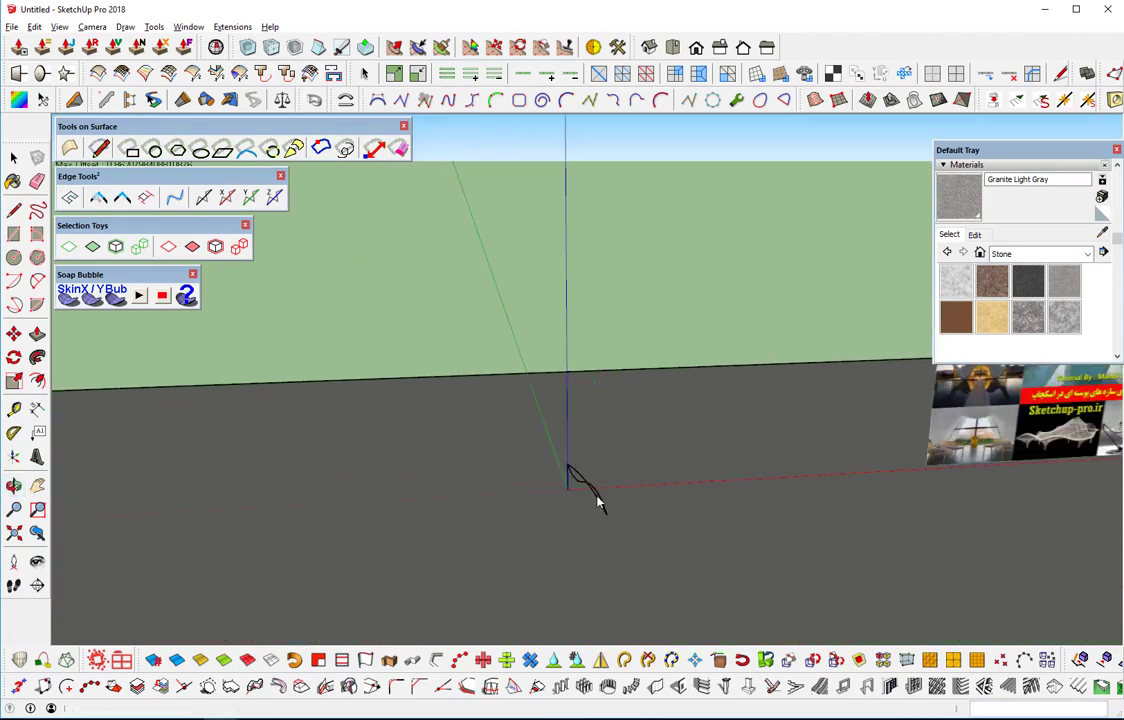
scroll(585, 518, "up", 2)
scroll(584, 518, "up", 1)
mouse_move(584, 518)
middle_mouse_down()
mouse_move(665, 497)
mouse_move(770, 424)
mouse_move(703, 463)
middle_mouse_up()
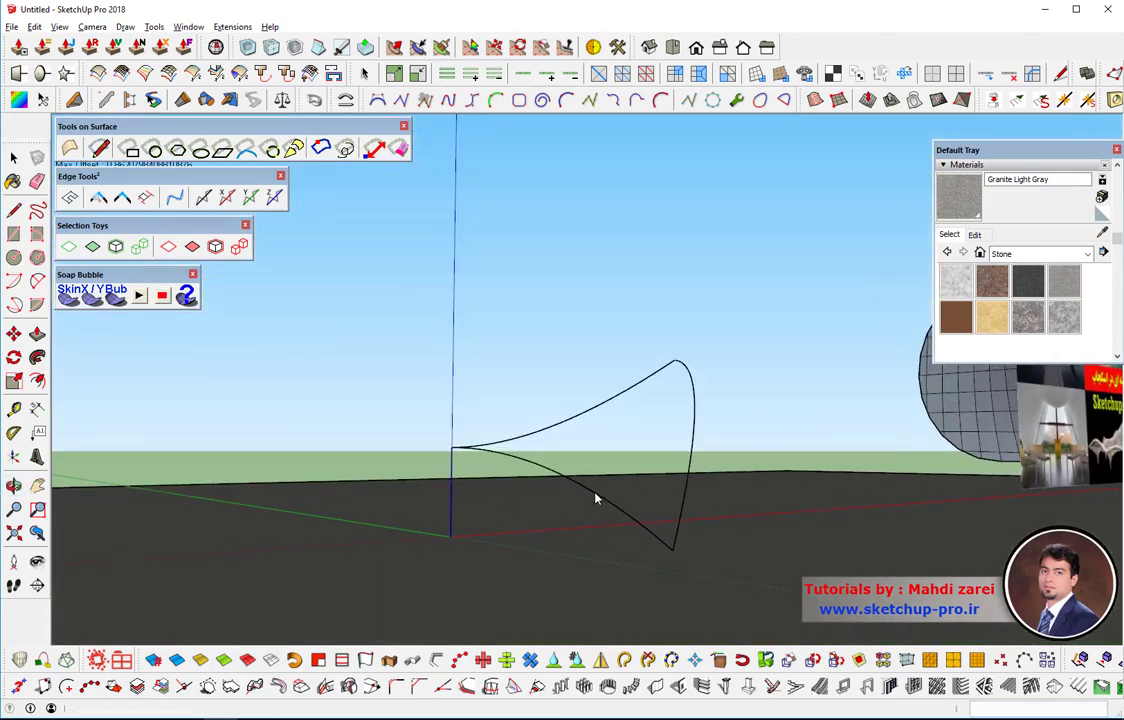
mouse_move(730, 443)
middle_mouse_down()
mouse_move(635, 547)
mouse_move(635, 477)
middle_mouse_up()
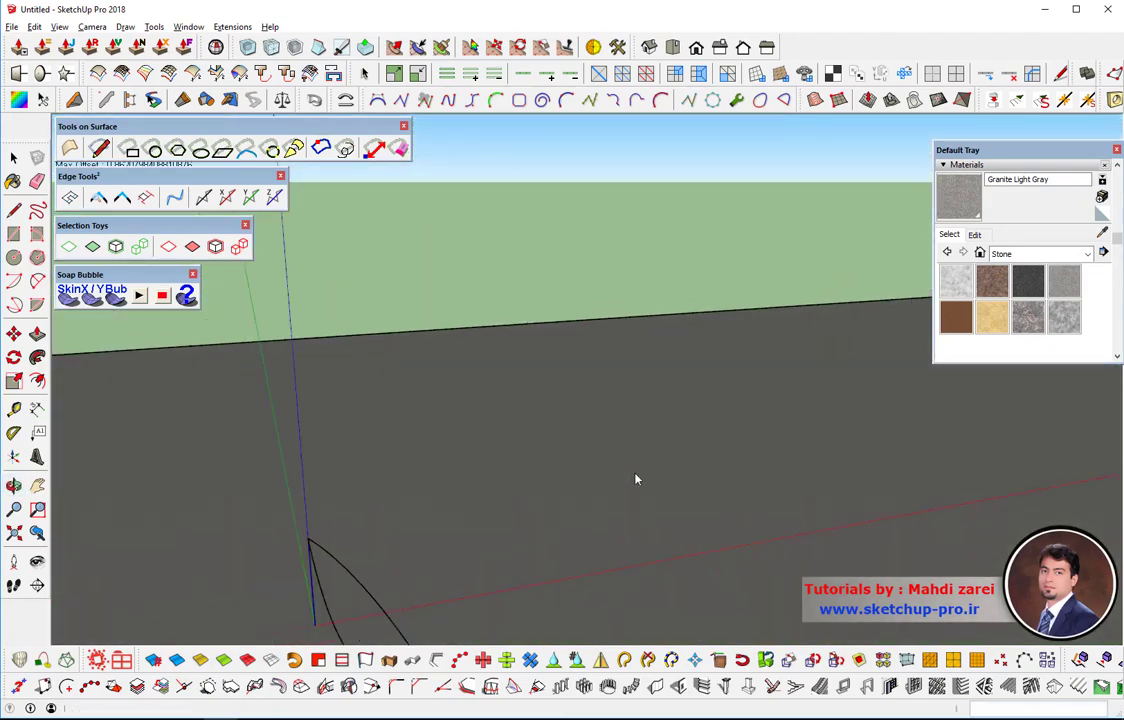
Step: Select the curved outline at the origin and generate a soap skin with 20 divisions
scroll(635, 474, "down", 2)
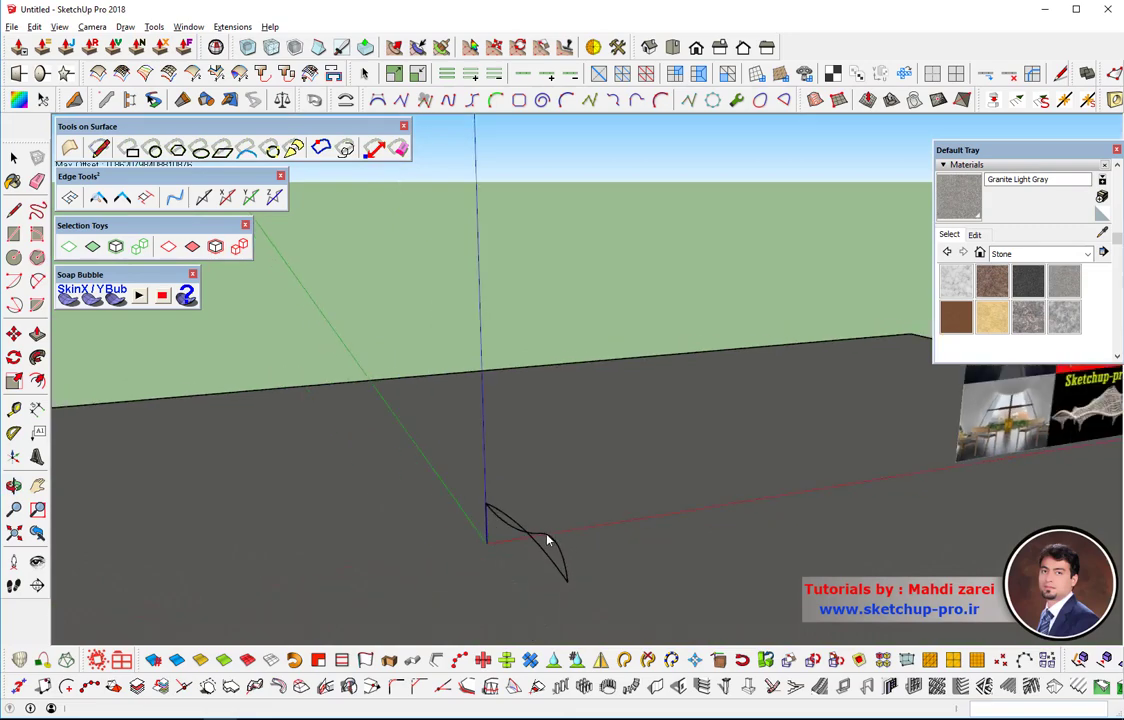
left_click(13, 157)
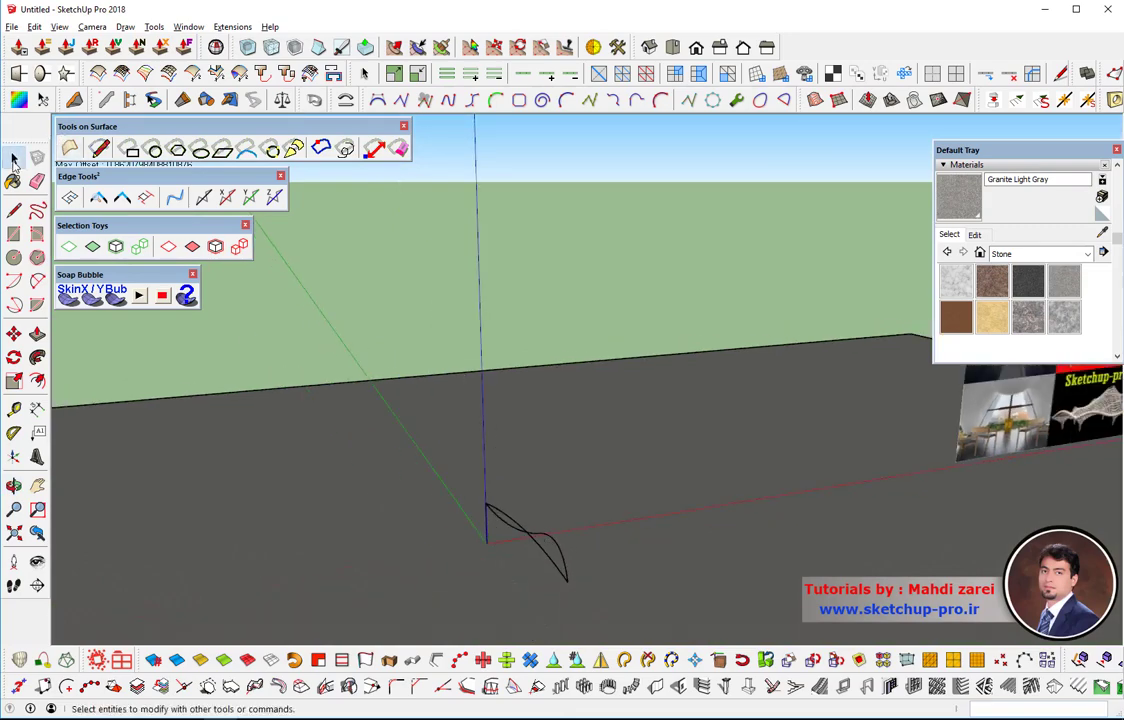
left_click(533, 540)
mouse_move(876, 557)
middle_mouse_down()
mouse_move(715, 630)
mouse_move(748, 572)
mouse_move(782, 568)
middle_mouse_up()
mouse_move(898, 527)
middle_mouse_down()
mouse_move(660, 577)
mouse_move(697, 547)
mouse_move(248, 615)
mouse_move(459, 597)
mouse_move(421, 622)
mouse_move(508, 560)
mouse_move(491, 567)
middle_mouse_up()
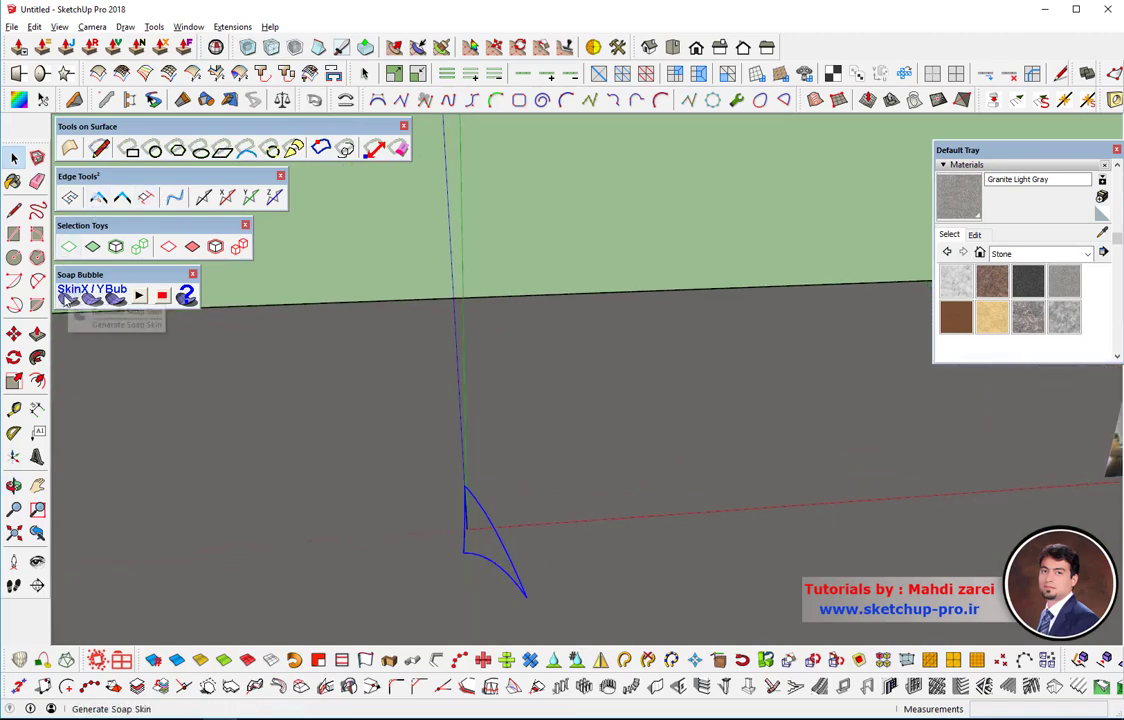
left_click(66, 301)
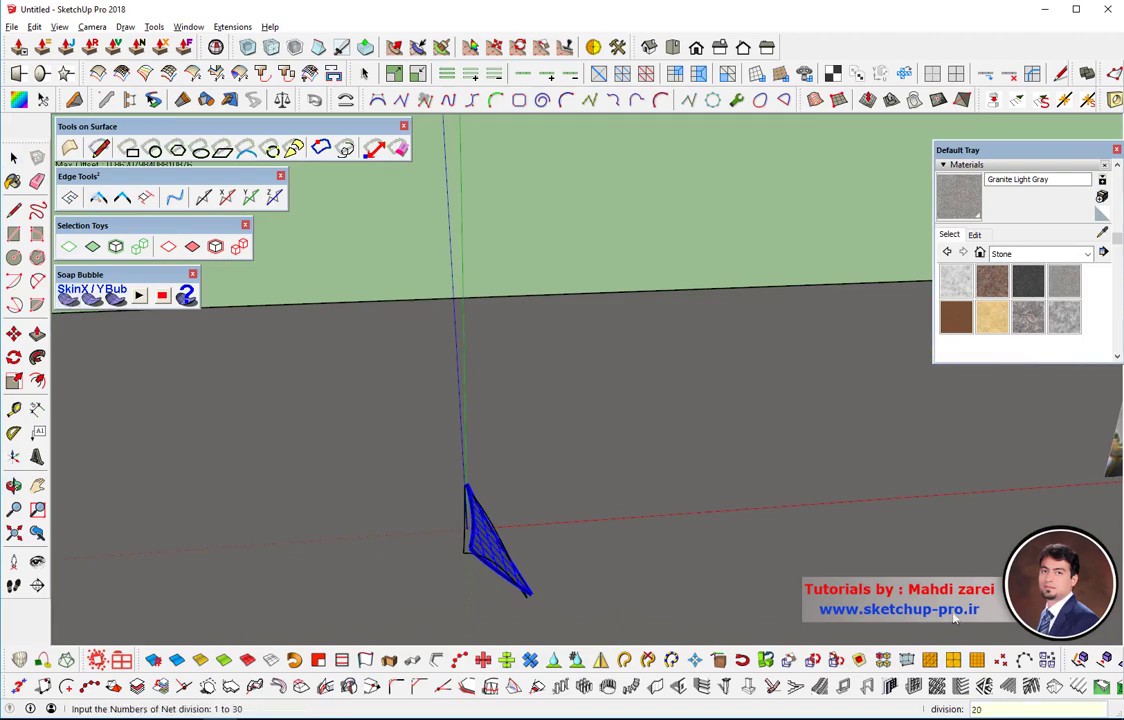
key("Return")
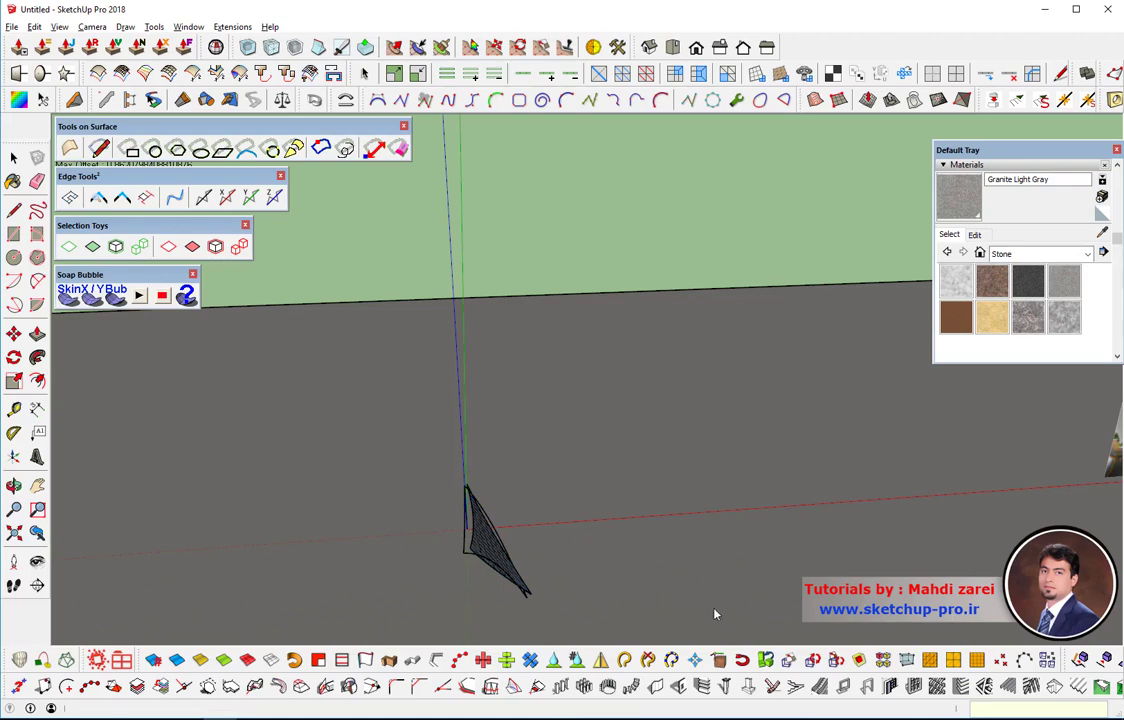
mouse_move(507, 596)
middle_mouse_down()
mouse_move(374, 574)
mouse_move(489, 595)
mouse_move(514, 632)
mouse_move(546, 622)
mouse_move(482, 570)
mouse_move(728, 482)
mouse_move(607, 536)
mouse_move(424, 544)
mouse_move(351, 532)
middle_mouse_up()
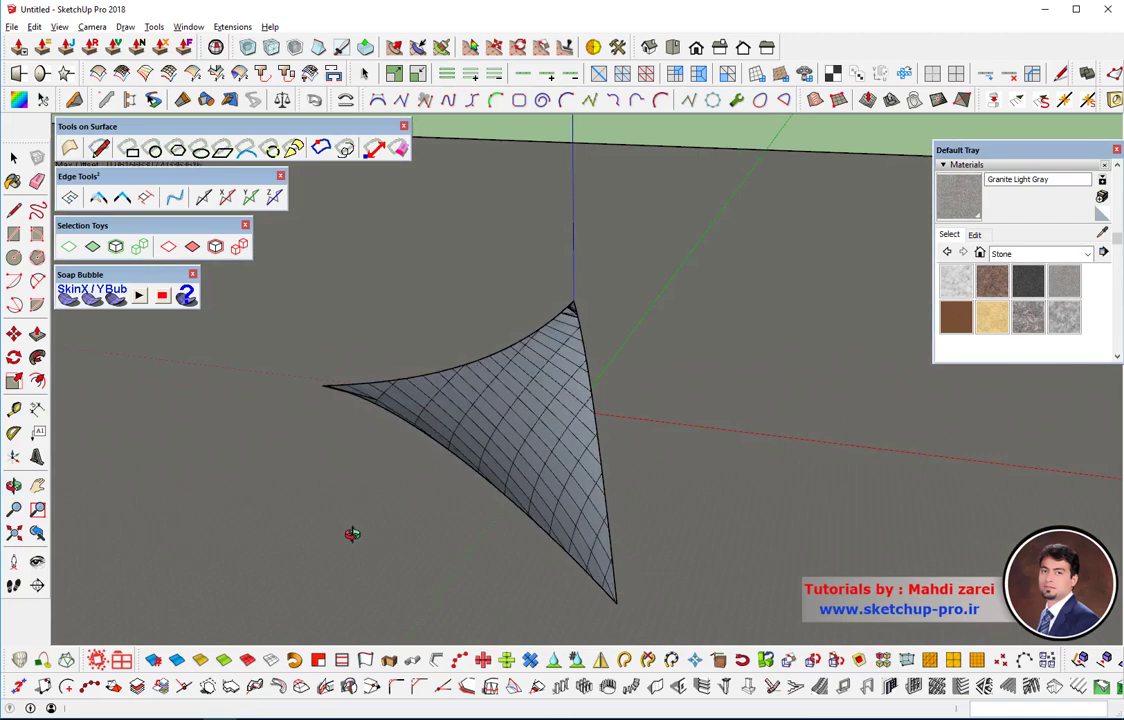
mouse_move(472, 544)
middle_mouse_down()
mouse_move(484, 627)
mouse_move(576, 559)
mouse_move(692, 547)
middle_mouse_up()
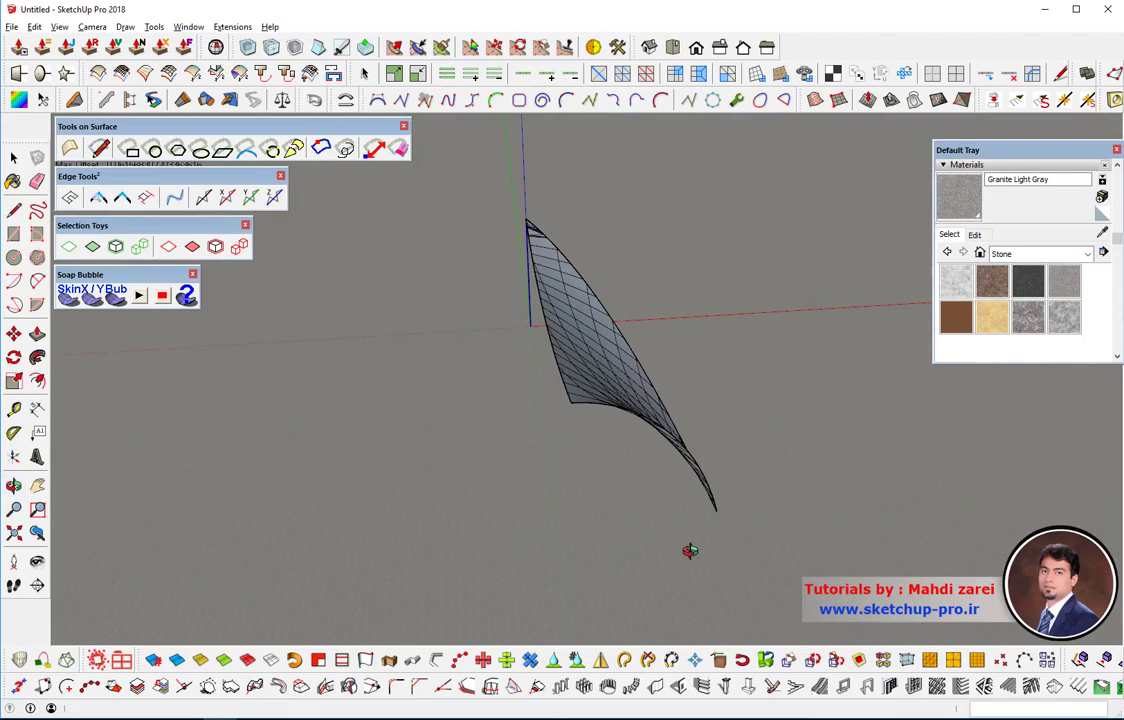
mouse_move(706, 474)
middle_mouse_down()
mouse_move(657, 447)
mouse_move(665, 489)
mouse_move(610, 427)
mouse_move(652, 406)
mouse_move(670, 431)
mouse_move(672, 489)
middle_mouse_up()
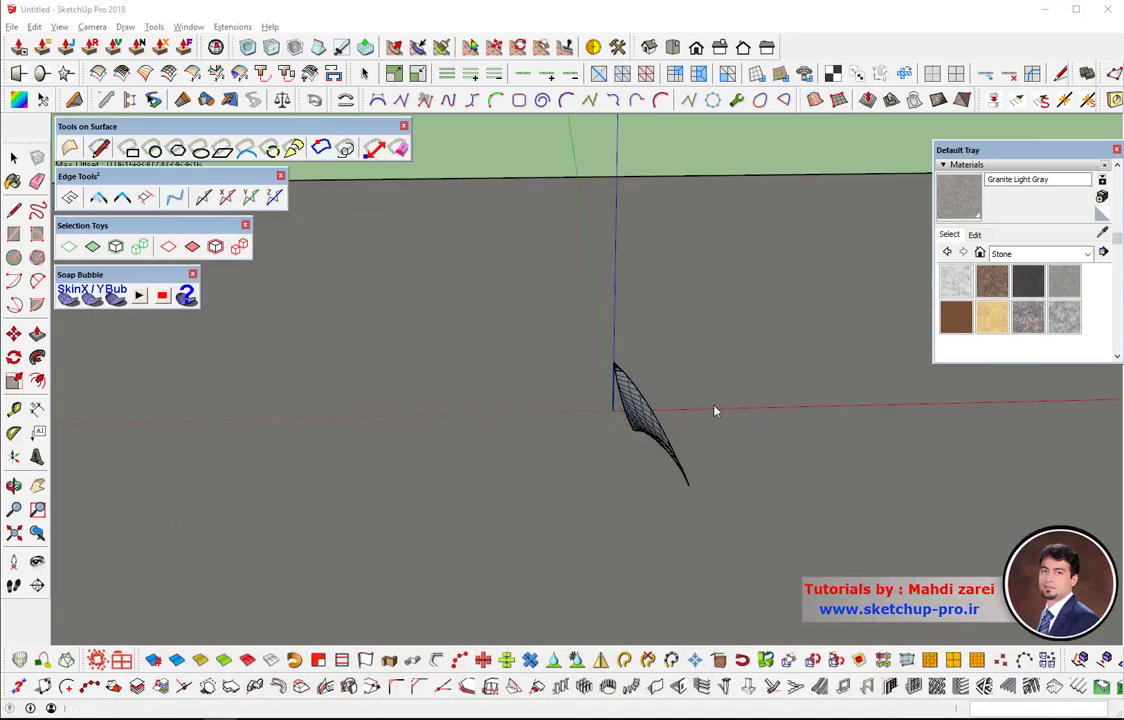
Step: Select the curved shell surface and inspect it from below and above
scroll(690, 425, "up", 3)
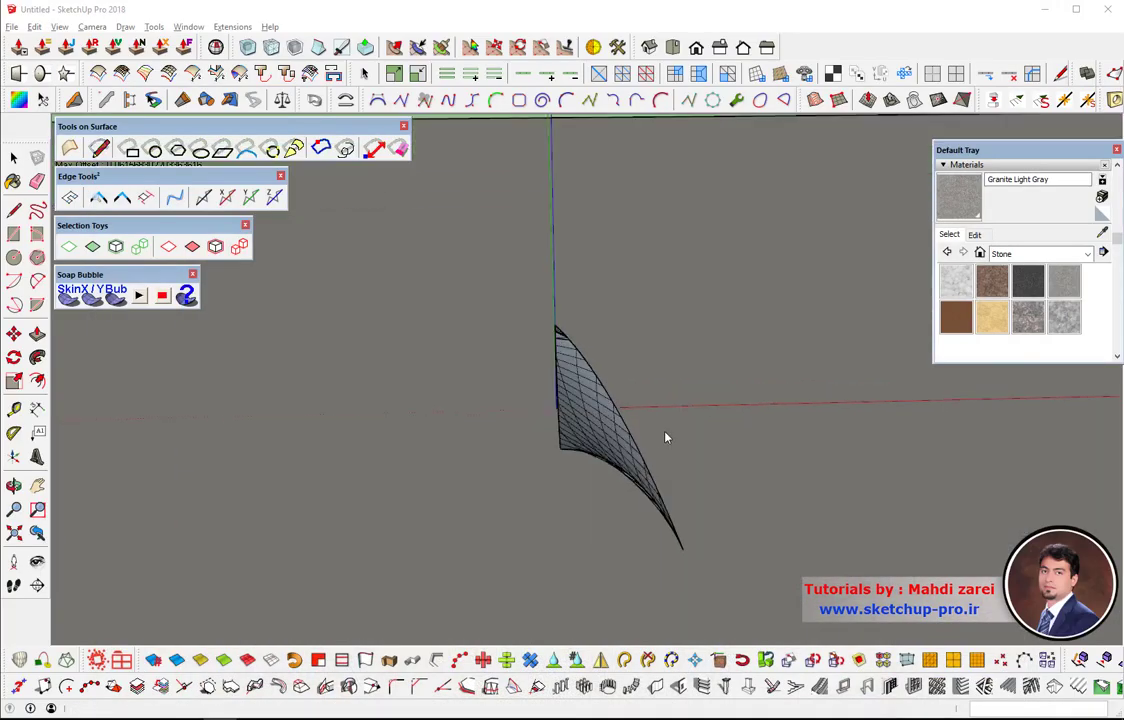
scroll(655, 440, "up", 3)
mouse_move(567, 477)
middle_mouse_down()
mouse_move(574, 423)
mouse_move(607, 394)
mouse_move(593, 420)
middle_mouse_up()
scroll(593, 420, "down", 2)
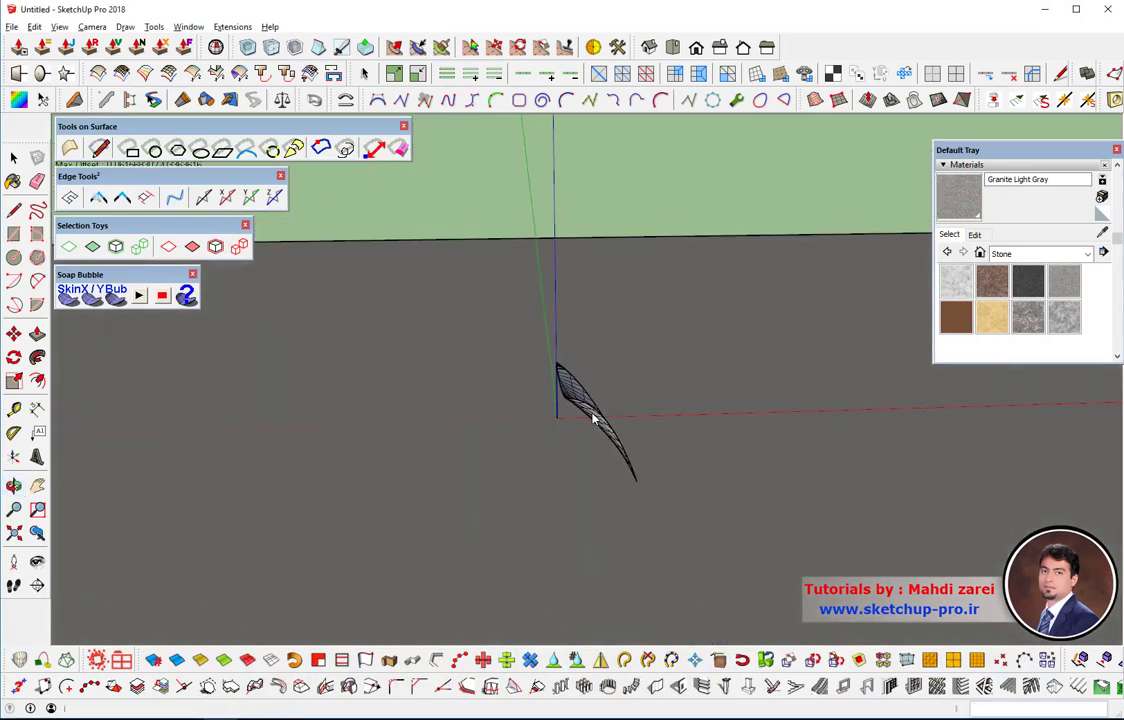
key("space")
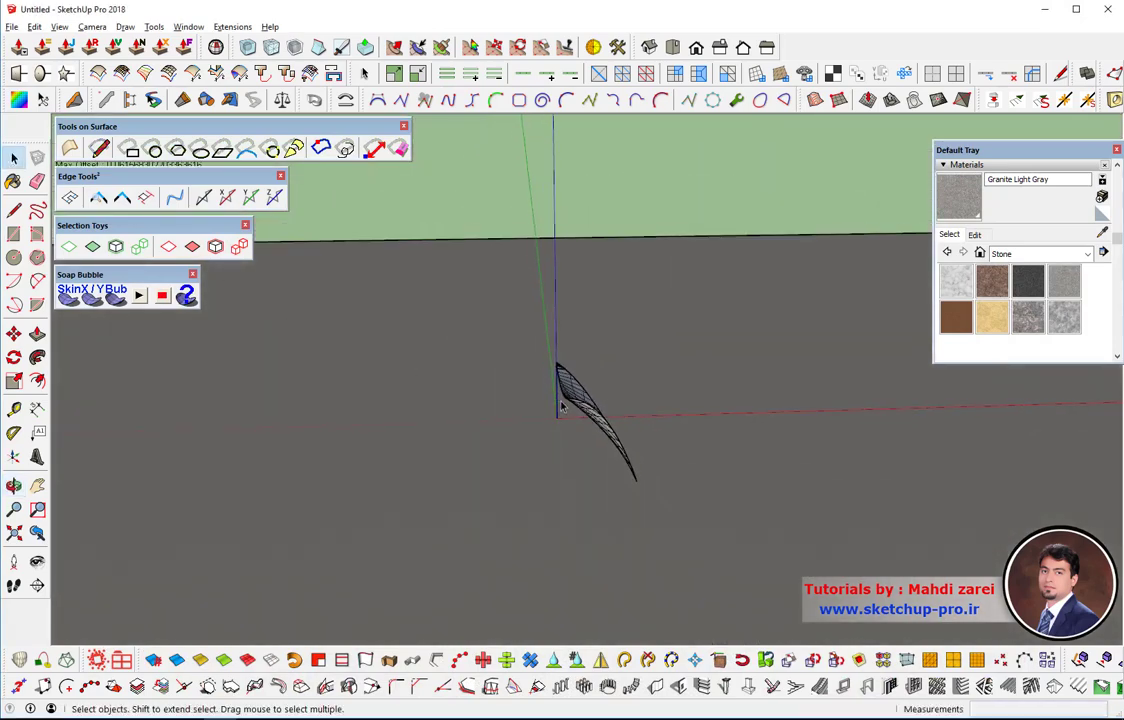
left_click(580, 397)
left_click(14, 333)
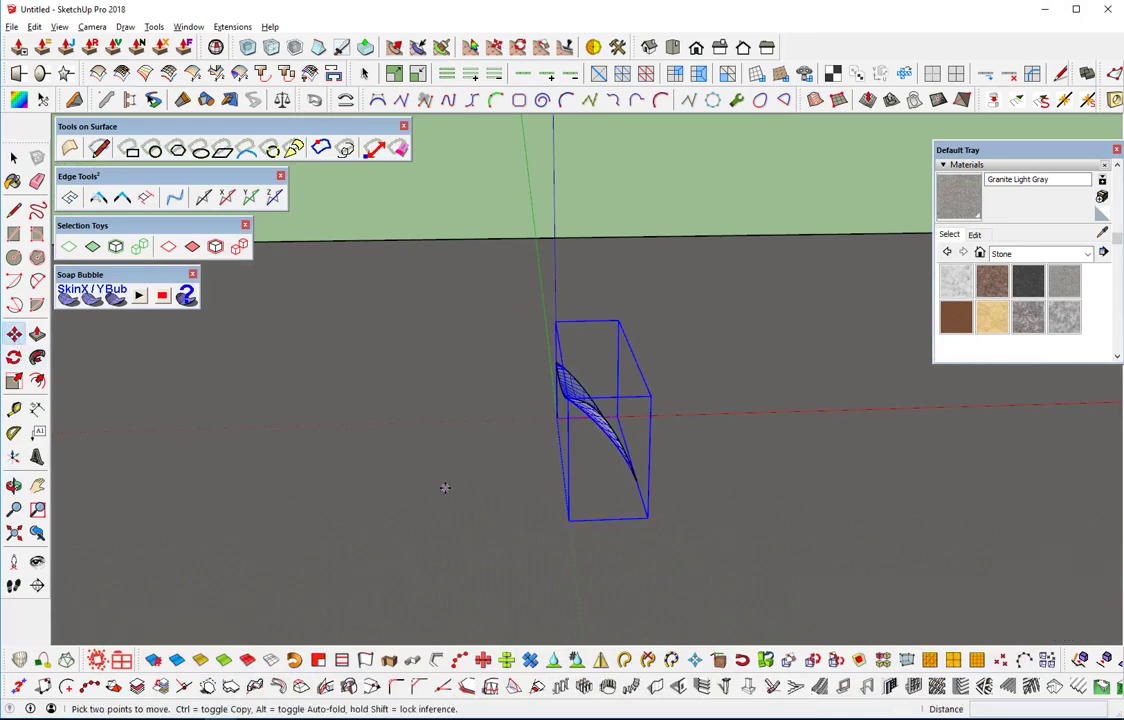
key("space")
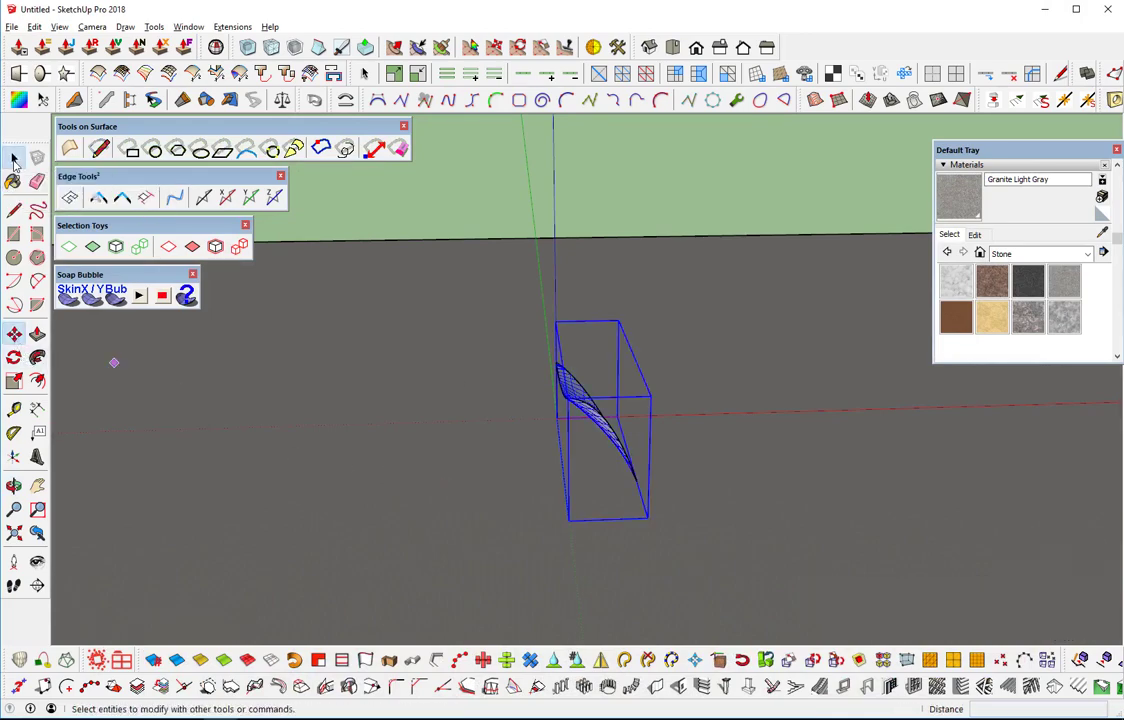
mouse_move(585, 451)
middle_mouse_down()
mouse_move(585, 328)
mouse_move(552, 303)
middle_mouse_up()
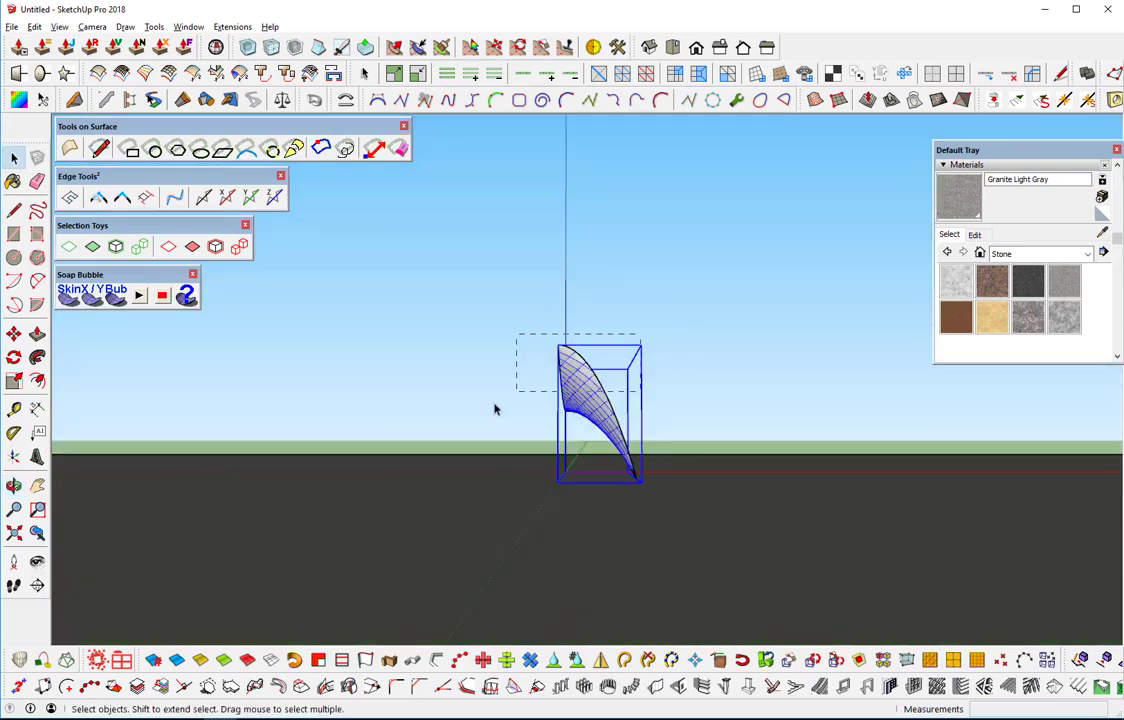
mouse_move(609, 424)
middle_mouse_down()
mouse_move(519, 557)
mouse_move(565, 580)
middle_mouse_up()
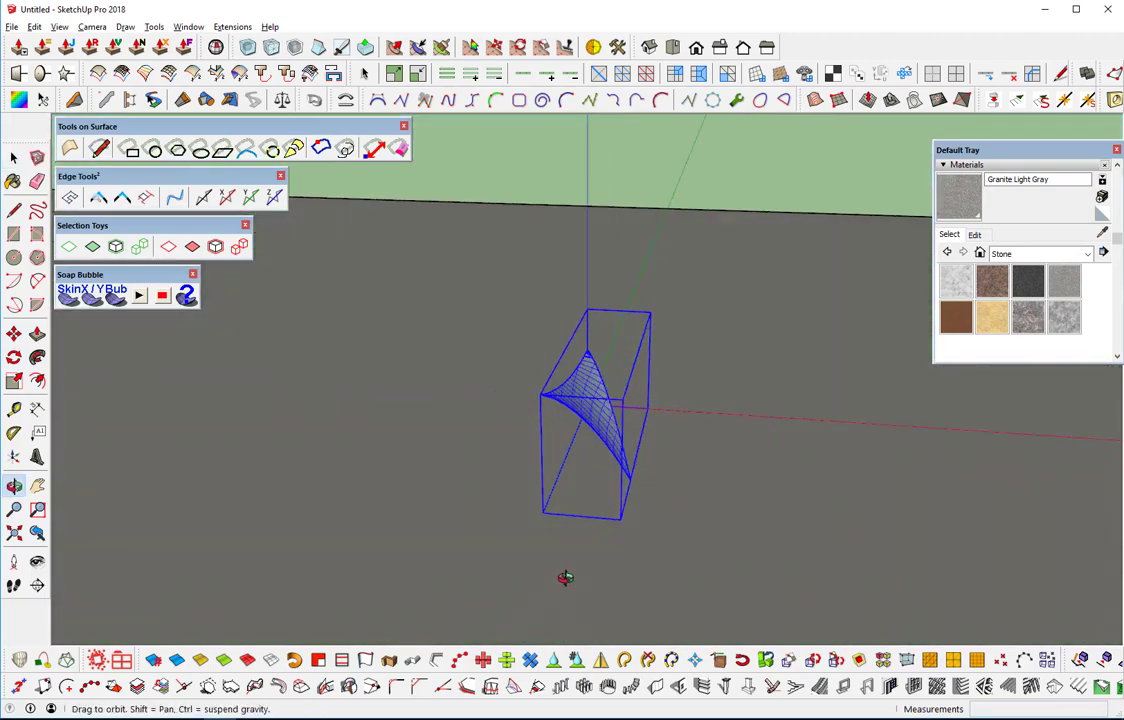
Step: Copy the surface from its lower tip and place the copy along the red axis
left_click(14, 334)
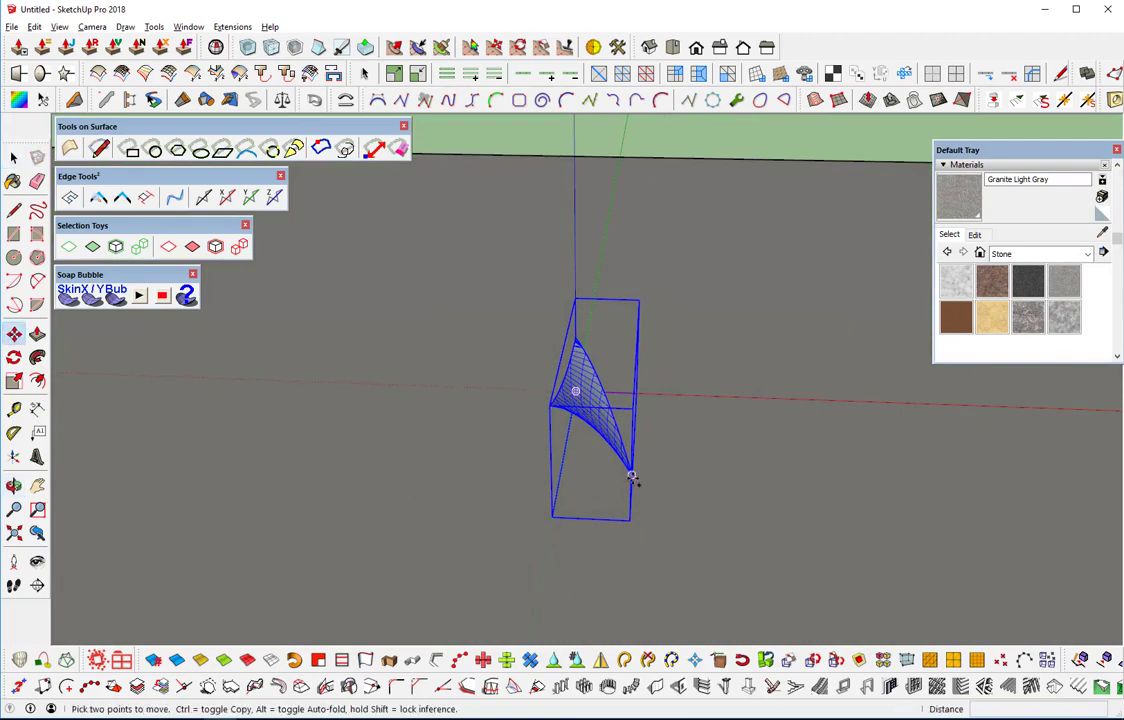
left_click(632, 478)
key("ctrl")
middle_click_drag(301, 467, 527, 502)
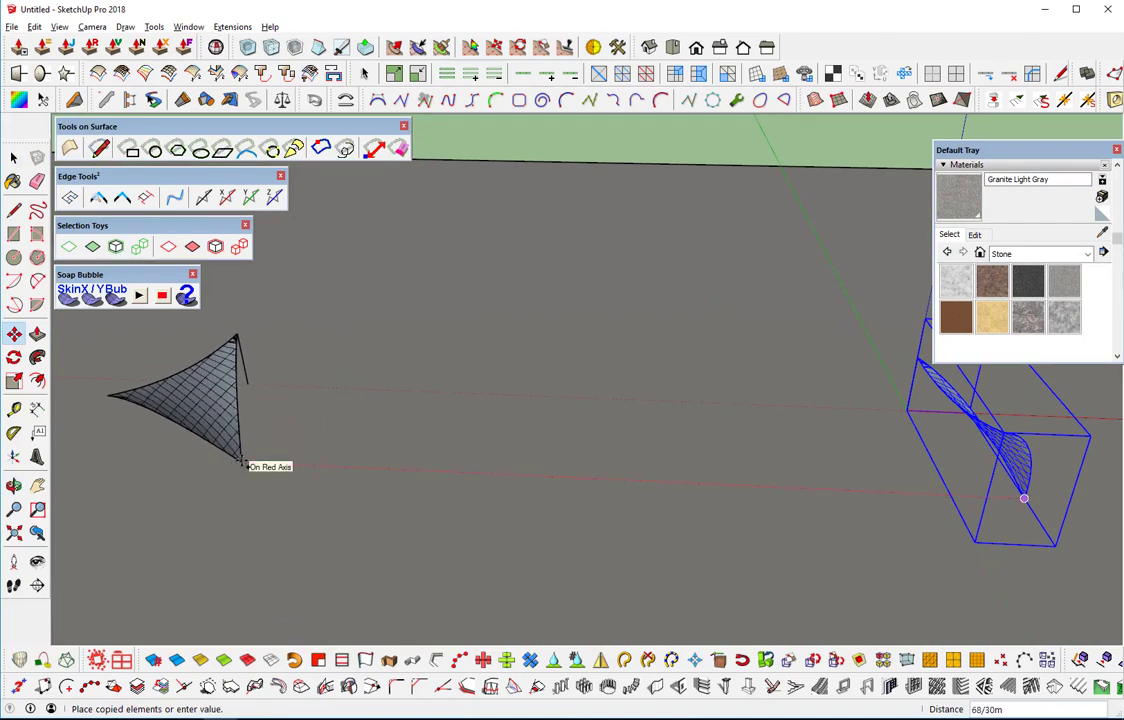
left_click(242, 464)
mouse_move(1087, 472)
middle_mouse_down()
mouse_move(848, 482)
mouse_move(549, 361)
middle_mouse_up()
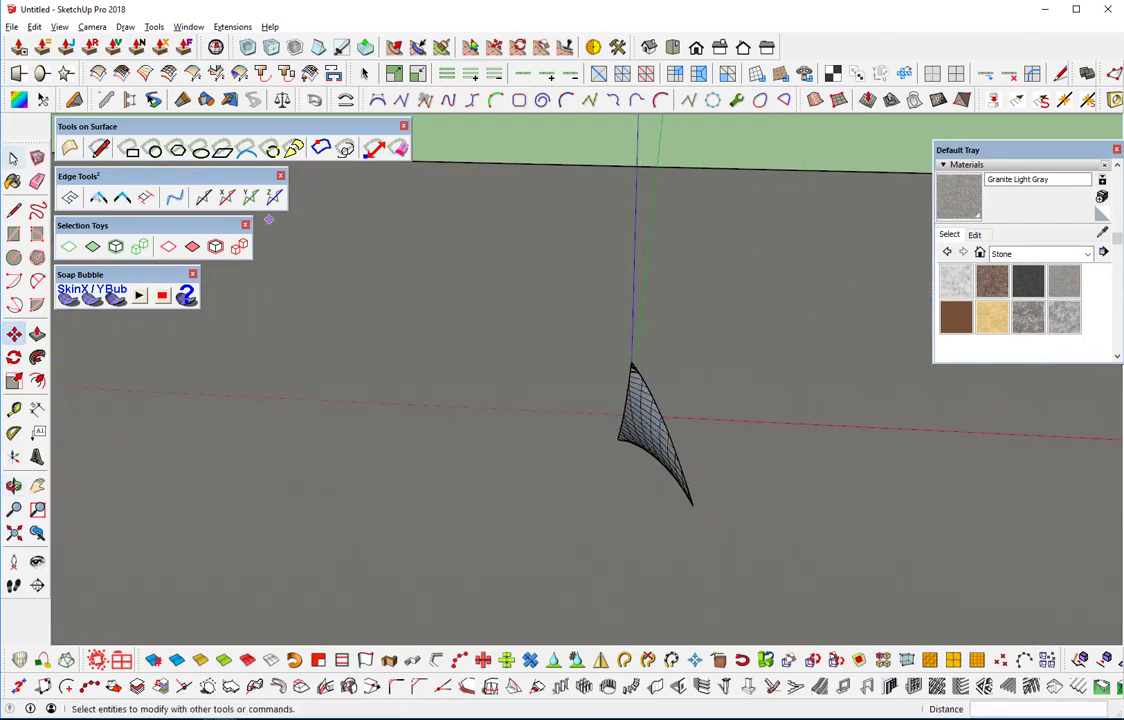
mouse_move(514, 321)
middle_mouse_down()
mouse_move(657, 499)
mouse_move(646, 411)
mouse_move(657, 464)
mouse_move(676, 427)
mouse_move(678, 512)
mouse_move(659, 493)
middle_mouse_up()
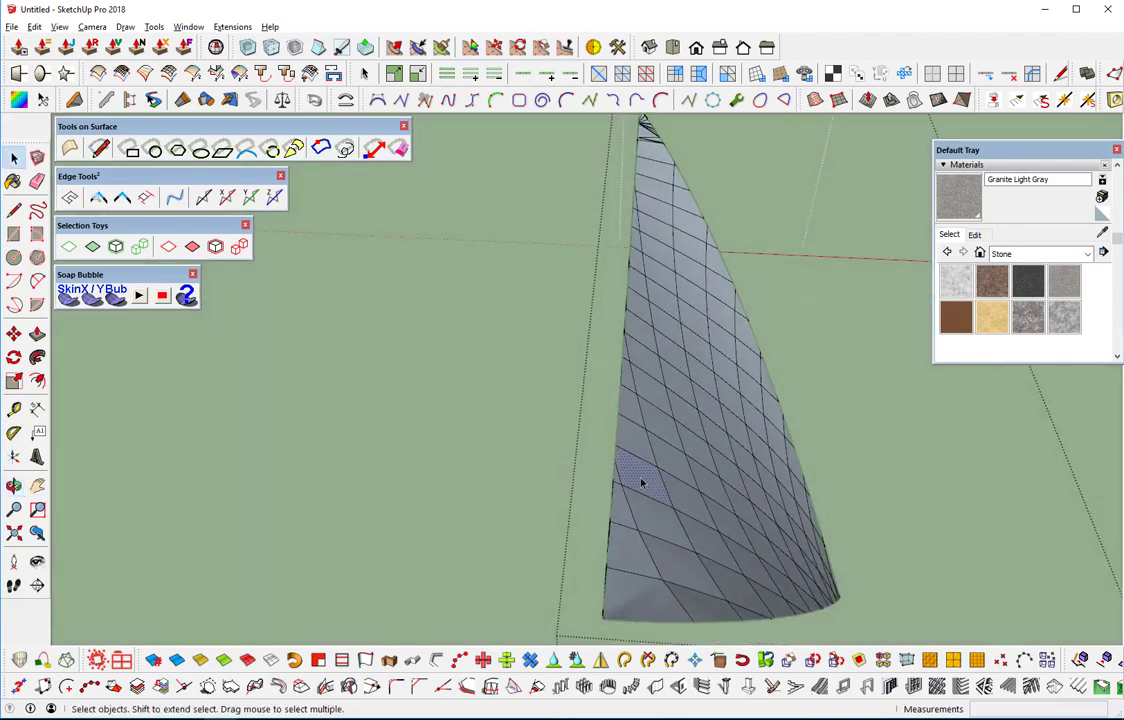
Step: Soften and smooth the whole mesh, including coplanar edges, so the grid lines vanish
scroll(642, 483, "down", 2)
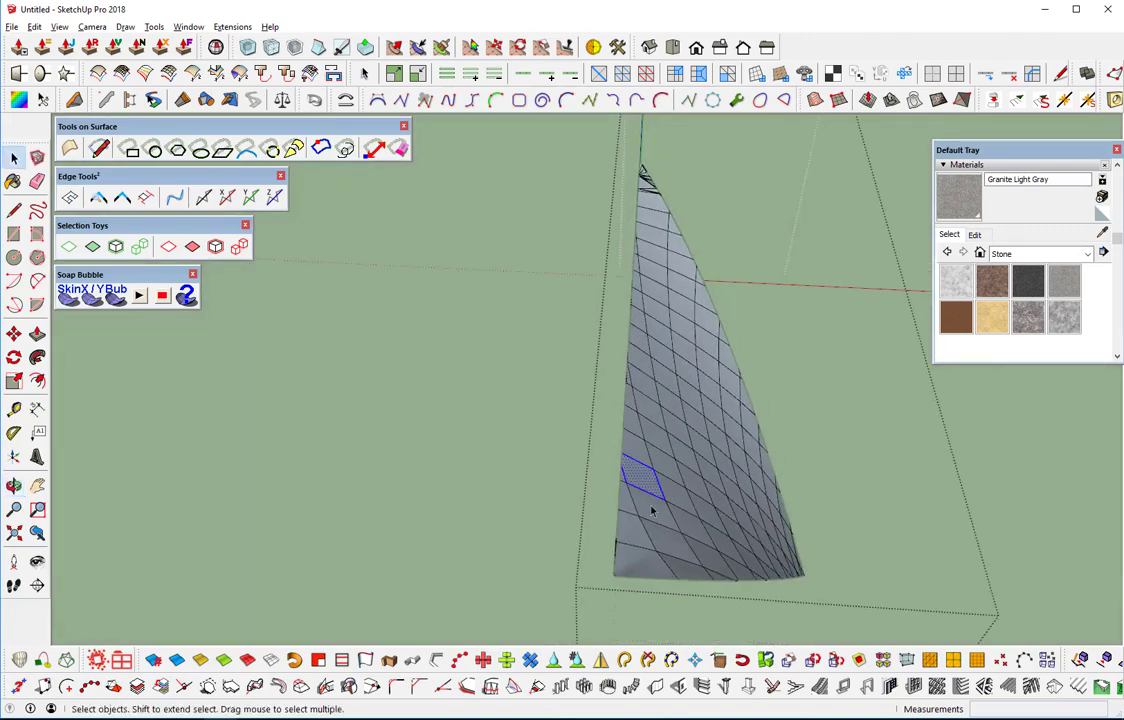
triple_click(651, 510)
mouse_move(688, 543)
middle_mouse_down()
mouse_move(665, 464)
mouse_move(575, 467)
middle_mouse_up()
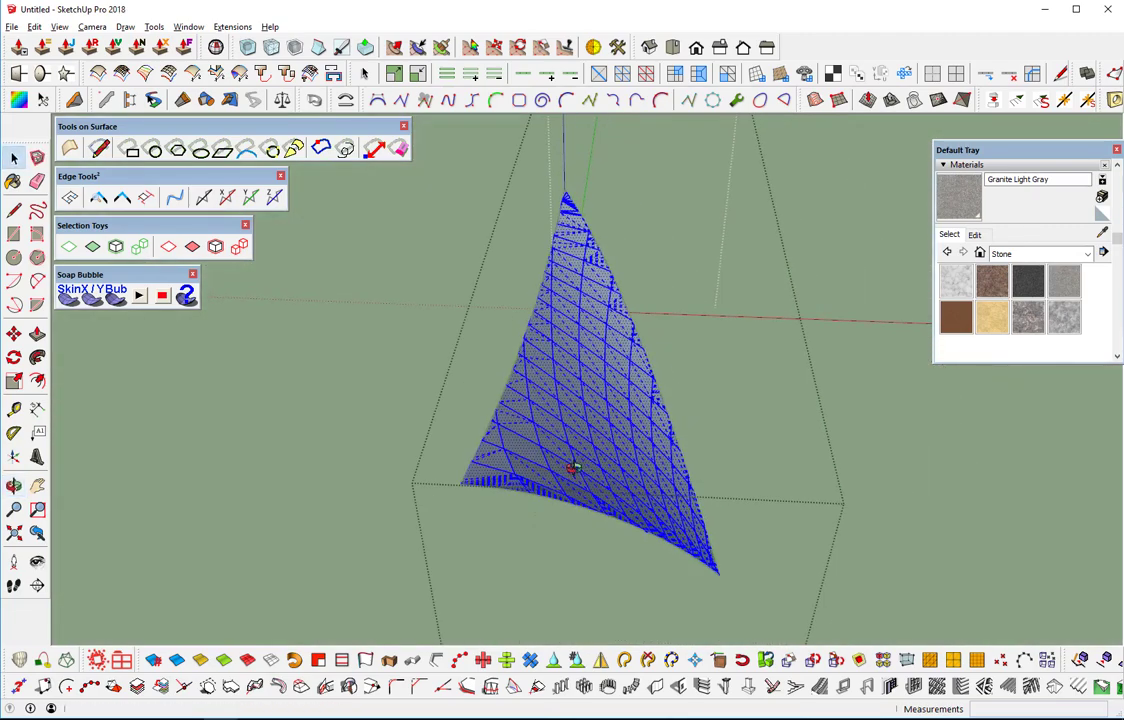
right_click(571, 409)
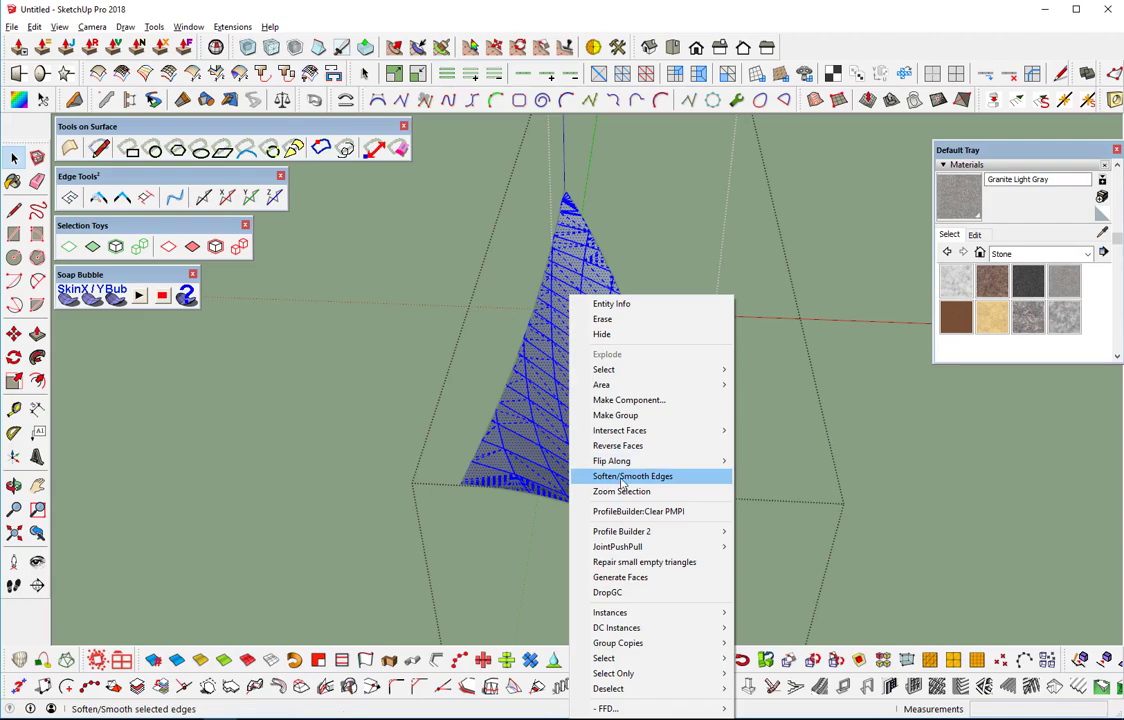
left_click(636, 483)
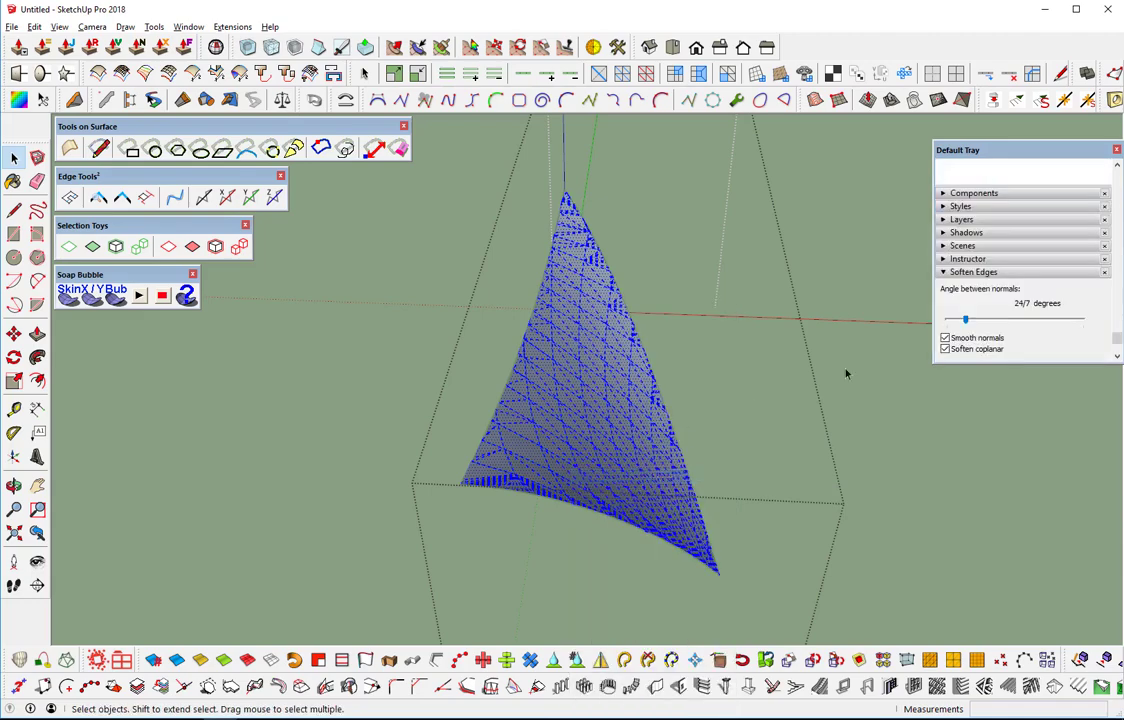
left_click(945, 348)
left_click(763, 428)
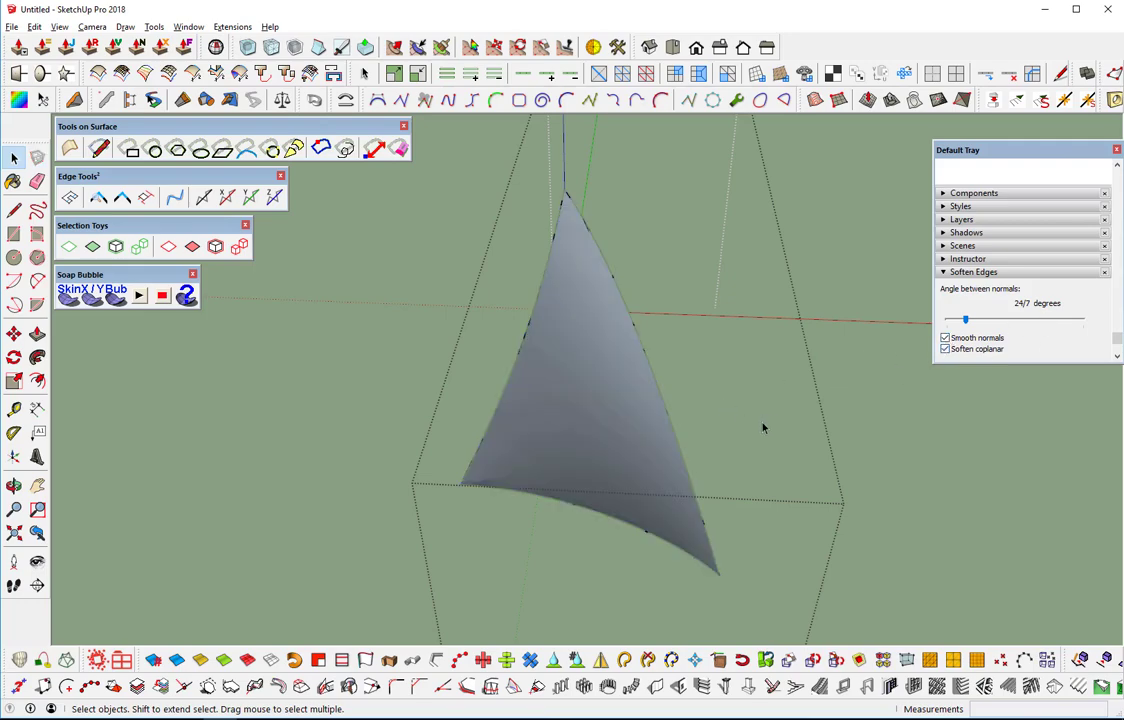
mouse_move(620, 492)
middle_mouse_down()
mouse_move(690, 394)
mouse_move(695, 333)
mouse_move(590, 432)
mouse_move(645, 321)
mouse_move(585, 476)
mouse_move(592, 507)
mouse_move(463, 357)
mouse_move(351, 289)
mouse_move(477, 452)
mouse_move(657, 482)
mouse_move(698, 420)
mouse_move(657, 459)
mouse_move(645, 321)
mouse_move(657, 230)
middle_mouse_up()
scroll(592, 507, "up", 2)
scroll(600, 510, "up", 2)
scroll(477, 452, "down", 3)
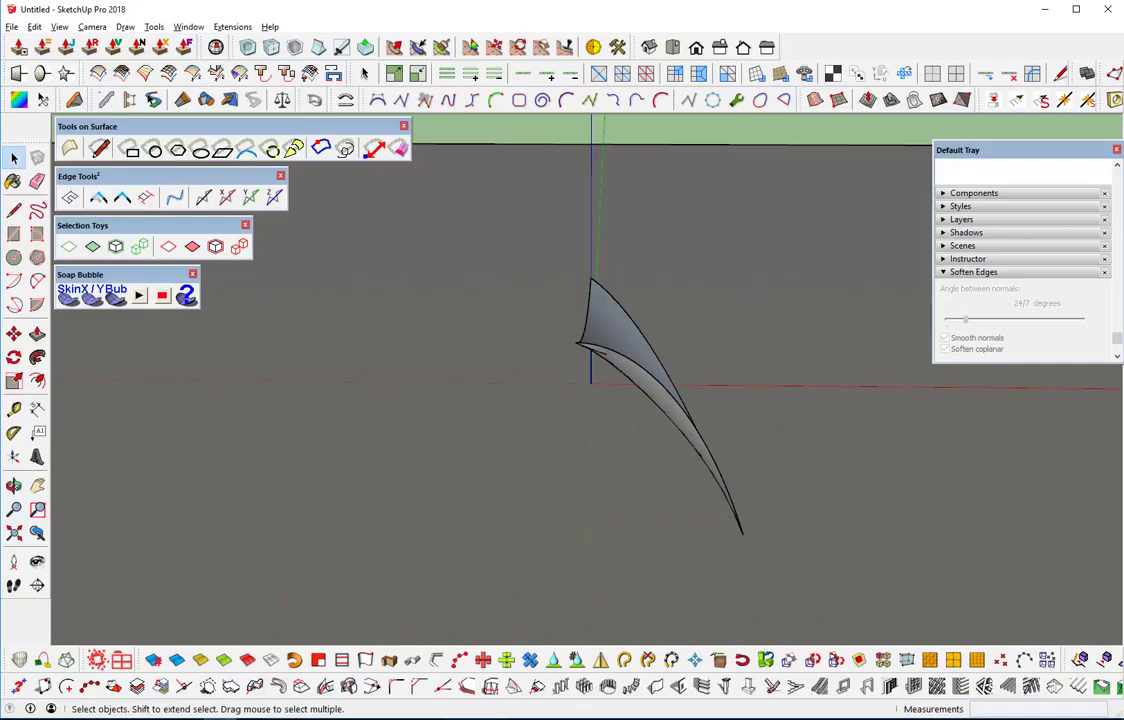
Step: Group the shell mesh, then convert the group into a component
left_click(663, 390)
double_click(659, 405)
middle_click_drag(659, 405, 550, 421)
right_click(609, 393)
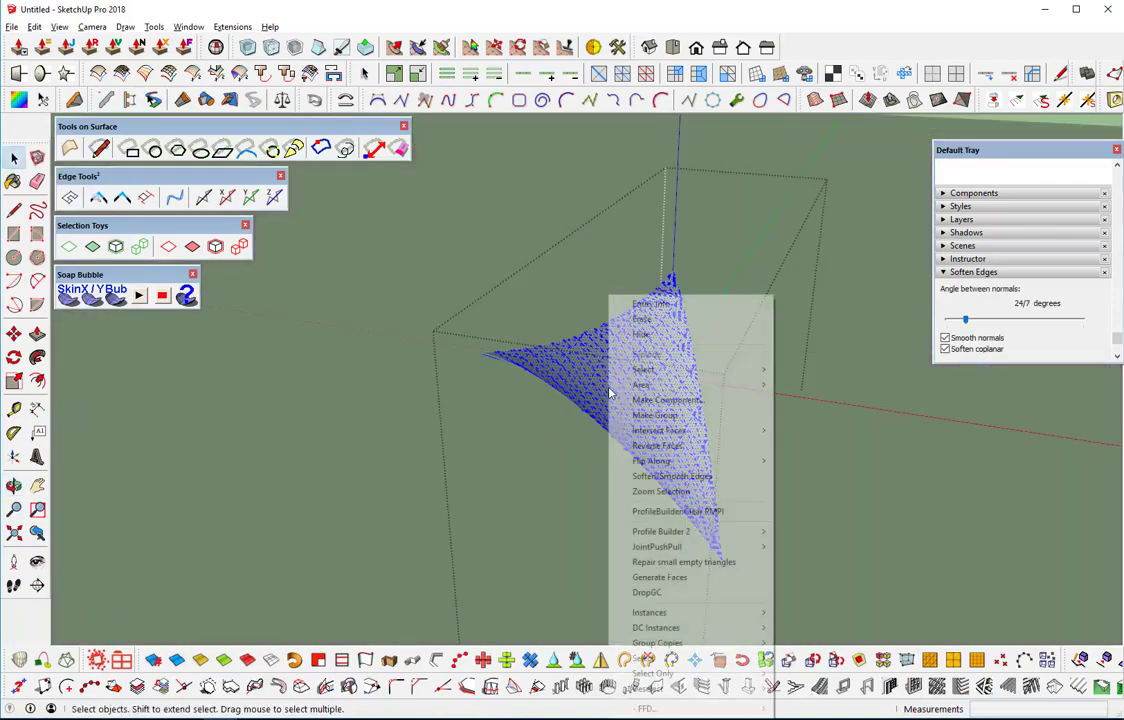
left_click(655, 415)
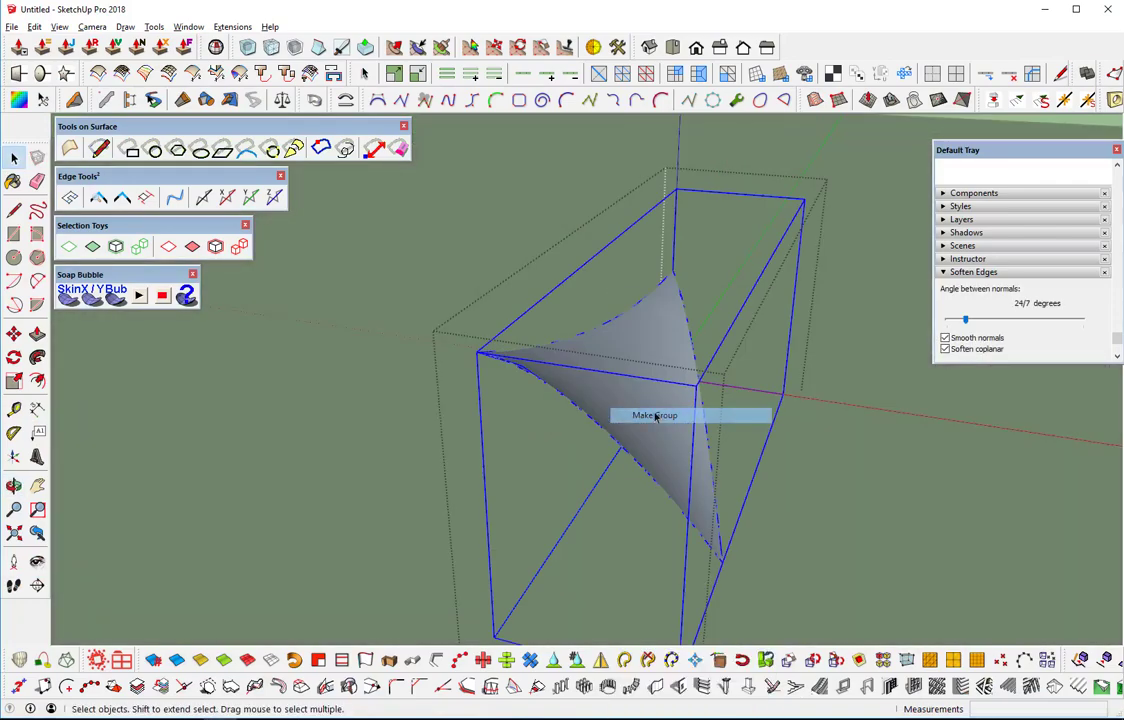
right_click(624, 334)
left_click(668, 435)
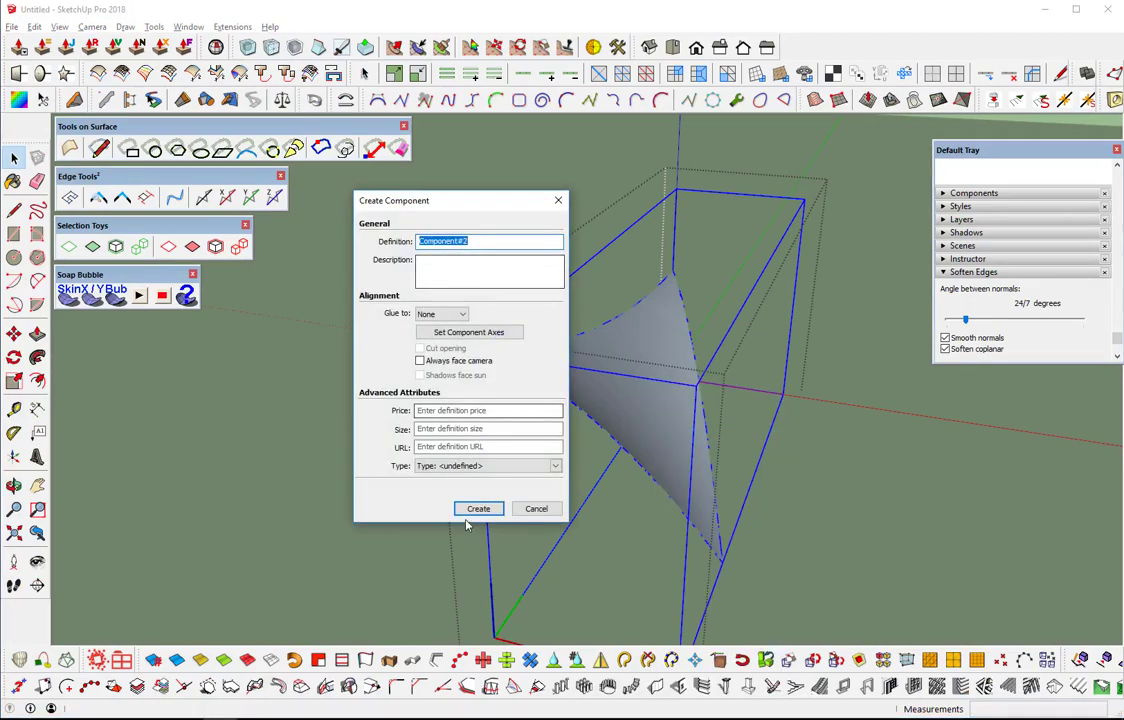
left_click(468, 513)
Step: Reselect the shell and make it a component again, producing Component#3
mouse_move(466, 519)
middle_mouse_down()
mouse_move(657, 494)
mouse_move(660, 454)
middle_mouse_up()
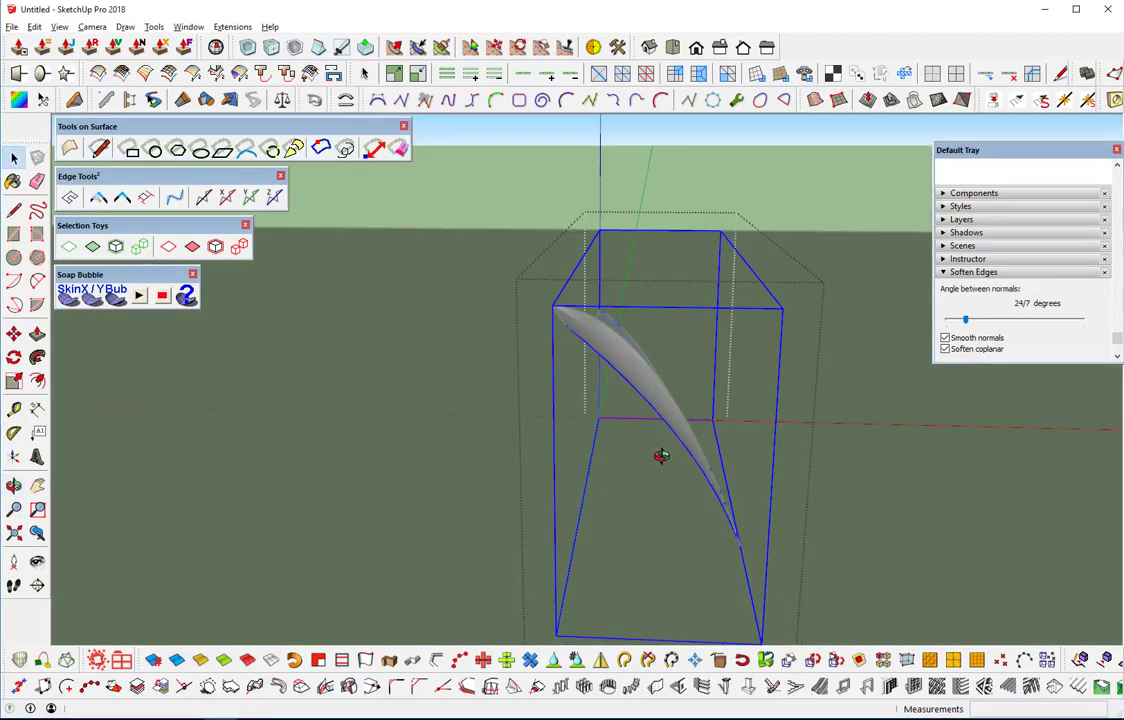
left_click(641, 162)
left_click(617, 364)
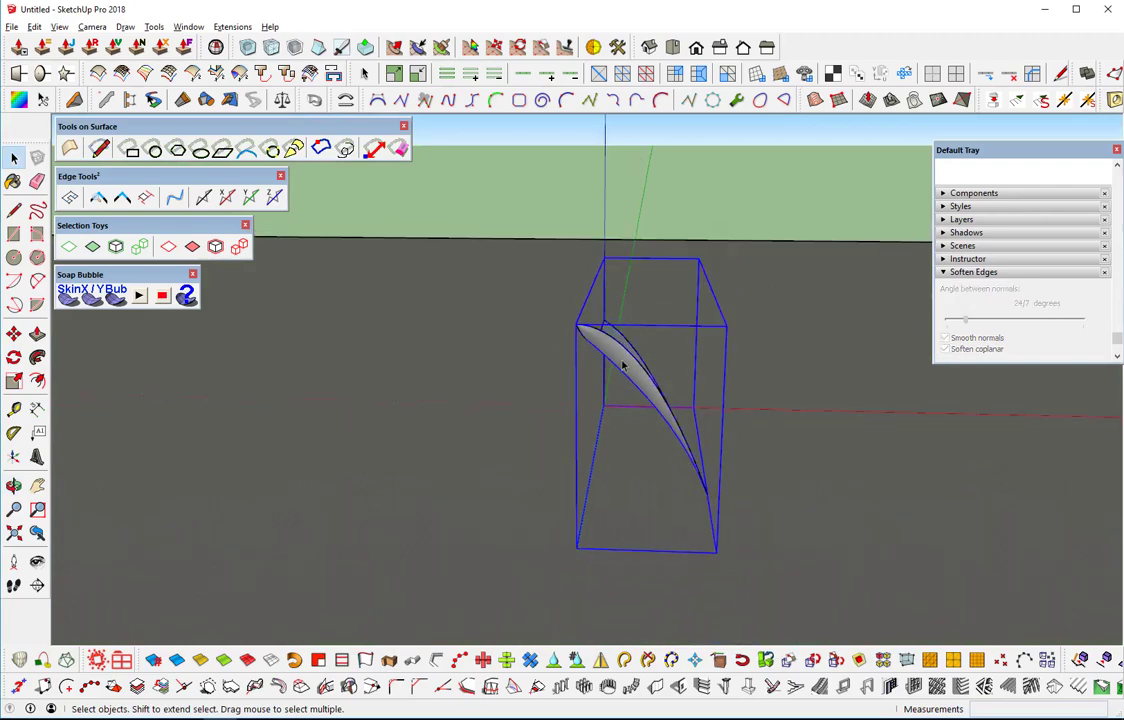
mouse_move(622, 359)
middle_mouse_down()
mouse_move(652, 391)
mouse_move(627, 376)
mouse_move(660, 369)
mouse_move(632, 414)
mouse_move(677, 401)
middle_mouse_up()
scroll(651, 400, "up", 1)
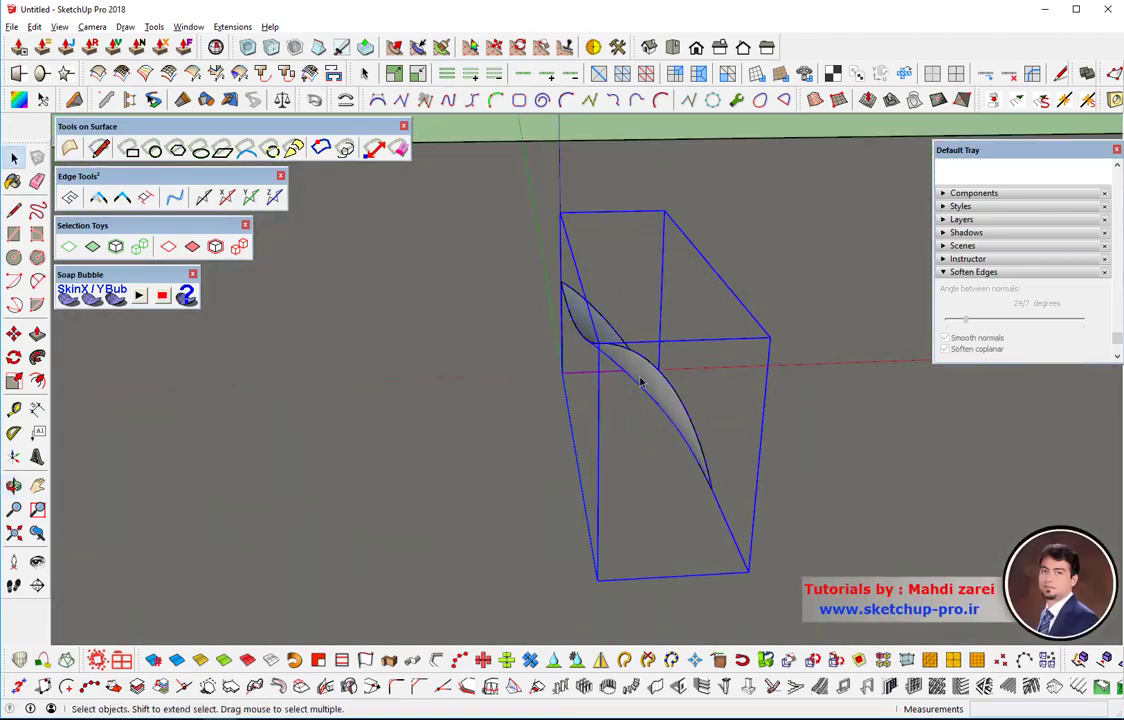
scroll(645, 389, "up", 1)
scroll(640, 382, "up", 1)
scroll(636, 376, "up", 1)
middle_click_drag(636, 376, 605, 306)
right_click(614, 330)
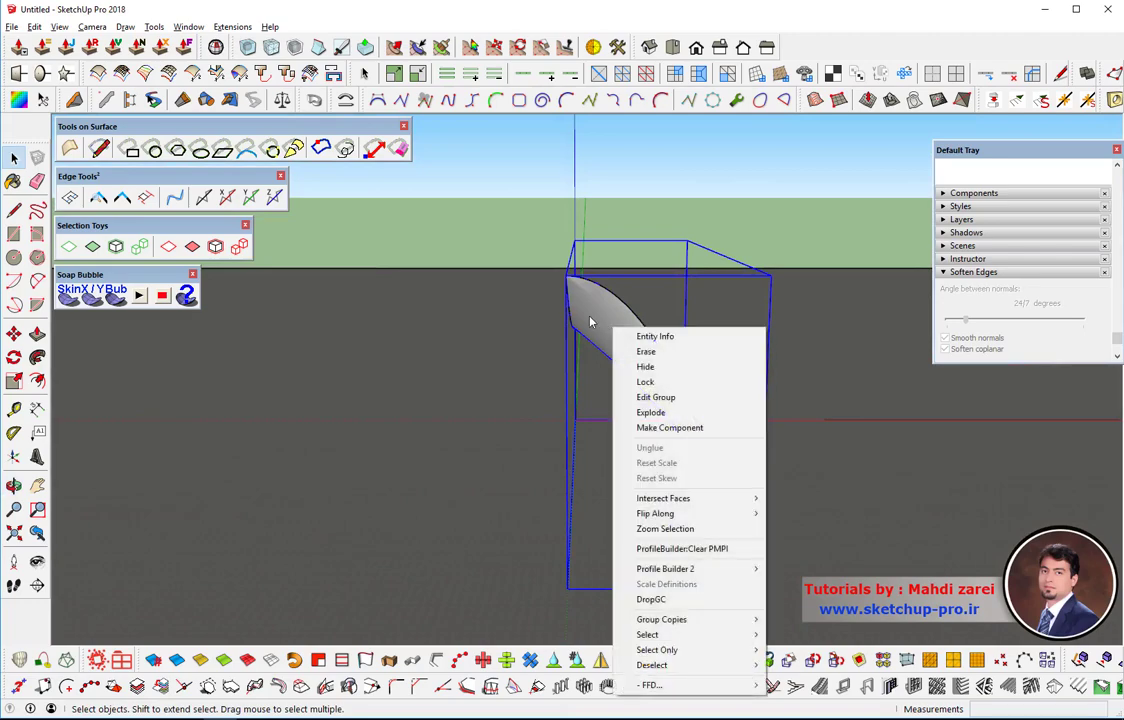
left_click(651, 428)
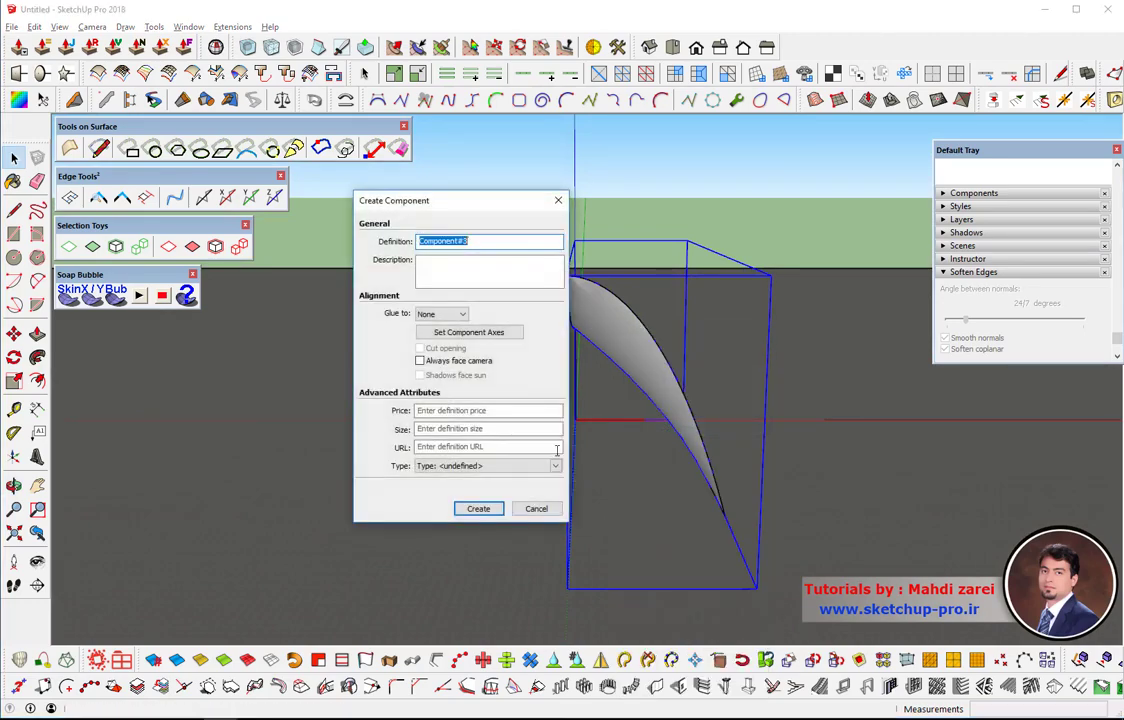
left_click(476, 507)
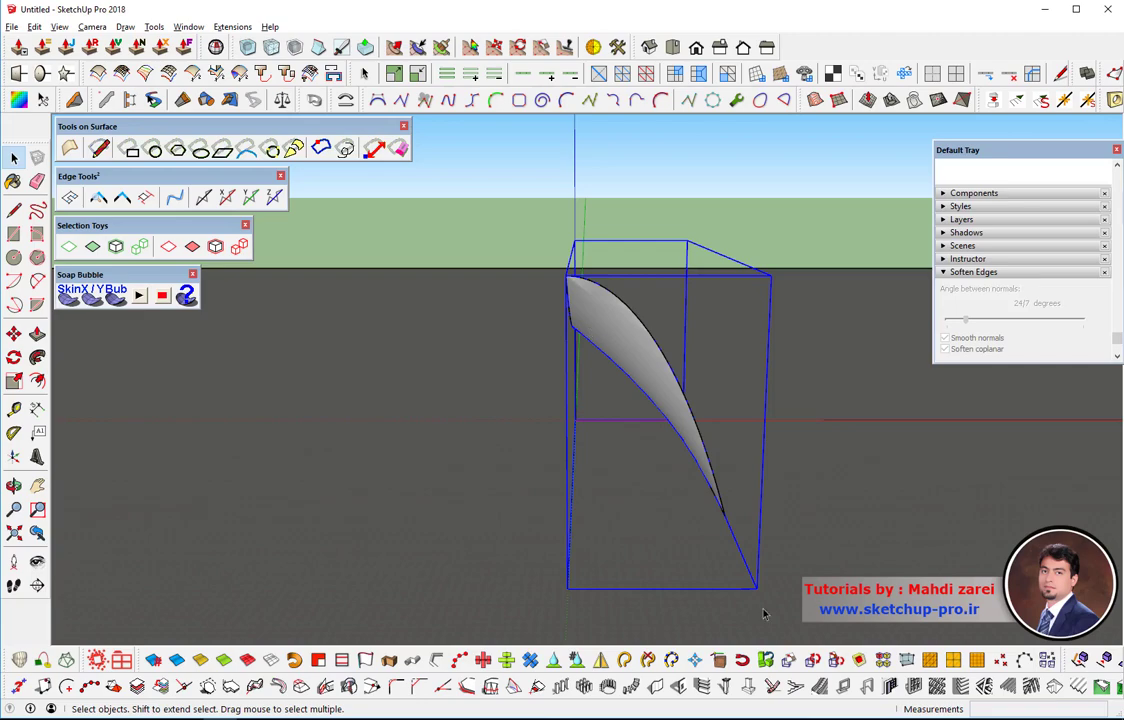
key("o")
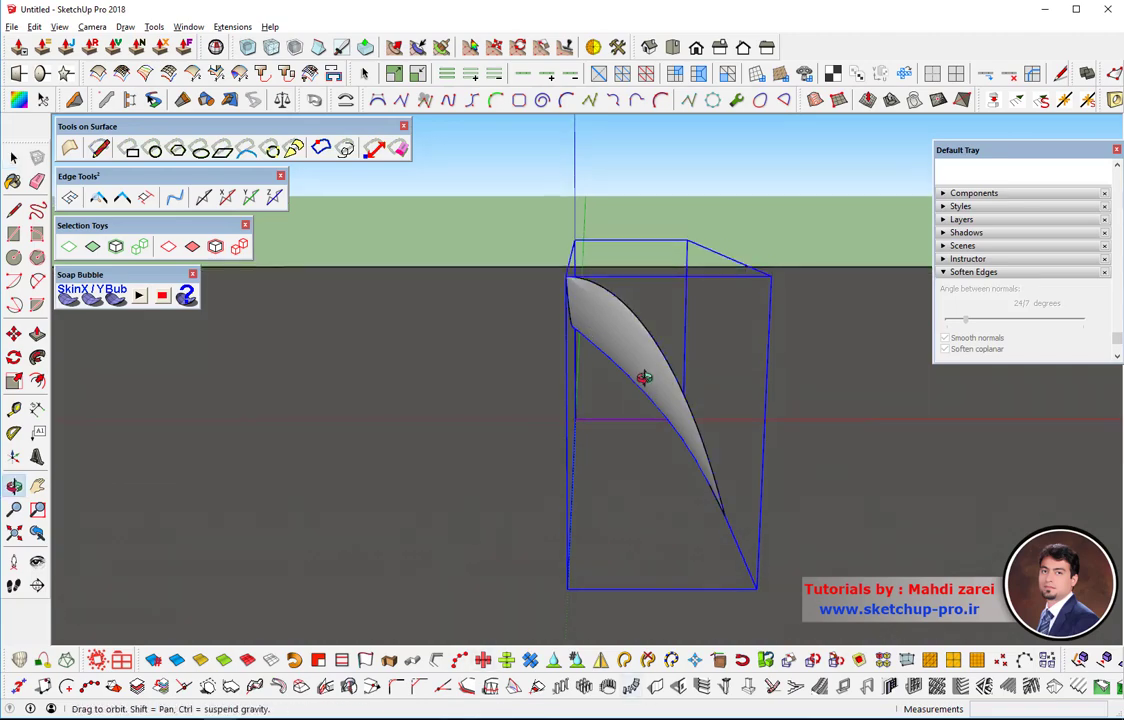
key("space")
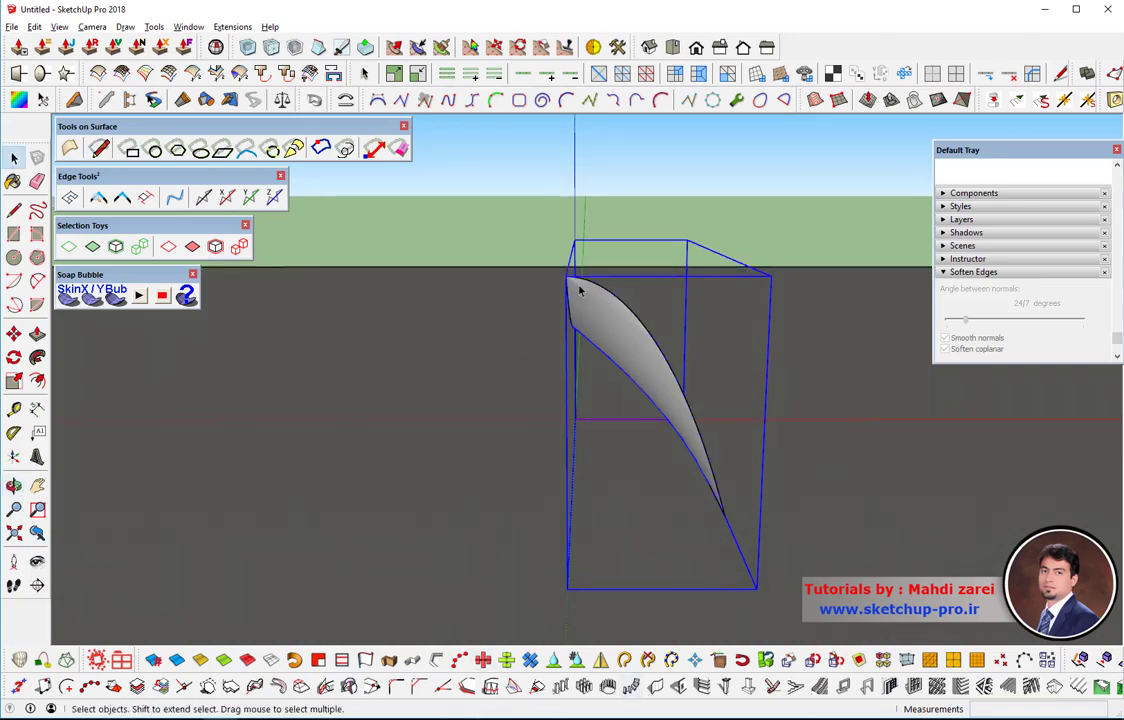
middle_click_drag(577, 318, 618, 305)
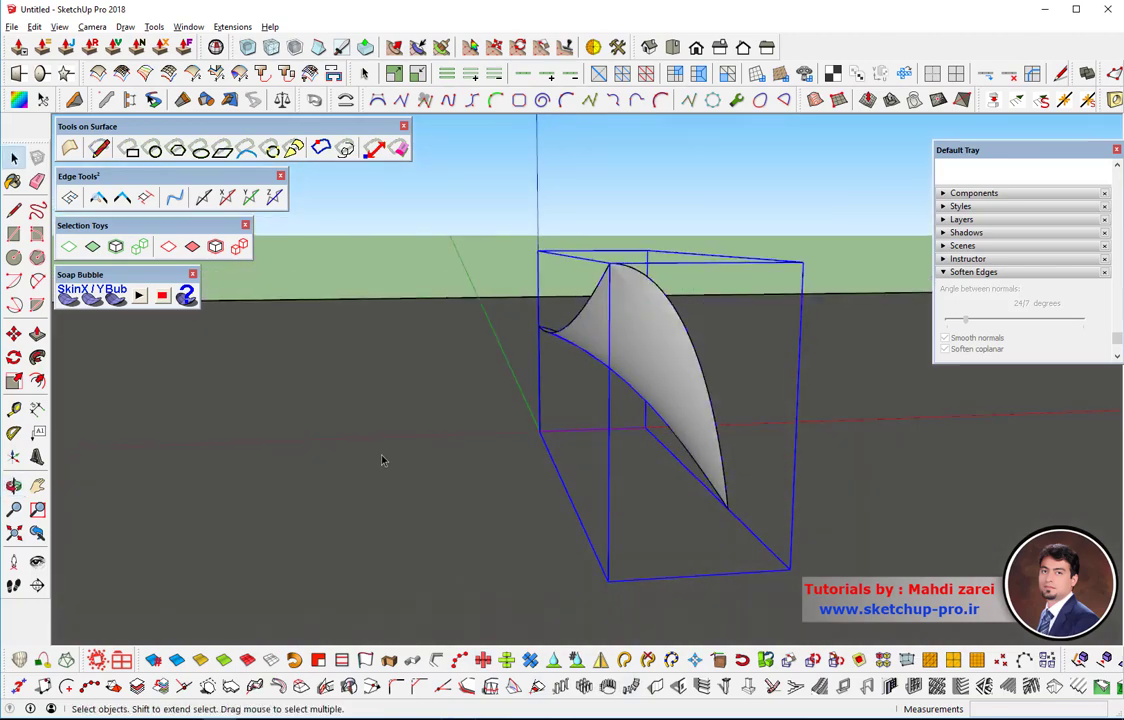
mouse_move(648, 350)
middle_mouse_down()
mouse_move(575, 341)
mouse_move(617, 386)
mouse_move(594, 471)
middle_mouse_up()
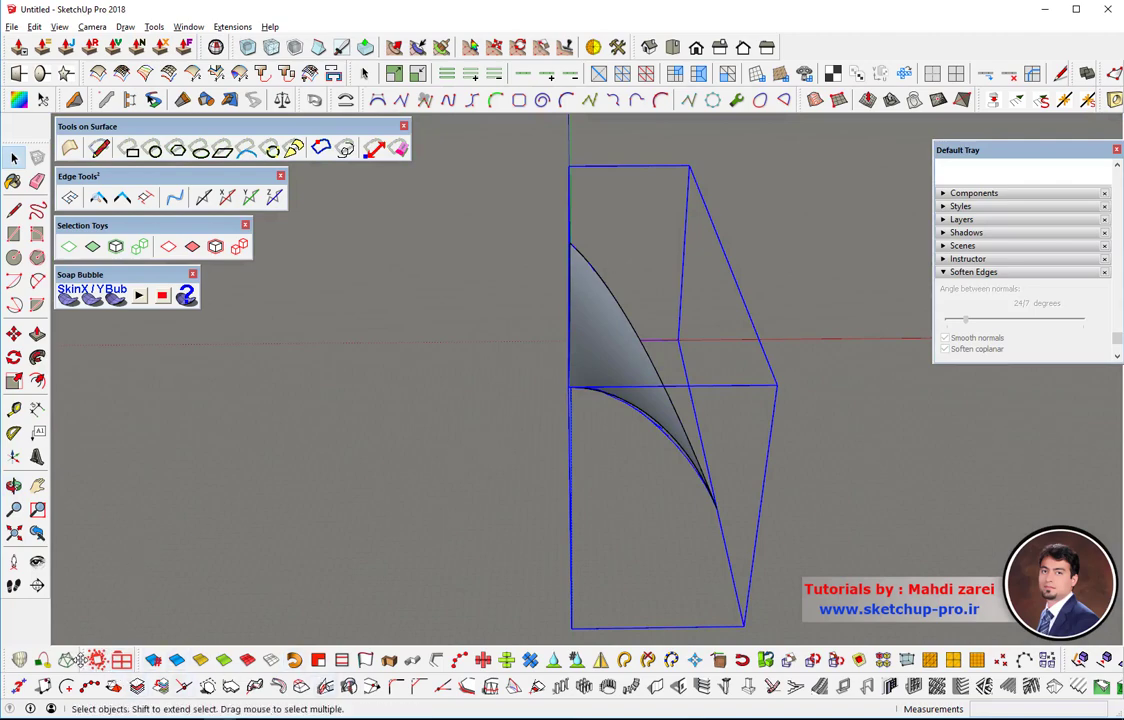
left_click_drag(143, 660, 133, 608)
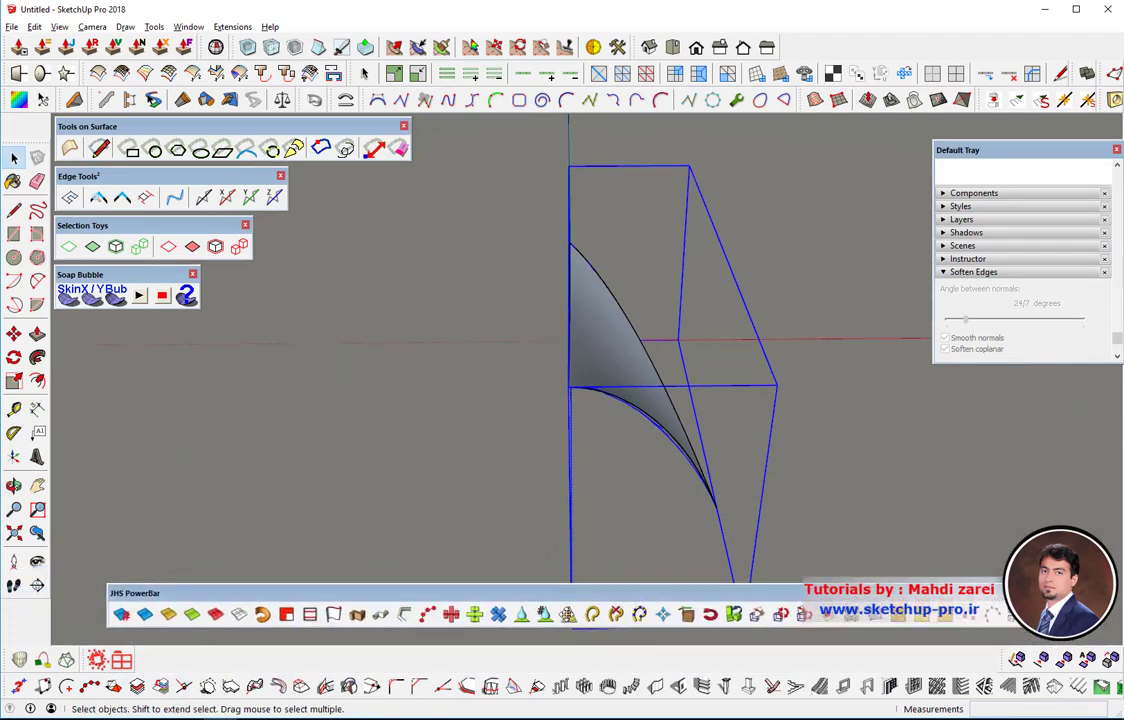
left_click_drag(133, 608, 70, 606)
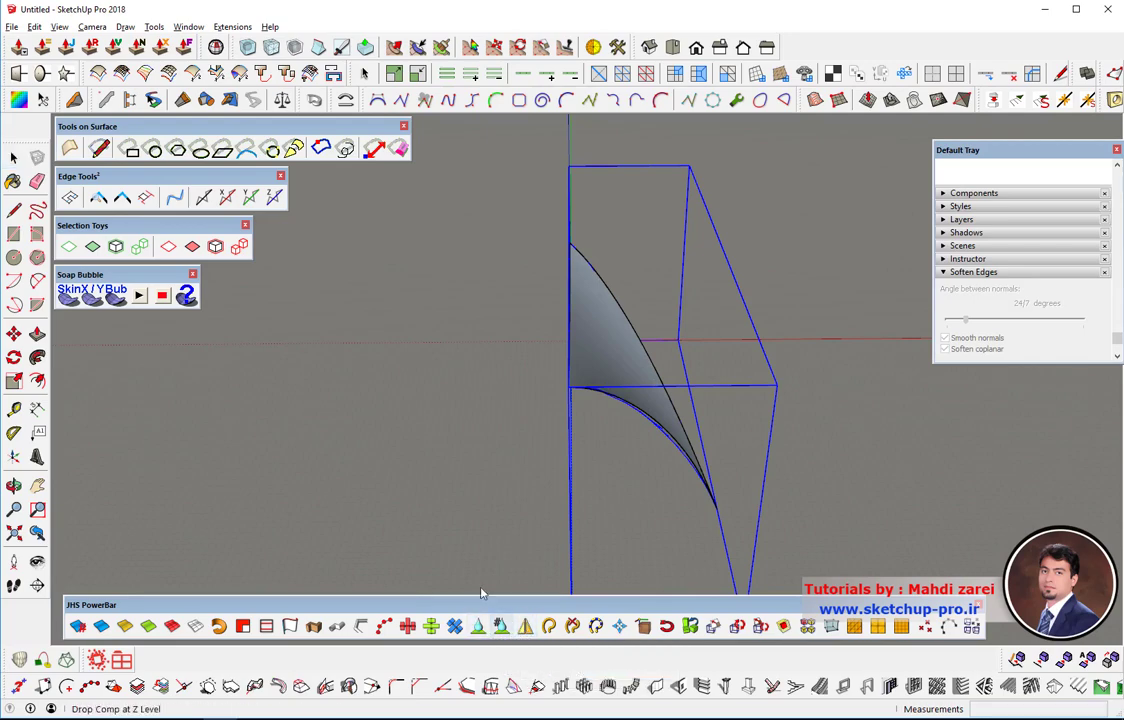
mouse_move(620, 371)
middle_mouse_down()
mouse_move(587, 386)
mouse_move(586, 502)
mouse_move(565, 539)
mouse_move(602, 351)
mouse_move(612, 452)
mouse_move(630, 421)
mouse_move(597, 421)
middle_mouse_up()
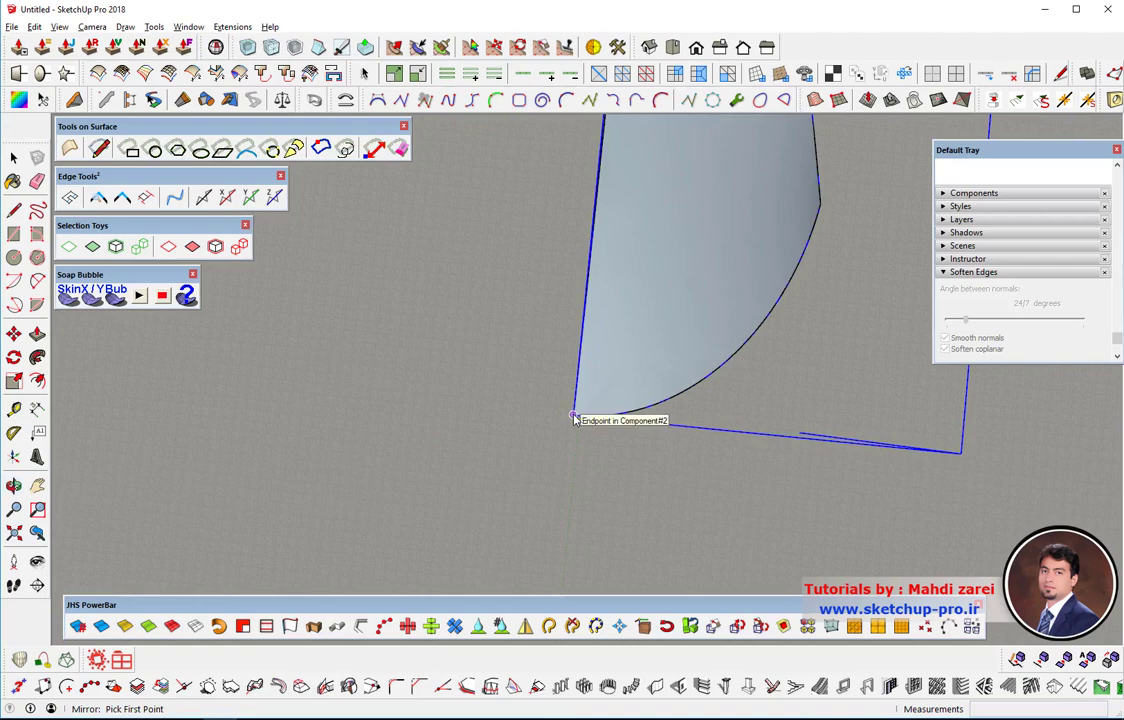
Step: Mirror the shell component using its base corner, apex, and a vertical point
left_click(574, 418)
mouse_move(577, 415)
middle_mouse_down()
mouse_move(585, 425)
mouse_move(620, 188)
middle_mouse_up()
scroll(612, 190, "up", 2)
scroll(612, 190, "up", 3)
scroll(609, 192, "up", 2)
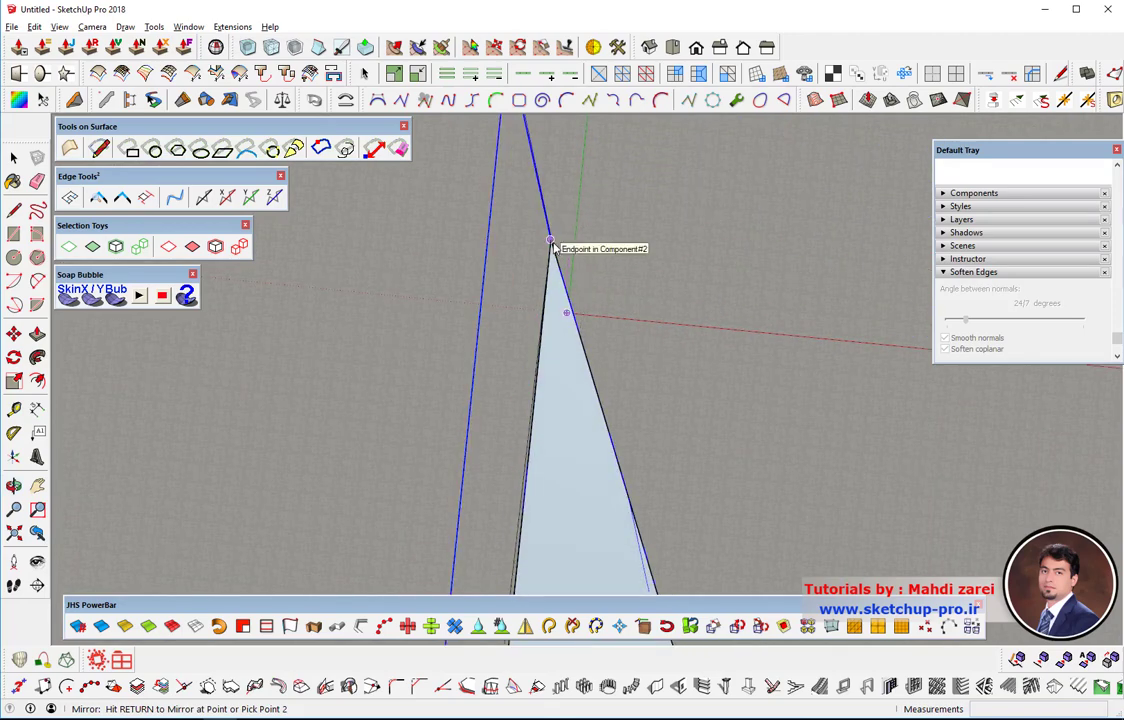
mouse_move(553, 247)
middle_mouse_down()
mouse_move(550, 284)
mouse_move(570, 284)
mouse_move(525, 342)
mouse_move(615, 299)
mouse_move(682, 369)
mouse_move(675, 354)
mouse_move(610, 339)
middle_mouse_up()
middle_click_drag(680, 435, 678, 421)
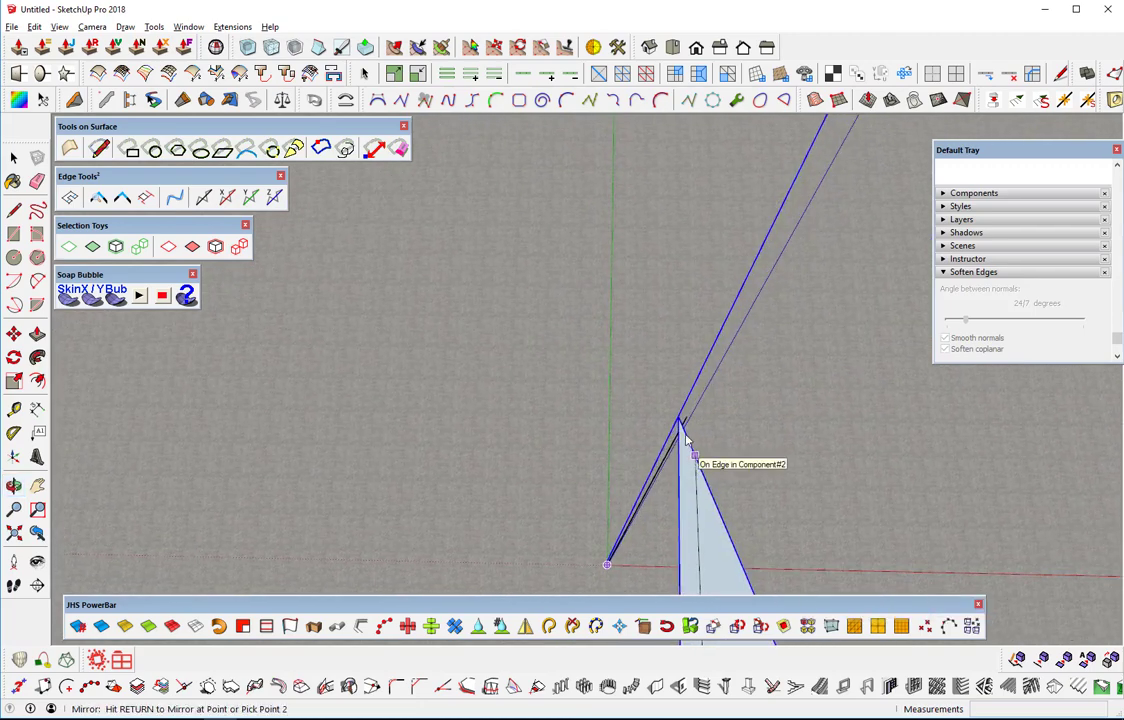
left_click(678, 418)
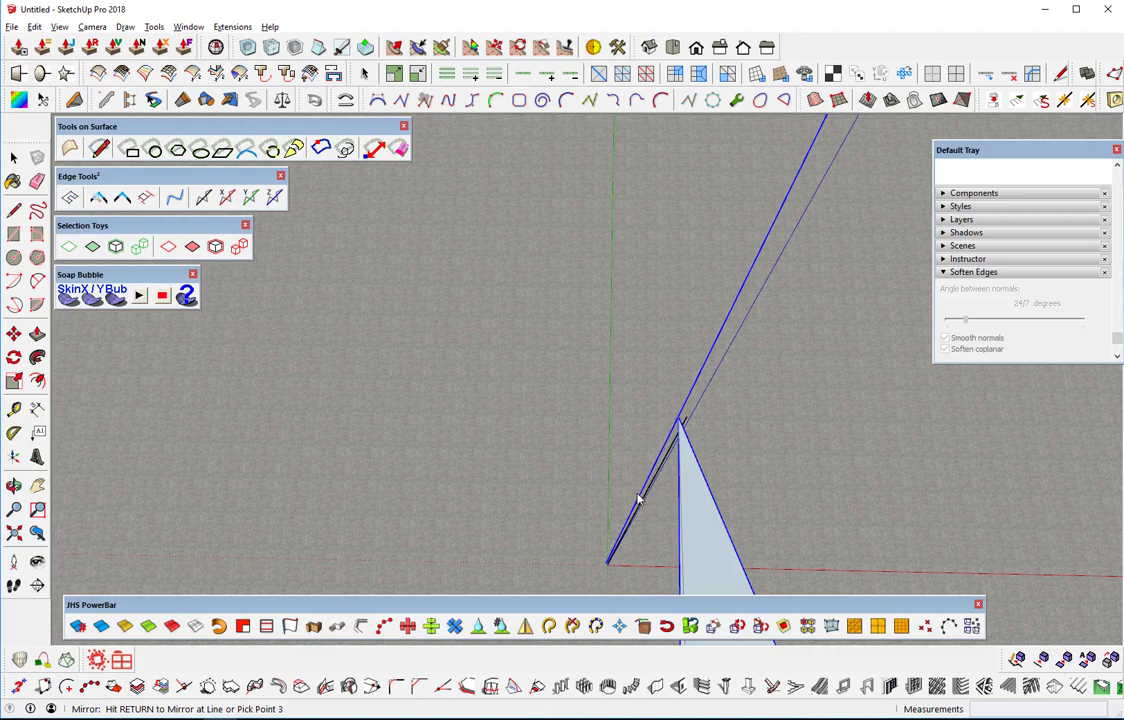
mouse_move(644, 492)
middle_mouse_down()
mouse_move(765, 421)
mouse_move(773, 447)
mouse_move(734, 376)
middle_mouse_up()
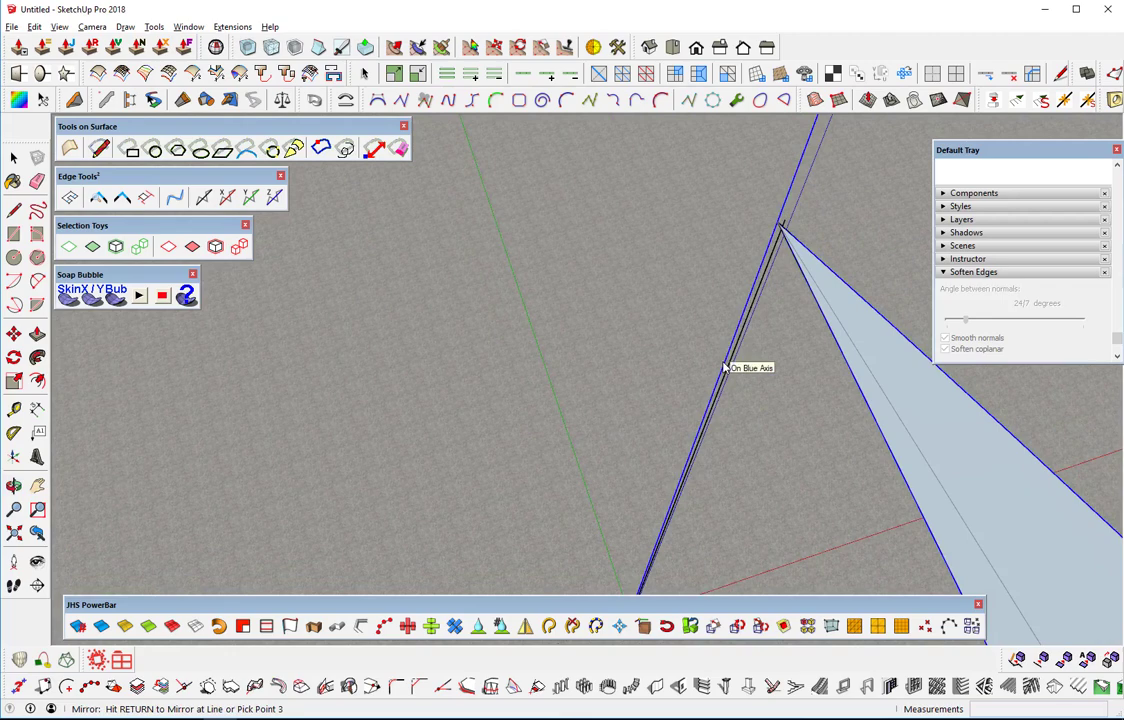
left_click(724, 368)
mouse_move(726, 368)
middle_mouse_down()
mouse_move(748, 232)
mouse_move(742, 280)
mouse_move(760, 326)
mouse_move(838, 452)
mouse_move(710, 236)
mouse_move(730, 260)
mouse_move(735, 176)
middle_mouse_up()
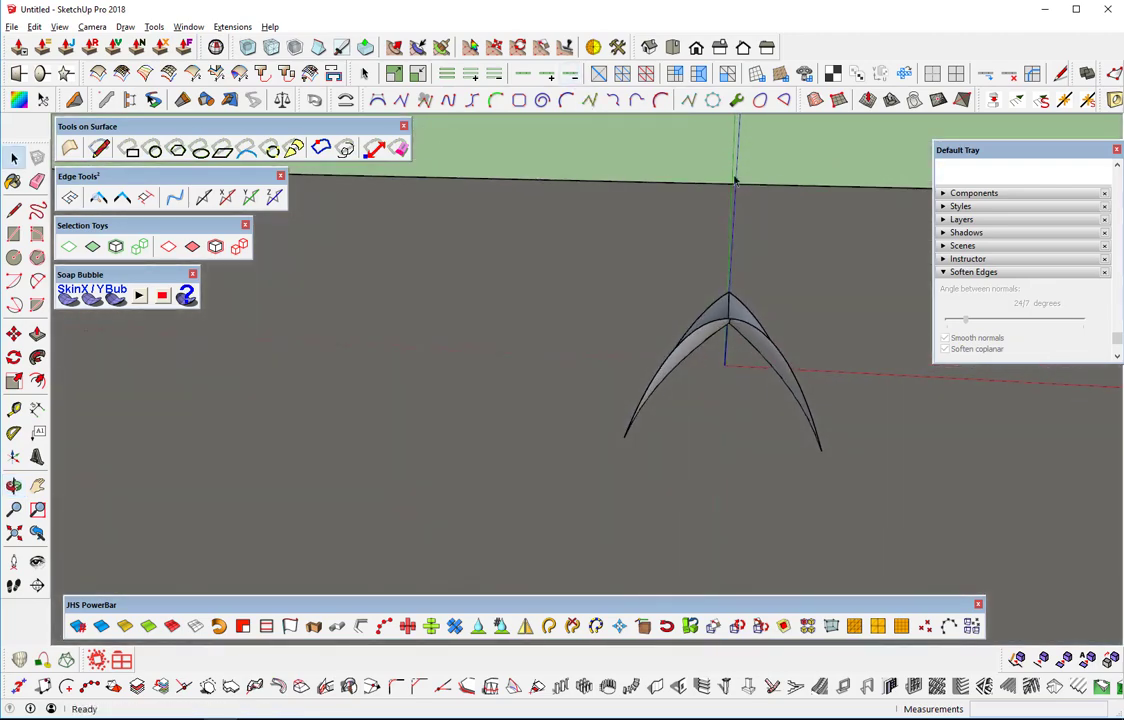
mouse_move(745, 330)
middle_mouse_down()
mouse_move(753, 344)
mouse_move(775, 329)
mouse_move(773, 294)
mouse_move(820, 376)
middle_mouse_up()
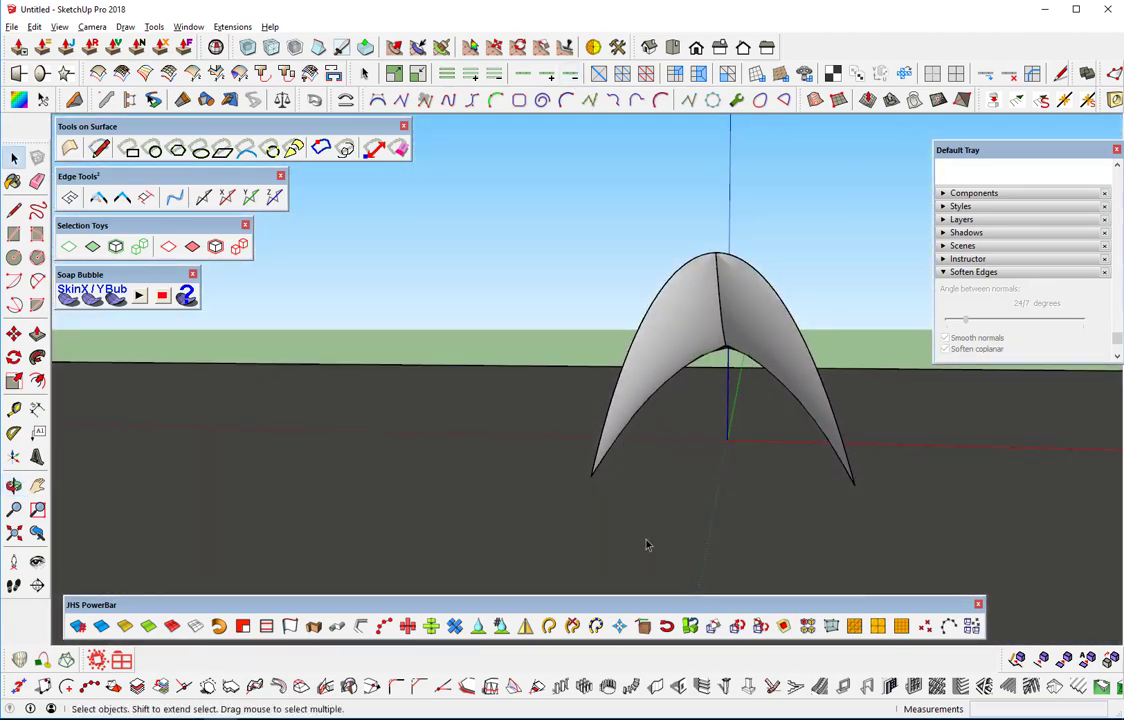
mouse_move(647, 545)
middle_mouse_down()
mouse_move(650, 442)
mouse_move(636, 460)
mouse_move(645, 582)
mouse_move(665, 452)
mouse_move(716, 466)
mouse_move(727, 263)
mouse_move(773, 188)
mouse_move(657, 190)
middle_mouse_up()
scroll(665, 452, "down", 2)
scroll(733, 386, "up", 2)
scroll(740, 401, "up", 2)
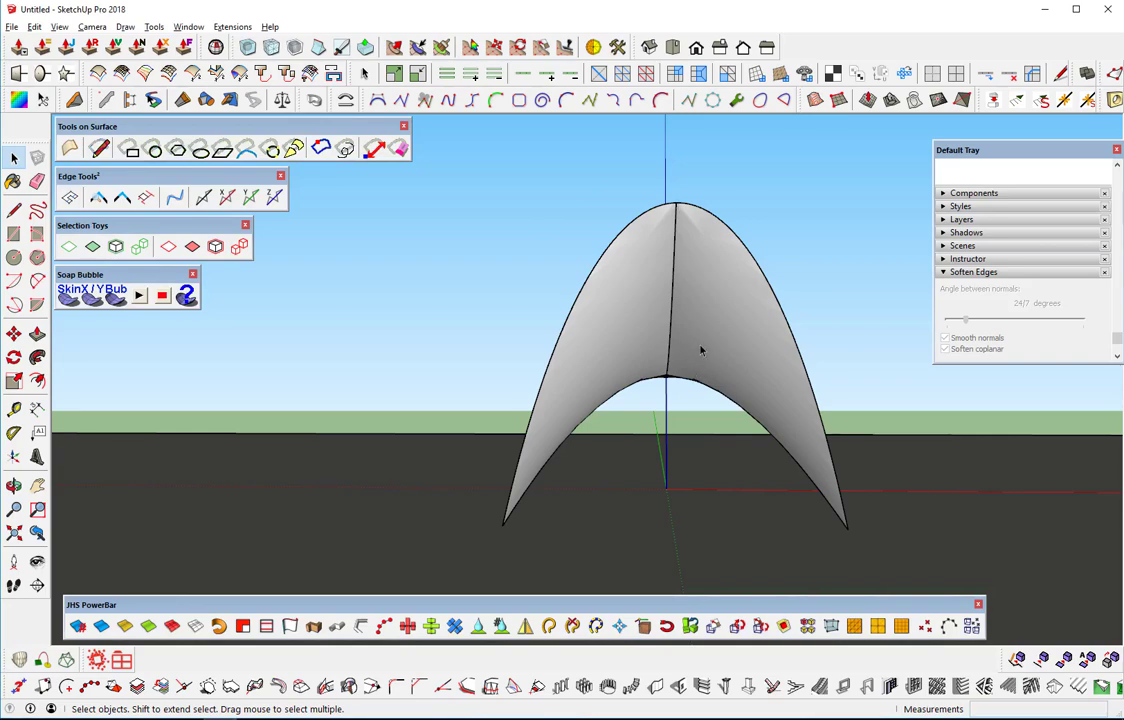
scroll(701, 350, "up", 1)
left_click(767, 354)
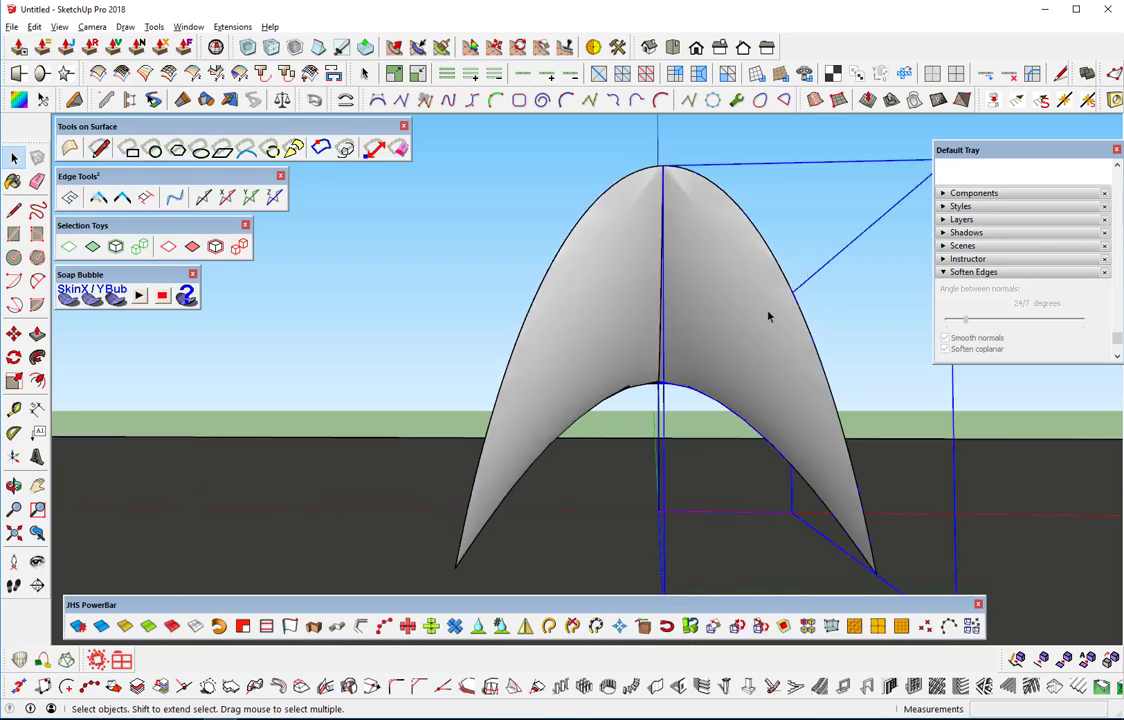
Step: Enter the arch group, select its curved faces, and float the Fredo6 JointPushPull toolbar
middle_click_drag(770, 316, 751, 343)
double_click(752, 332)
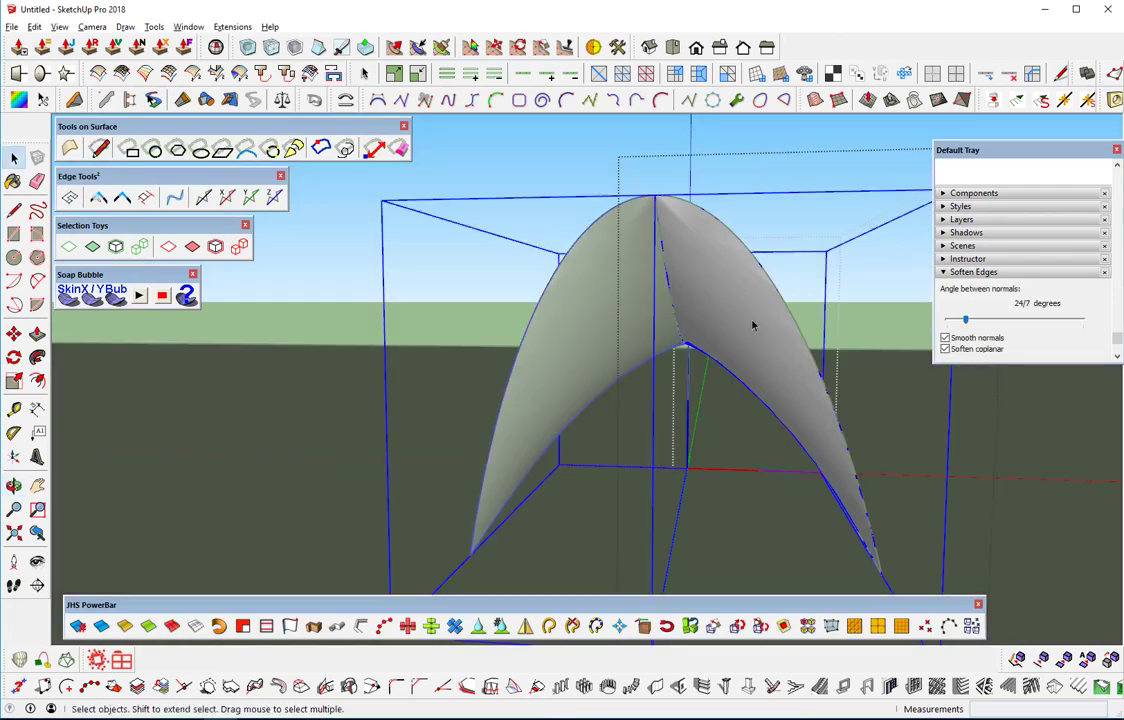
left_click(751, 322)
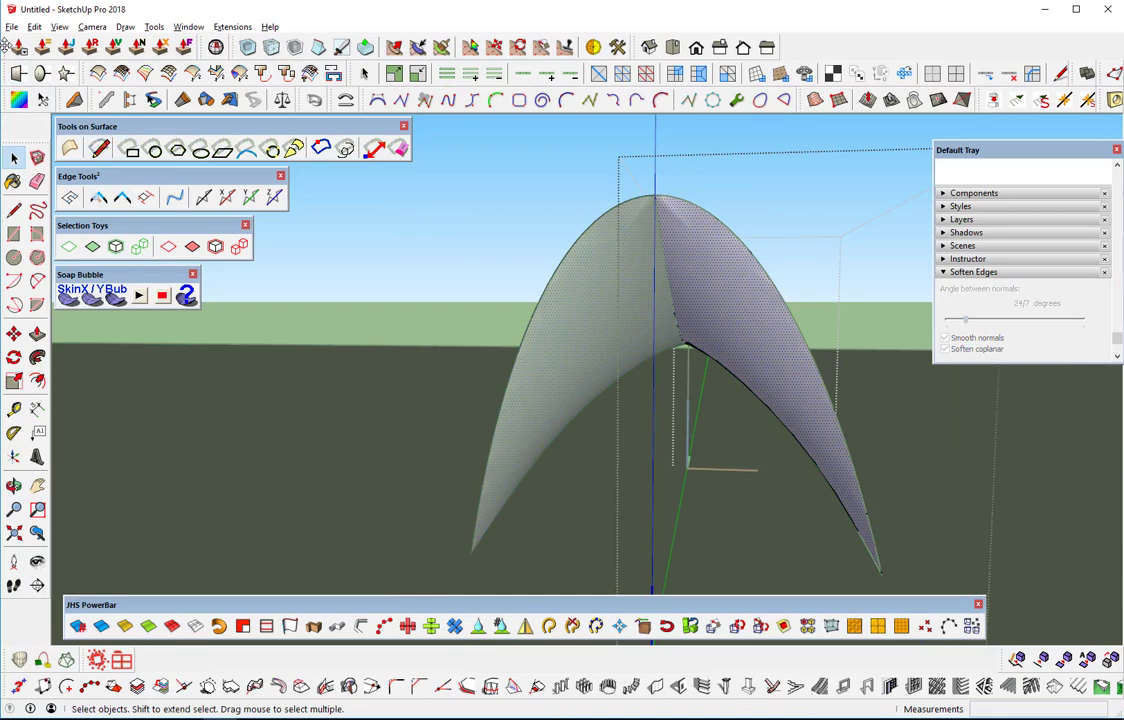
left_click_drag(7, 45, 100, 332)
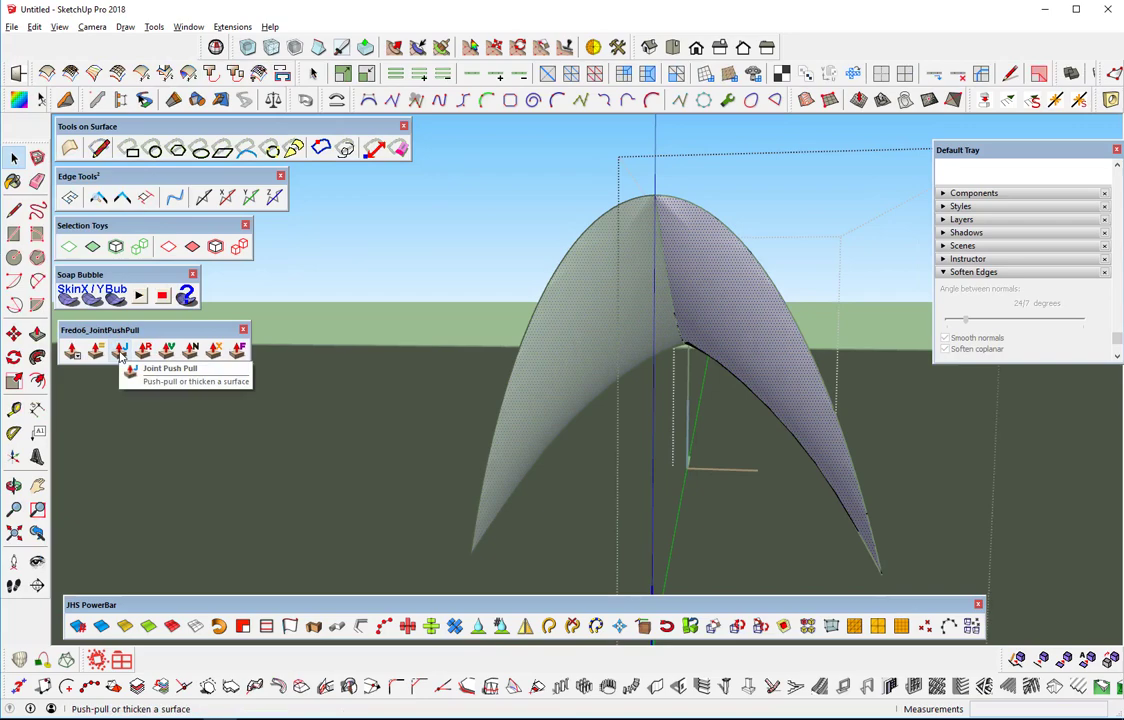
Step: Thicken the arch's curved surface into a solid shell using Joint Push Pull
left_click(121, 350)
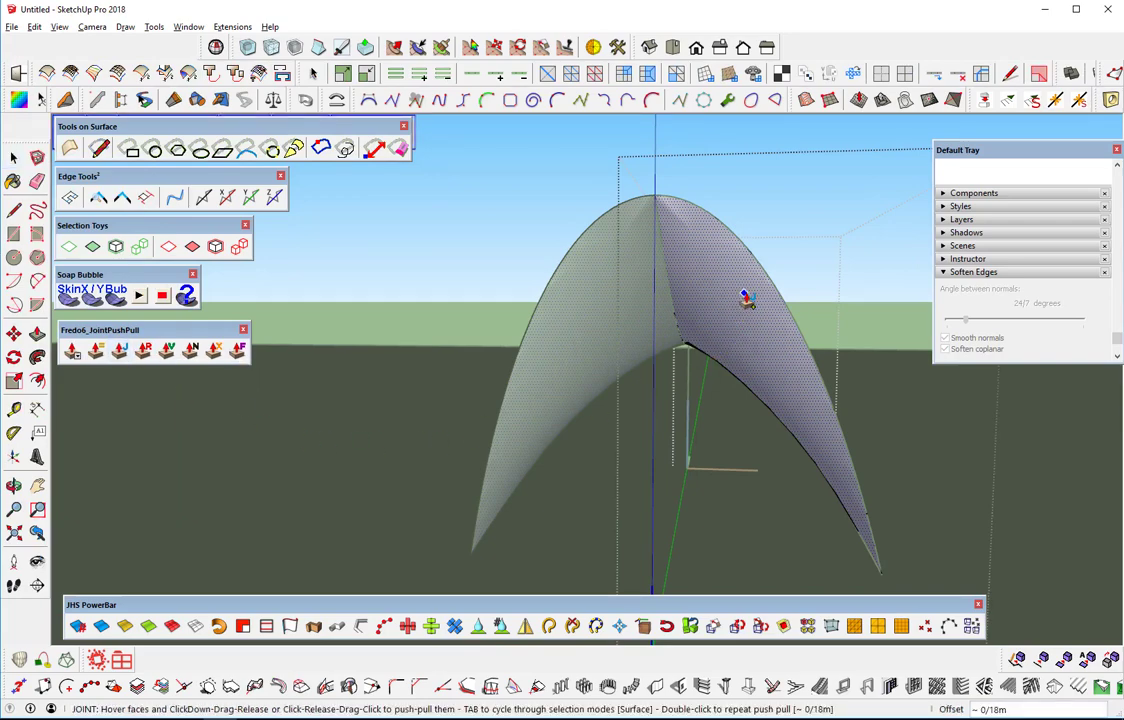
left_click_drag(745, 300, 742, 305)
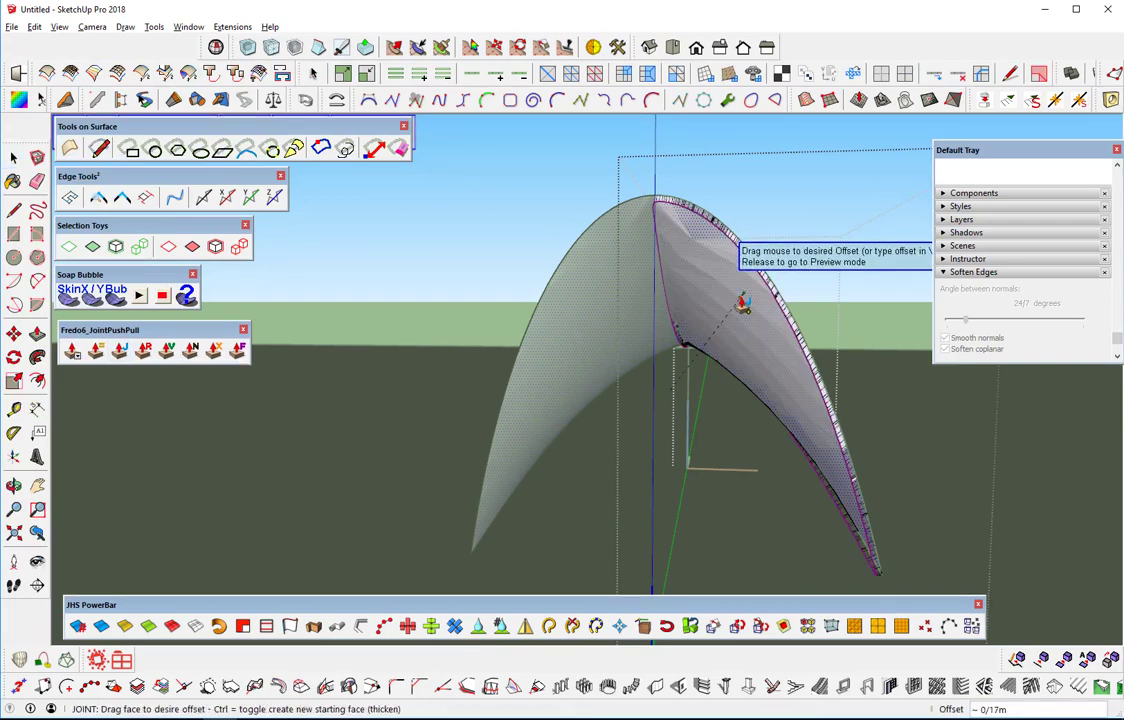
left_click_drag(742, 305, 745, 309)
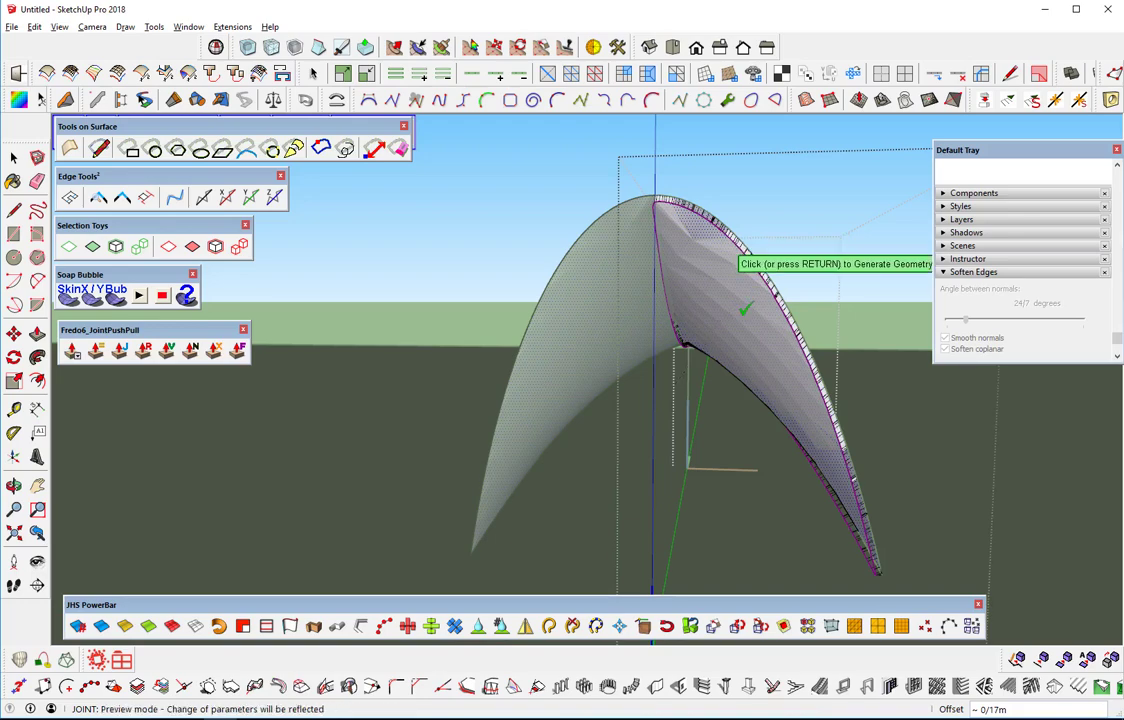
left_click(745, 309)
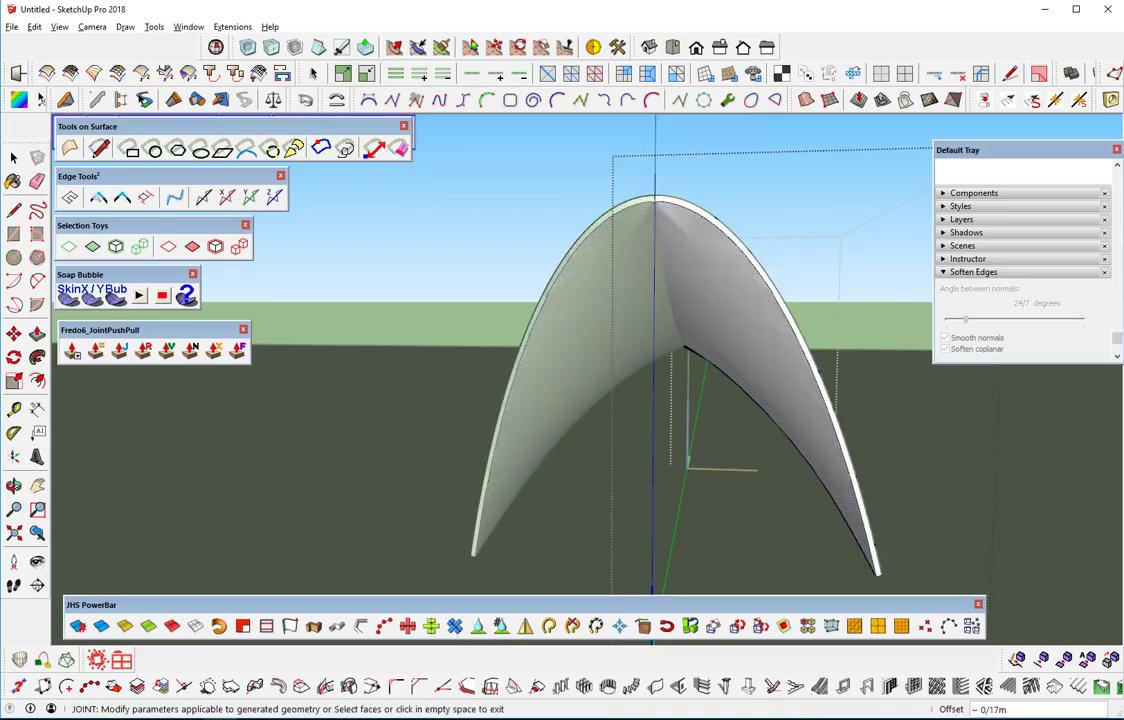
left_click(14, 159)
left_click(14, 159)
left_click(534, 170)
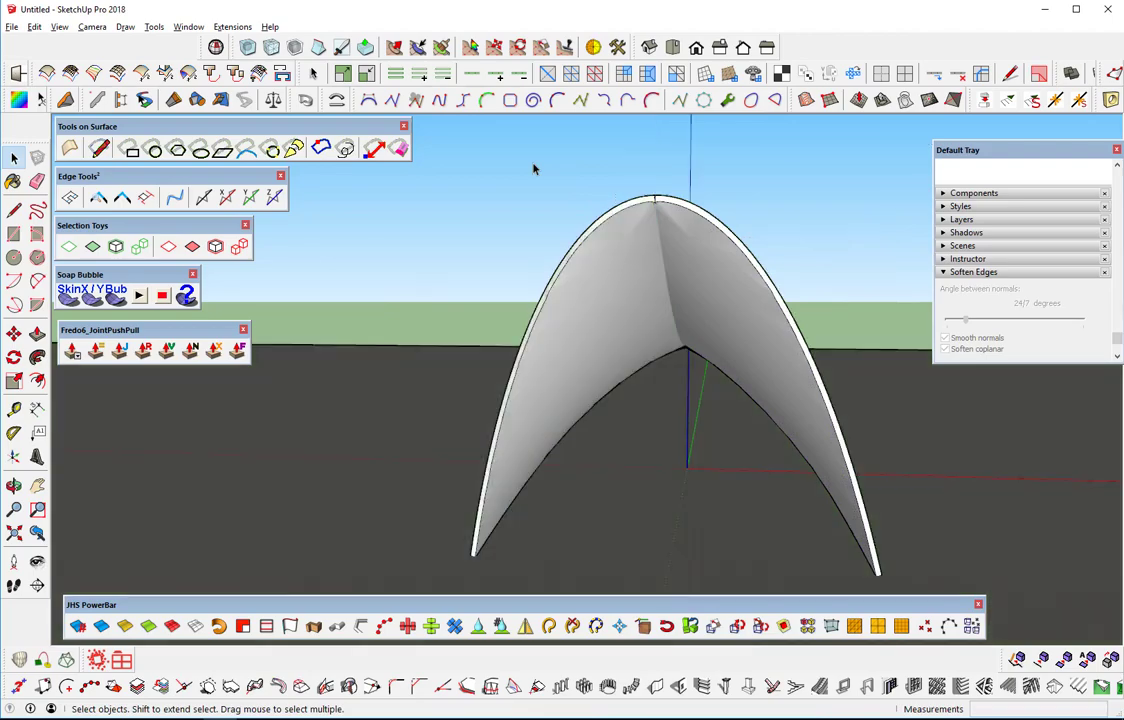
mouse_move(651, 268)
middle_mouse_down()
mouse_move(462, 344)
mouse_move(567, 374)
mouse_move(688, 266)
mouse_move(728, 344)
mouse_move(647, 409)
mouse_move(507, 339)
mouse_move(728, 276)
mouse_move(824, 272)
mouse_move(720, 341)
mouse_move(700, 381)
mouse_move(665, 306)
mouse_move(669, 316)
middle_mouse_up()
mouse_move(680, 293)
middle_mouse_down()
mouse_move(807, 313)
mouse_move(826, 196)
mouse_move(780, 296)
mouse_move(390, 470)
mouse_move(389, 507)
mouse_move(665, 276)
mouse_move(704, 186)
mouse_move(660, 200)
middle_mouse_up()
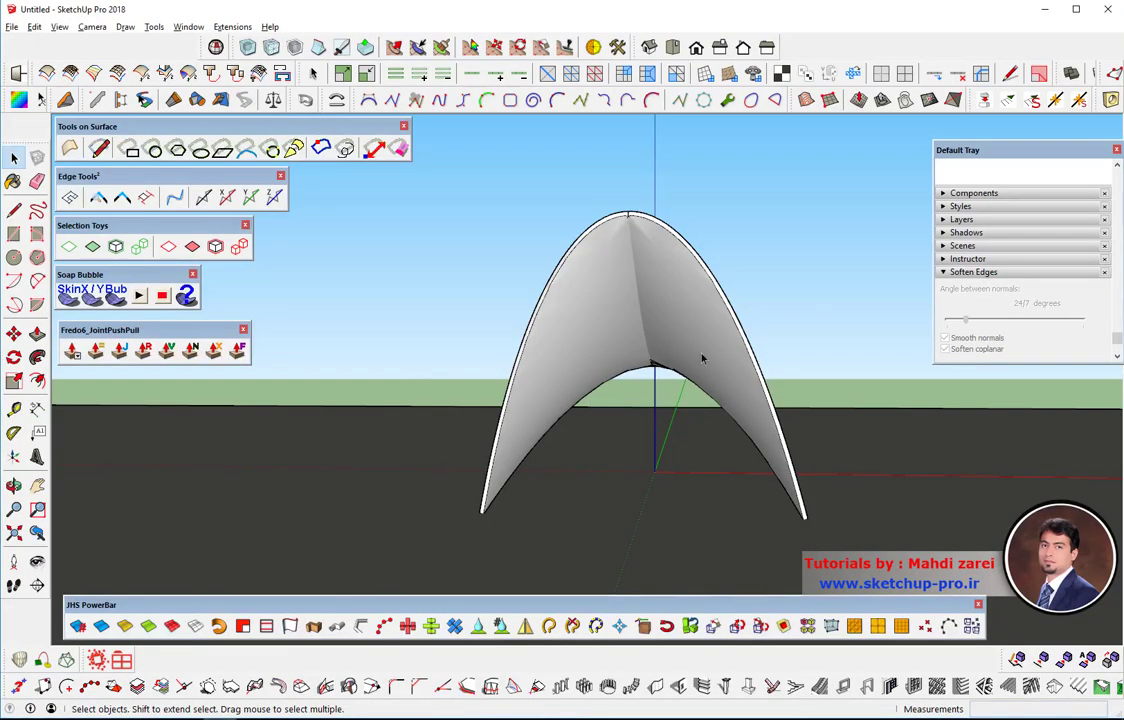
Step: Select the whole thickened arch and make it a group
middle_click_drag(702, 358, 656, 372)
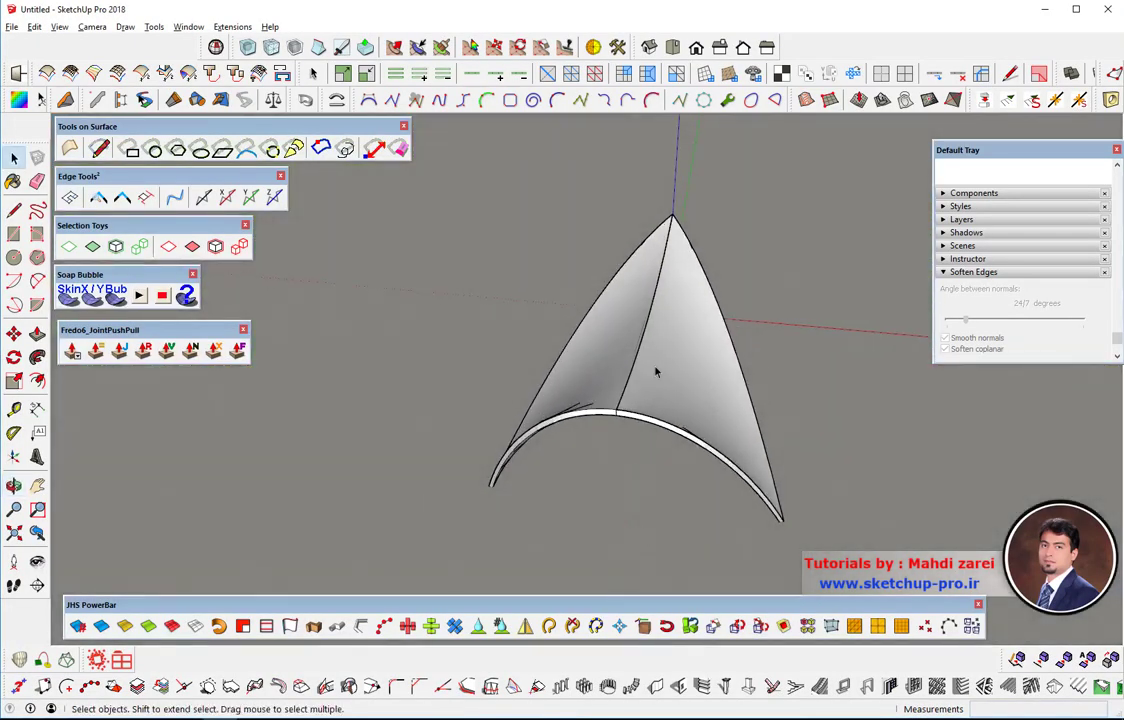
left_click(656, 372)
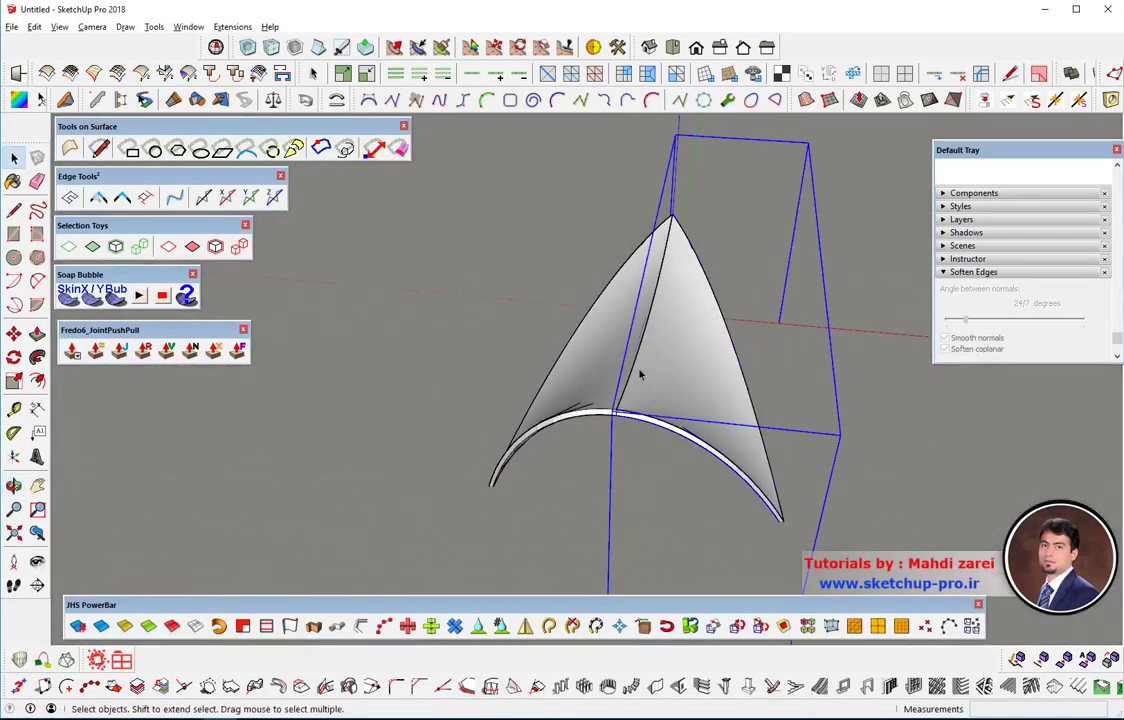
scroll(640, 374, "down", 5)
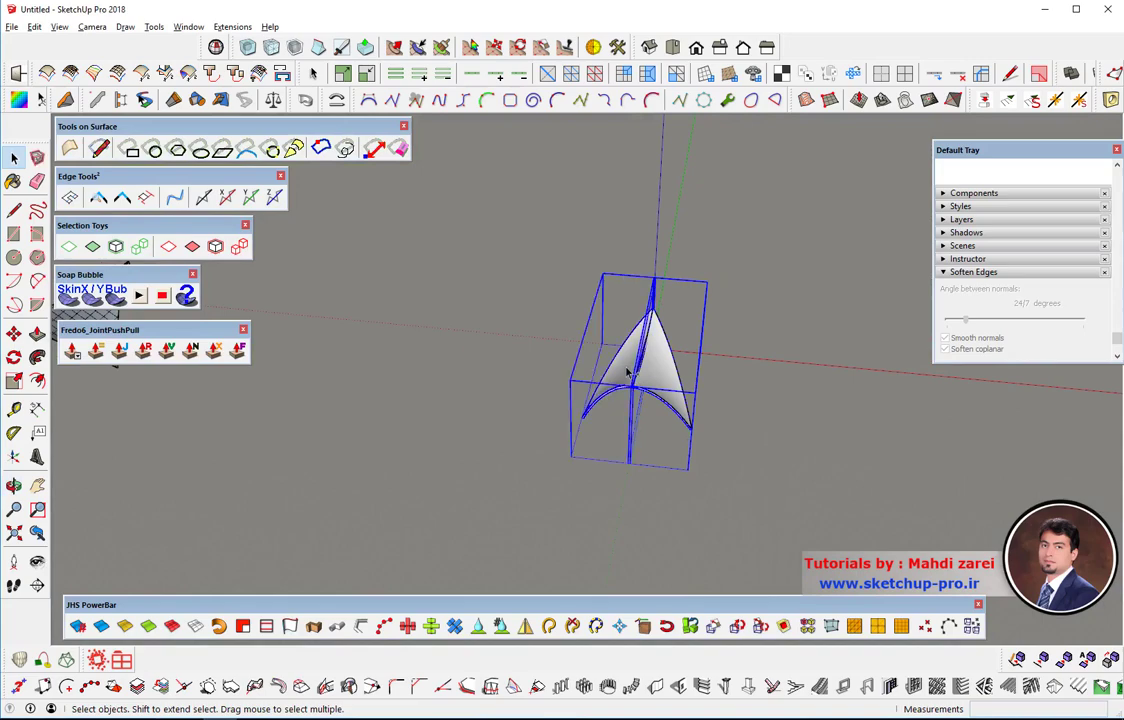
scroll(630, 373, "up", 2)
scroll(630, 373, "up", 2)
right_click(630, 375)
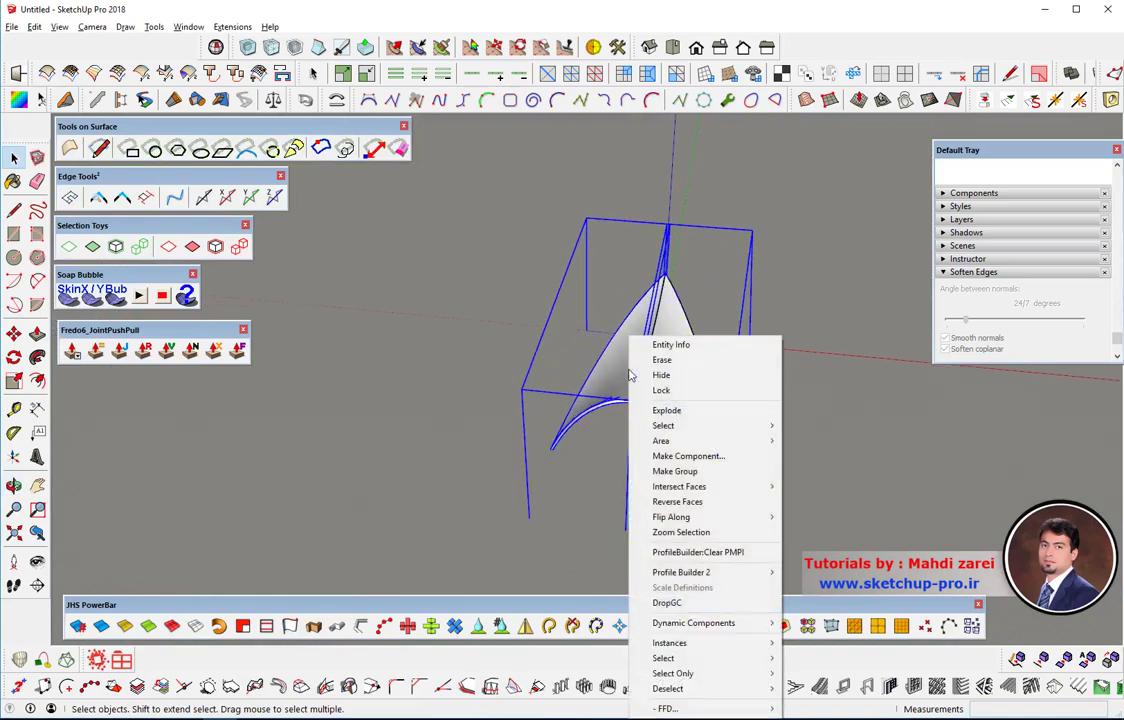
left_click(673, 472)
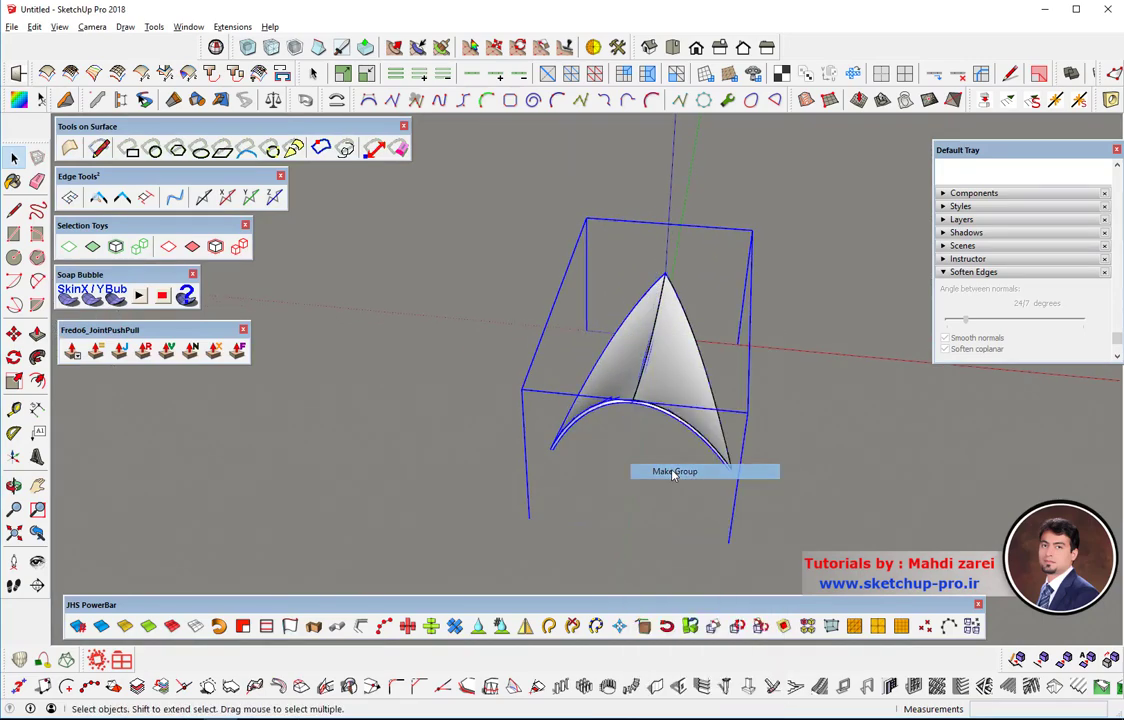
Step: Switch to the Top view and start the Rotate tool
middle_click_drag(627, 358, 652, 376)
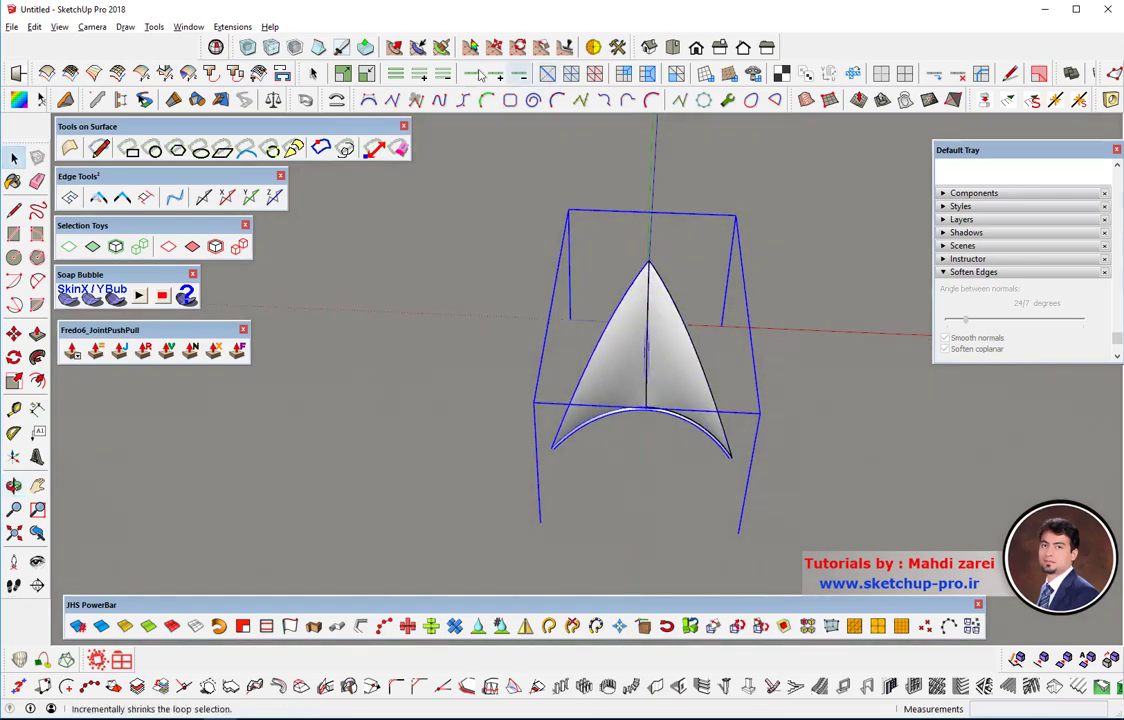
left_click(673, 48)
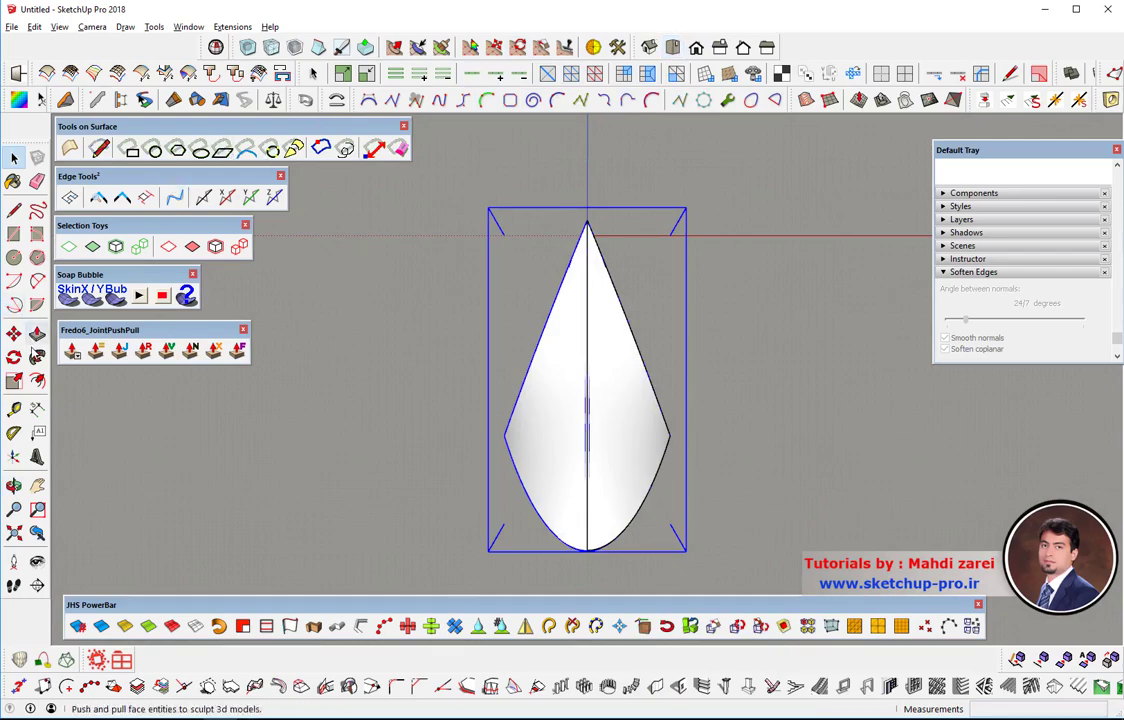
left_click(14, 357)
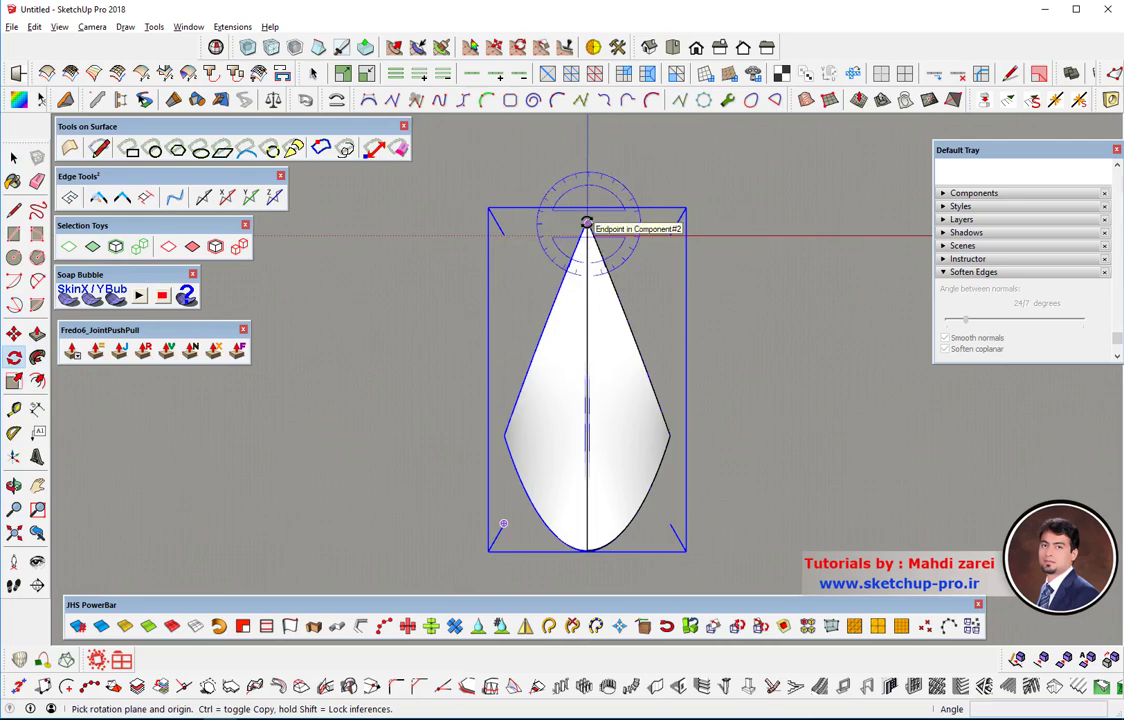
Step: Set the rotation centre at the shell's bottom corner
scroll(586, 222, "up", 1)
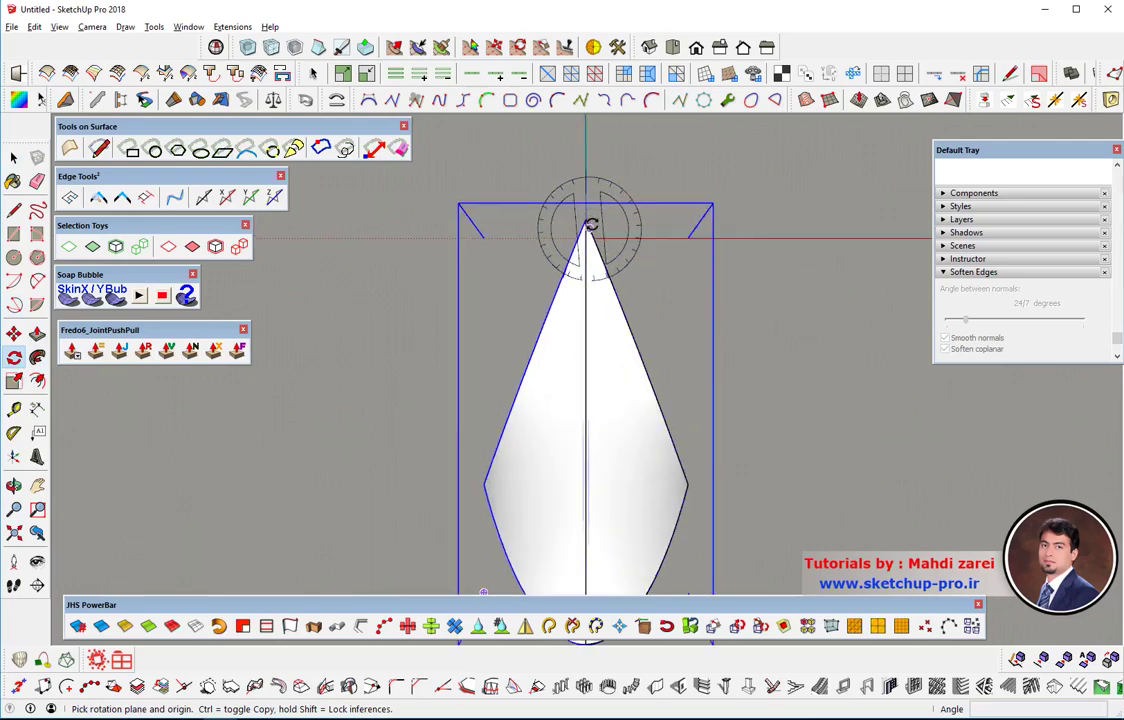
scroll(586, 220, "up", 1)
scroll(587, 217, "up", 1)
scroll(587, 214, "up", 2)
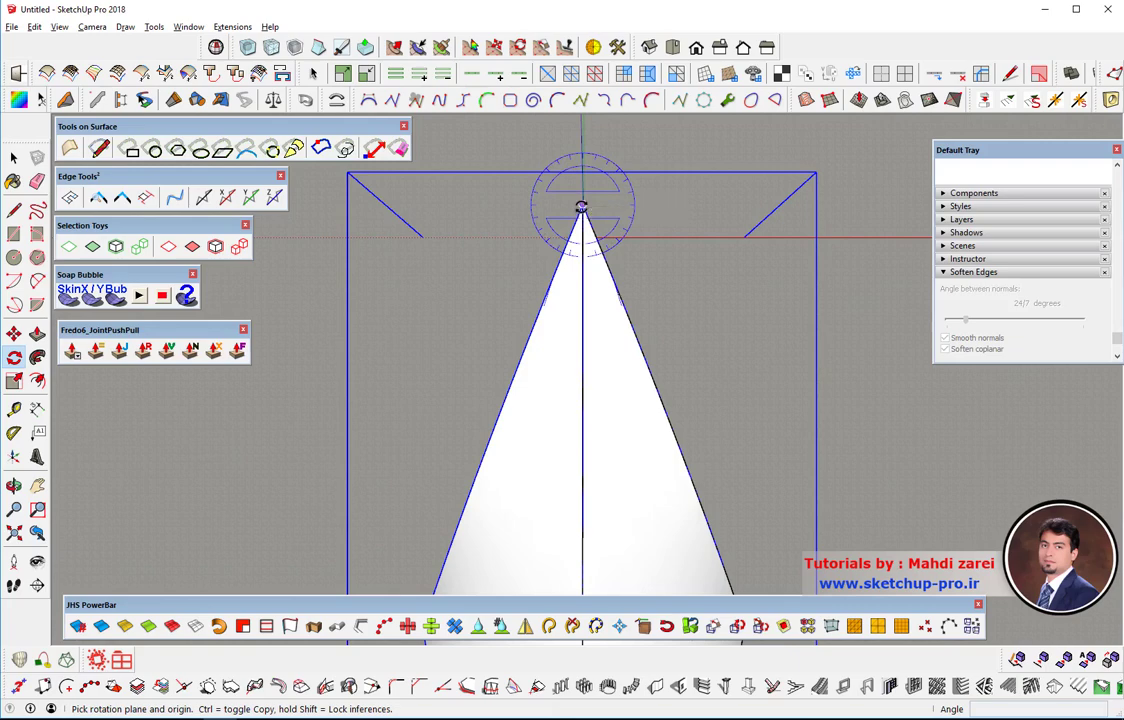
left_click(581, 207)
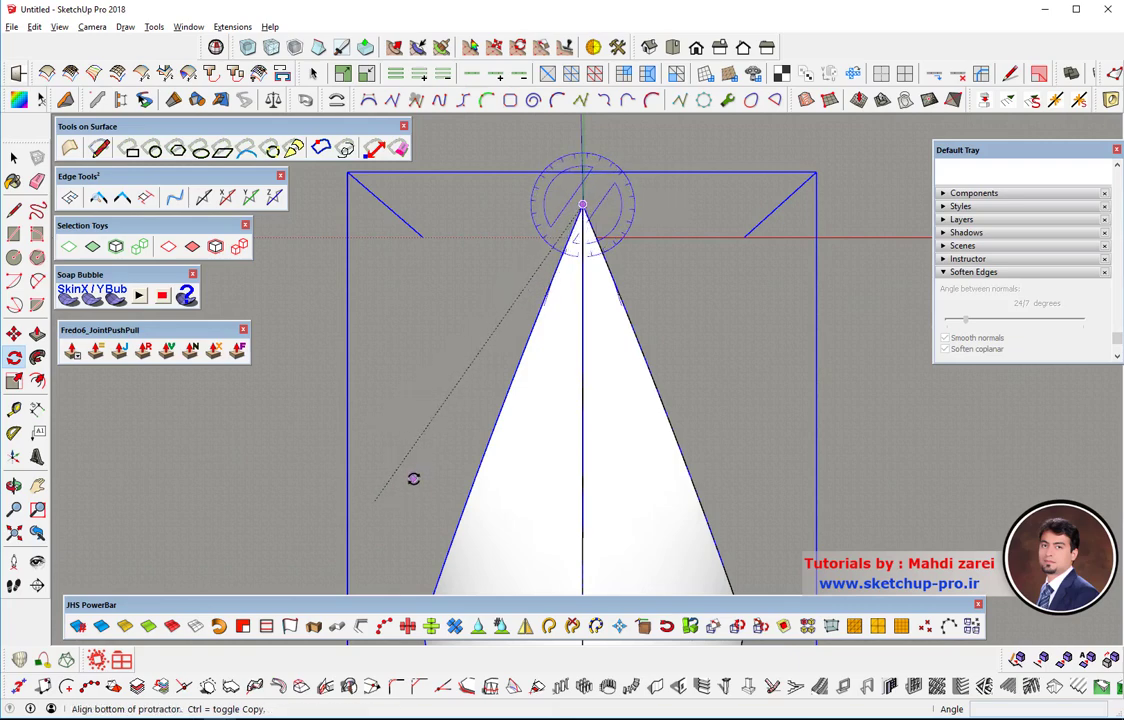
mouse_move(384, 549)
middle_mouse_down()
mouse_move(492, 444)
mouse_move(586, 295)
middle_mouse_up()
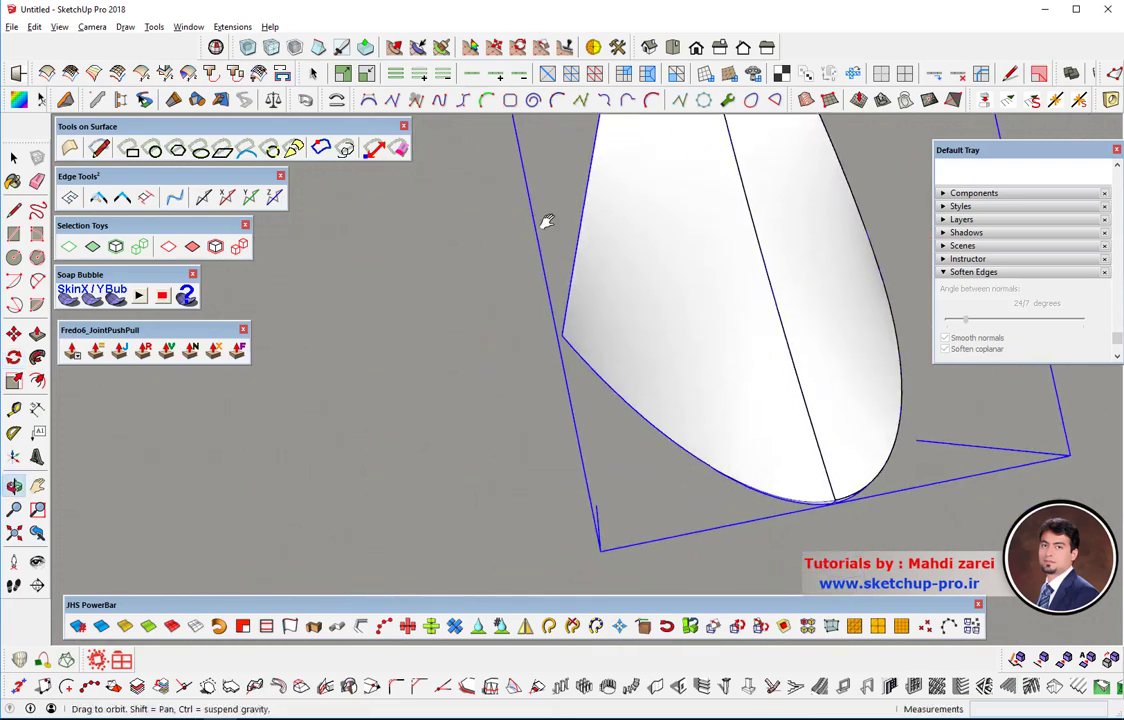
scroll(464, 519, "up", 3)
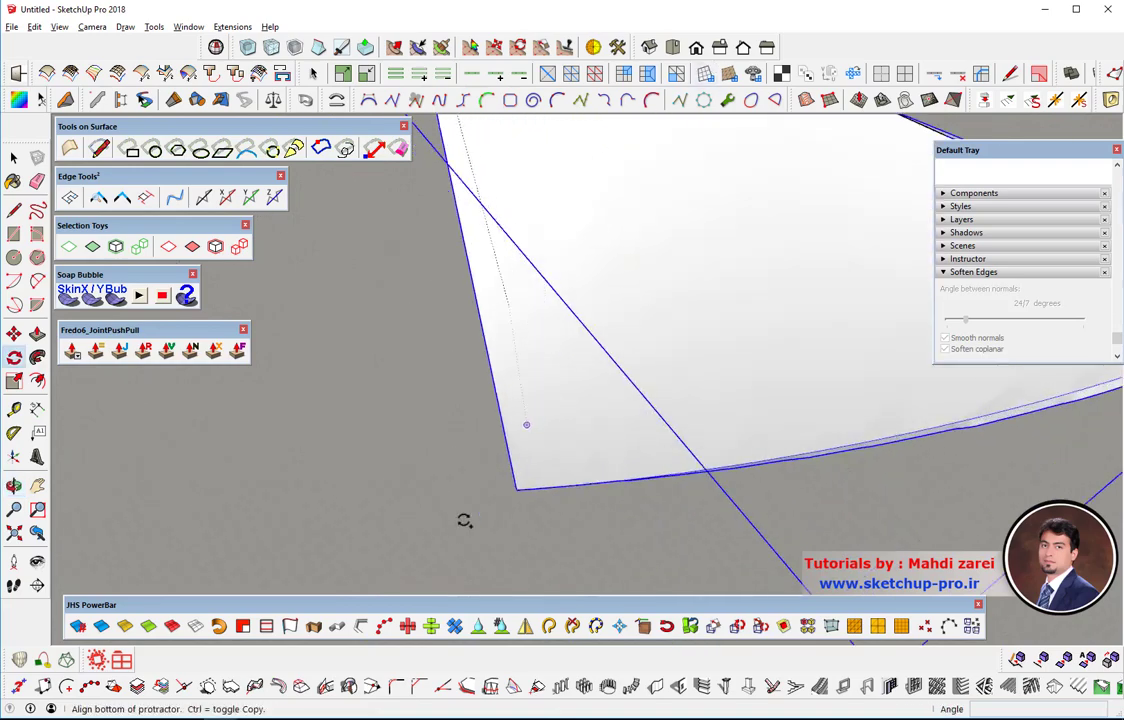
scroll(510, 499, "up", 2)
scroll(510, 499, "up", 2)
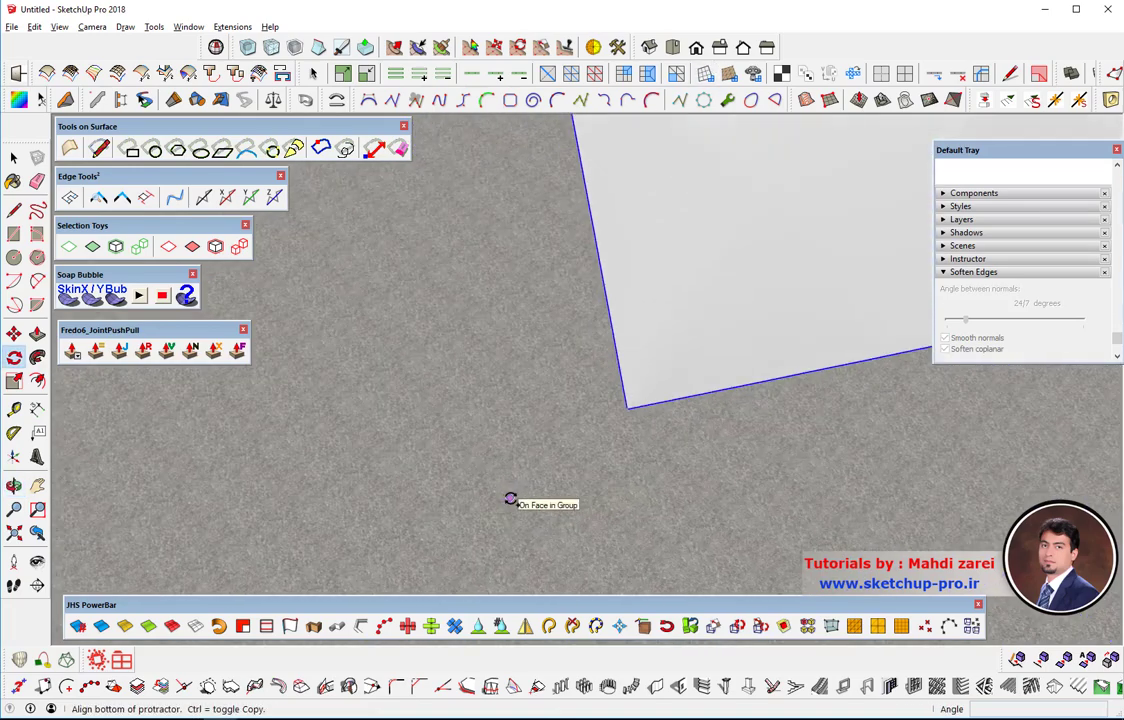
scroll(512, 497, "up", 1)
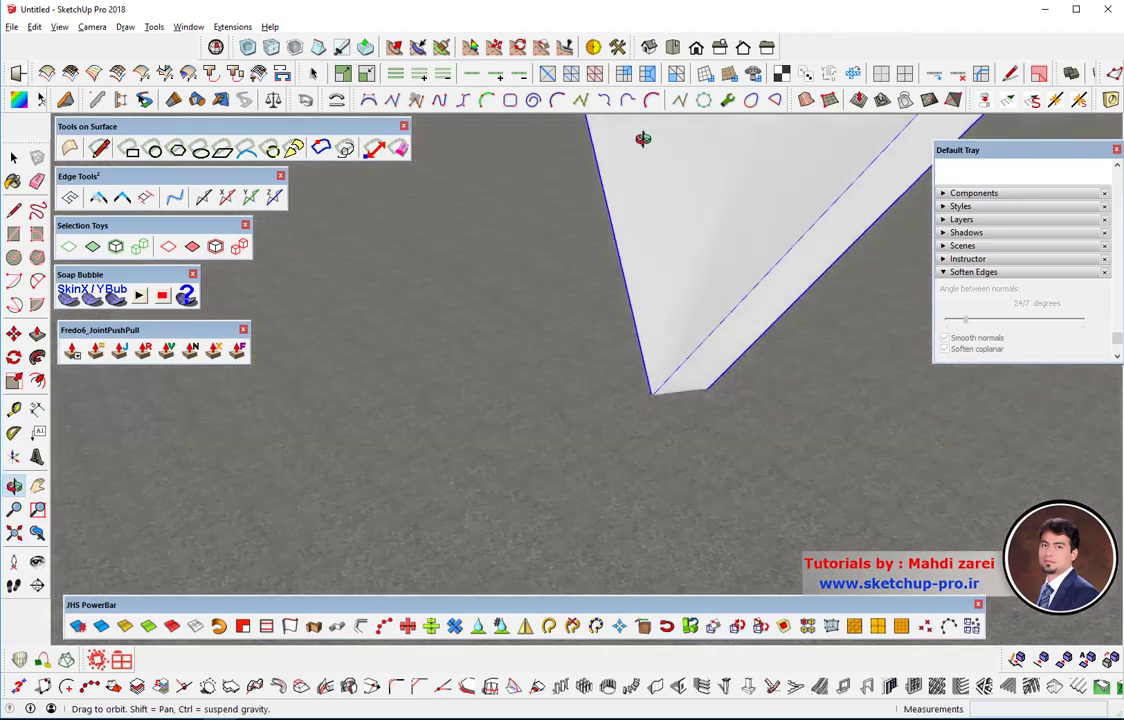
middle_click_drag(647, 394, 642, 80)
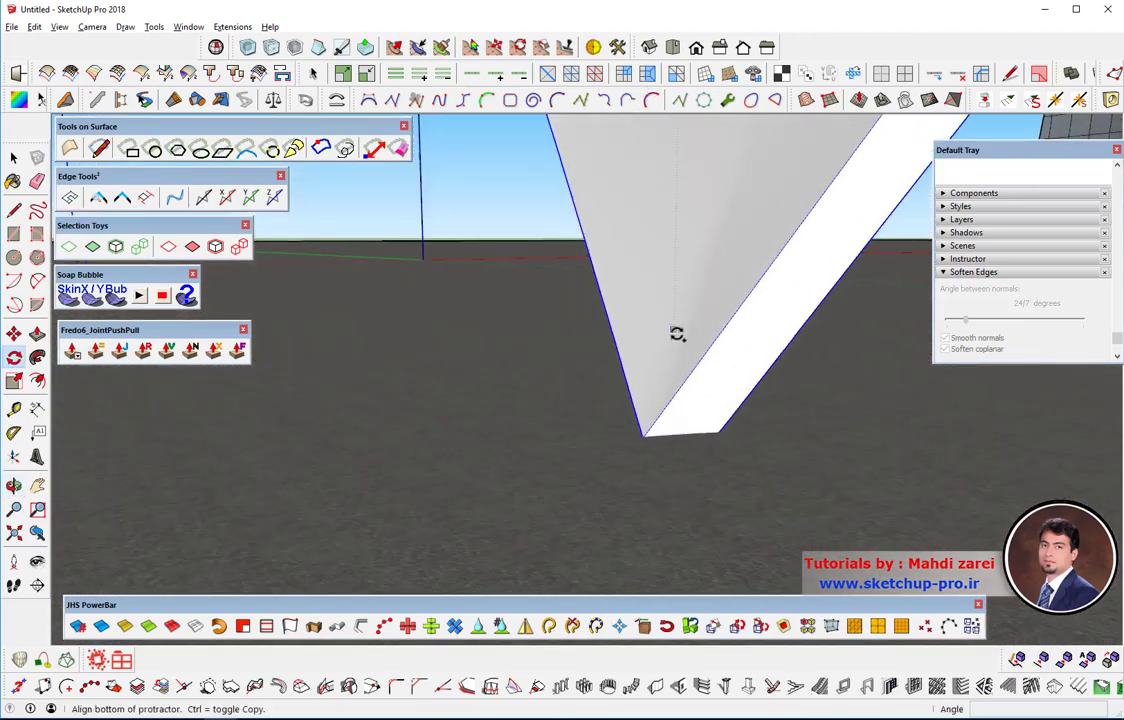
middle_click_drag(672, 416, 604, 438)
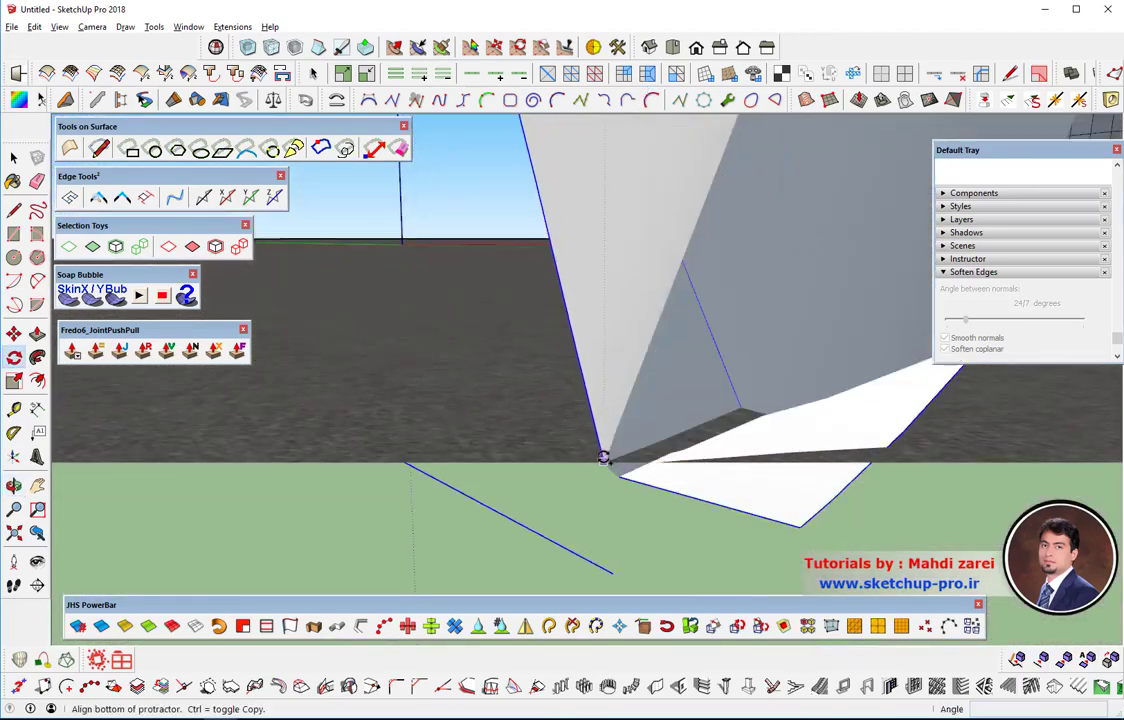
mouse_move(604, 438)
middle_mouse_down()
mouse_move(605, 421)
mouse_move(587, 433)
middle_mouse_up()
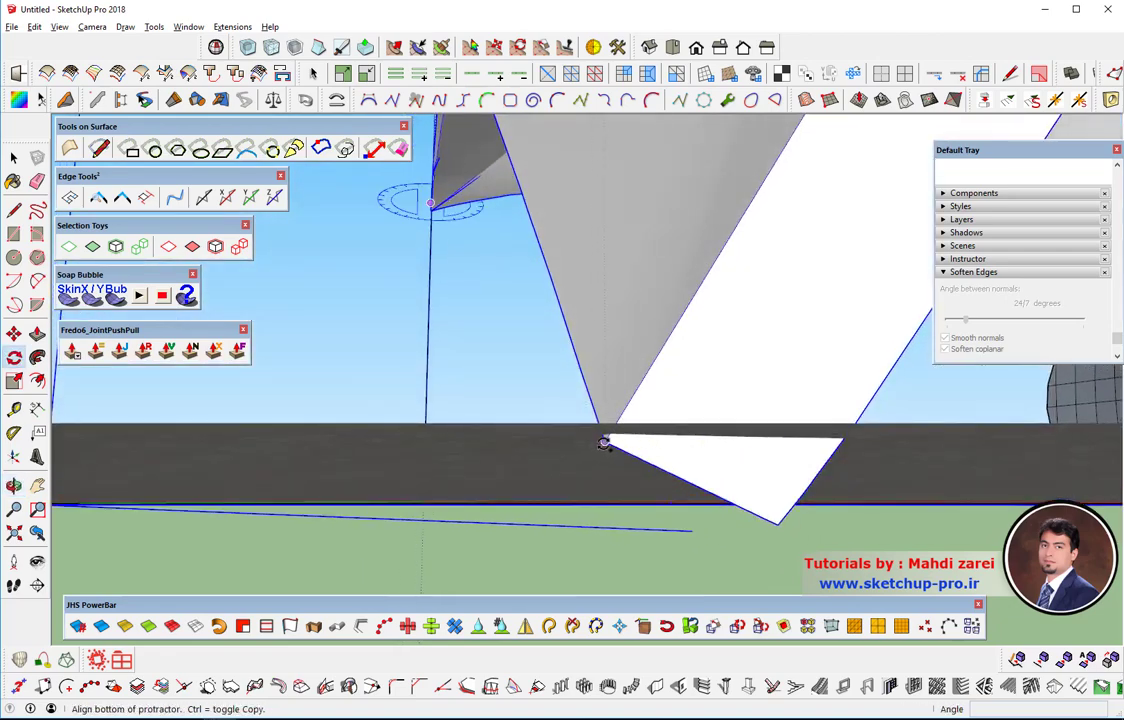
left_click(604, 441)
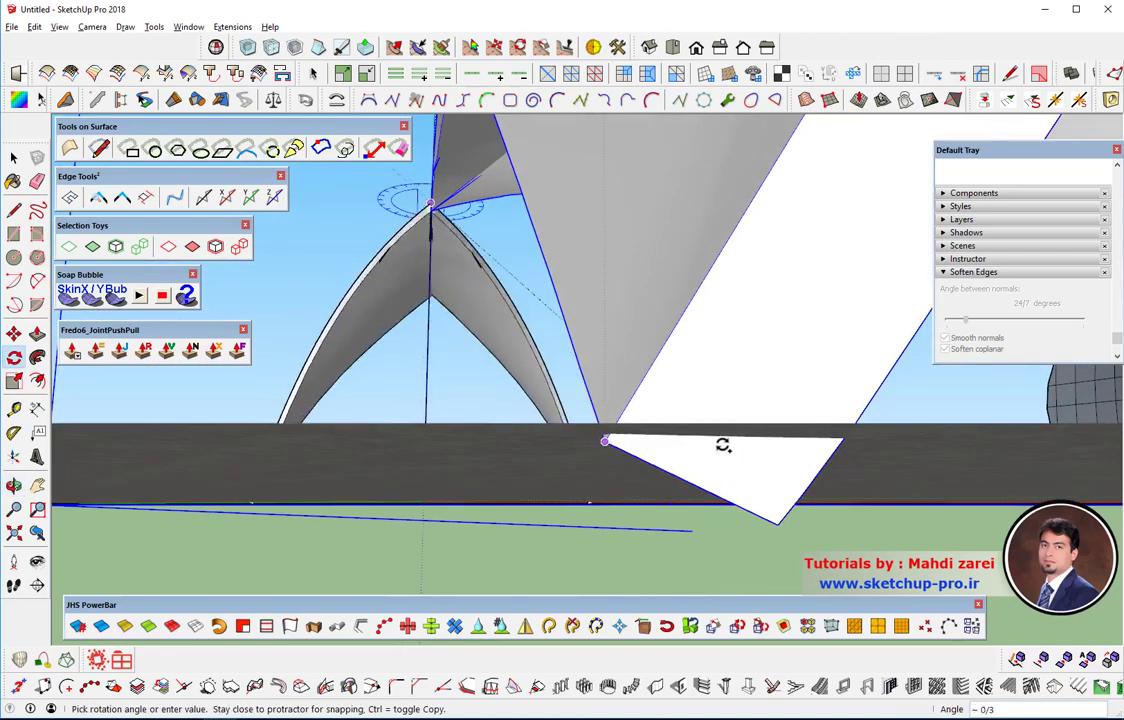
Step: Rotate a copy of the shell 45° about that corner
mouse_move(723, 442)
middle_mouse_down()
mouse_move(718, 504)
mouse_move(381, 552)
mouse_move(861, 484)
mouse_move(790, 494)
mouse_move(642, 484)
mouse_move(445, 540)
mouse_move(715, 520)
middle_mouse_up()
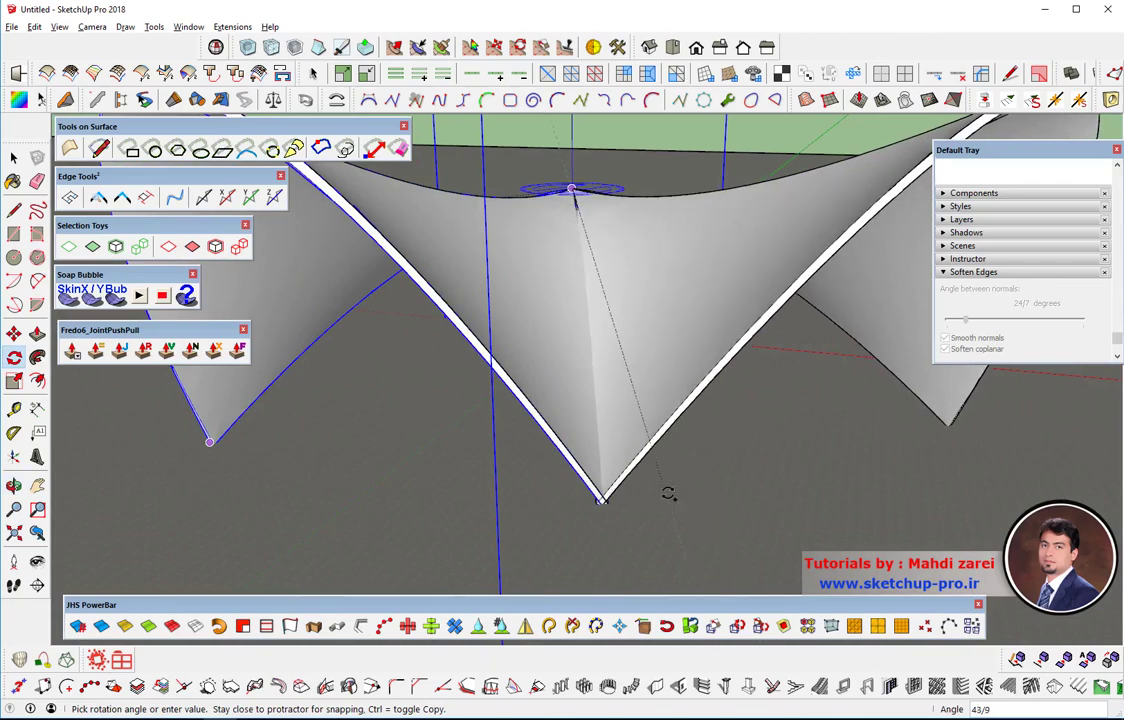
scroll(660, 500, "up", 3)
scroll(646, 507, "up", 2)
middle_click_drag(646, 507, 620, 514)
scroll(590, 529, "up", 2)
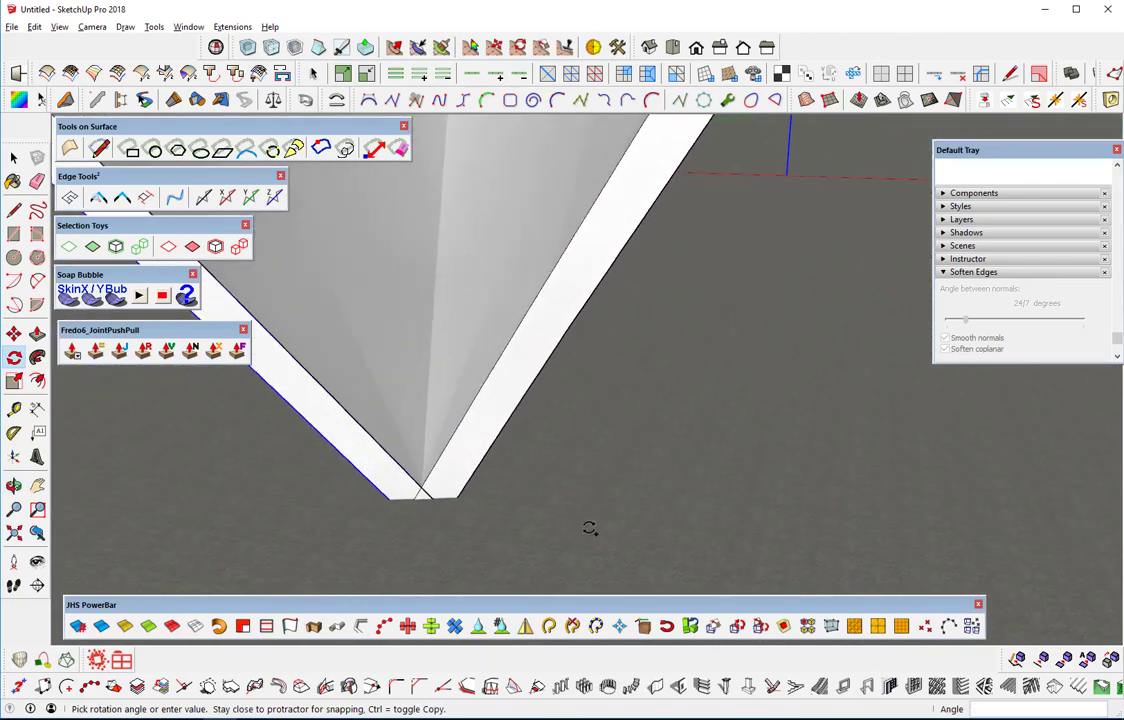
scroll(590, 529, "up", 2)
scroll(369, 482, "up", 3)
scroll(314, 471, "down", 2)
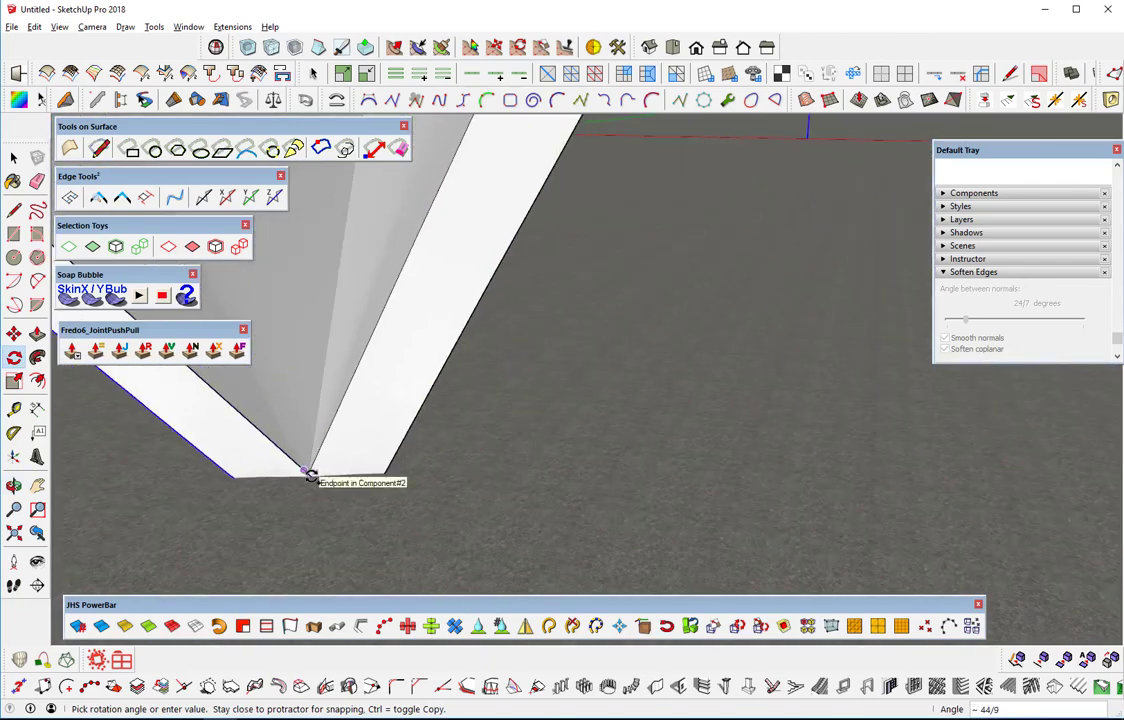
scroll(314, 471, "up", 2)
mouse_move(314, 471)
middle_mouse_down()
mouse_move(316, 334)
mouse_move(499, 218)
middle_mouse_up()
scroll(265, 435, "up", 2)
middle_click_drag(265, 435, 332, 430)
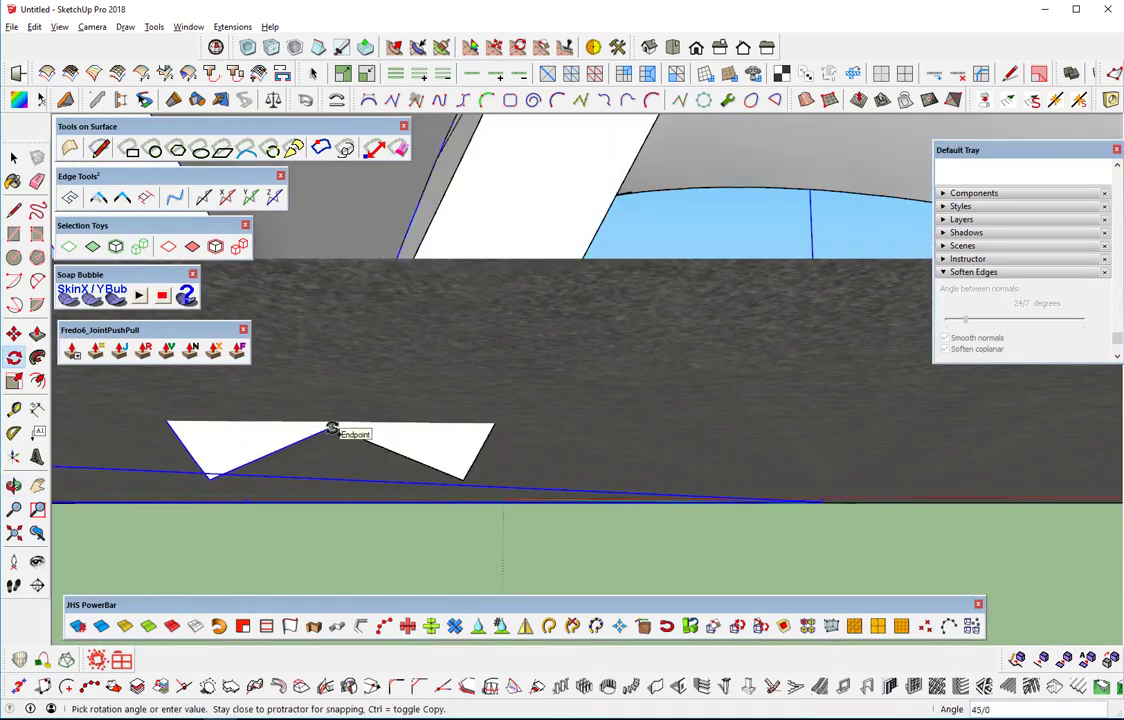
left_click(332, 428)
type("x7")
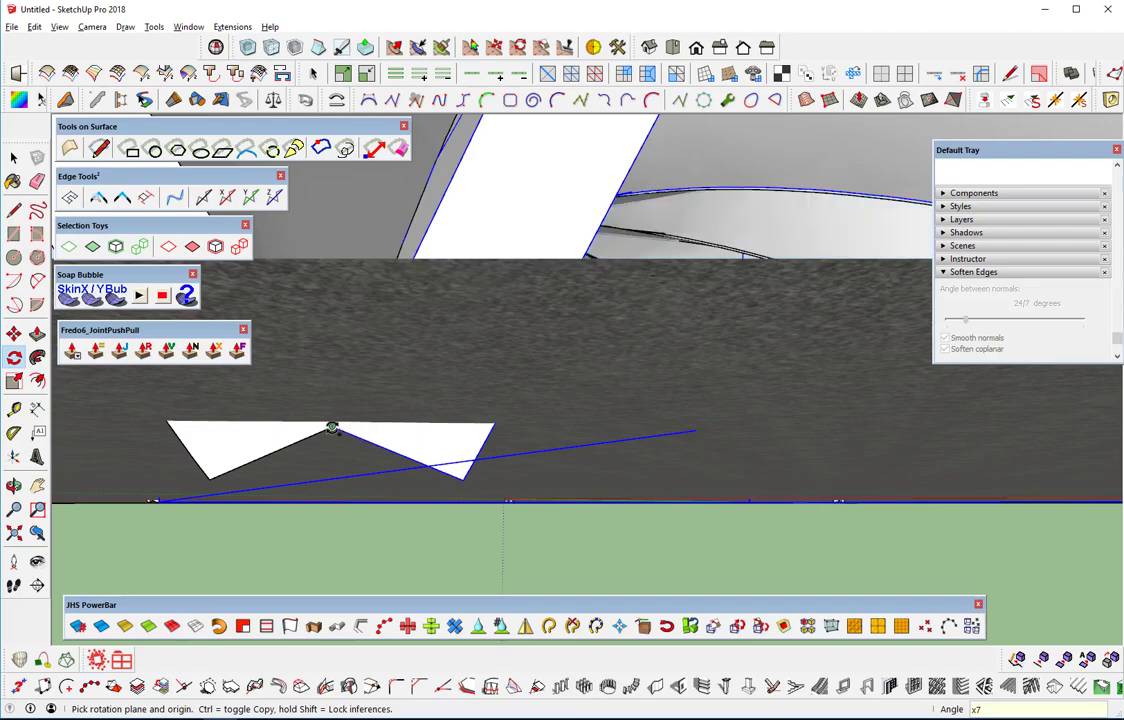
mouse_move(380, 318)
middle_mouse_down()
mouse_move(421, 502)
mouse_move(523, 441)
middle_mouse_up()
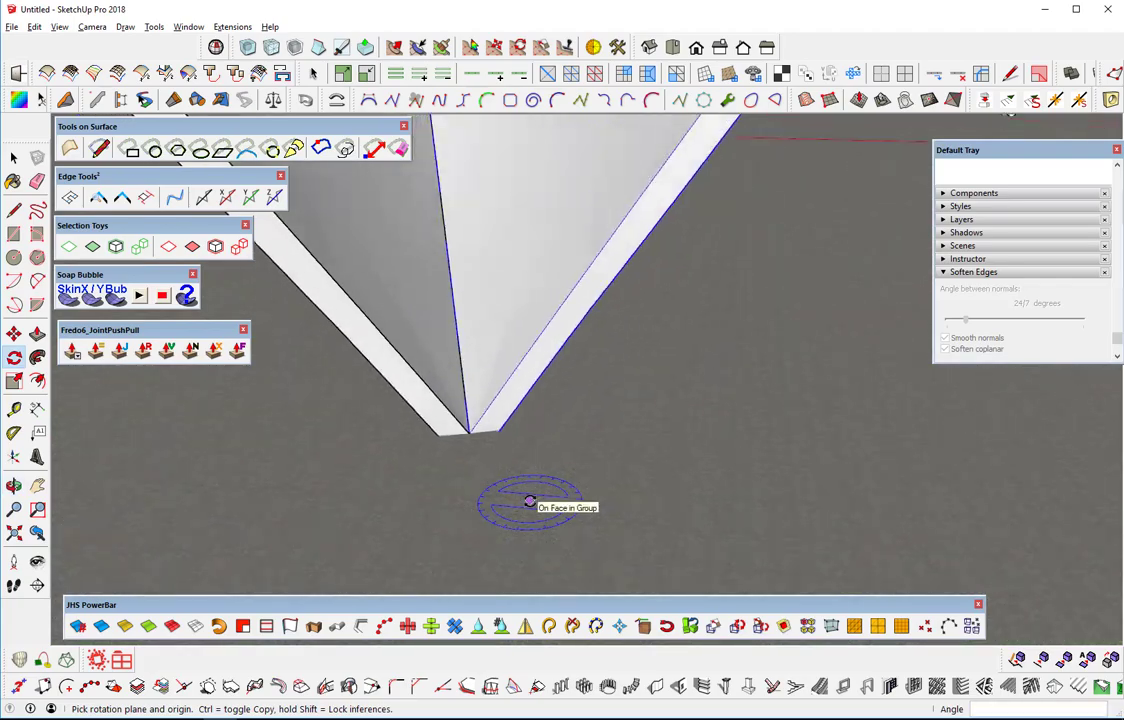
Step: Zoom out and orbit to view the whole eight-petal canopy
scroll(530, 500, "down", 2)
scroll(530, 500, "down", 3)
scroll(530, 500, "down", 3)
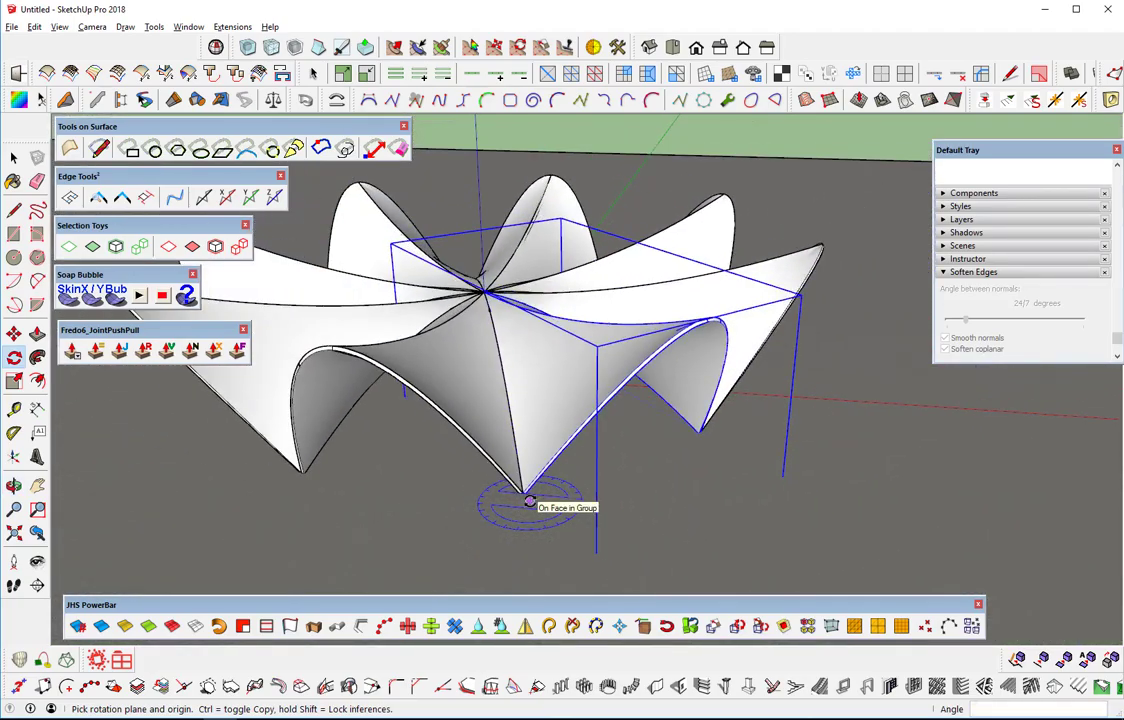
mouse_move(530, 500)
middle_mouse_down()
mouse_move(461, 424)
mouse_move(600, 309)
mouse_move(624, 393)
mouse_move(723, 369)
mouse_move(655, 530)
mouse_move(547, 421)
mouse_move(598, 363)
mouse_move(710, 434)
mouse_move(489, 416)
middle_mouse_up()
key("q")
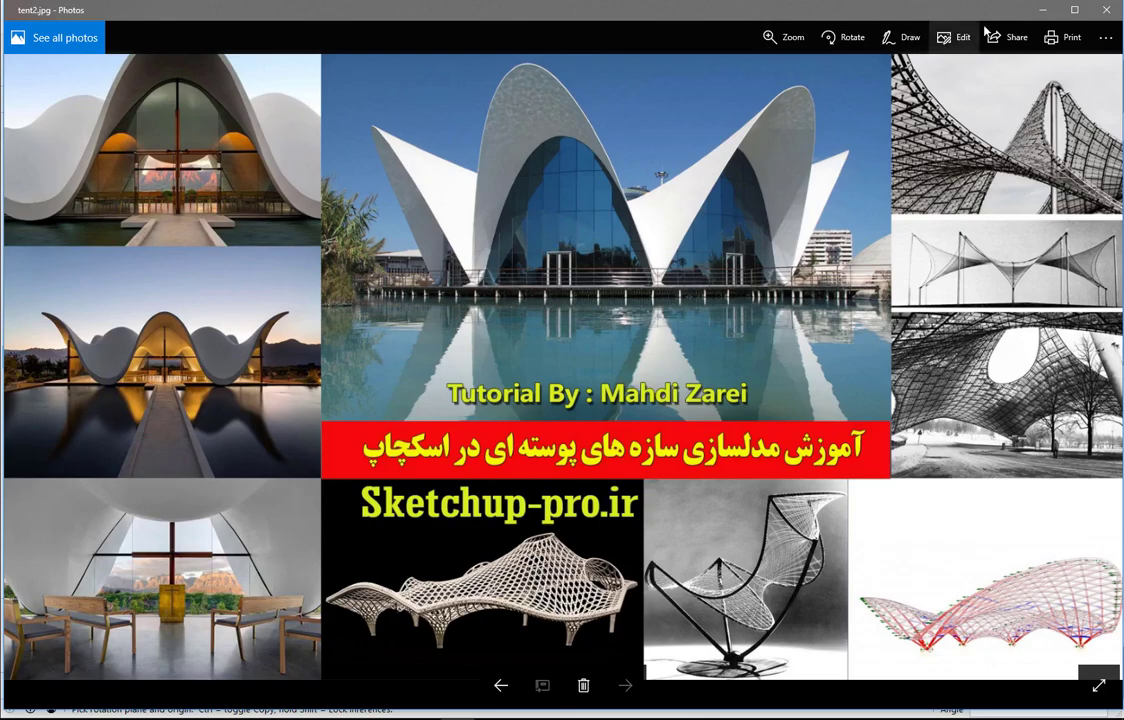
Step: Minimize the Photos window showing tent2.jpg
left_click(1043, 12)
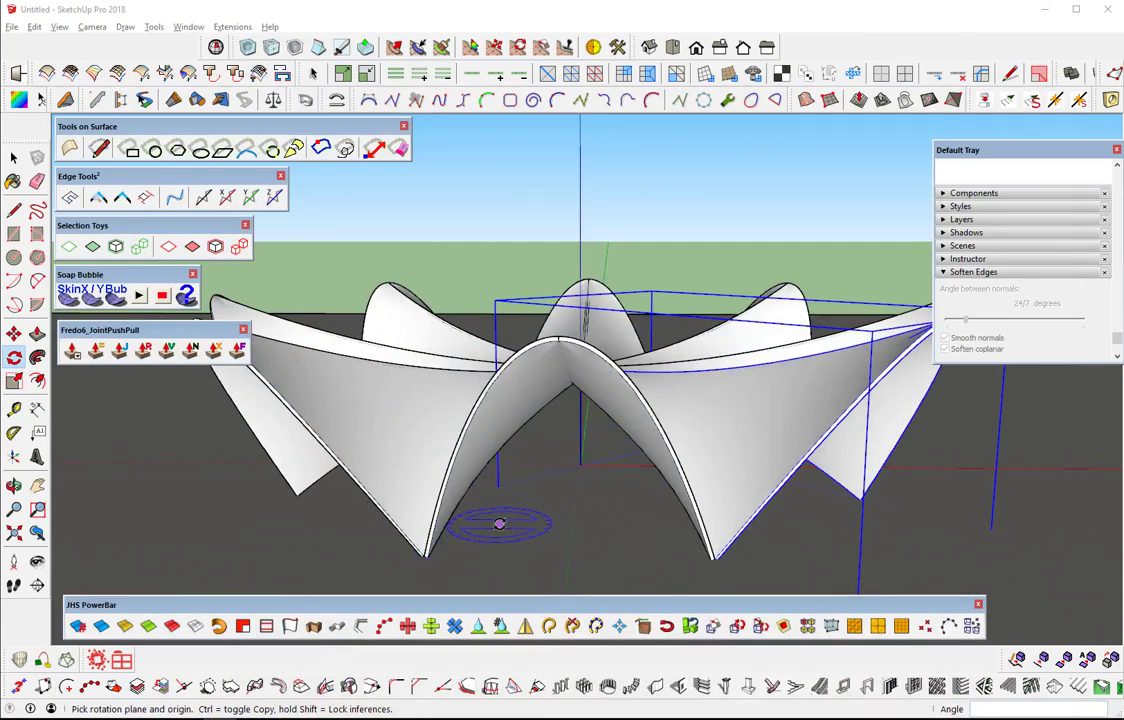
Step: Undo the rotate-copy array, leaving only the original shell petal
scroll(624, 430, "down", 2)
scroll(624, 430, "down", 1)
scroll(625, 445, "down", 1)
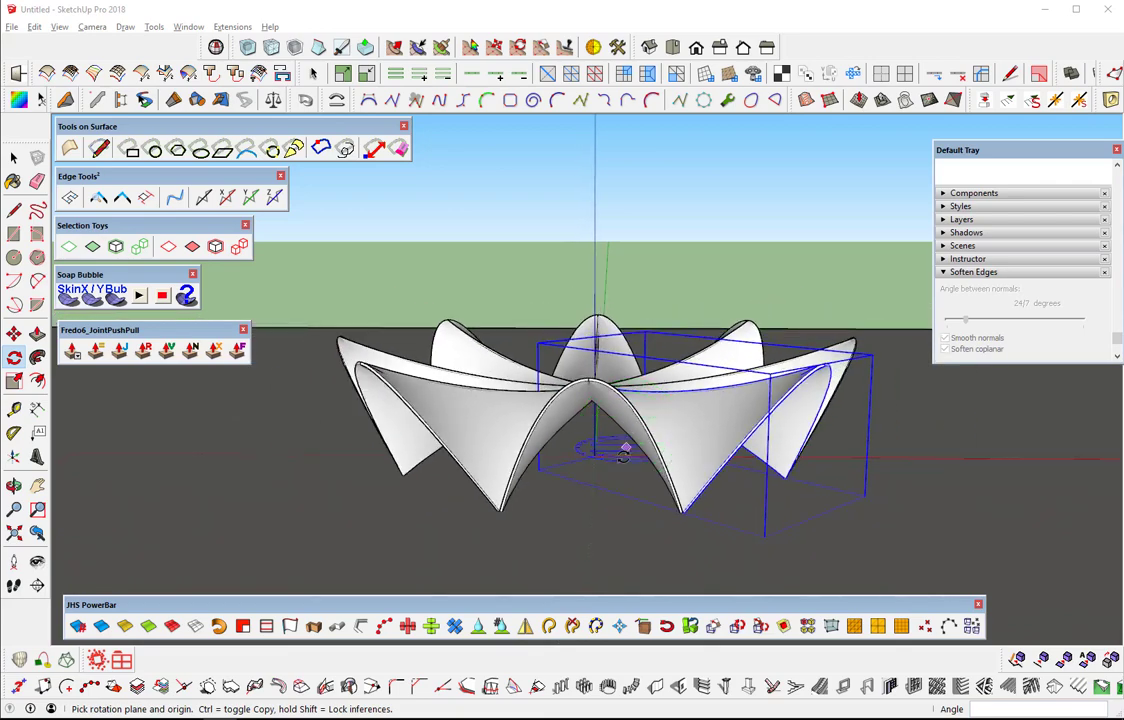
middle_click_drag(624, 450, 572, 489)
scroll(582, 489, "up", 1)
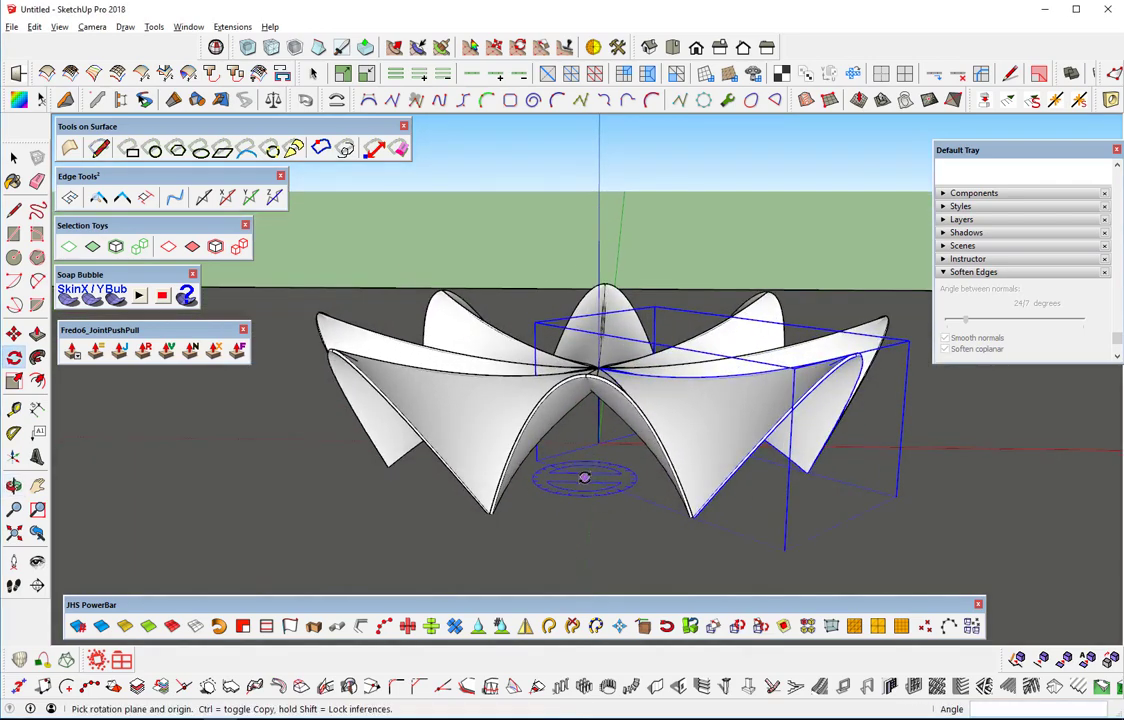
key("ctrl+z")
mouse_move(597, 447)
middle_mouse_down()
mouse_move(632, 444)
mouse_move(634, 520)
mouse_move(519, 477)
middle_mouse_up()
scroll(509, 489, "down", 1)
scroll(507, 483, "down", 1)
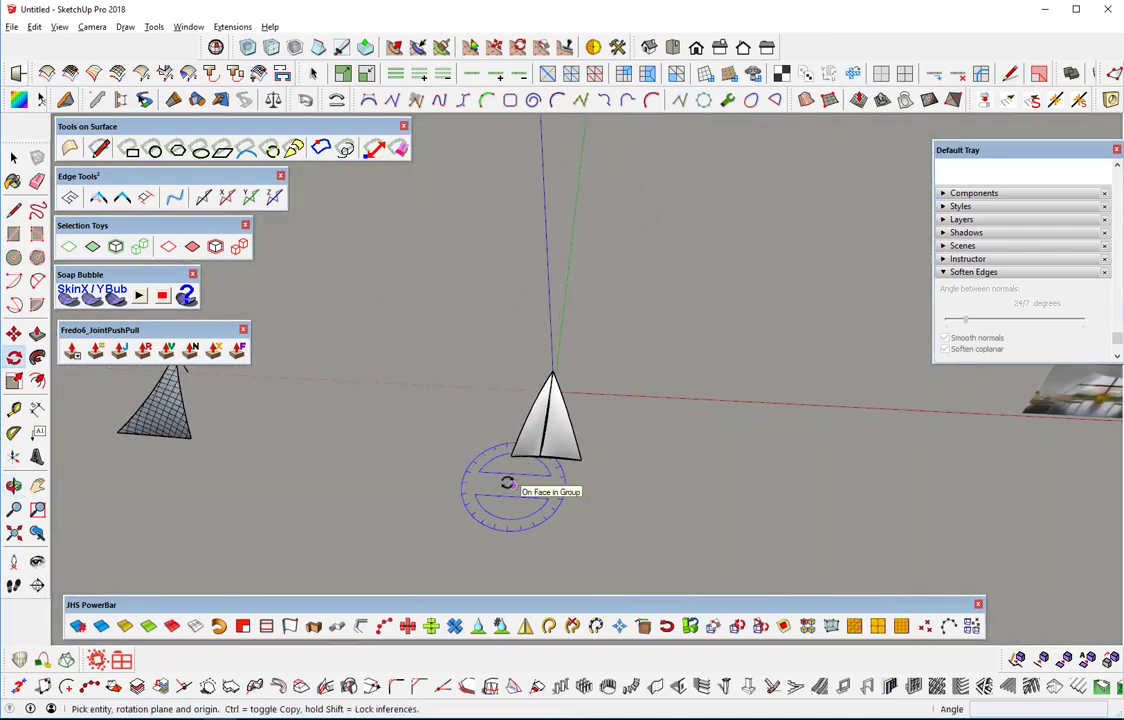
Step: Draw a 9.01 m radius circle on the ground beside the shell
left_click(14, 257)
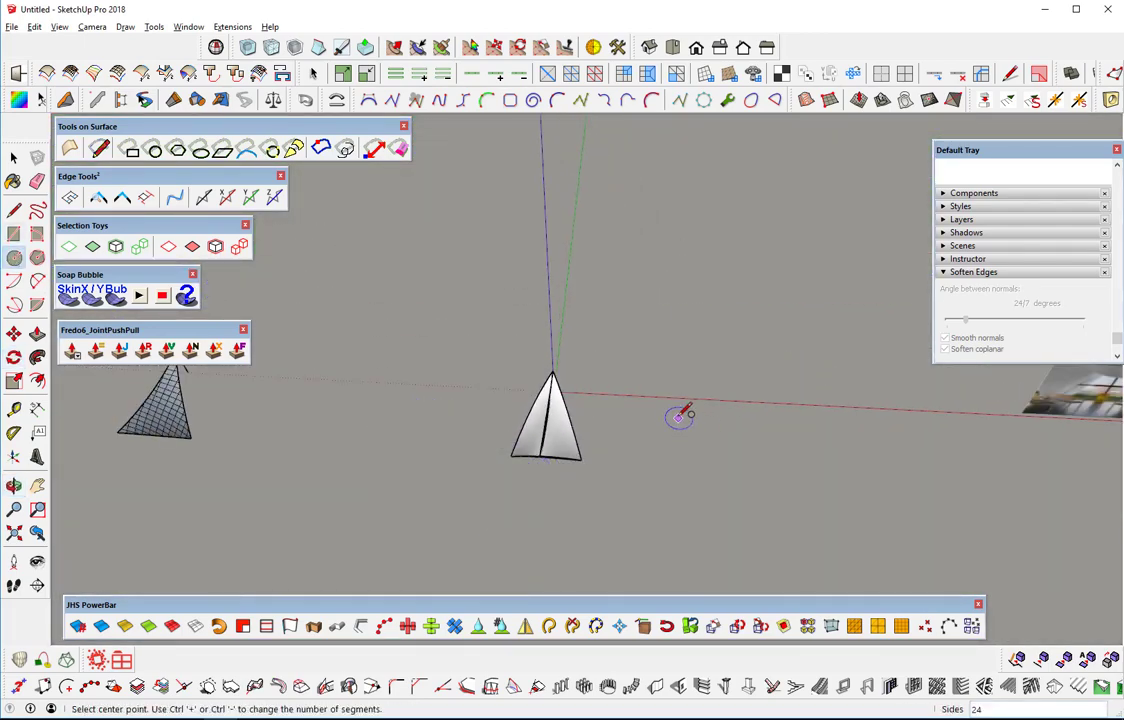
left_click(675, 421)
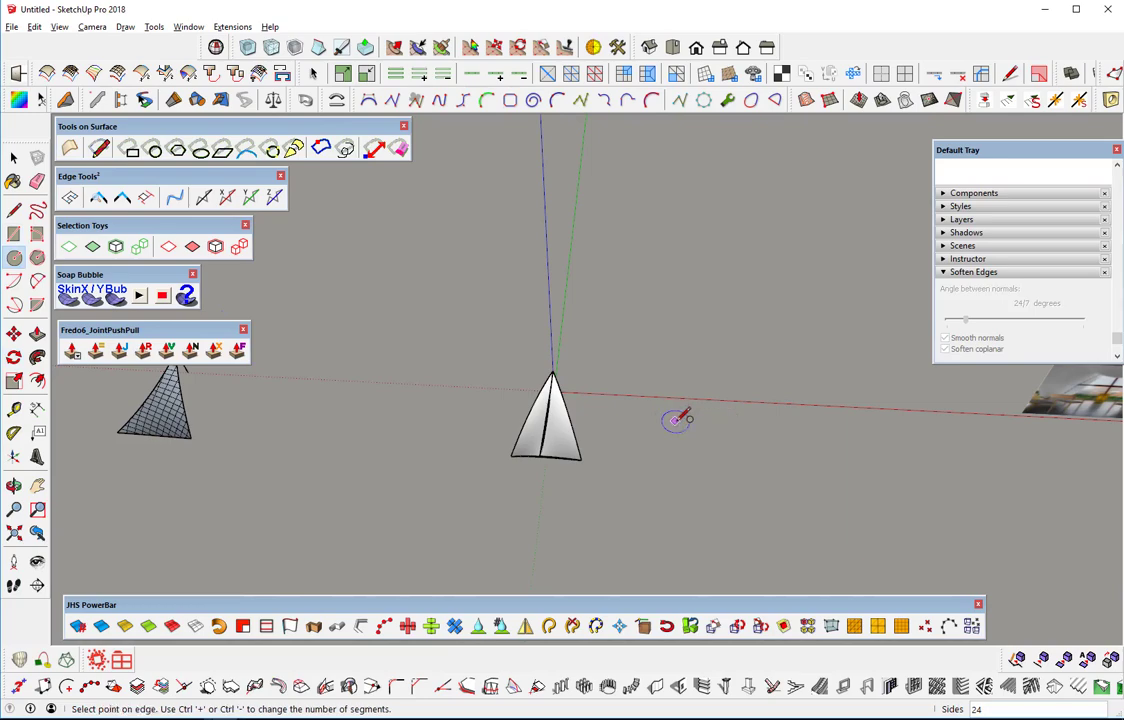
left_click(727, 421)
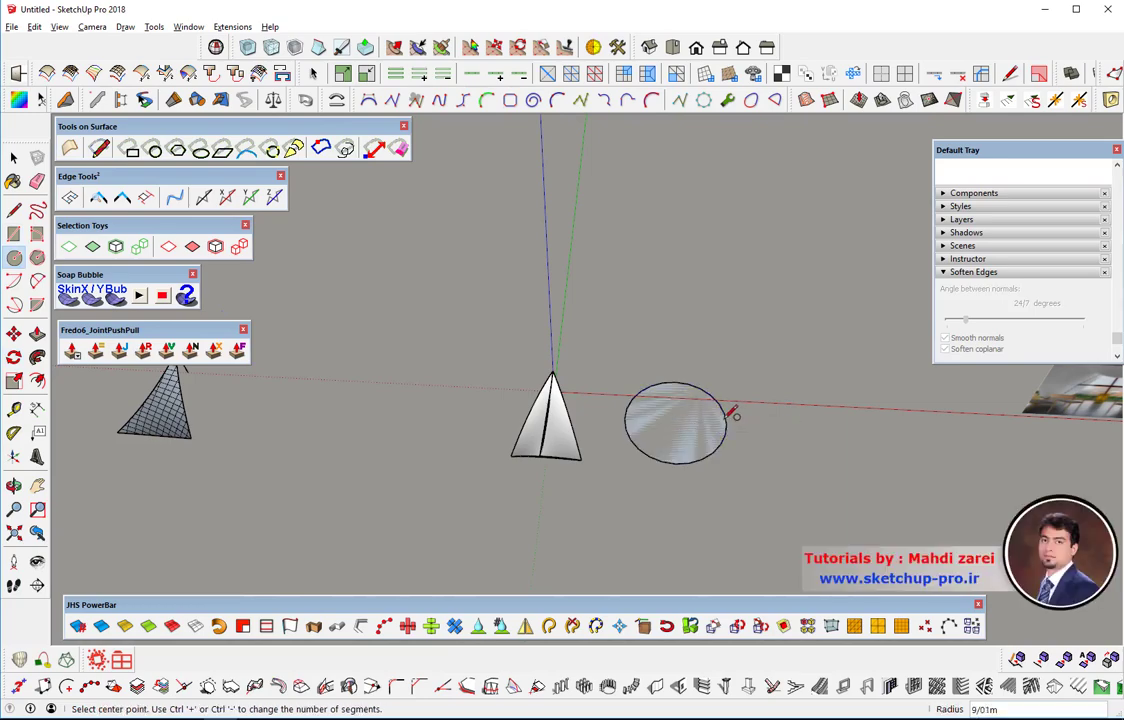
Step: Set the circle's segment count to 60 and select its face
left_click(14, 160)
scroll(620, 424, "up", 2)
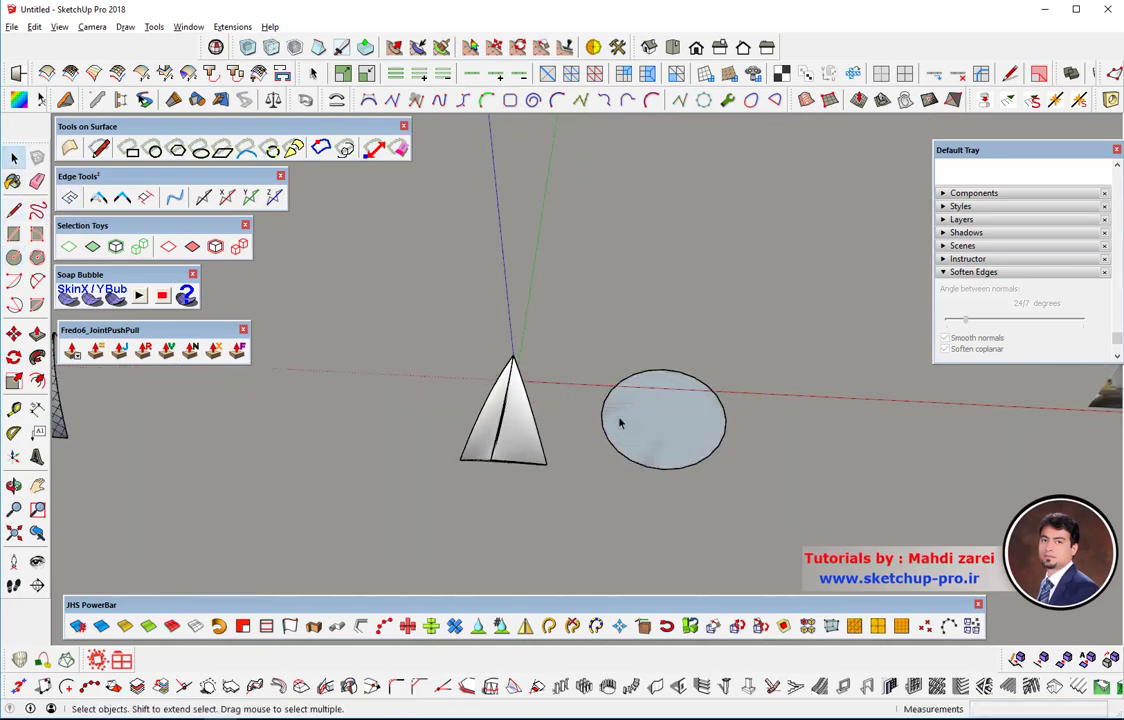
left_click(662, 444)
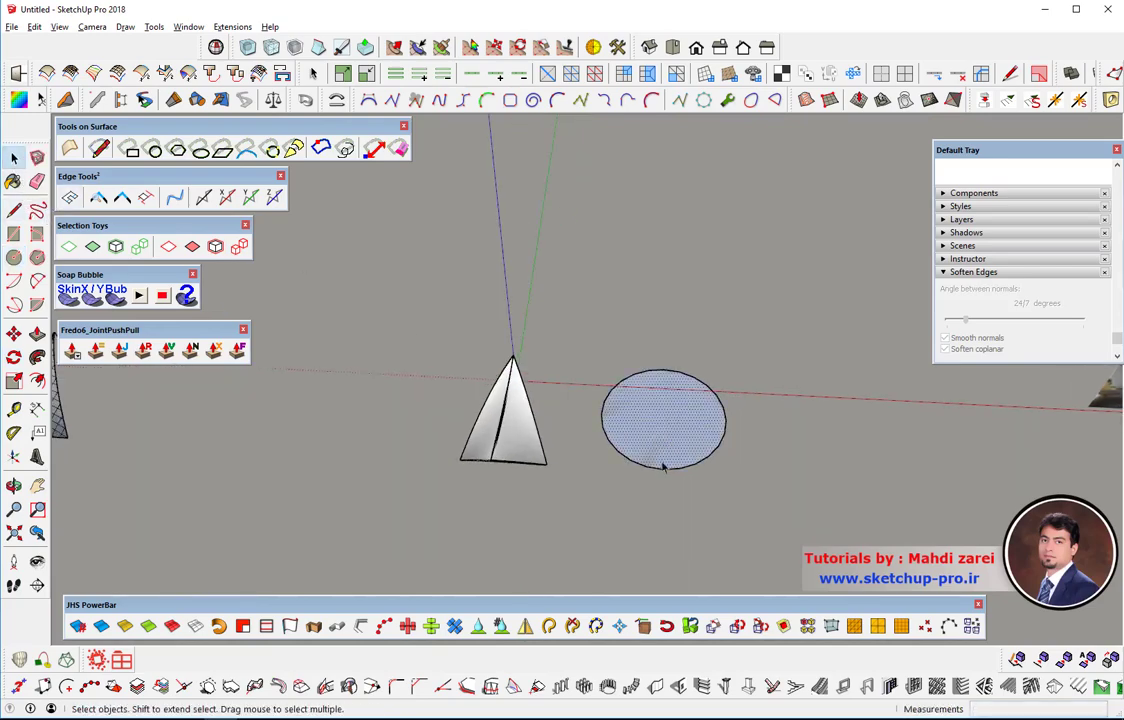
left_click(660, 470)
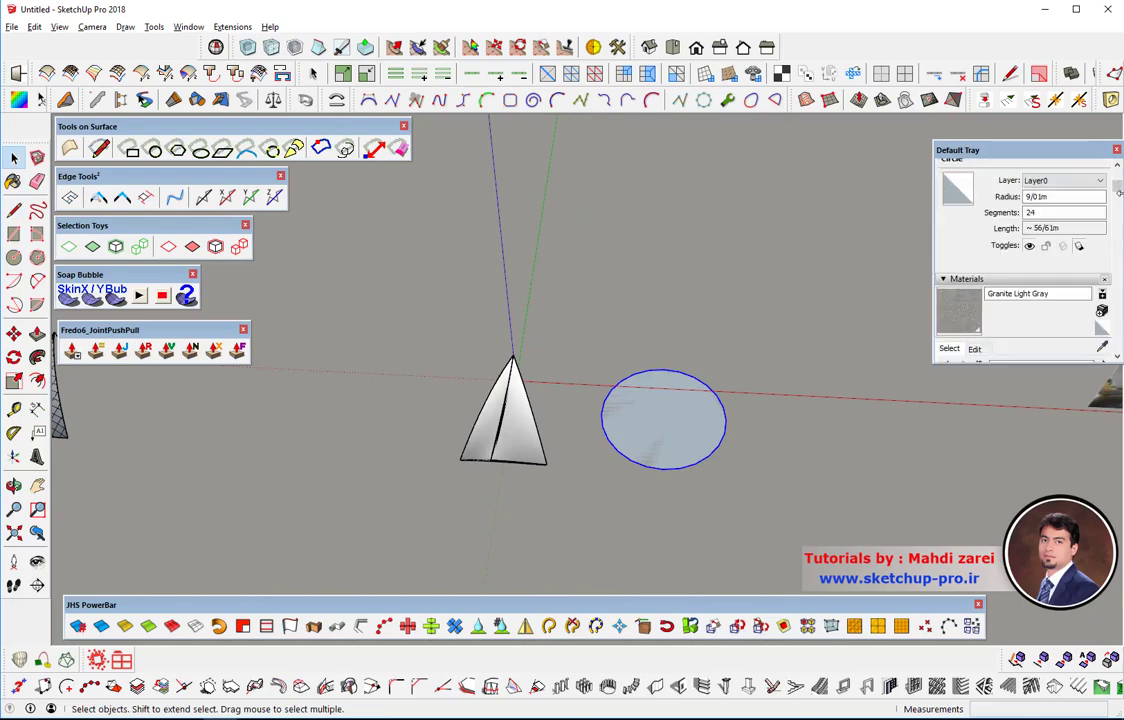
left_click(1060, 212)
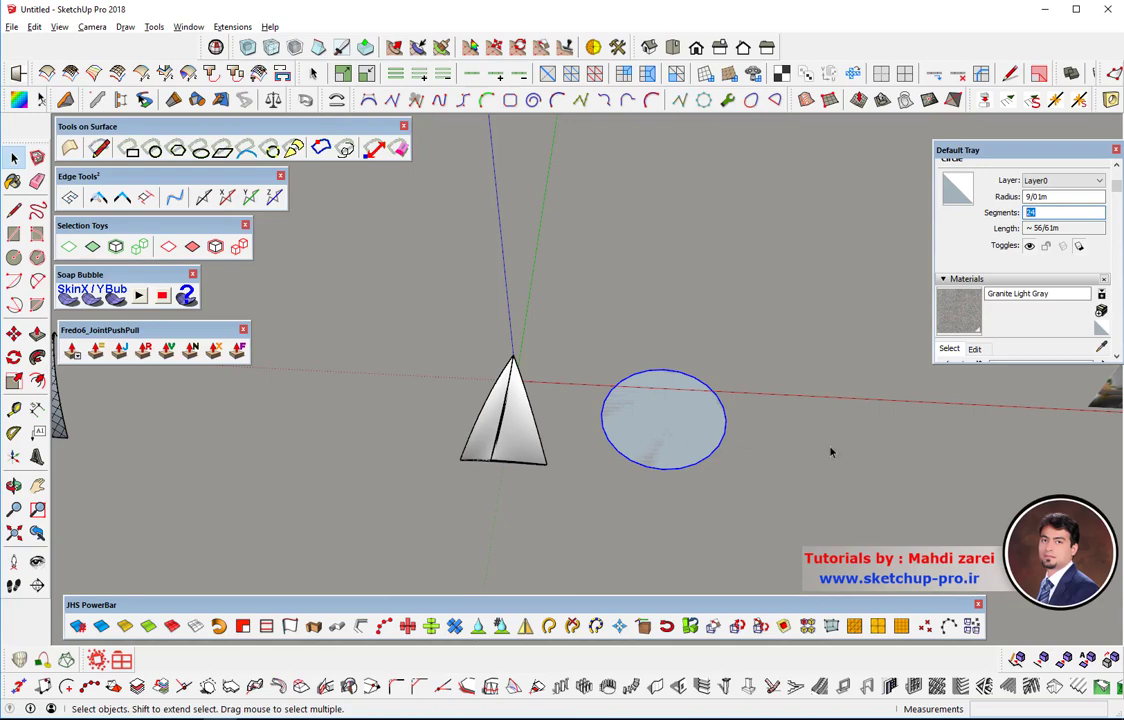
type("60")
scroll(648, 458, "up", 2)
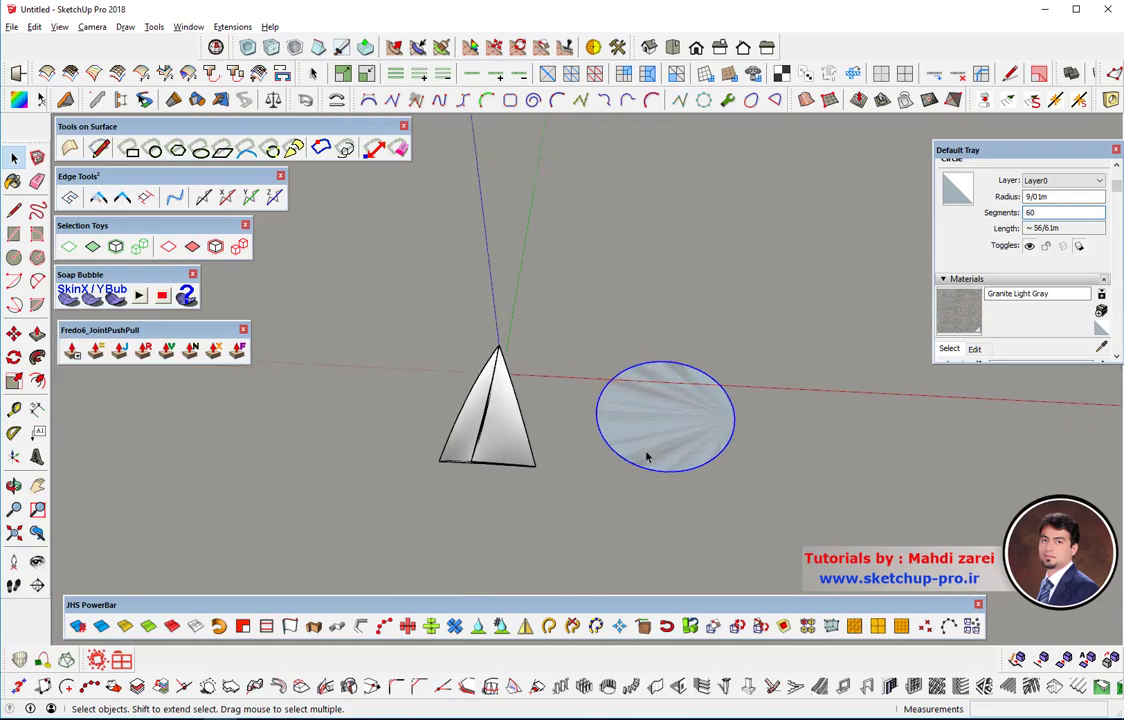
scroll(652, 461, "up", 2)
scroll(645, 475, "up", 2)
left_click(660, 435)
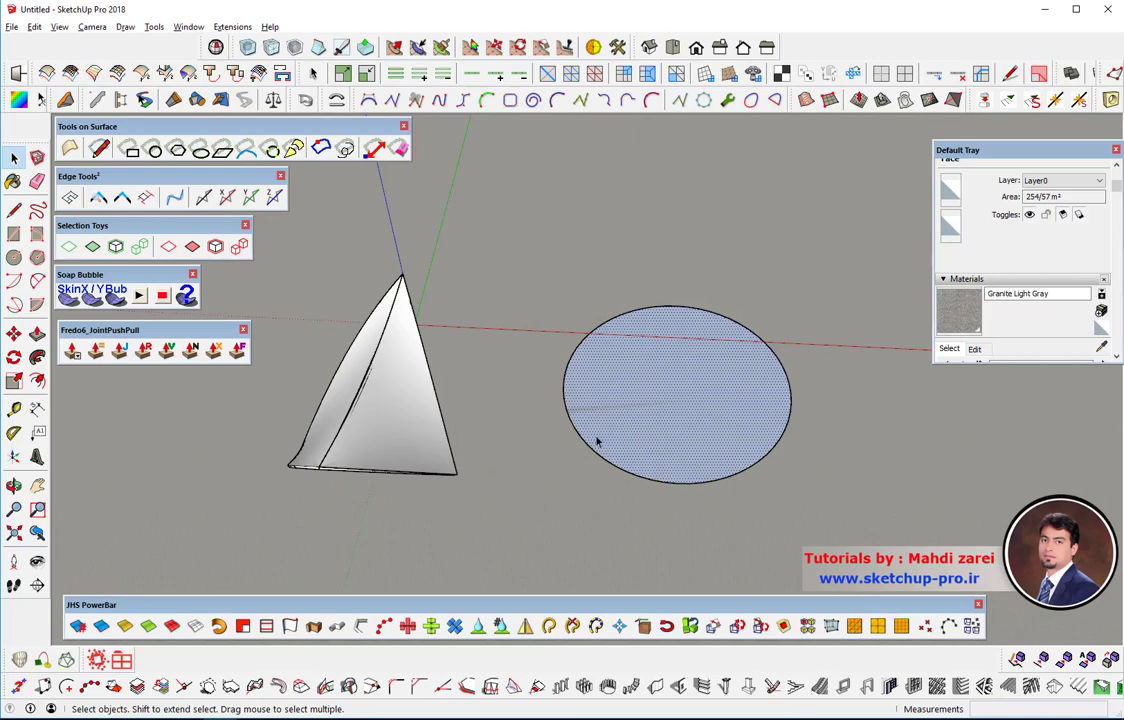
Step: Push/Pull the circle up about 13.99 m into a cylinder
key("p")
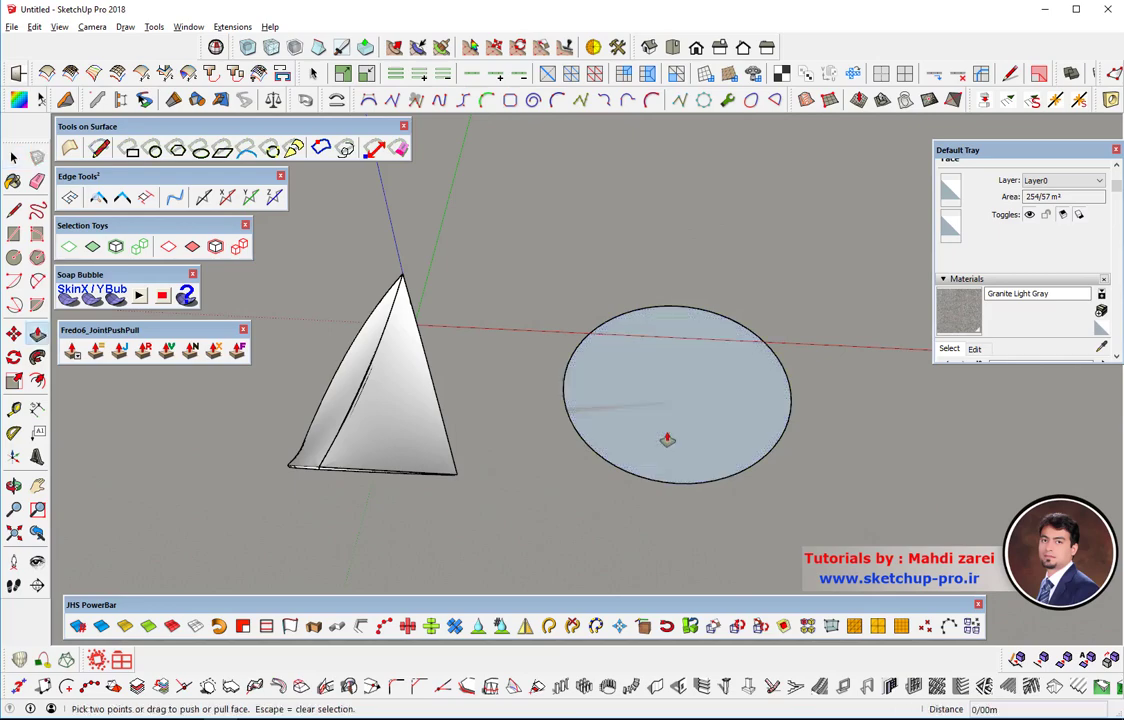
left_click(666, 436)
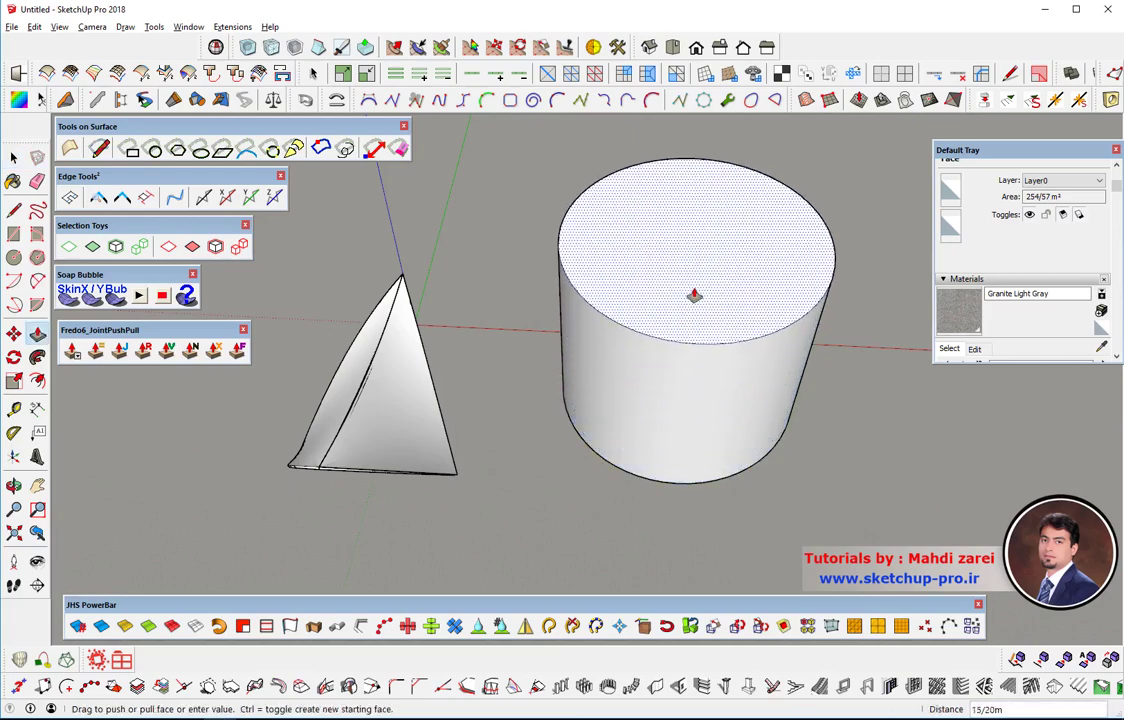
left_click(697, 306)
Step: Select the whole cylinder and move it onto the shell's base edge
left_click(14, 158)
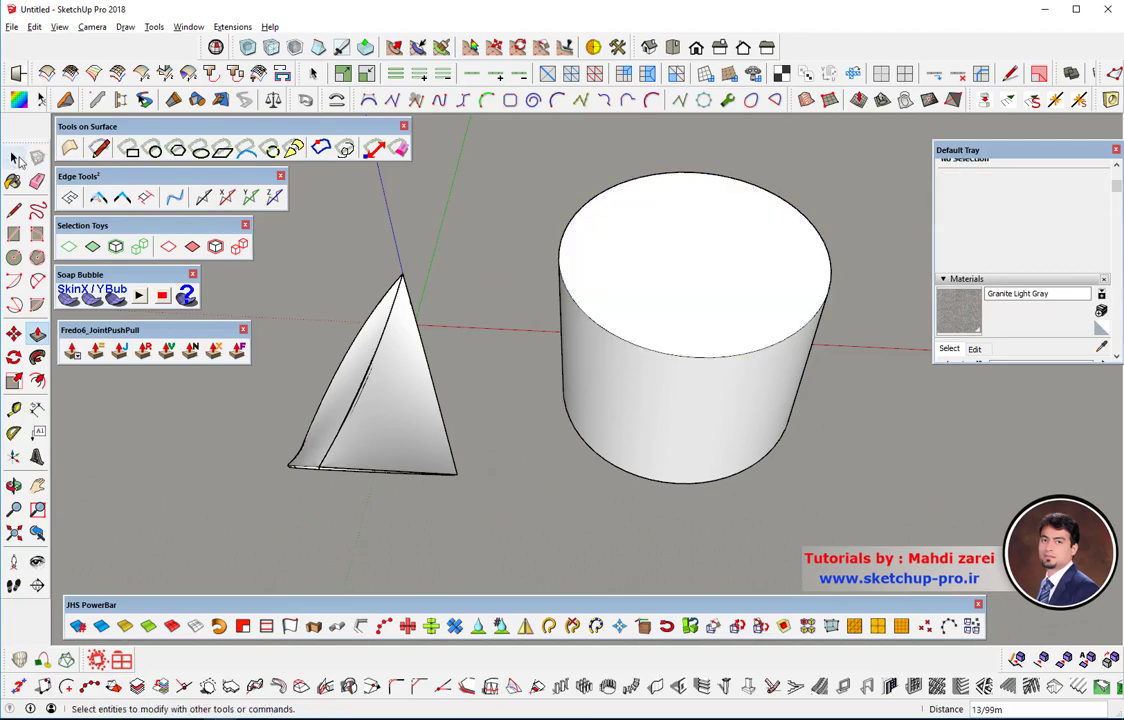
triple_click(680, 301)
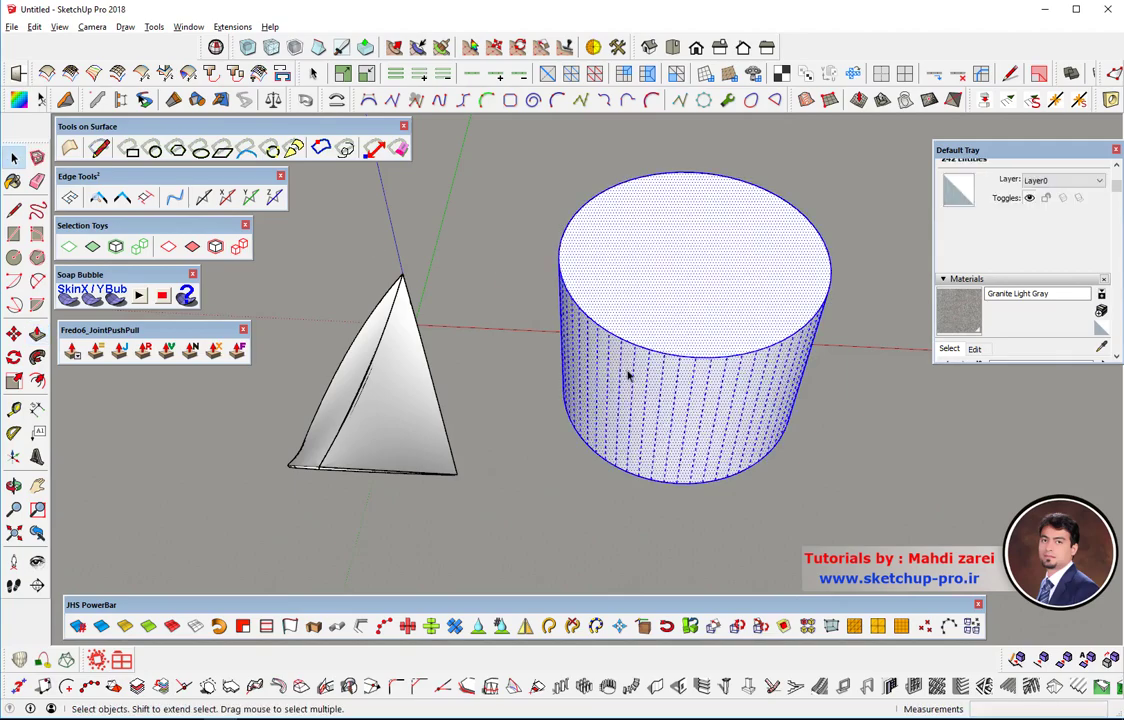
mouse_move(628, 375)
middle_mouse_down()
mouse_move(743, 206)
mouse_move(307, 258)
middle_mouse_up()
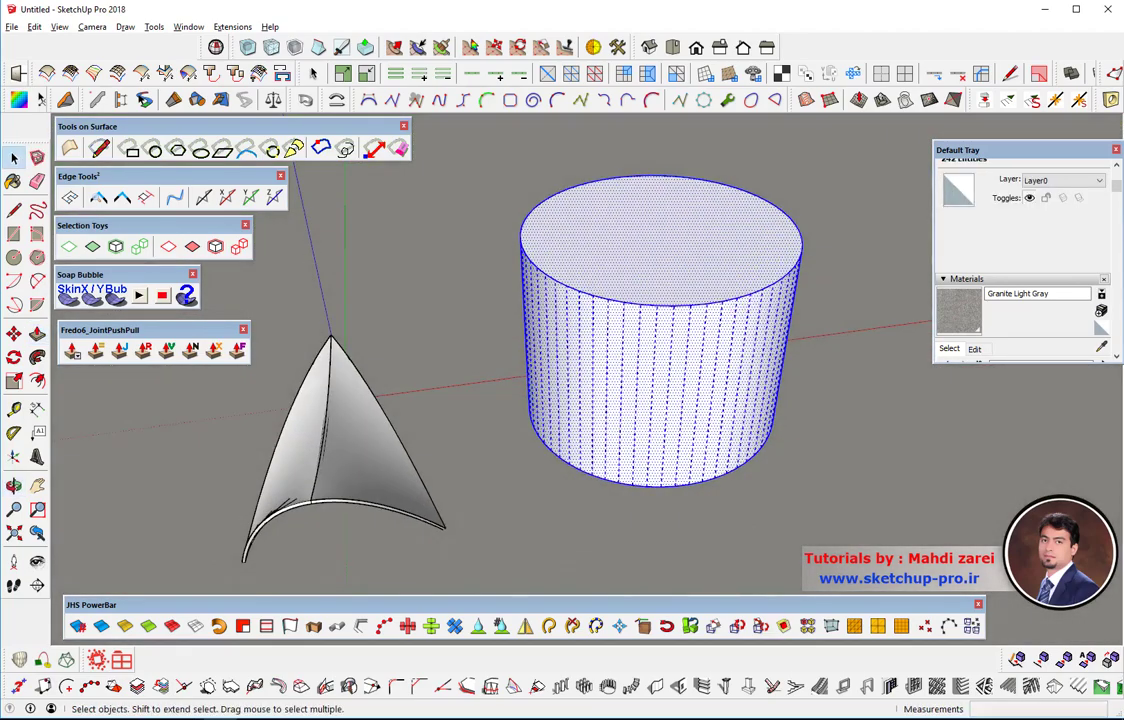
key("m")
scroll(354, 296, "down", 2)
scroll(461, 411, "down", 2)
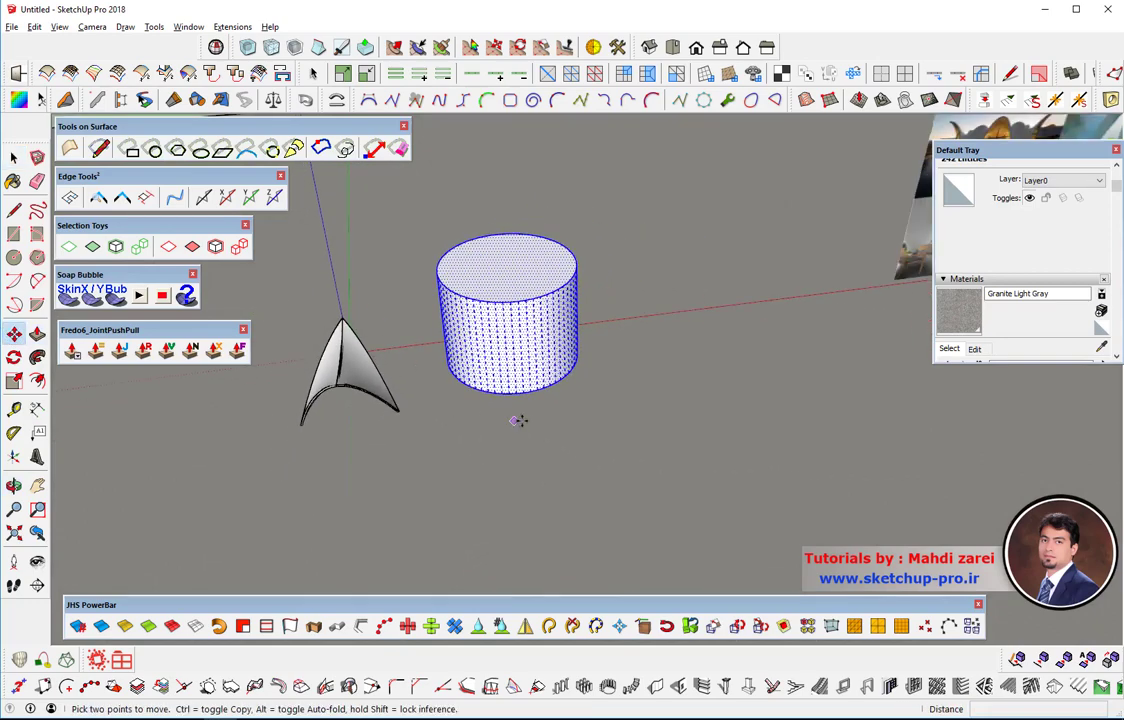
left_click(525, 421)
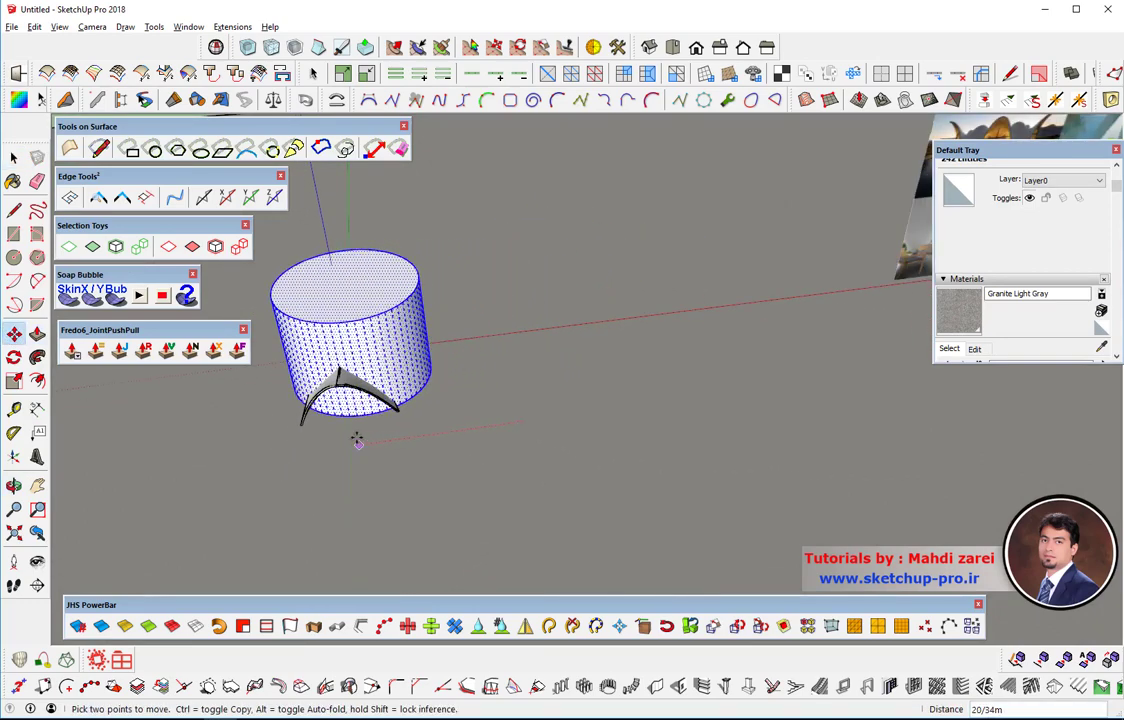
left_click(355, 441)
scroll(355, 441, "up", 2)
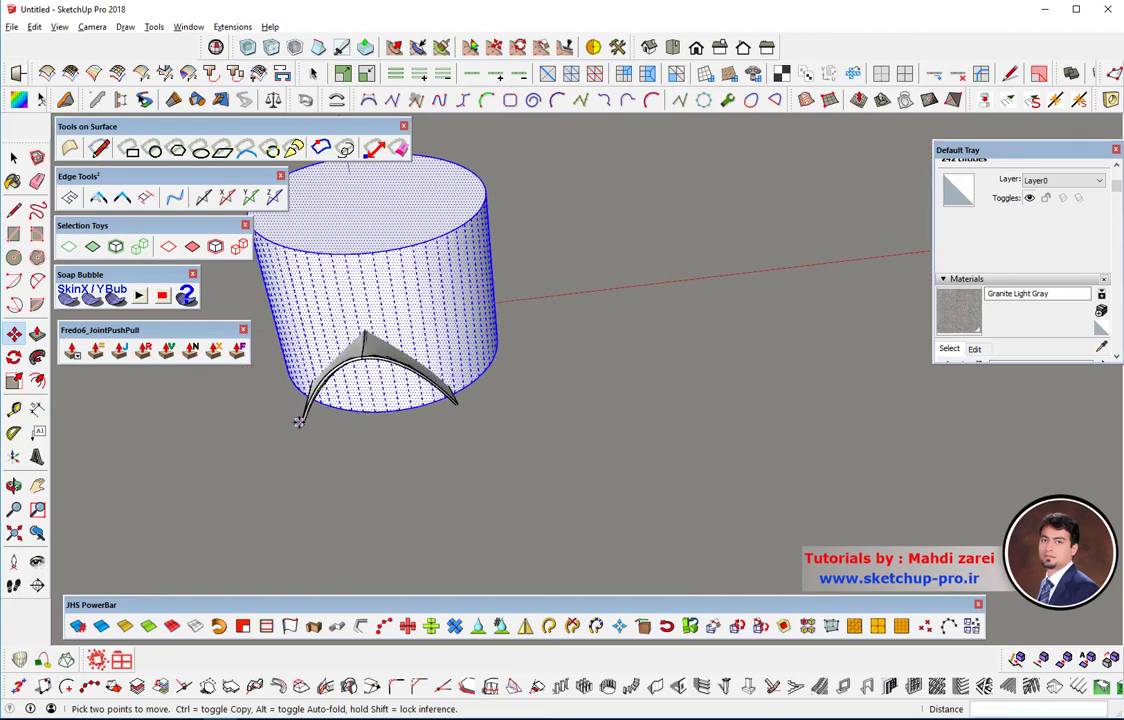
scroll(365, 425, "up", 2)
scroll(455, 440, "up", 2)
mouse_move(455, 438)
middle_mouse_down()
mouse_move(426, 221)
mouse_move(436, 251)
mouse_move(575, 253)
mouse_move(545, 319)
middle_mouse_up()
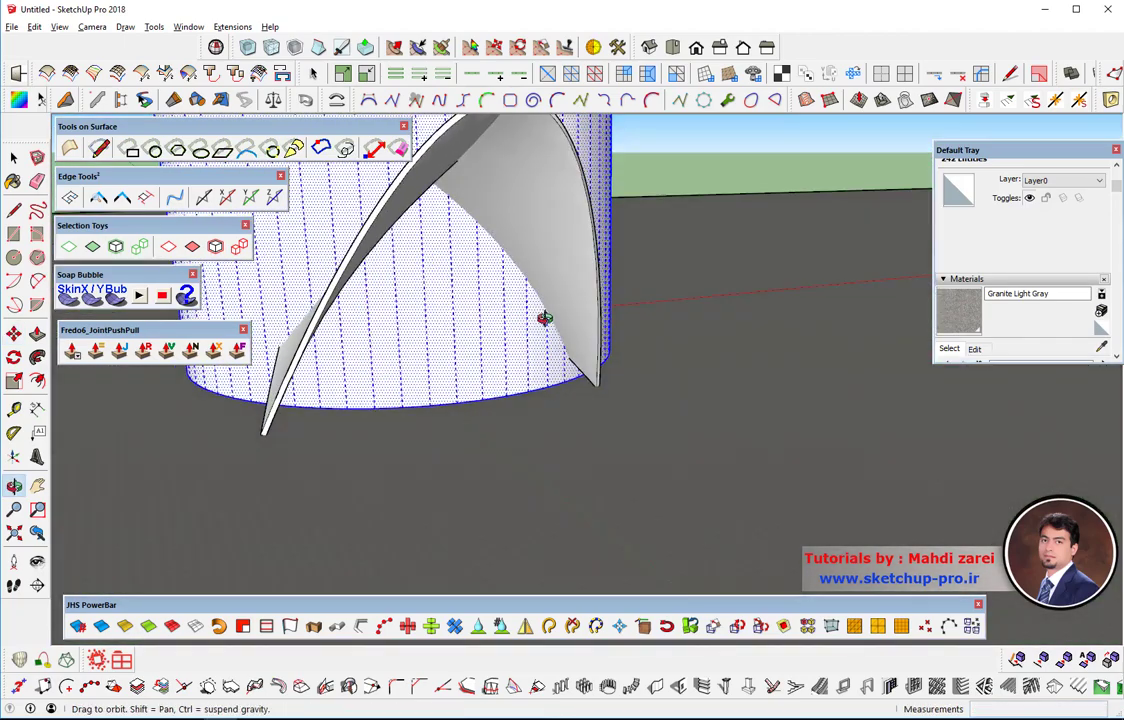
left_click(458, 410)
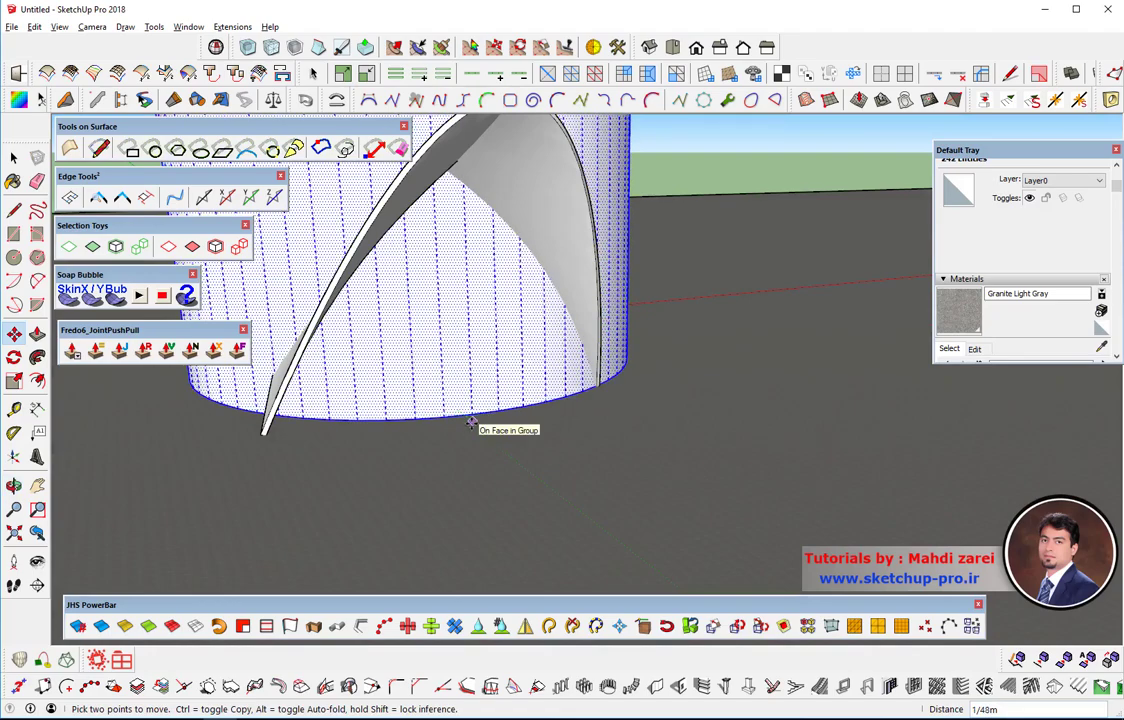
mouse_move(584, 394)
middle_mouse_down()
mouse_move(278, 386)
mouse_move(381, 499)
mouse_move(330, 560)
middle_mouse_up()
Step: Rotate the cylinder about its base so the shell's arch sits centred against it
left_click(14, 360)
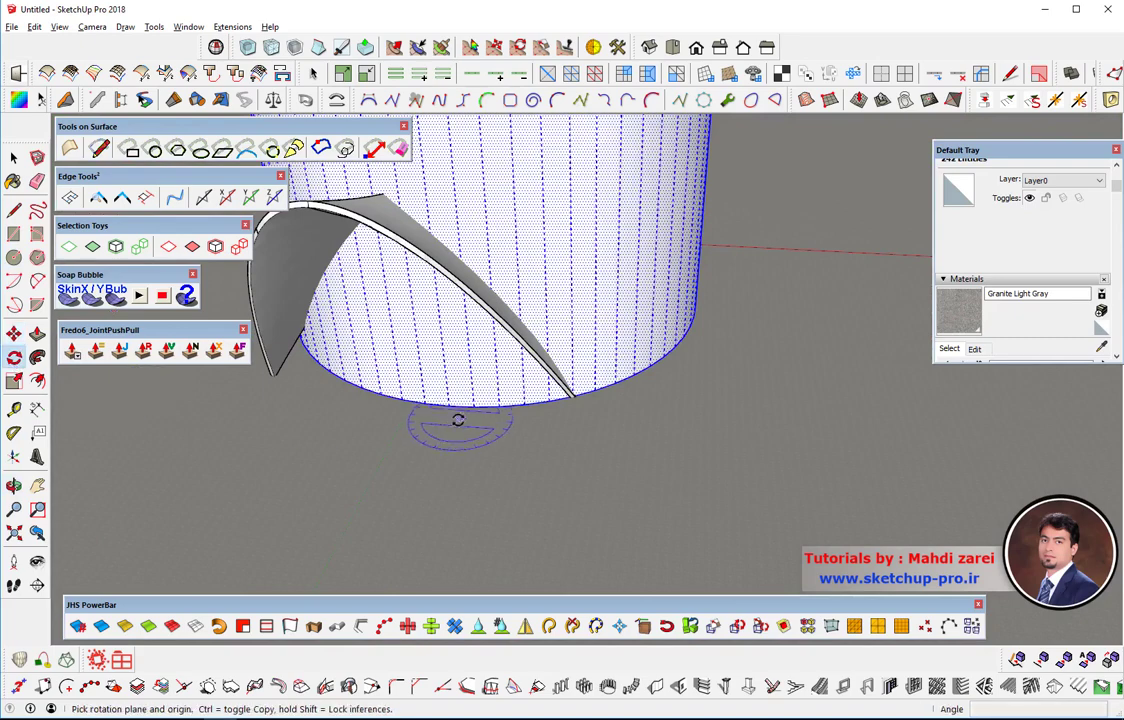
left_click(385, 534)
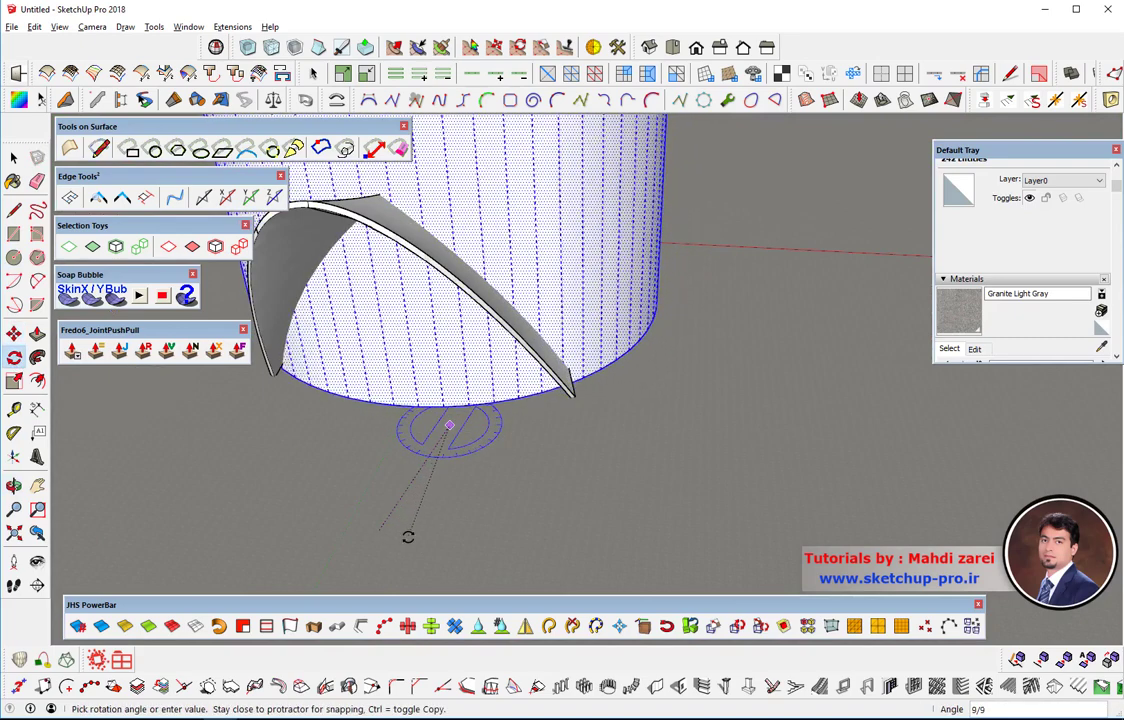
left_click(408, 537)
mouse_move(293, 489)
middle_mouse_down()
mouse_move(432, 346)
mouse_move(662, 314)
mouse_move(592, 299)
mouse_move(396, 296)
mouse_move(310, 314)
mouse_move(384, 314)
mouse_move(366, 228)
mouse_move(389, 299)
mouse_move(452, 296)
mouse_move(417, 291)
mouse_move(344, 394)
mouse_move(563, 375)
mouse_move(445, 432)
middle_mouse_up()
key("q")
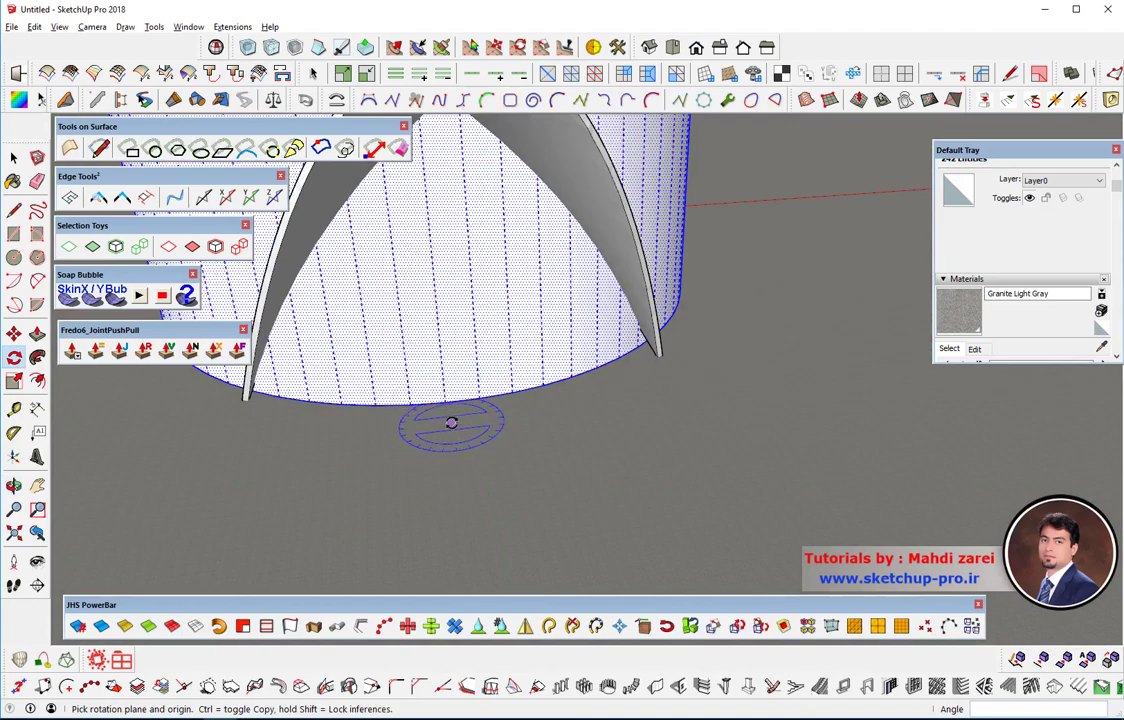
left_click(451, 423)
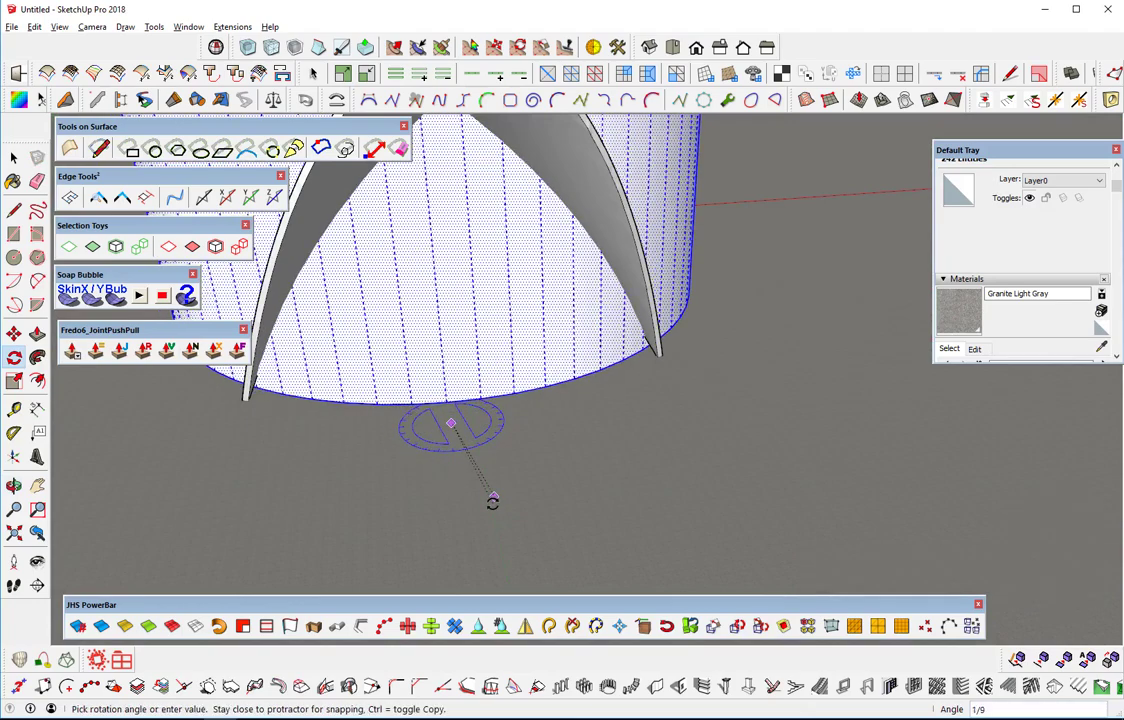
mouse_move(459, 410)
middle_mouse_down()
mouse_move(306, 386)
mouse_move(561, 365)
mouse_move(539, 384)
mouse_move(329, 384)
mouse_move(529, 354)
mouse_move(454, 301)
mouse_move(572, 467)
mouse_move(527, 335)
mouse_move(519, 429)
mouse_move(509, 346)
middle_mouse_up()
Step: Push/Pull the cylinder's bottom face down slightly past the shell's feet
key("q")
key("p")
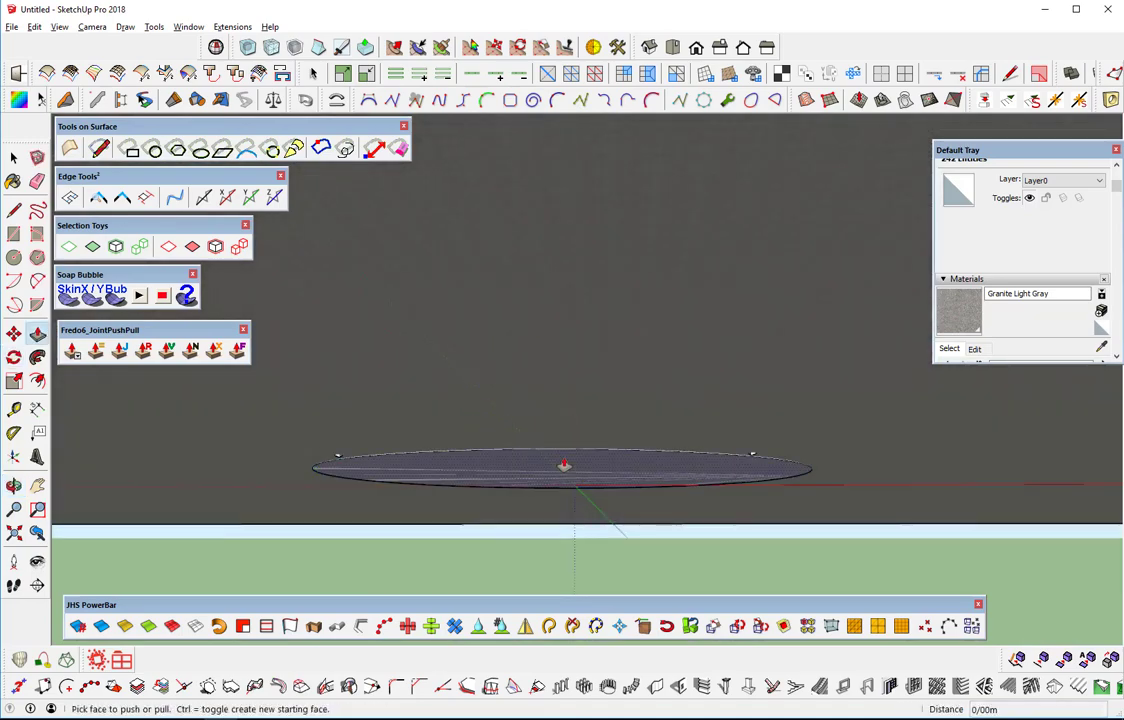
mouse_move(564, 464)
middle_mouse_down()
mouse_move(562, 452)
mouse_move(570, 477)
mouse_move(627, 469)
mouse_move(522, 419)
mouse_move(510, 469)
middle_mouse_up()
scroll(626, 466, "up", 2)
scroll(622, 464, "up", 2)
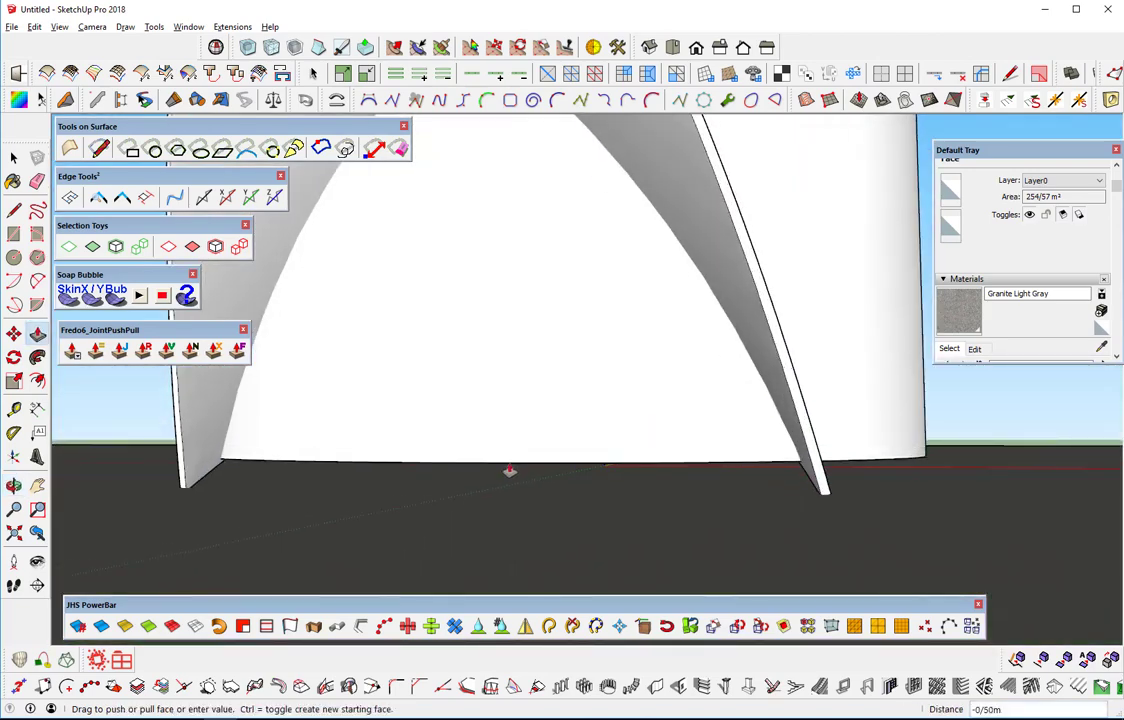
mouse_move(510, 469)
left_mouse_down()
mouse_move(507, 482)
mouse_move(363, 545)
mouse_move(246, 479)
mouse_move(204, 473)
left_mouse_up()
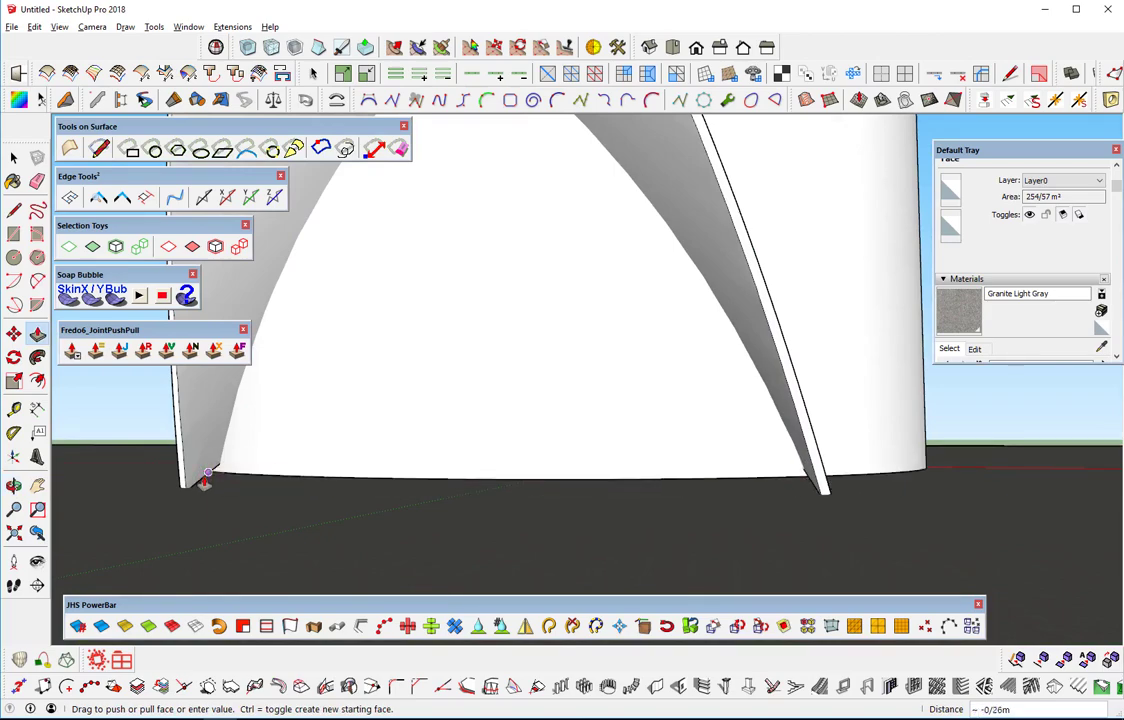
left_click_drag(204, 473, 204, 474)
mouse_move(437, 494)
middle_mouse_down()
mouse_move(517, 442)
mouse_move(552, 482)
mouse_move(641, 467)
mouse_move(743, 484)
mouse_move(657, 494)
middle_mouse_up()
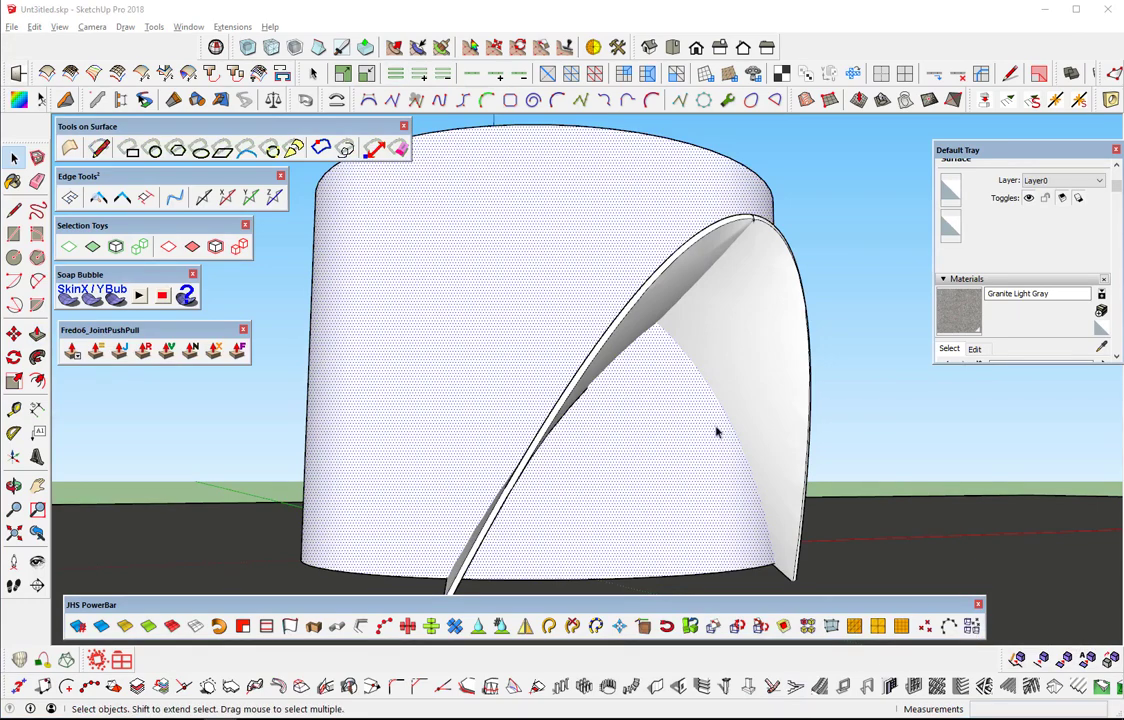
Step: Intersect the shell group with the cylinder via Intersect Faces With Selection, then clear the selection
mouse_move(686, 298)
middle_mouse_down()
mouse_move(627, 434)
mouse_move(577, 343)
middle_mouse_up()
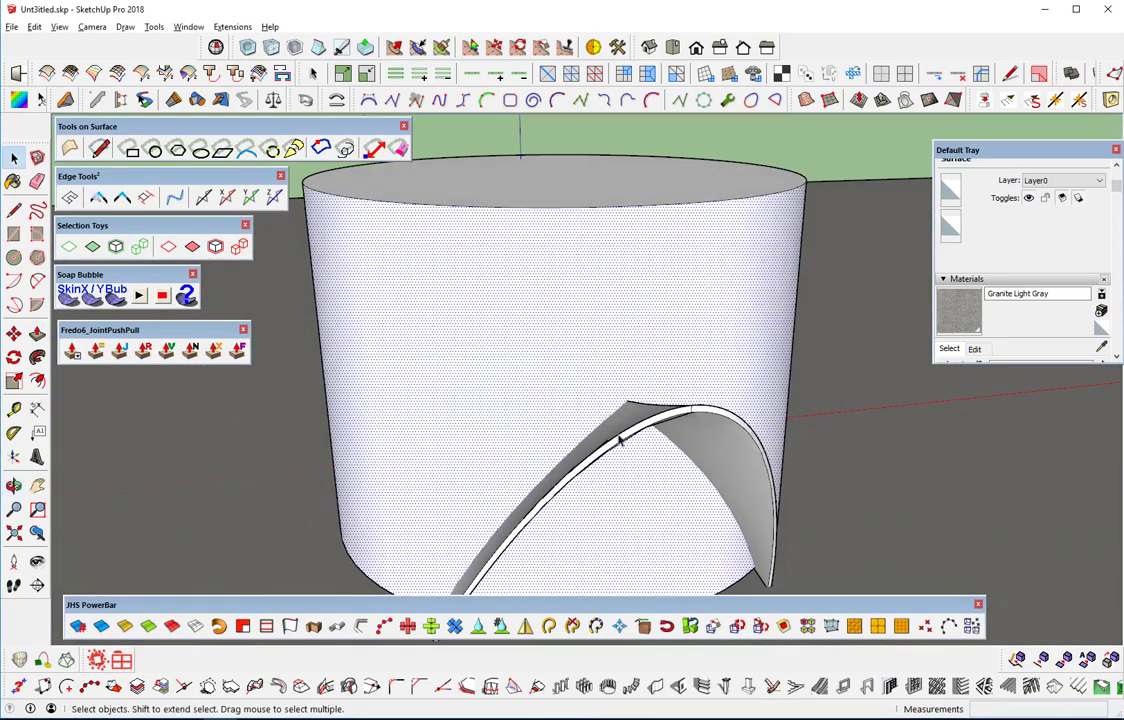
left_click(630, 425)
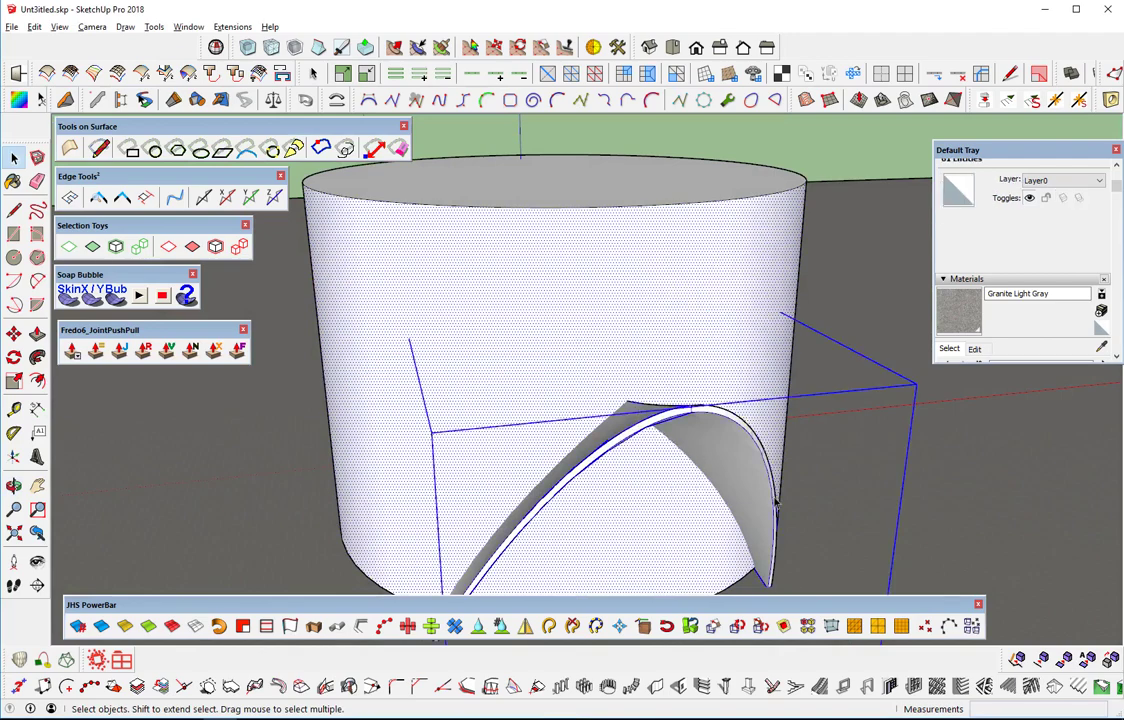
mouse_move(776, 503)
middle_mouse_down()
mouse_move(662, 499)
mouse_move(642, 376)
middle_mouse_up()
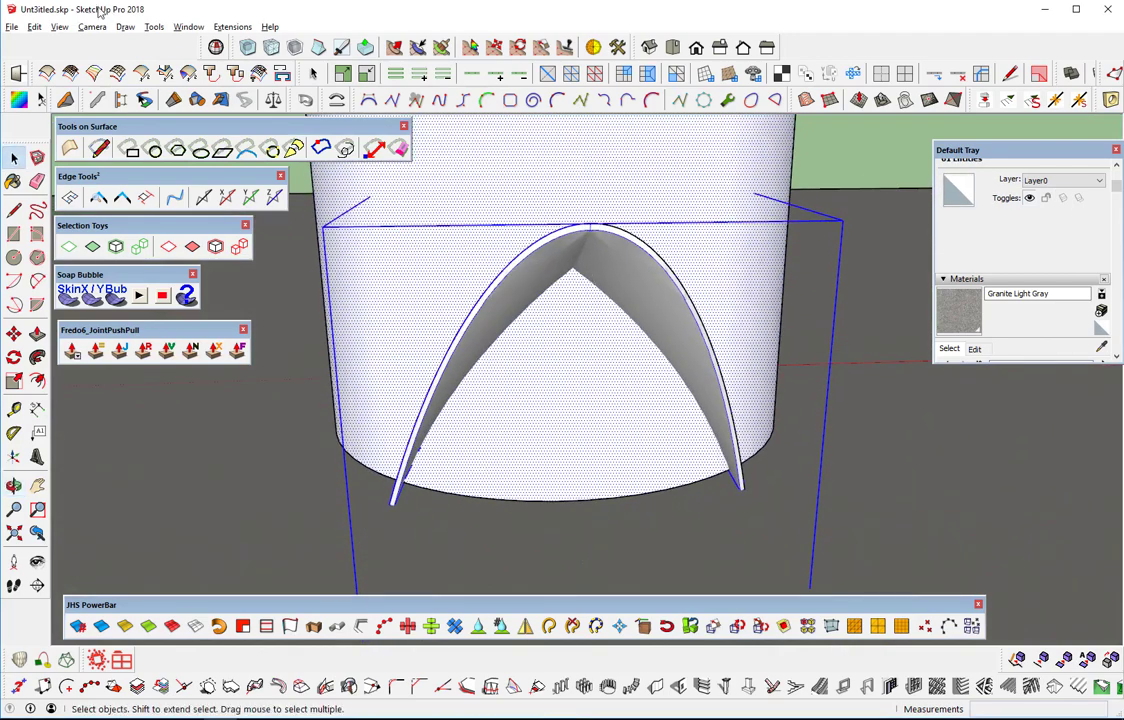
left_click(35, 28)
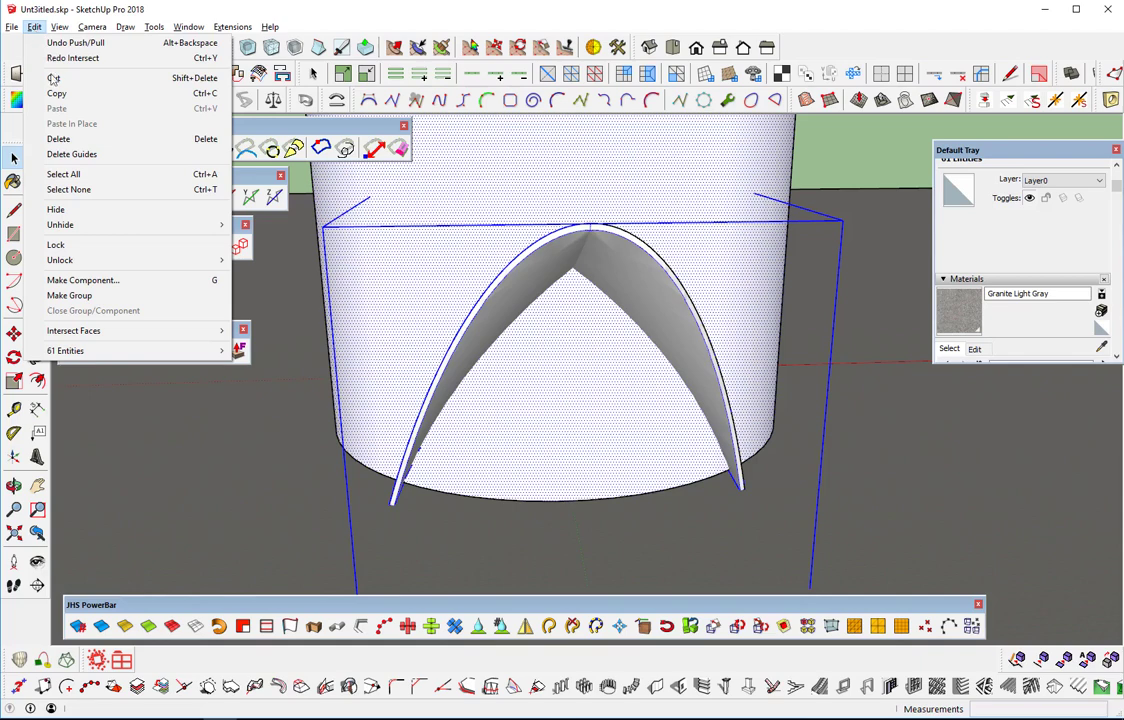
mouse_move(74, 331)
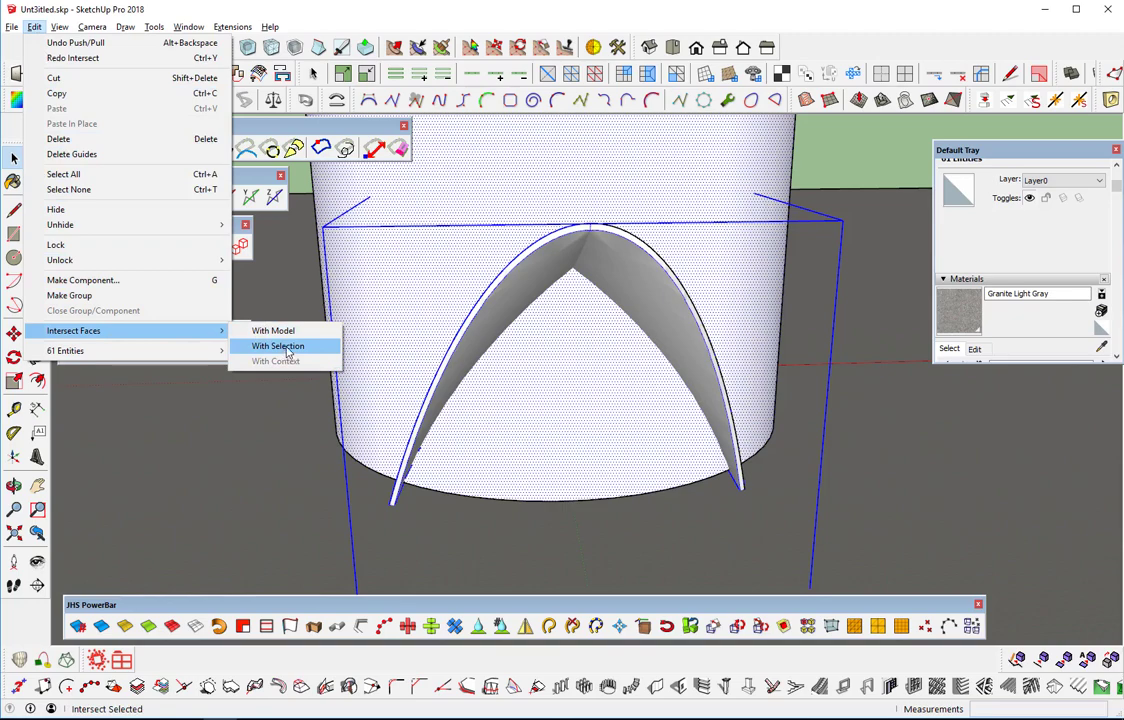
left_click(287, 350)
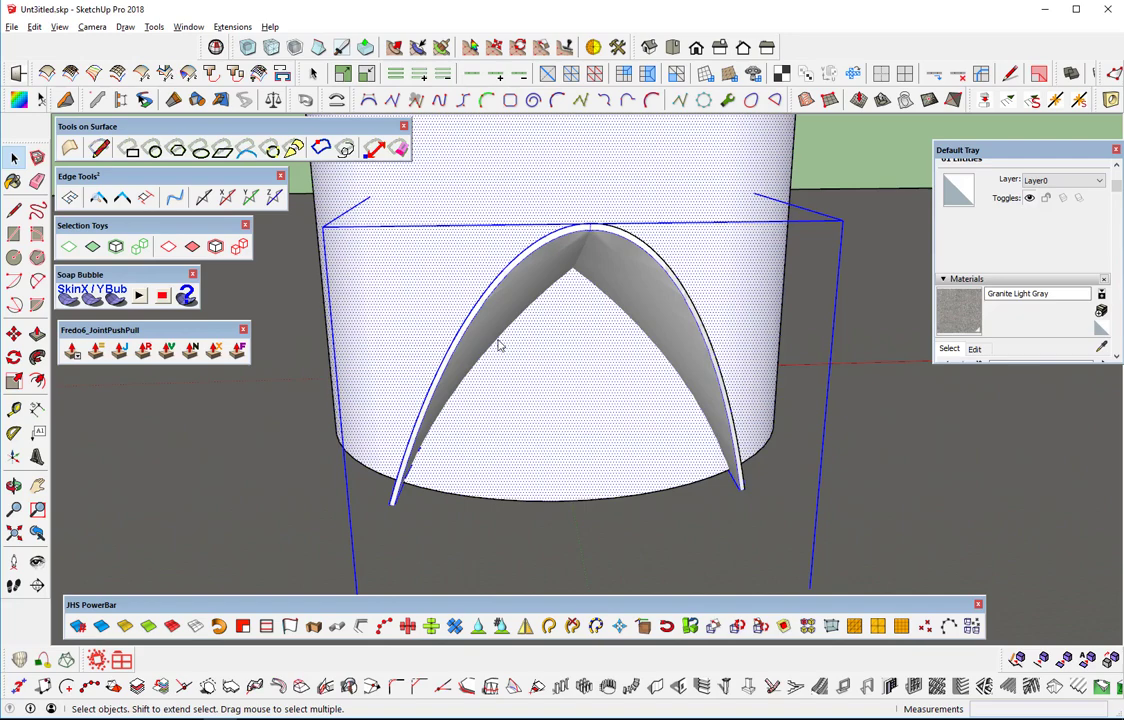
key("ctrl+t")
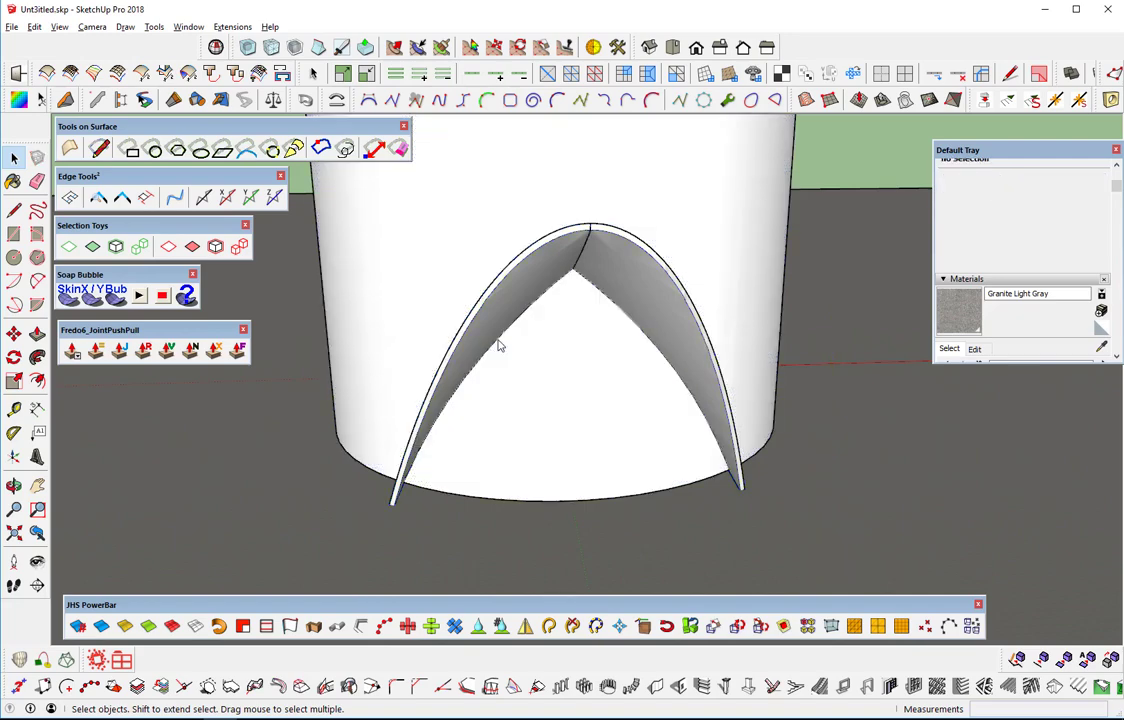
mouse_move(532, 284)
middle_mouse_down()
mouse_move(610, 389)
mouse_move(620, 356)
middle_mouse_up()
Step: Check the split inner face, then select and delete the cylinder's front wall
left_click(599, 369)
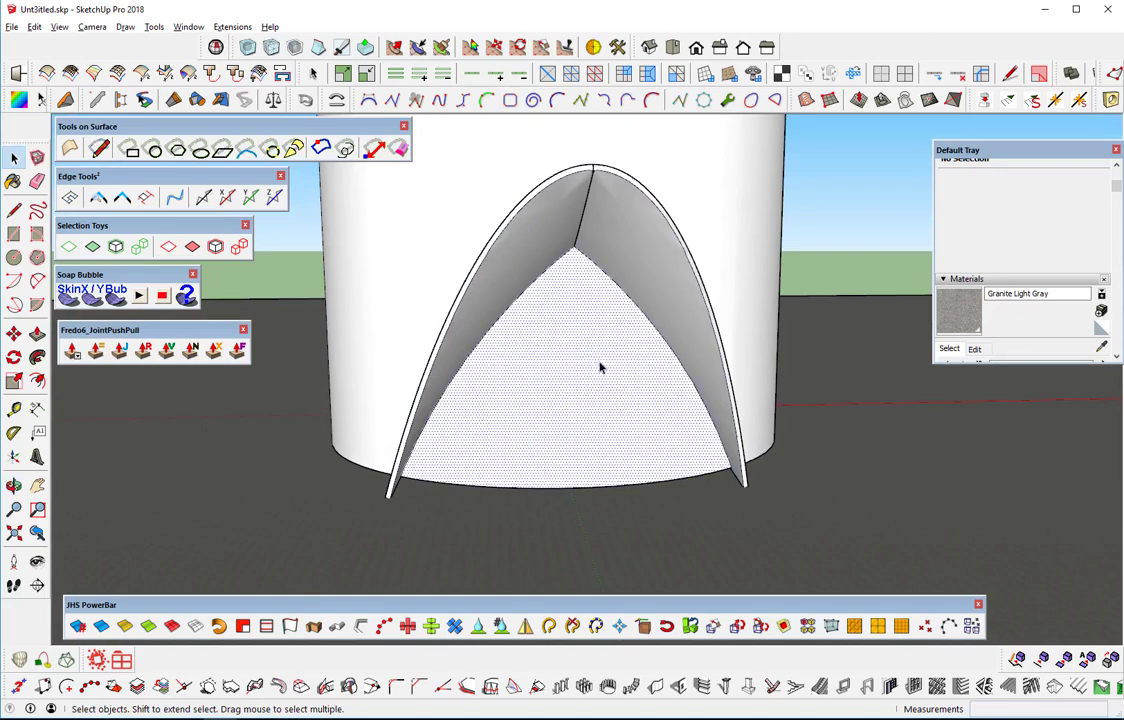
middle_click_drag(519, 408, 647, 396)
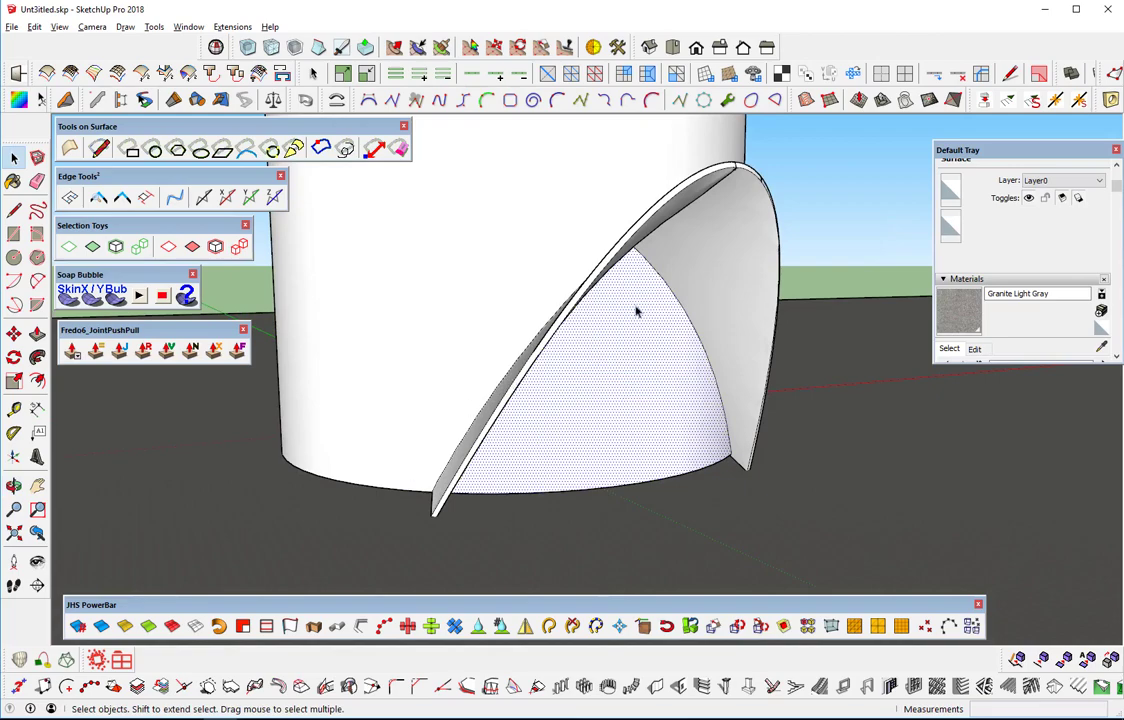
mouse_move(636, 312)
middle_mouse_down()
mouse_move(454, 334)
mouse_move(600, 293)
mouse_move(533, 283)
middle_mouse_up()
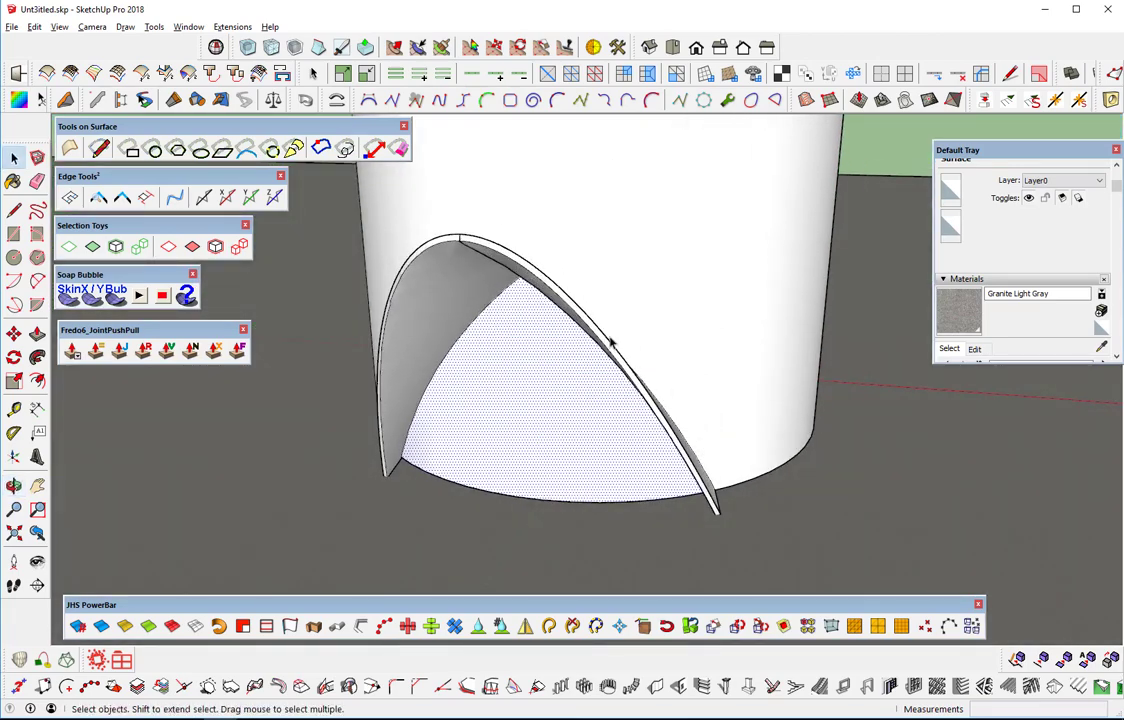
mouse_move(610, 343)
middle_mouse_down()
mouse_move(582, 414)
mouse_move(803, 404)
middle_mouse_up()
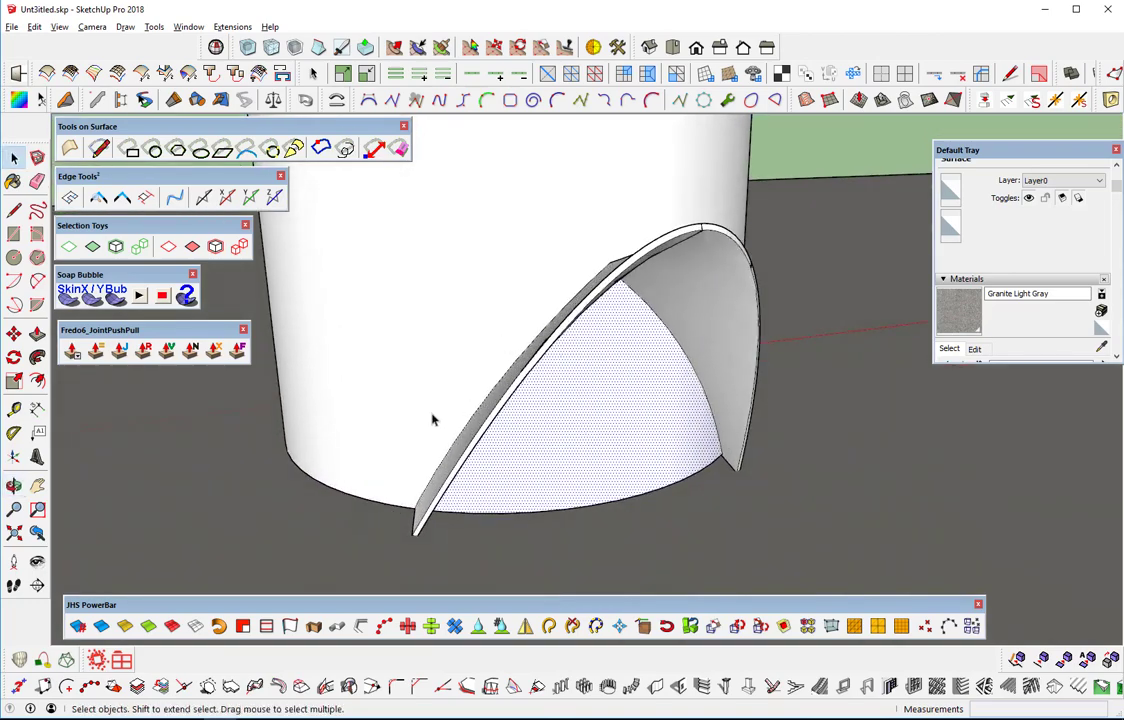
scroll(432, 420, "down", 3)
mouse_move(532, 346)
middle_mouse_down()
mouse_move(432, 296)
mouse_move(577, 245)
middle_mouse_up()
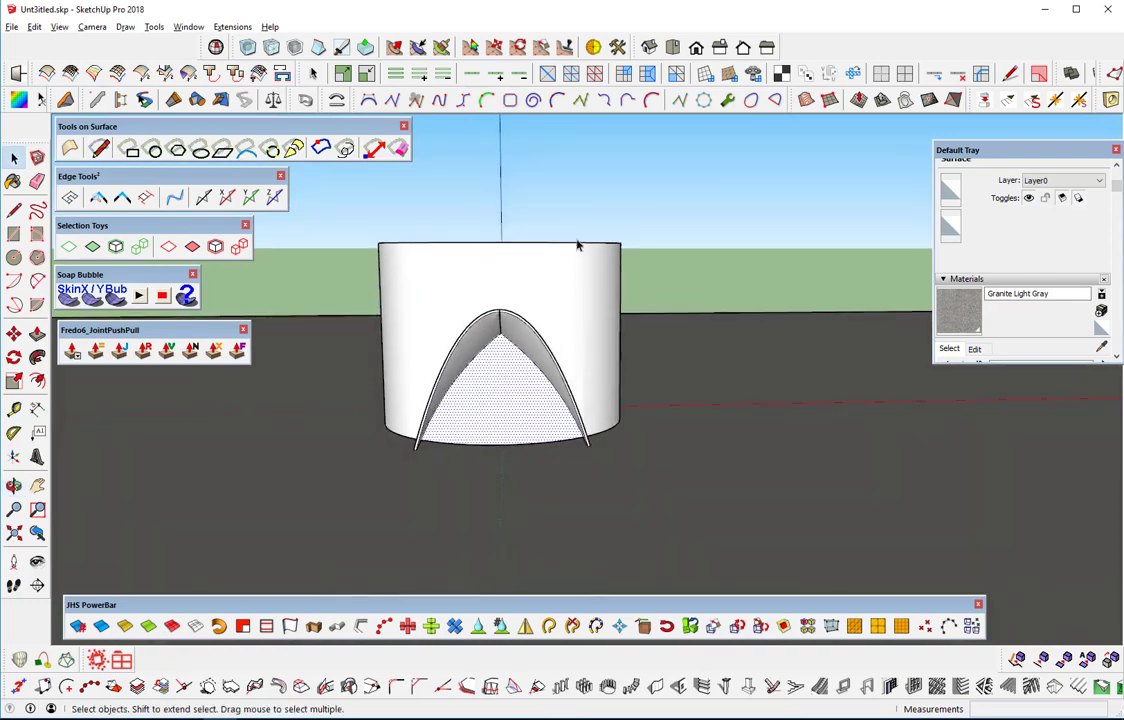
left_click_drag(333, 284, 381, 333)
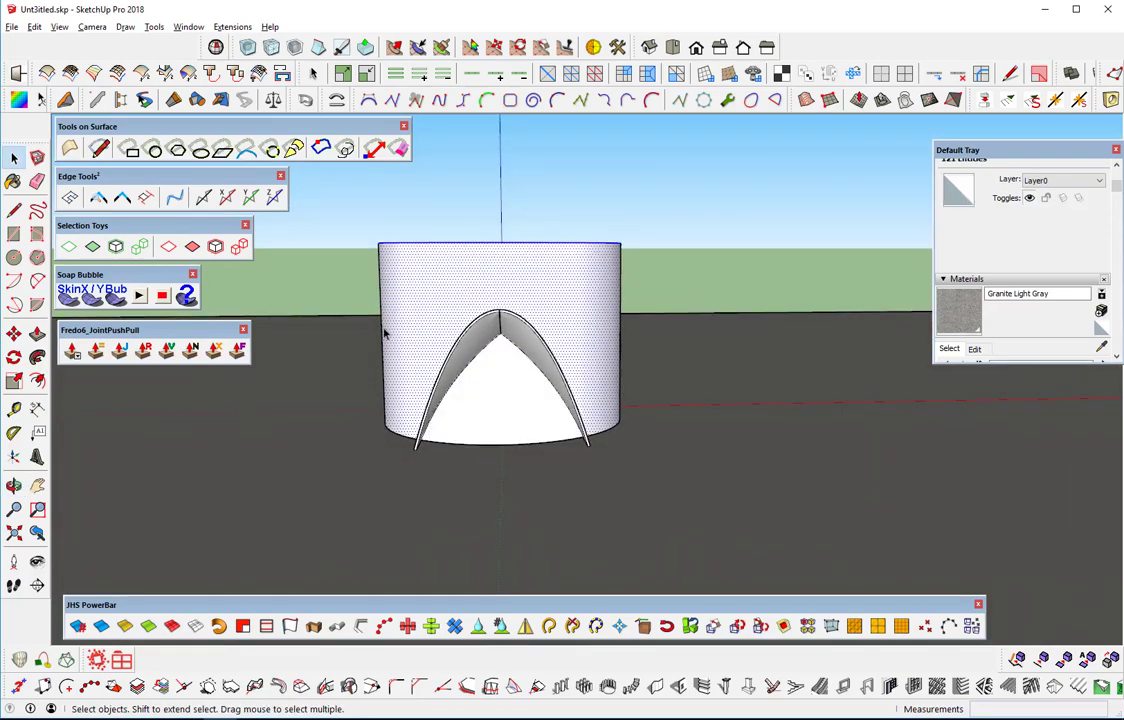
key("Delete")
Step: Select the pointed inner curved face together with the arch shell
middle_click_drag(497, 376, 421, 499)
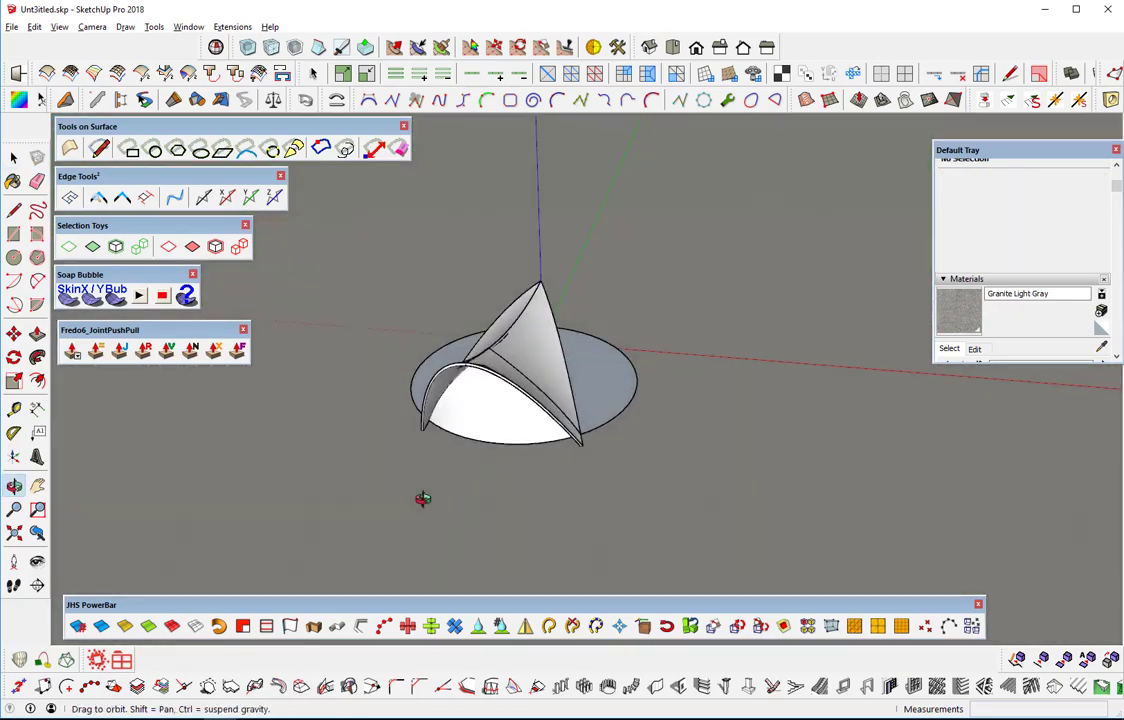
mouse_move(618, 344)
middle_mouse_down()
mouse_move(529, 464)
mouse_move(575, 246)
mouse_move(720, 216)
mouse_move(595, 427)
middle_mouse_up()
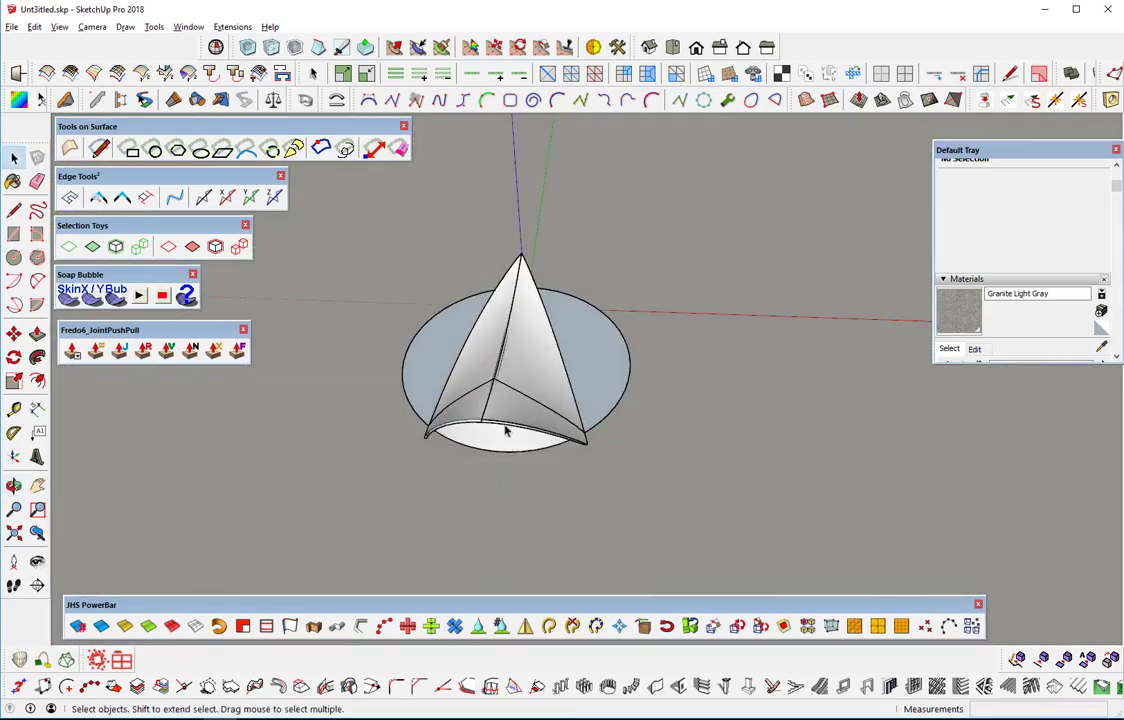
mouse_move(509, 432)
middle_mouse_down()
mouse_move(519, 276)
mouse_move(535, 231)
mouse_move(344, 301)
mouse_move(553, 263)
middle_mouse_up()
scroll(481, 452, "up", 2)
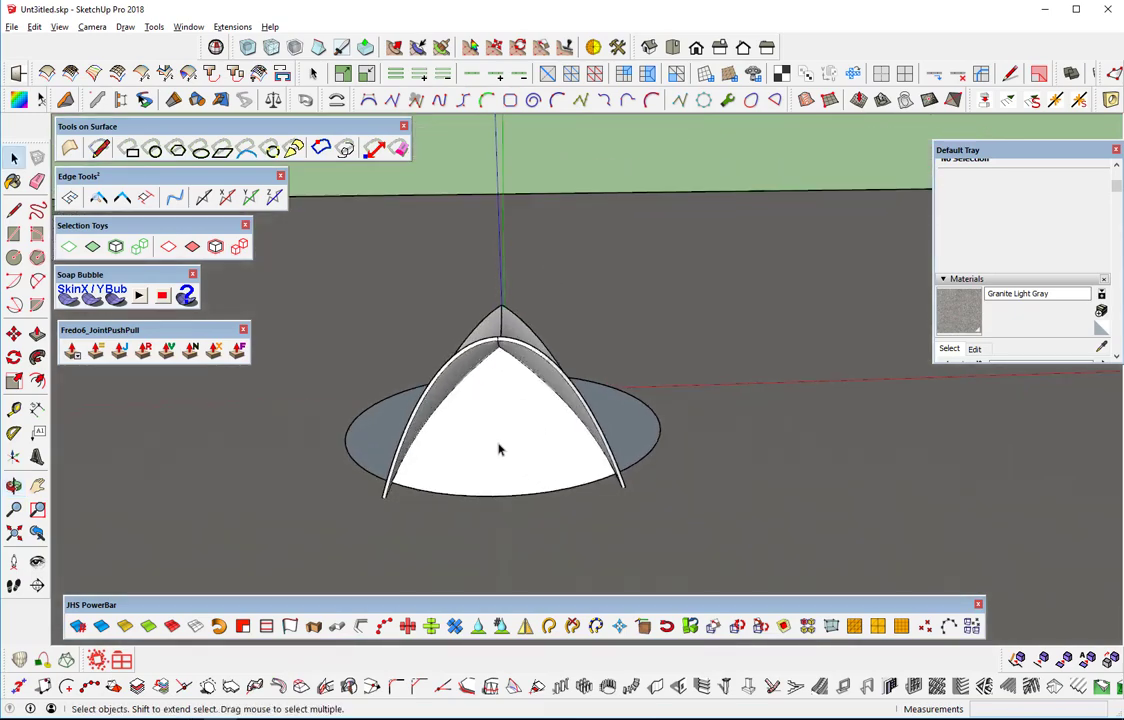
scroll(499, 449, "up", 2)
scroll(499, 449, "up", 2)
mouse_move(494, 469)
middle_mouse_down()
mouse_move(401, 396)
mouse_move(384, 421)
mouse_move(509, 432)
mouse_move(572, 452)
mouse_move(516, 457)
middle_mouse_up()
left_click(512, 400)
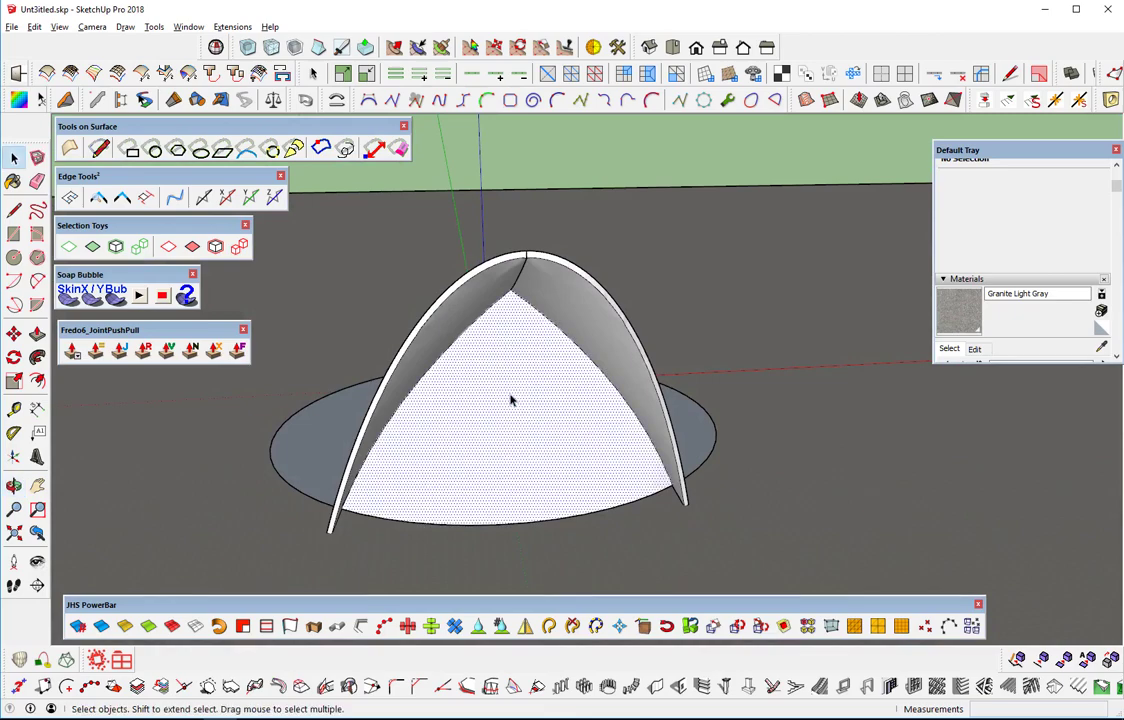
left_click(497, 283, "shift")
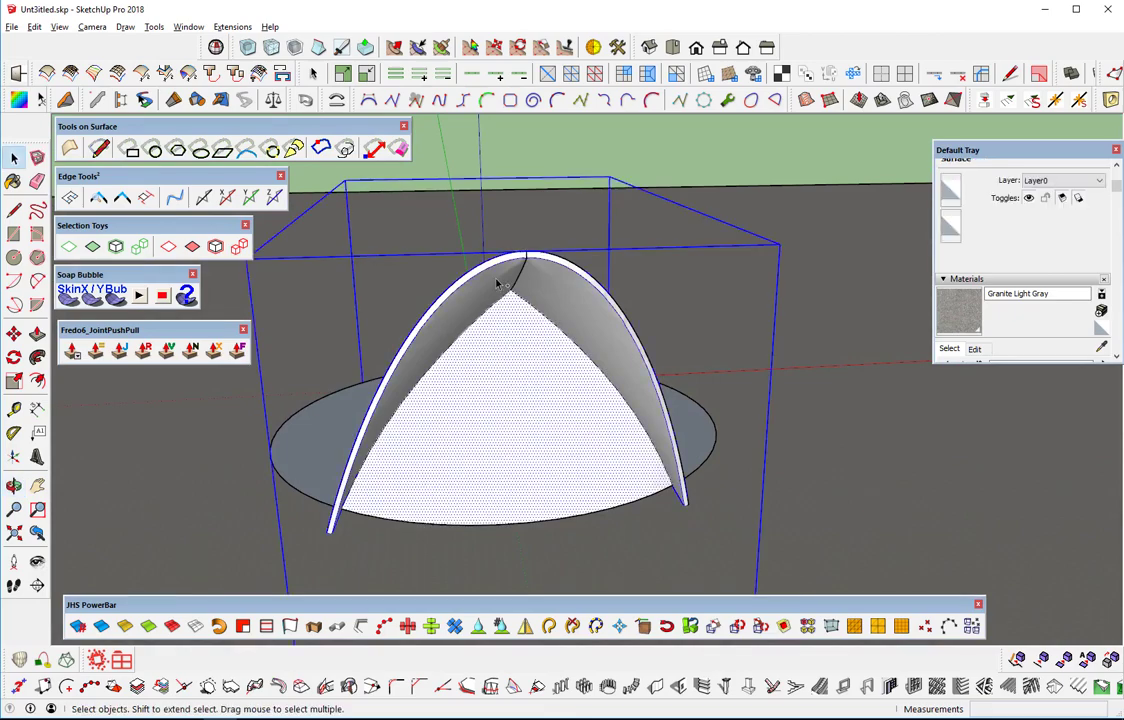
Step: Turn the selected arch shell and inner face into a component
right_click(492, 370)
left_click(549, 461)
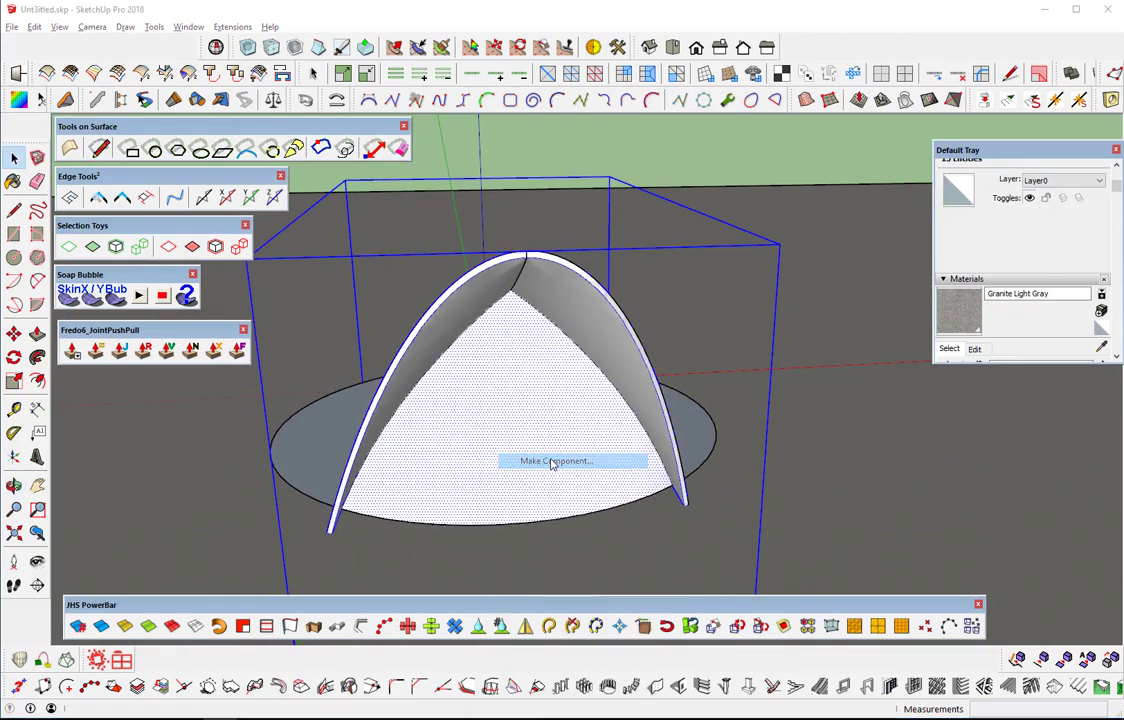
left_click(485, 507)
mouse_move(594, 344)
middle_mouse_down()
mouse_move(512, 443)
mouse_move(552, 431)
middle_mouse_up()
scroll(552, 431, "down", 2)
scroll(548, 441, "down", 1)
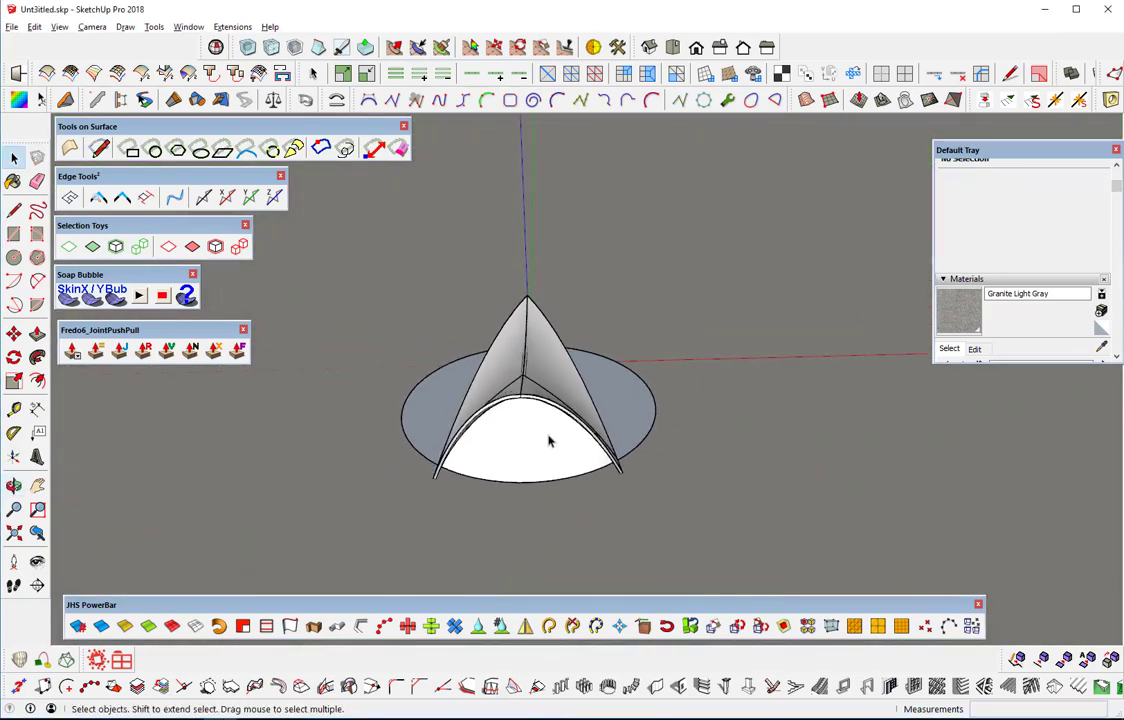
mouse_move(465, 456)
middle_mouse_down()
mouse_move(580, 388)
mouse_move(502, 547)
middle_mouse_up()
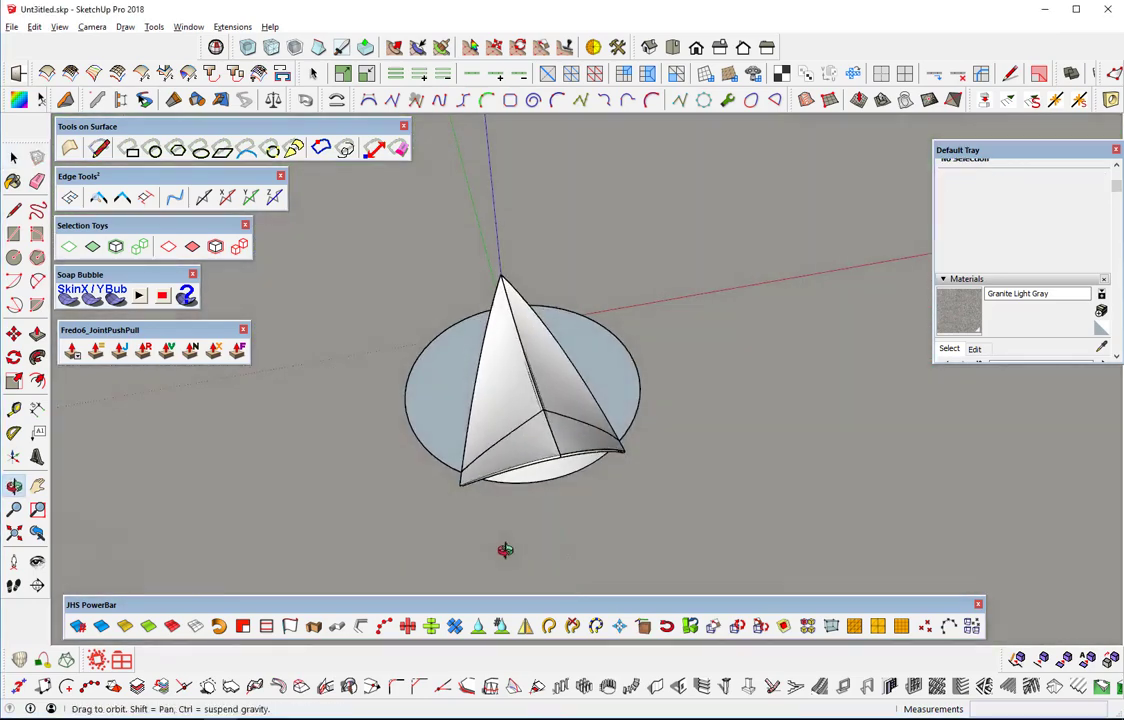
mouse_move(566, 411)
middle_mouse_down()
mouse_move(514, 389)
mouse_move(379, 268)
mouse_move(703, 231)
mouse_move(582, 256)
mouse_move(502, 319)
mouse_move(531, 459)
middle_mouse_up()
Step: Make the front white inner face its own component
left_click(531, 459)
scroll(516, 455, "up", 1)
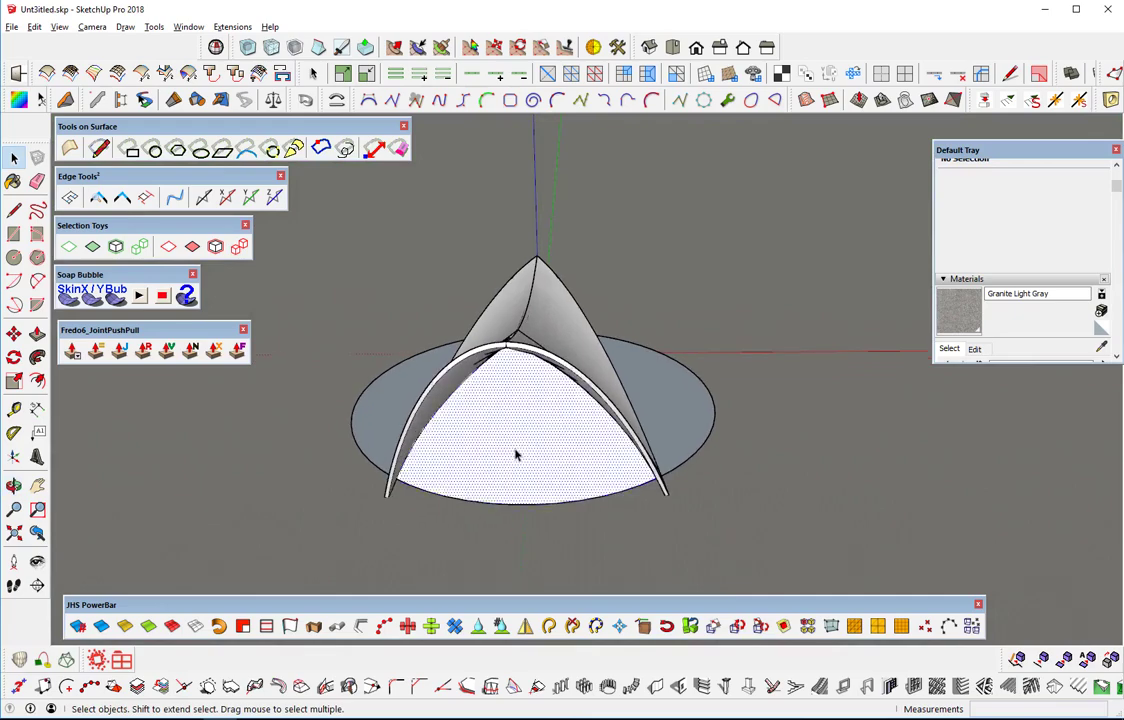
scroll(511, 456, "up", 1)
scroll(516, 460, "up", 2)
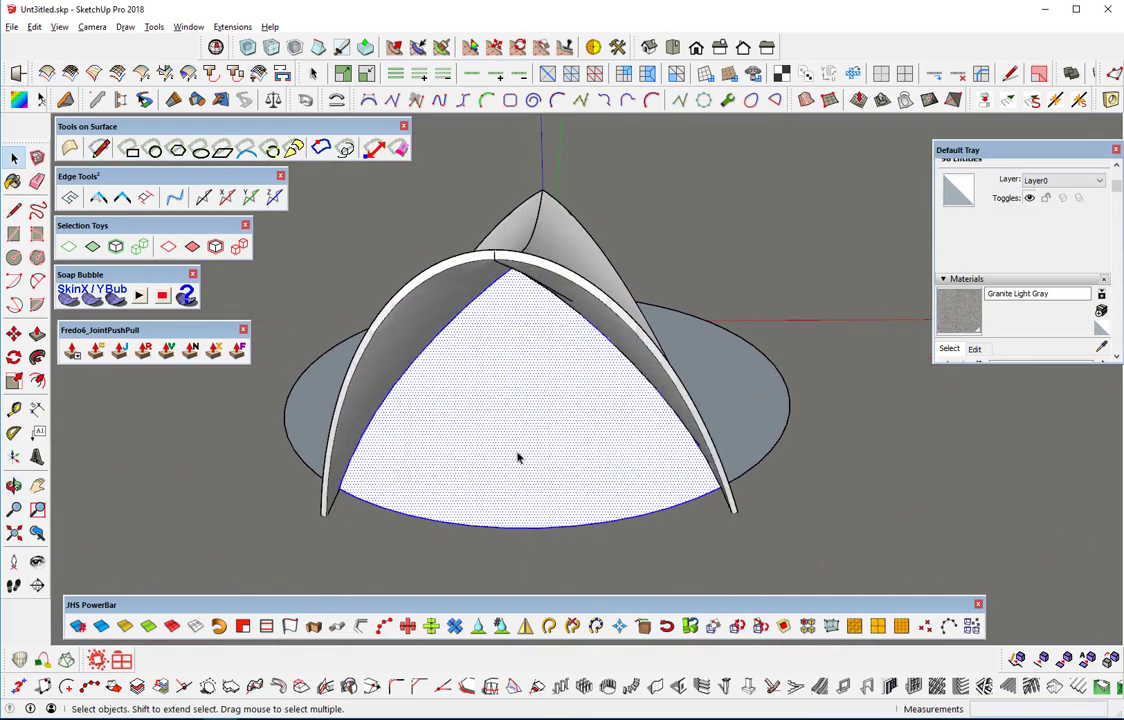
right_click(510, 449)
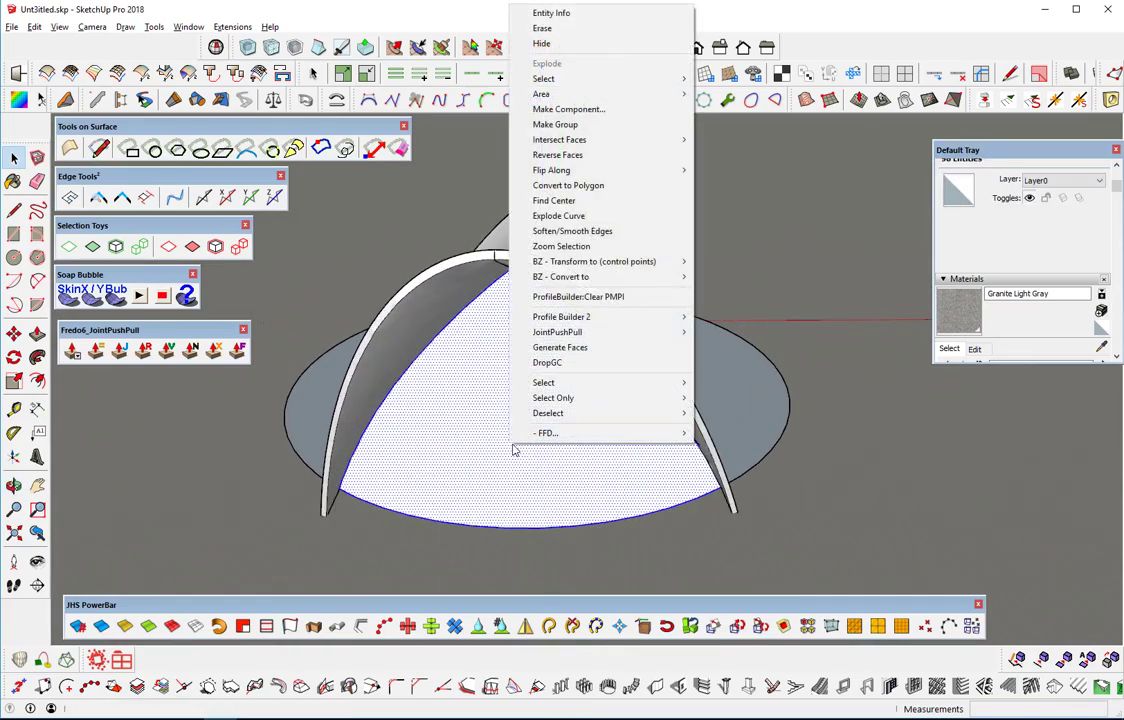
left_click(570, 109)
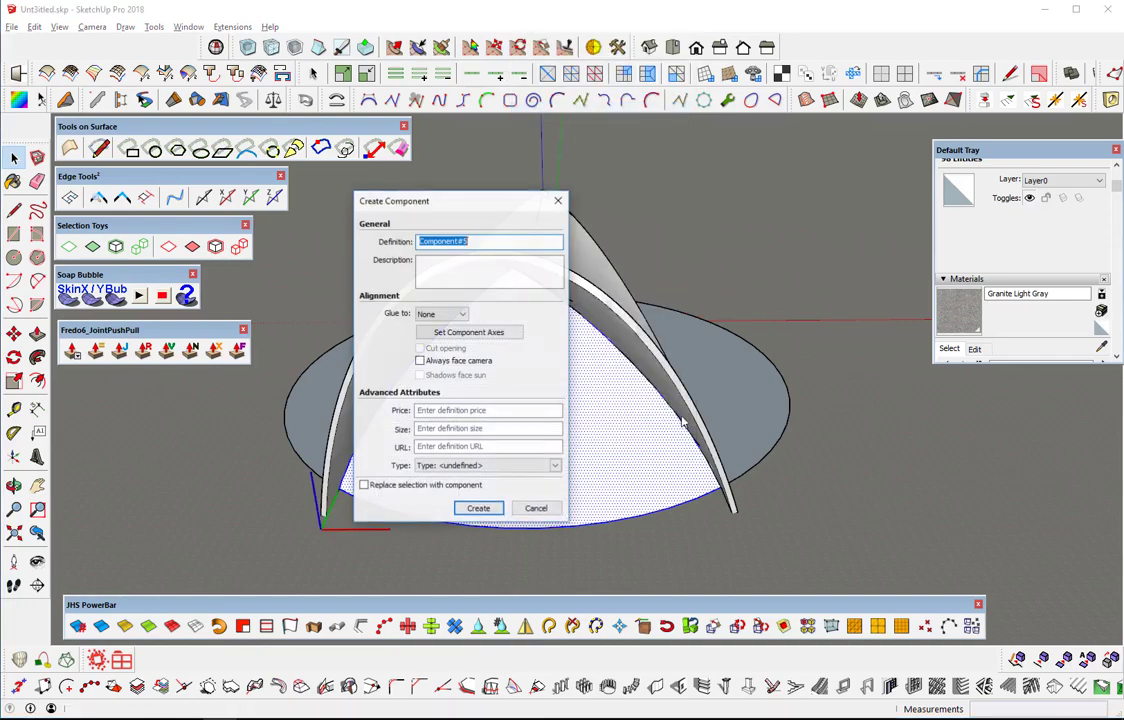
left_click(479, 512)
Step: Select the arch group and briefly enter it to inspect its faces
mouse_move(570, 482)
middle_mouse_down()
mouse_move(527, 268)
mouse_move(532, 171)
mouse_move(847, 408)
mouse_move(645, 499)
mouse_move(582, 512)
middle_mouse_up()
scroll(582, 512, "down", 3)
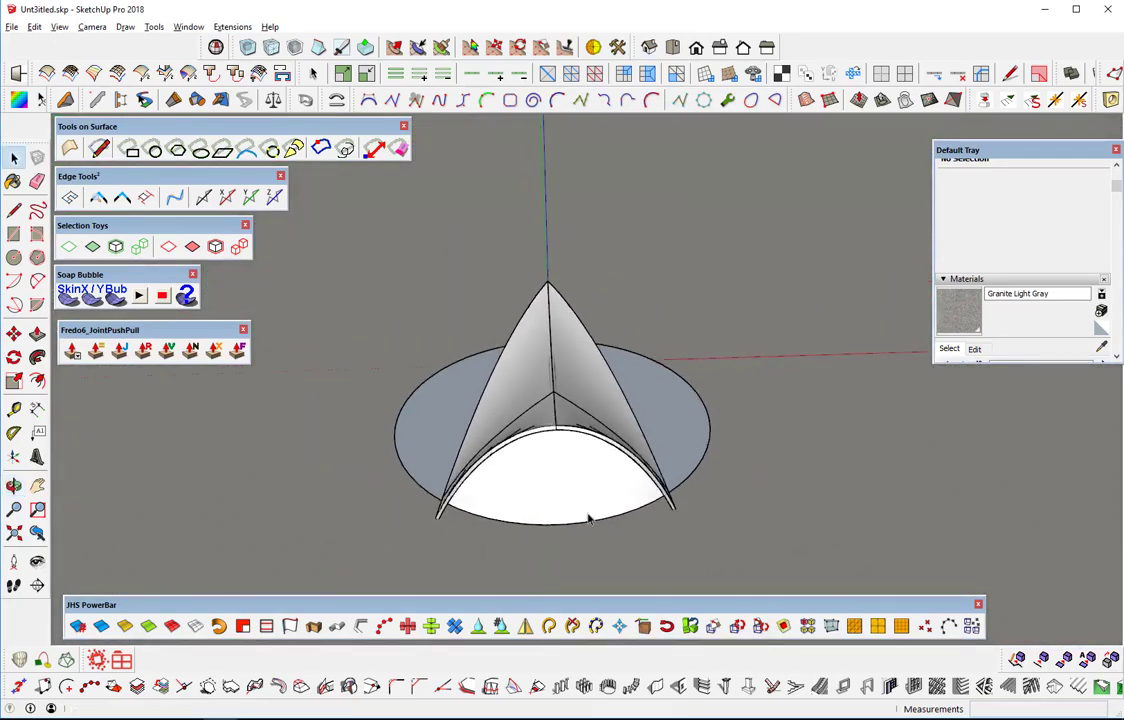
scroll(587, 517, "down", 2)
middle_click_drag(581, 389, 539, 532)
left_click(557, 409)
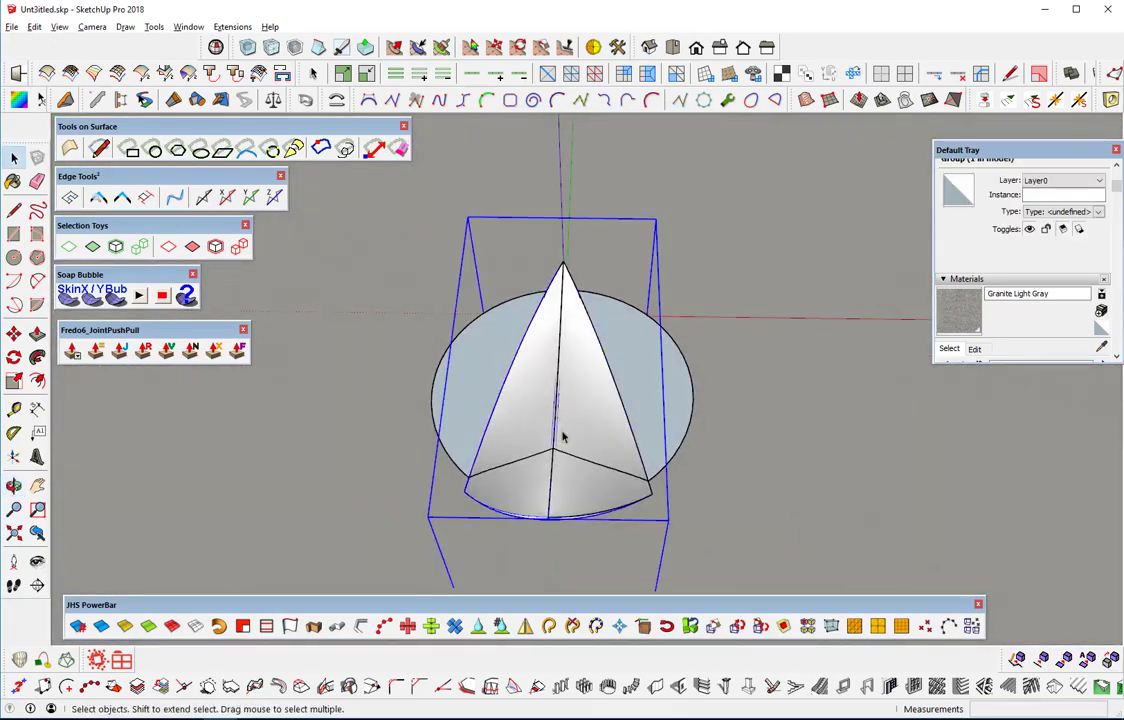
mouse_move(562, 434)
middle_mouse_down()
mouse_move(583, 233)
mouse_move(632, 125)
mouse_move(700, 125)
mouse_move(591, 341)
middle_mouse_up()
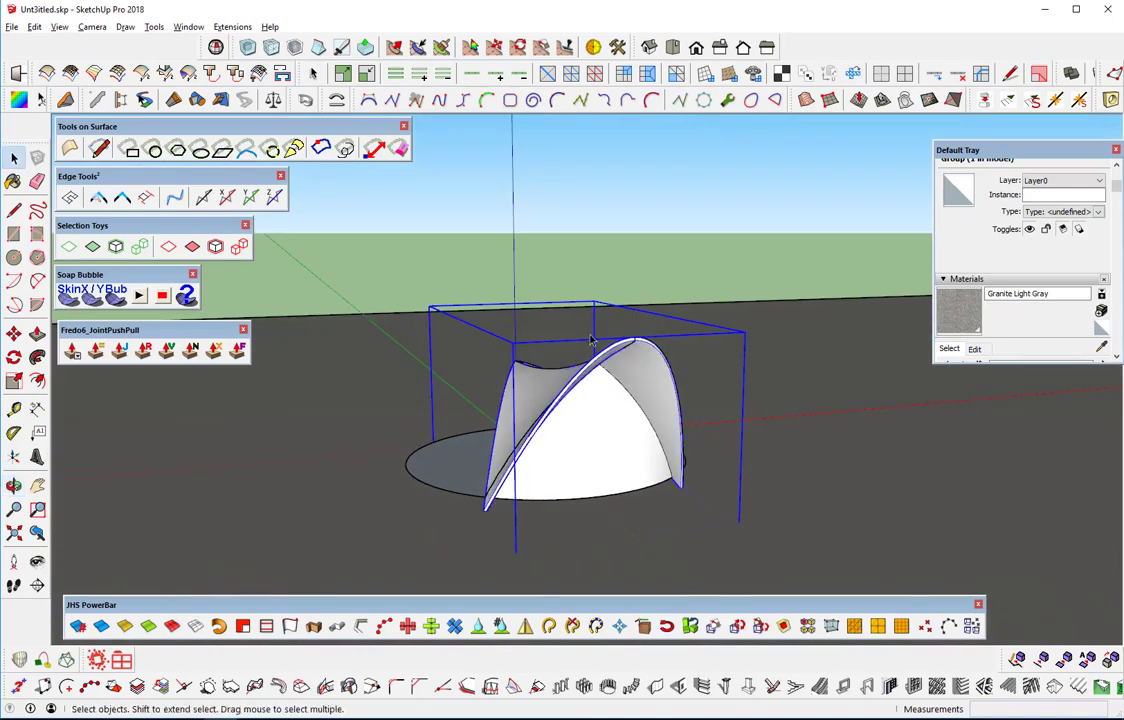
double_click(603, 421)
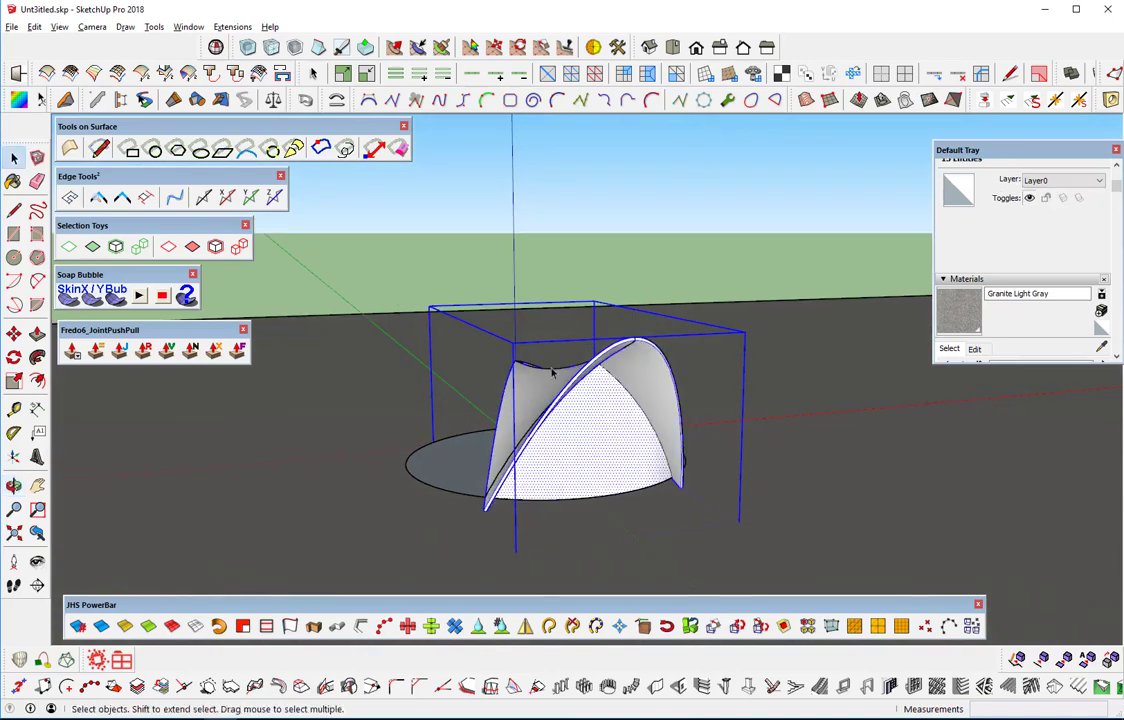
left_click(450, 263)
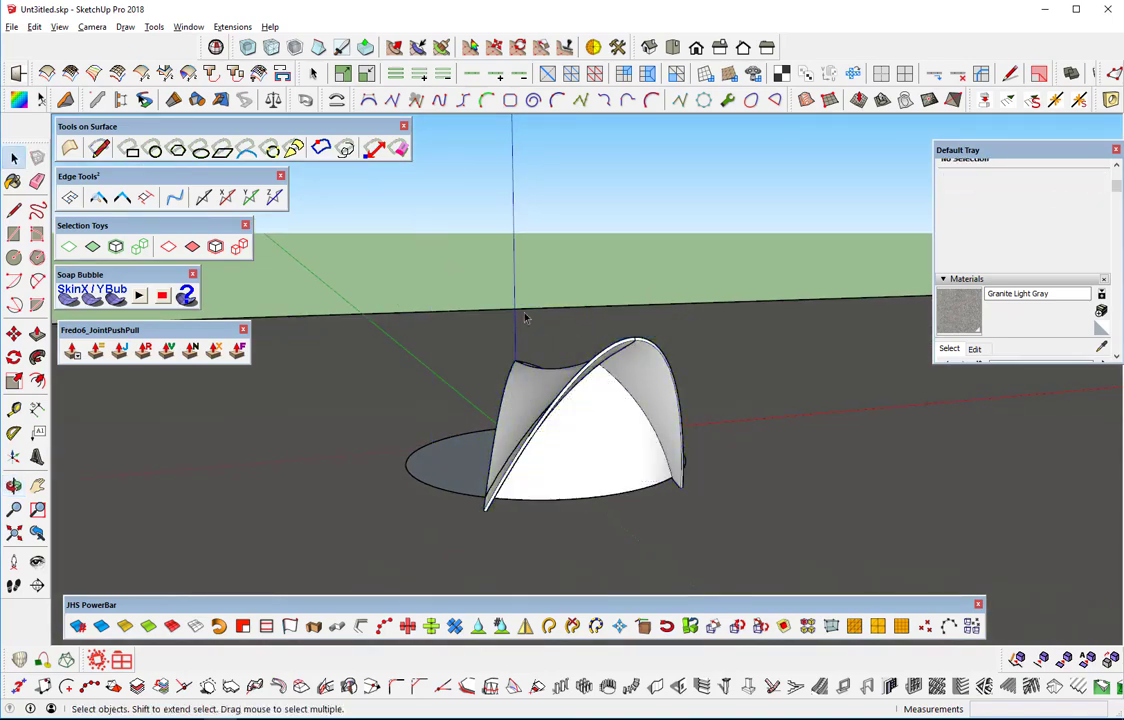
Step: Make the curved inner face a component and select the resulting shell component
mouse_move(527, 318)
middle_mouse_down()
mouse_move(572, 482)
mouse_move(575, 450)
mouse_move(532, 384)
mouse_move(534, 359)
mouse_move(578, 427)
middle_mouse_up()
left_click(577, 431)
scroll(578, 427, "up", 1)
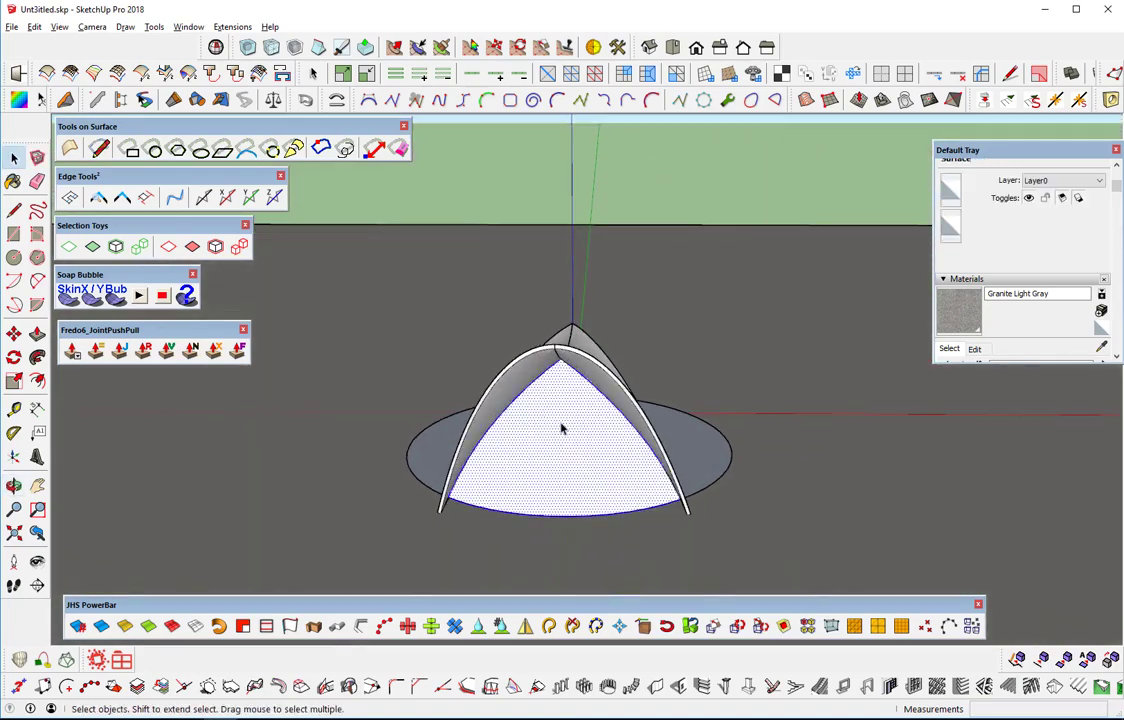
right_click(561, 428)
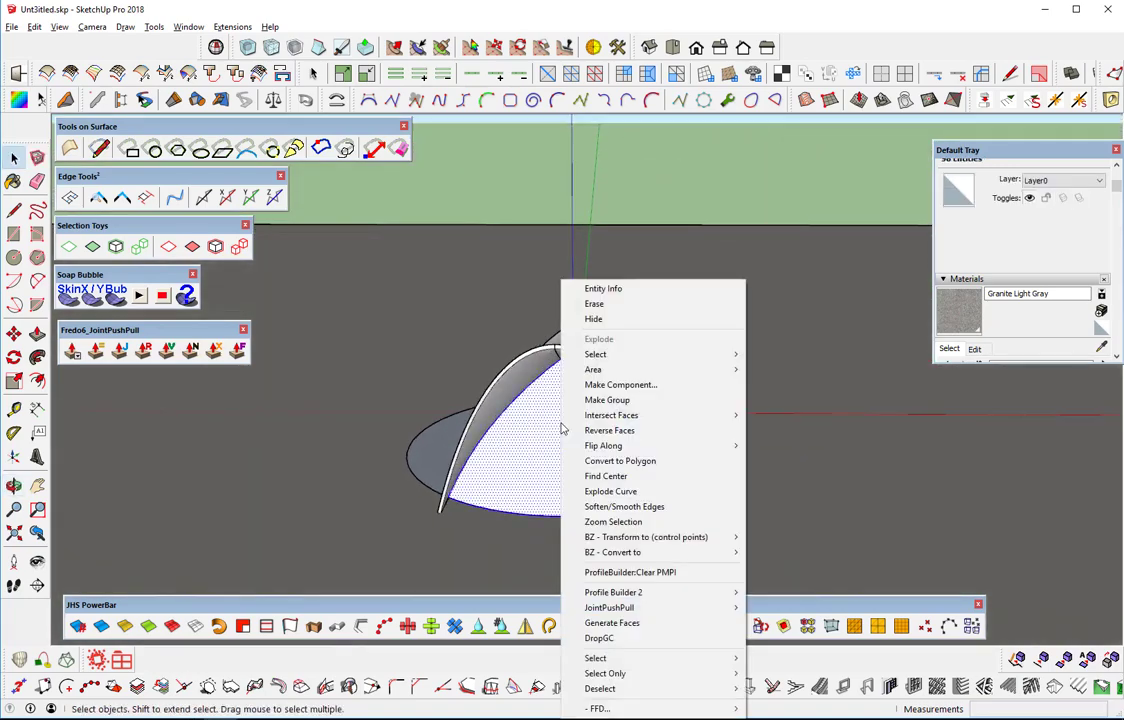
left_click(622, 386)
left_click(474, 506)
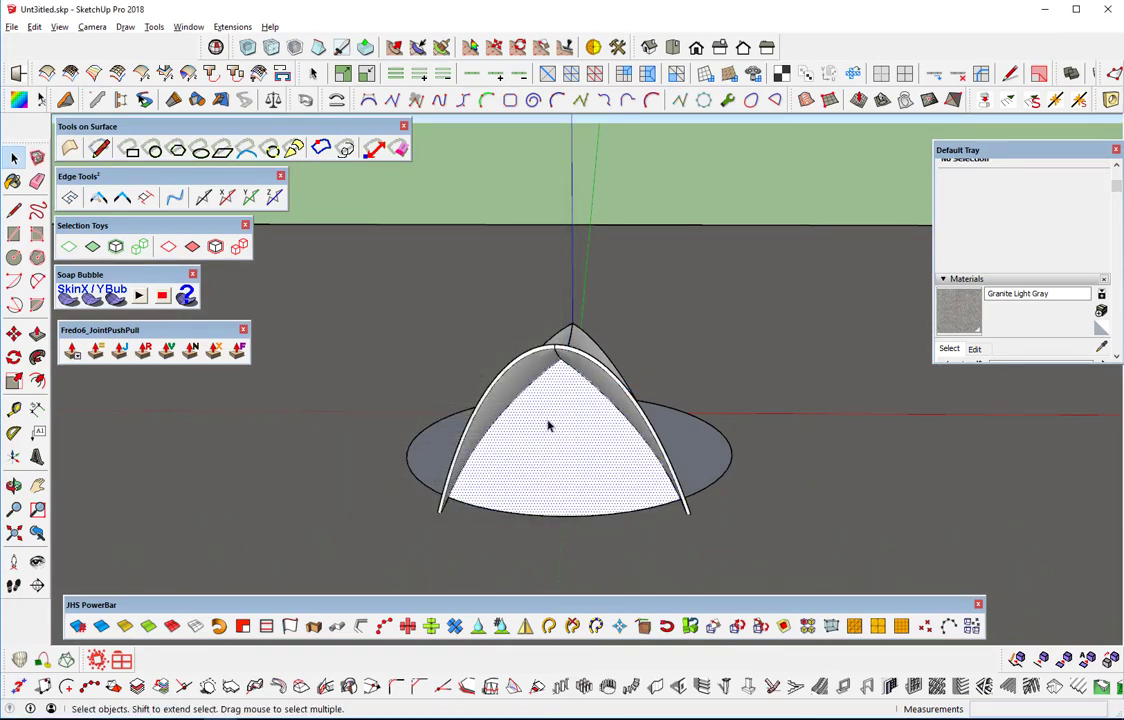
mouse_move(548, 425)
middle_mouse_down()
mouse_move(602, 464)
mouse_move(602, 525)
middle_mouse_up()
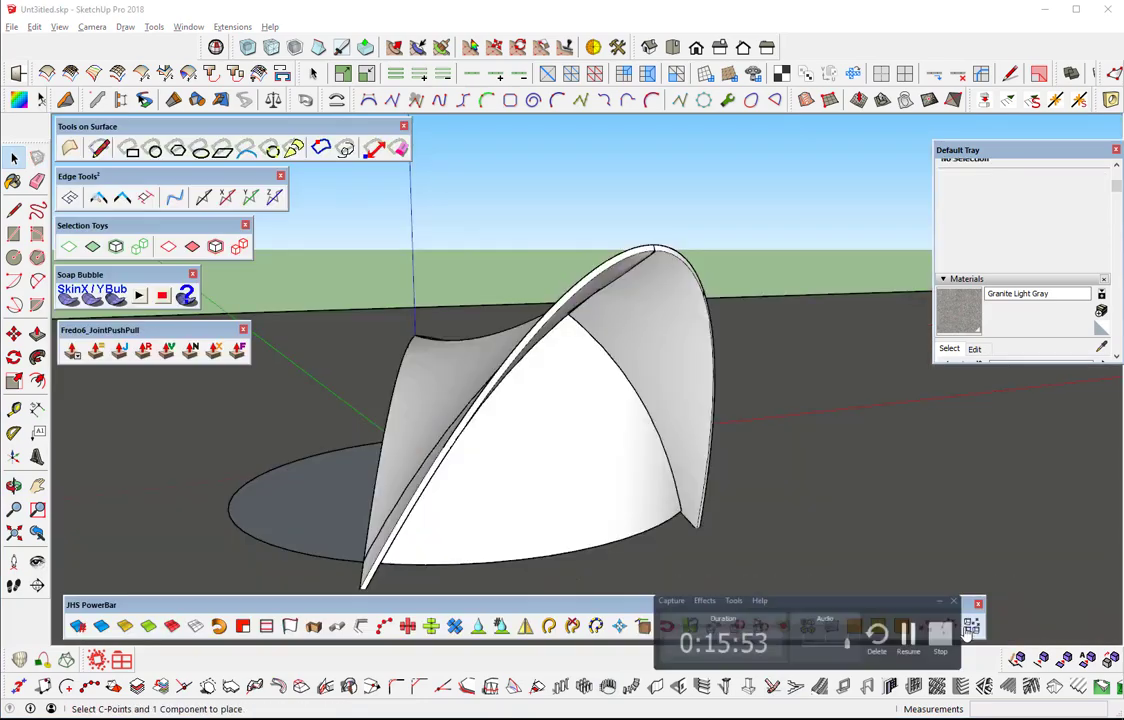
middle_click_drag(600, 407, 482, 492)
left_click(499, 344)
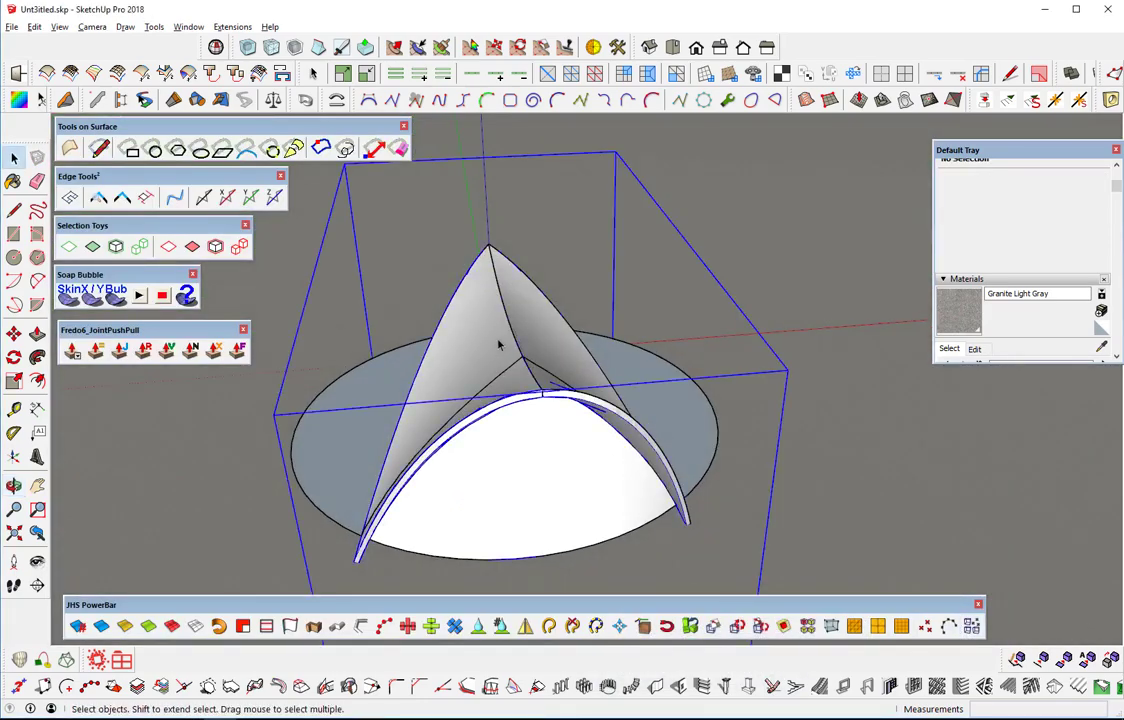
Step: Switch to top view and start rotating the selected shell component
left_click(674, 49)
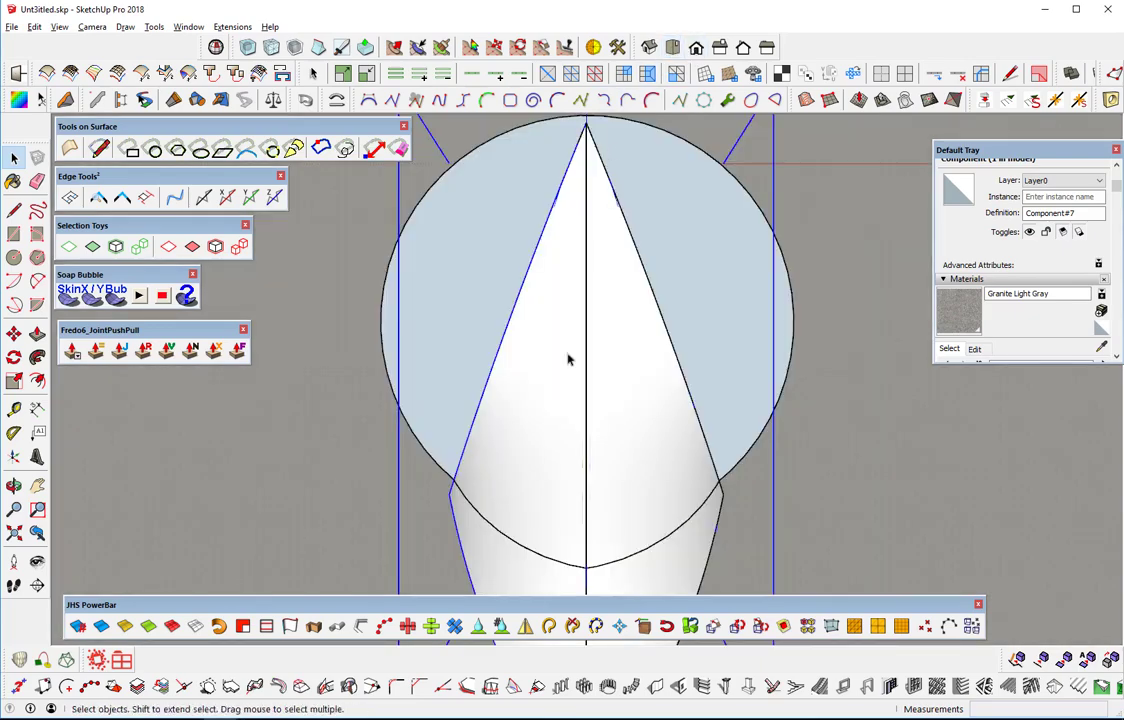
left_click(37, 359)
middle_click_drag(585, 130, 585, 213, "shift")
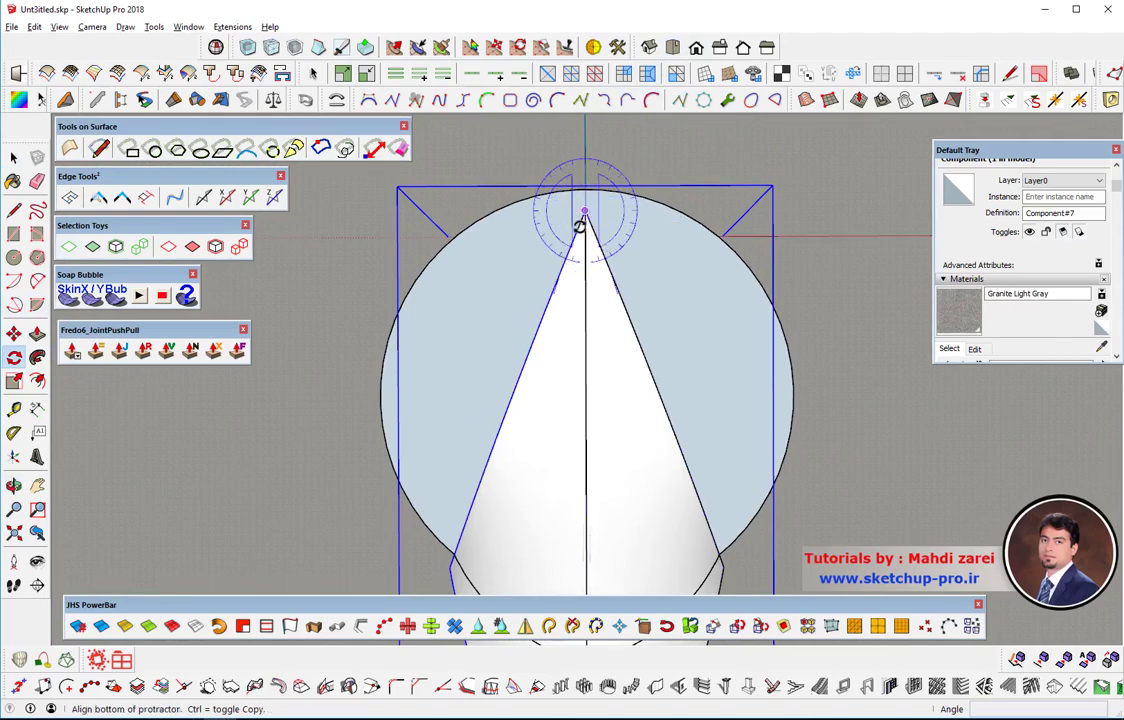
mouse_move(505, 486)
middle_mouse_down()
mouse_move(577, 143)
mouse_move(640, 125)
middle_mouse_up()
scroll(582, 394, "up", 3)
scroll(476, 446, "up", 3)
scroll(476, 446, "down", 2)
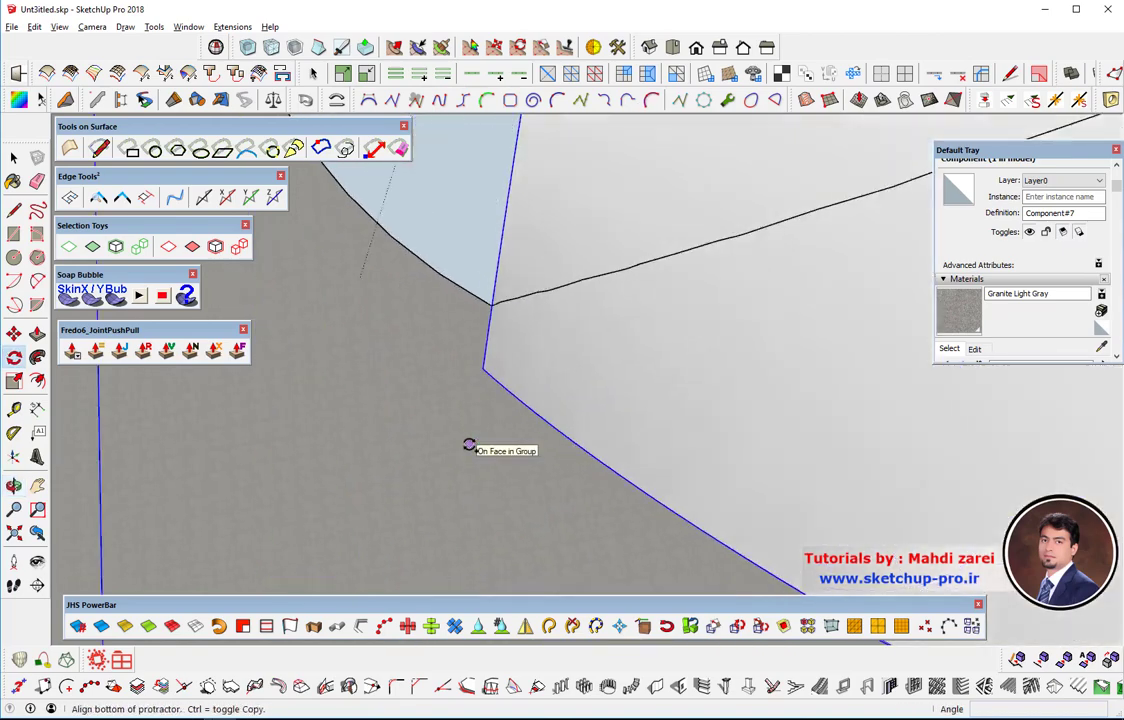
scroll(467, 447, "down", 1)
mouse_move(467, 447)
middle_mouse_down()
mouse_move(512, 186)
mouse_move(491, 287)
middle_mouse_up()
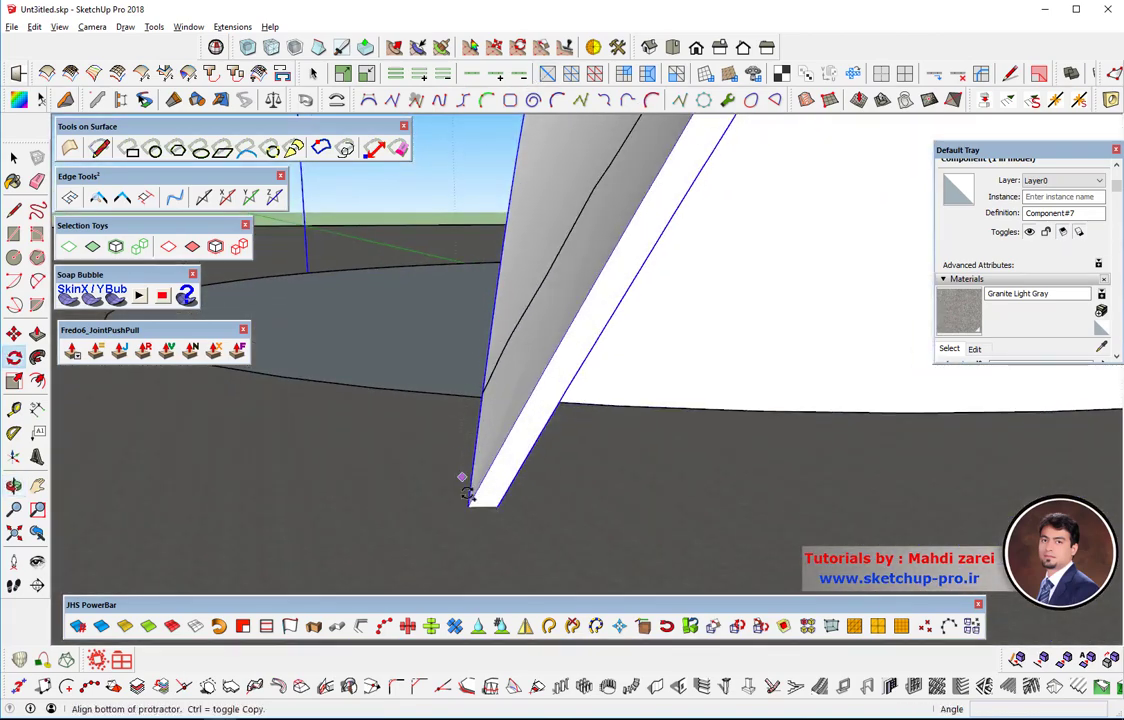
scroll(467, 545, "up", 2)
scroll(466, 545, "up", 2)
scroll(465, 545, "up", 2)
scroll(464, 543, "down", 1)
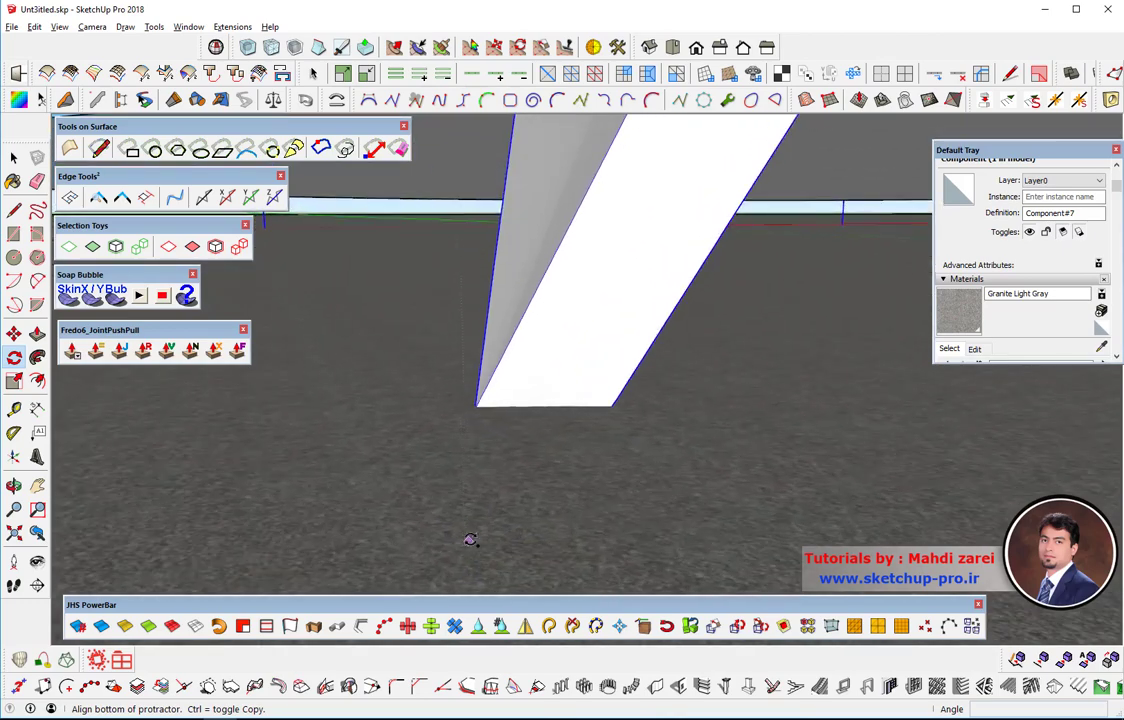
mouse_move(462, 539)
middle_mouse_down()
mouse_move(535, 355)
mouse_move(527, 396)
mouse_move(483, 403)
middle_mouse_up()
Step: Rotate-copy the shell 45° about the centre, producing eight shell petals
key("q")
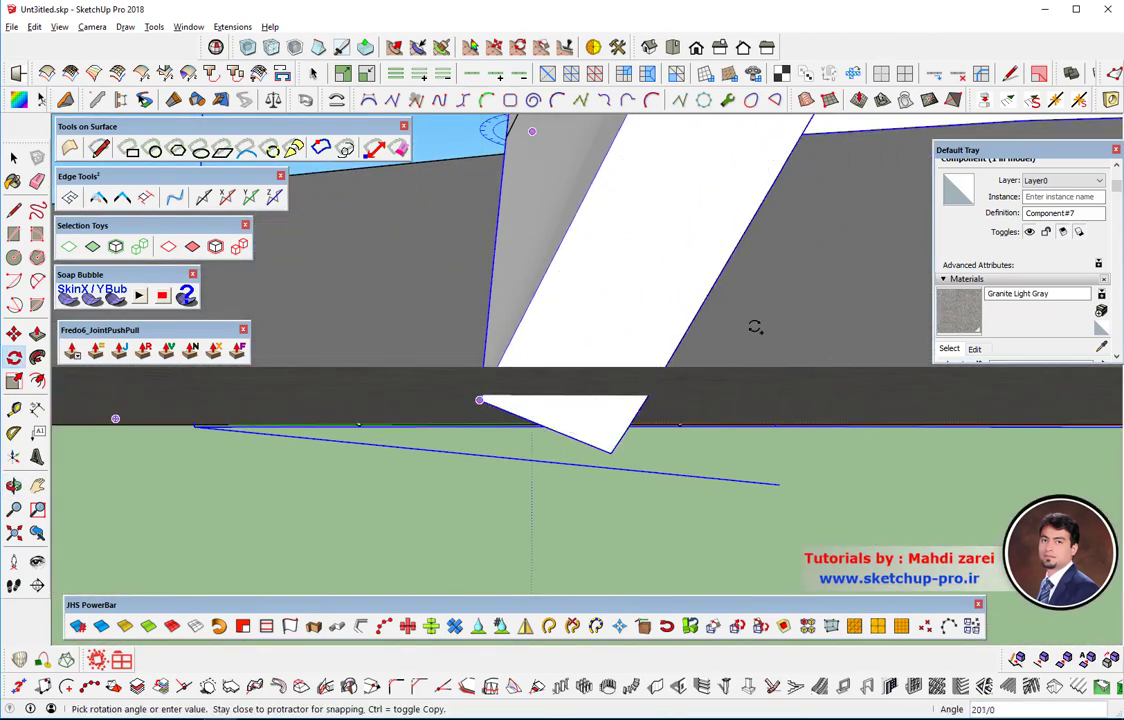
mouse_move(755, 327)
middle_mouse_down()
mouse_move(697, 451)
mouse_move(351, 414)
middle_mouse_up()
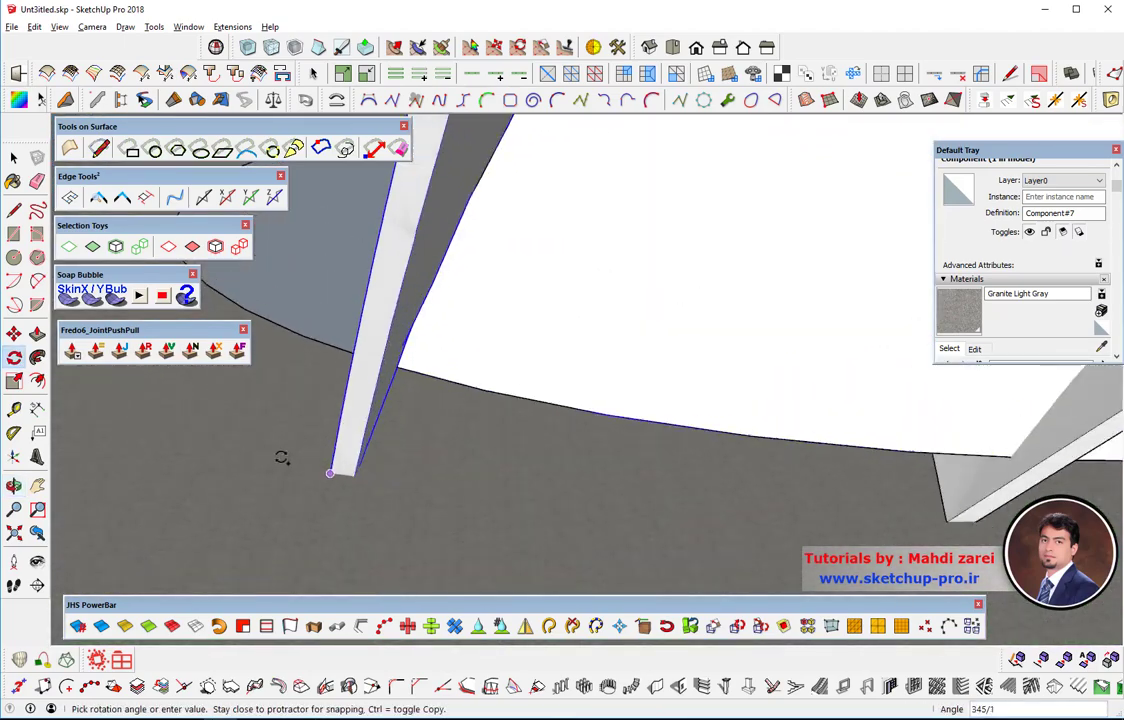
scroll(276, 461, "down", 2)
scroll(276, 461, "down", 2)
scroll(414, 466, "down", 3)
mouse_move(414, 466)
middle_mouse_down()
mouse_move(848, 456)
mouse_move(632, 427)
middle_mouse_up()
scroll(665, 507, "up", 3)
scroll(697, 496, "up", 2)
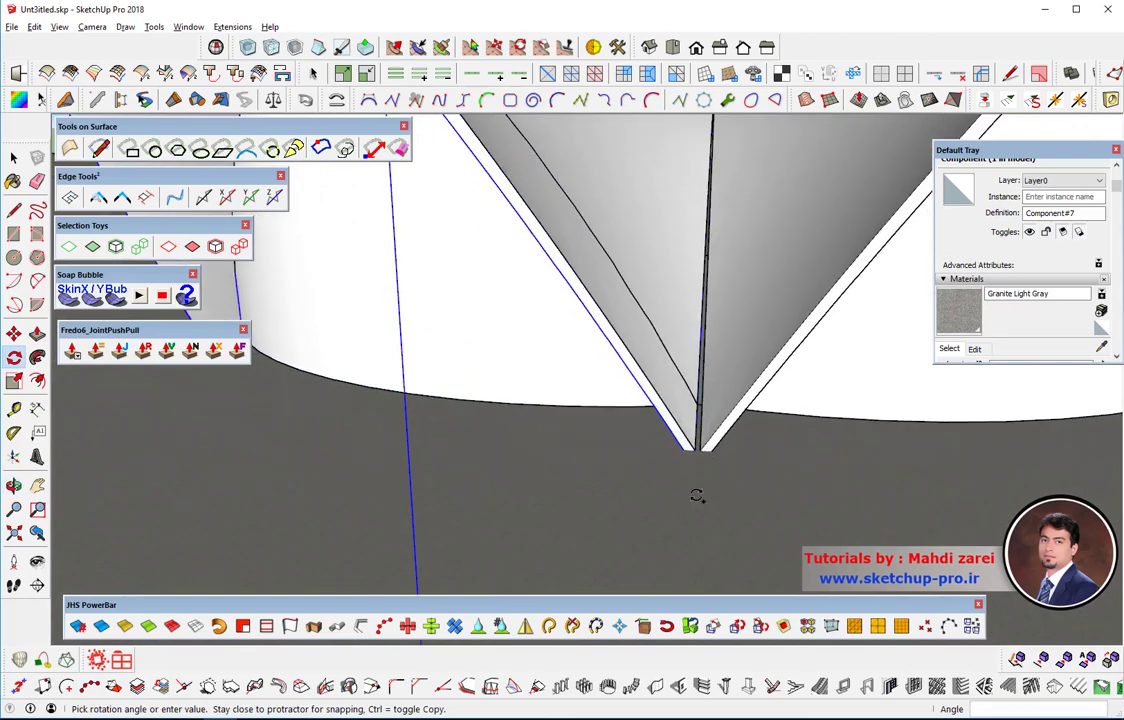
scroll(697, 496, "up", 2)
scroll(690, 470, "up", 3)
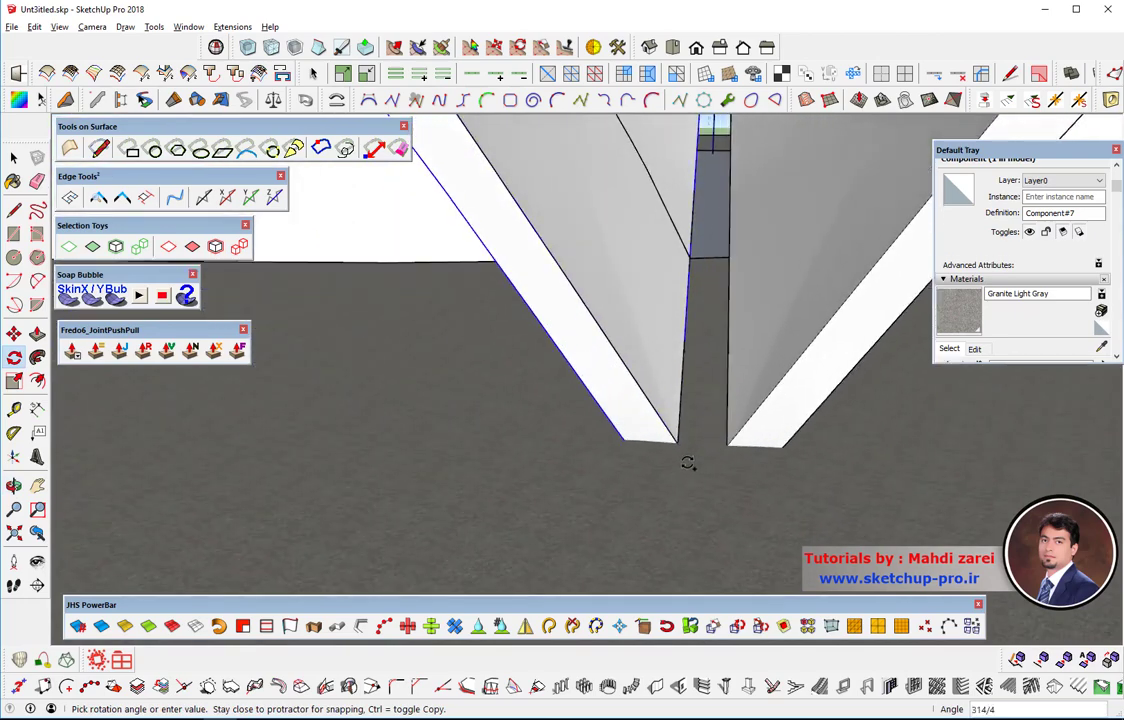
scroll(687, 463, "up", 2)
scroll(680, 455, "up", 2)
scroll(678, 452, "up", 2)
scroll(676, 449, "up", 2)
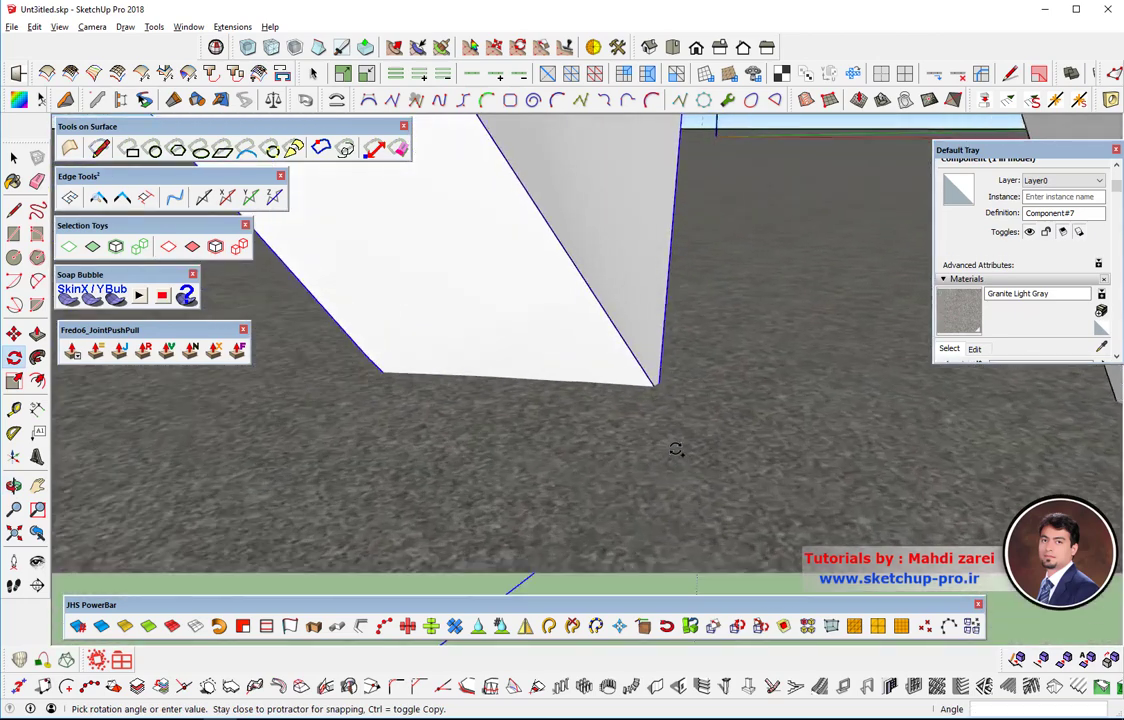
mouse_move(676, 449)
middle_mouse_down()
mouse_move(667, 334)
mouse_move(679, 410)
middle_mouse_up()
mouse_move(683, 420)
middle_mouse_down()
mouse_move(682, 401)
mouse_move(678, 416)
middle_mouse_up()
left_click(678, 416)
type("x7")
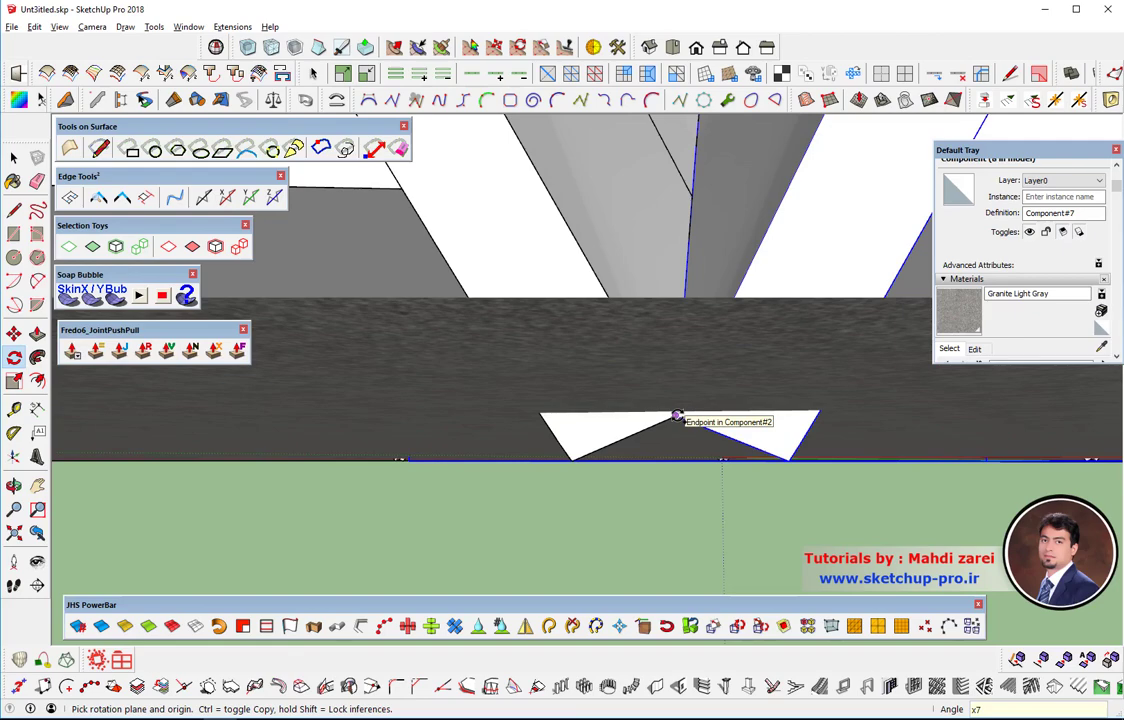
Step: Zoom and orbit out to view the whole flower-shaped ring of shells
middle_click_drag(647, 236, 733, 439)
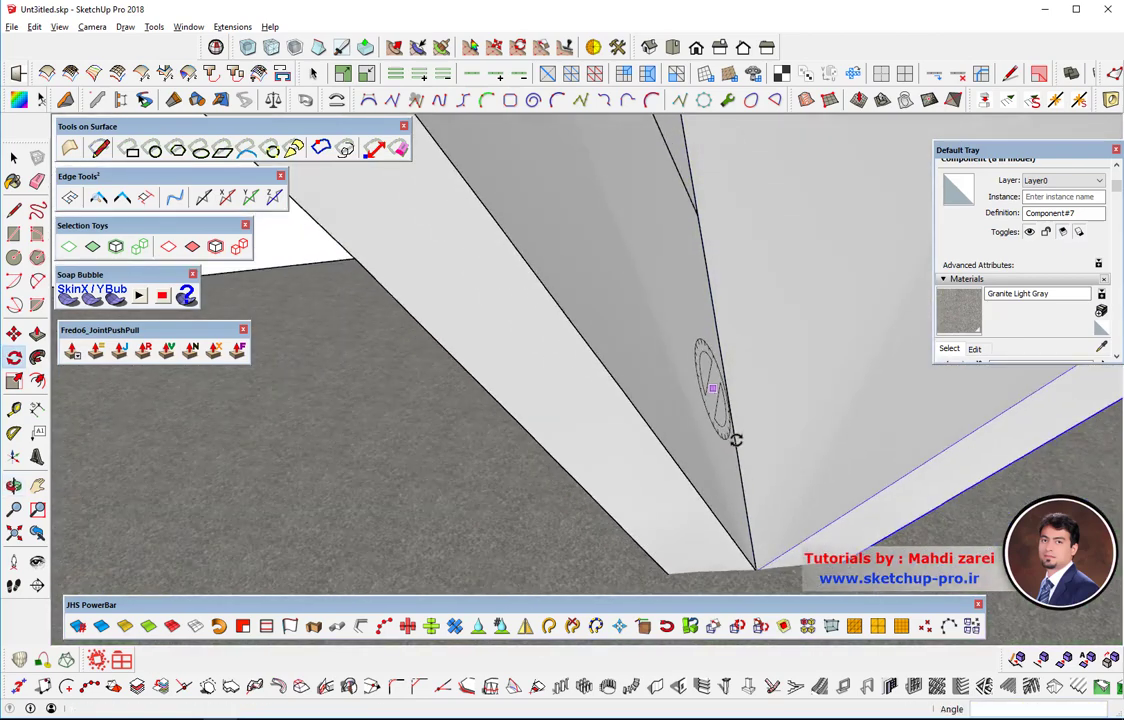
scroll(735, 440, "down", 2)
scroll(735, 440, "down", 2)
scroll(735, 440, "down", 2)
scroll(735, 440, "down", 2)
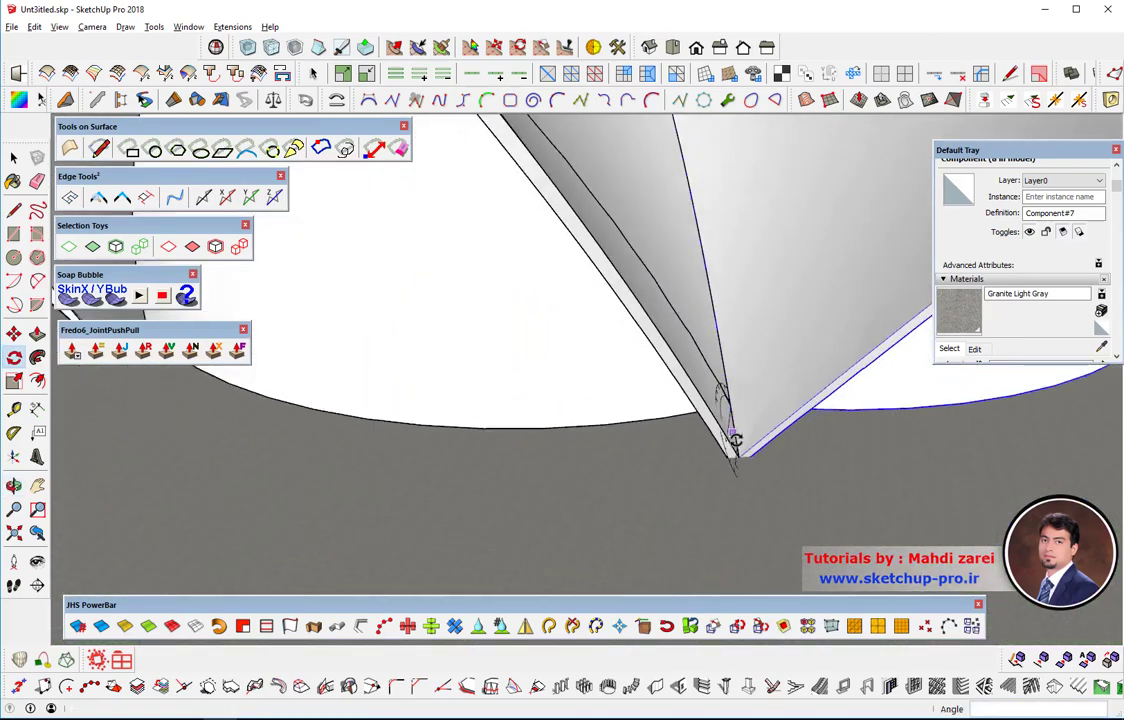
scroll(735, 440, "down", 2)
scroll(733, 442, "down", 3)
scroll(730, 440, "down", 3)
mouse_move(730, 442)
middle_mouse_down()
mouse_move(631, 360)
mouse_move(334, 321)
middle_mouse_up()
scroll(592, 306, "up", 2)
scroll(592, 351, "up", 3)
Step: Orbit around the ring of shells to bring the front shell into view
scroll(521, 304, "up", 3)
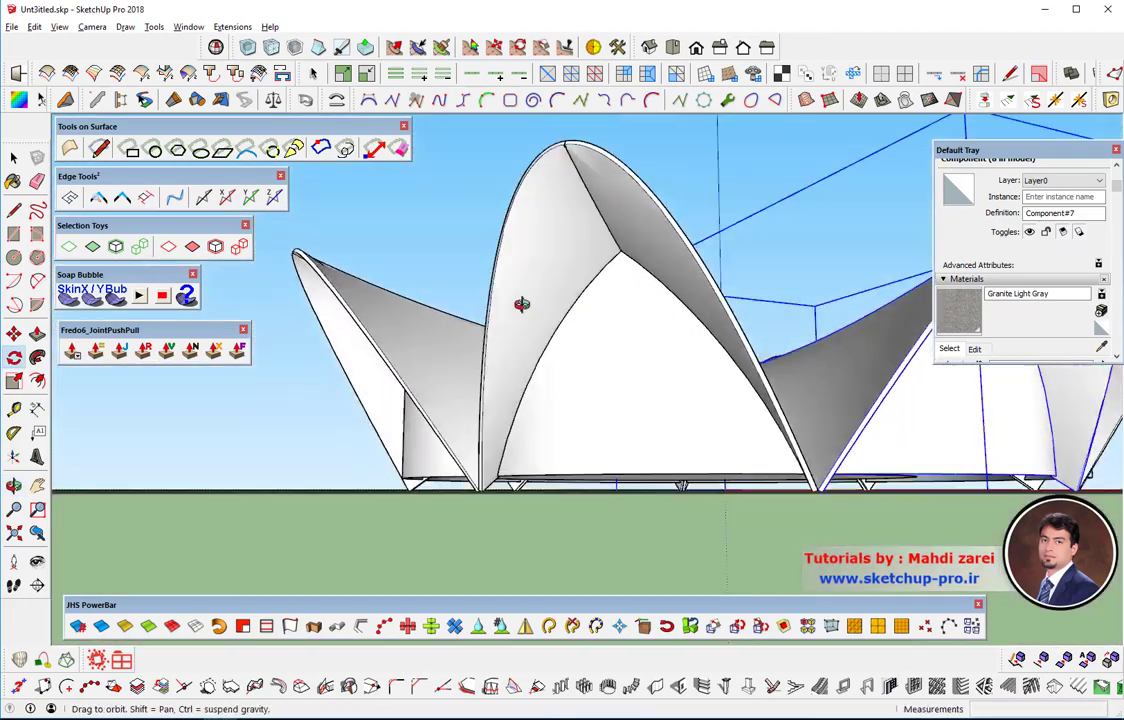
scroll(521, 304, "down", 3)
middle_click_drag(577, 369, 617, 396)
key("q")
scroll(617, 396, "up", 3)
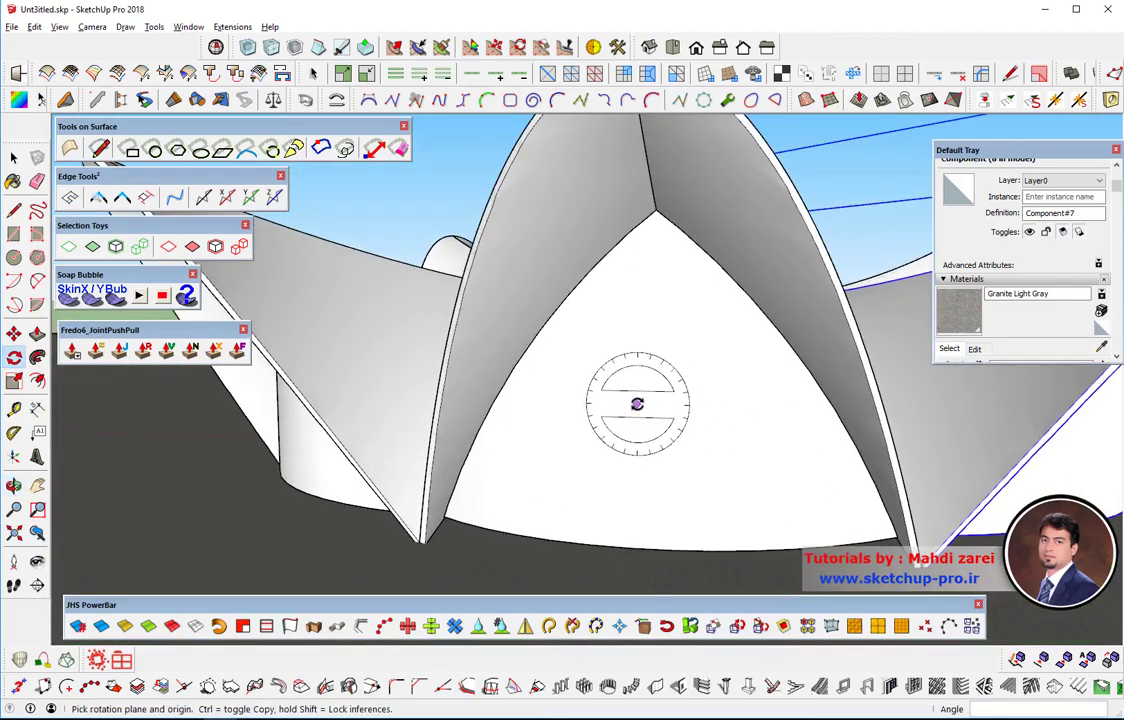
scroll(637, 403, "down", 2)
scroll(630, 412, "down", 3)
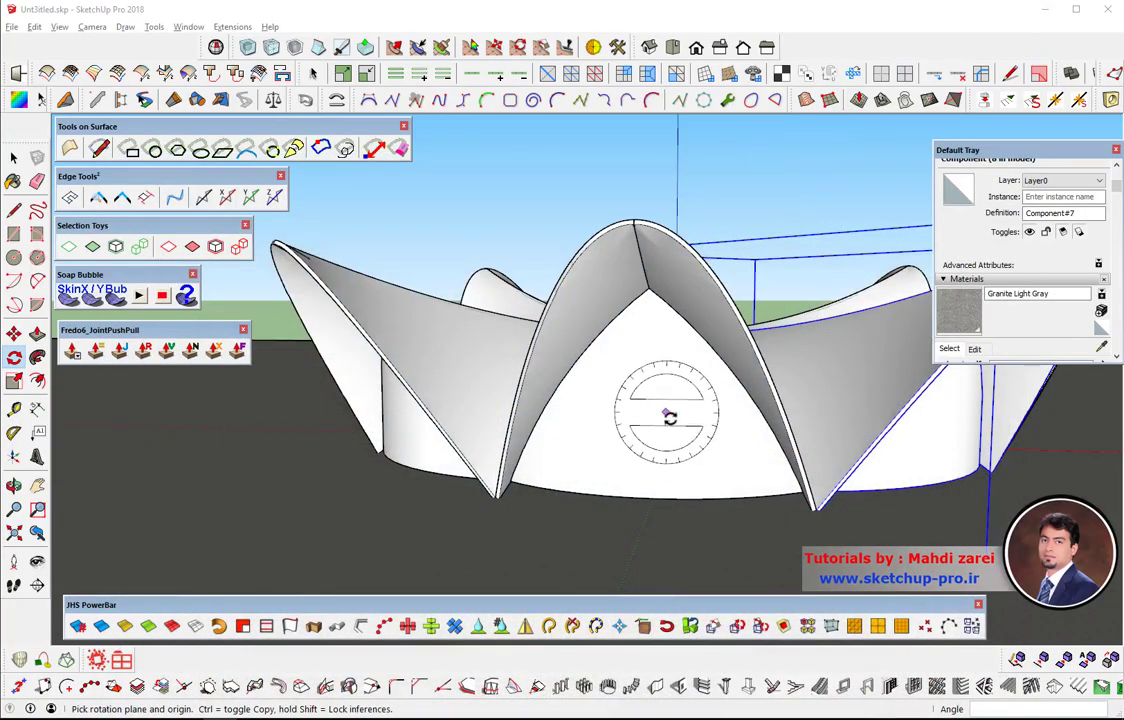
scroll(667, 425, "up", 2)
scroll(667, 425, "up", 3)
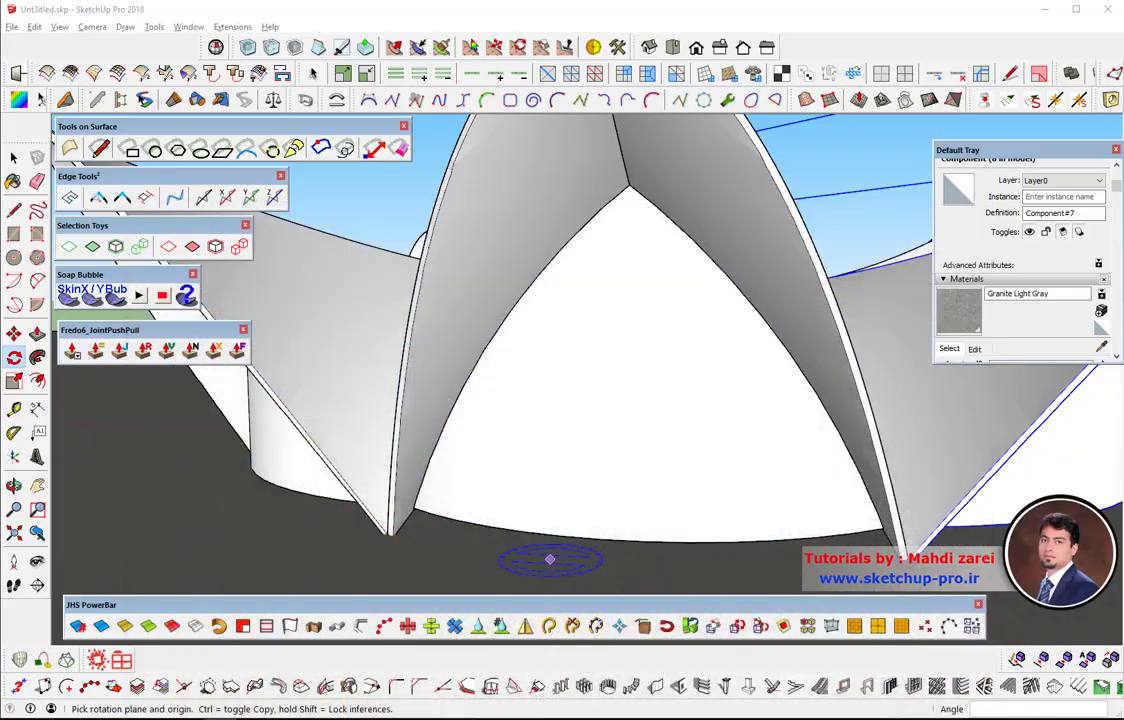
mouse_move(647, 431)
middle_mouse_down()
mouse_move(648, 462)
mouse_move(630, 457)
middle_mouse_up()
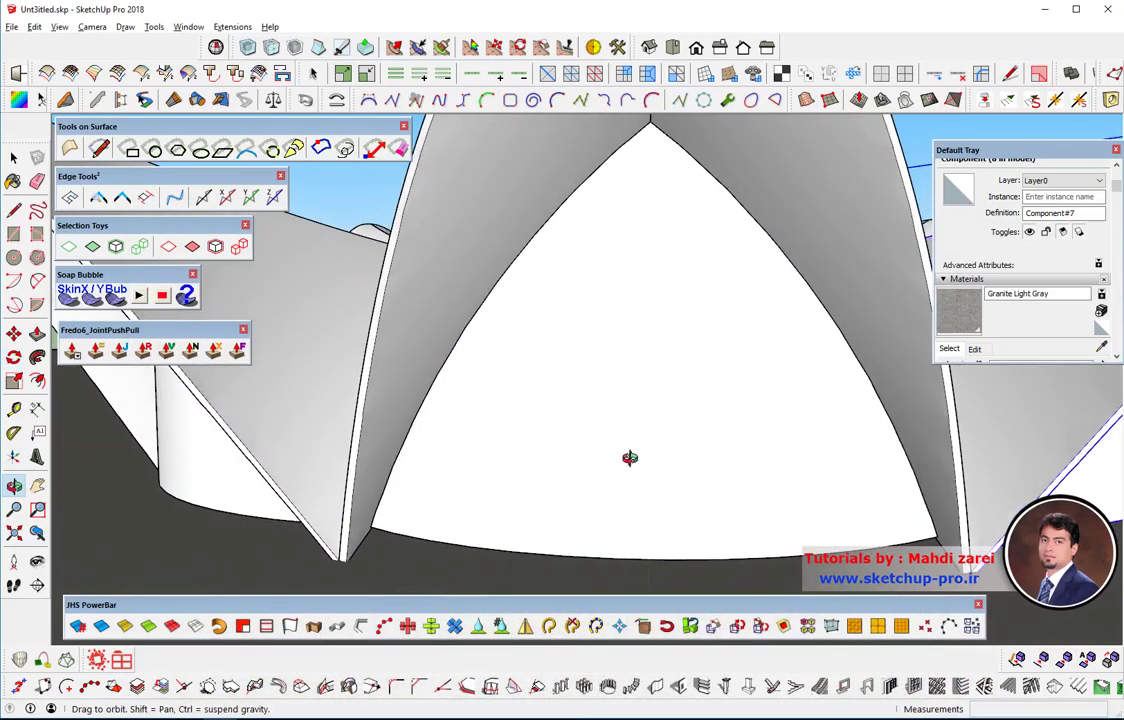
Step: Select the front shell component, enter it, and pick its inner face
key("q")
left_click(14, 157)
left_click(611, 390)
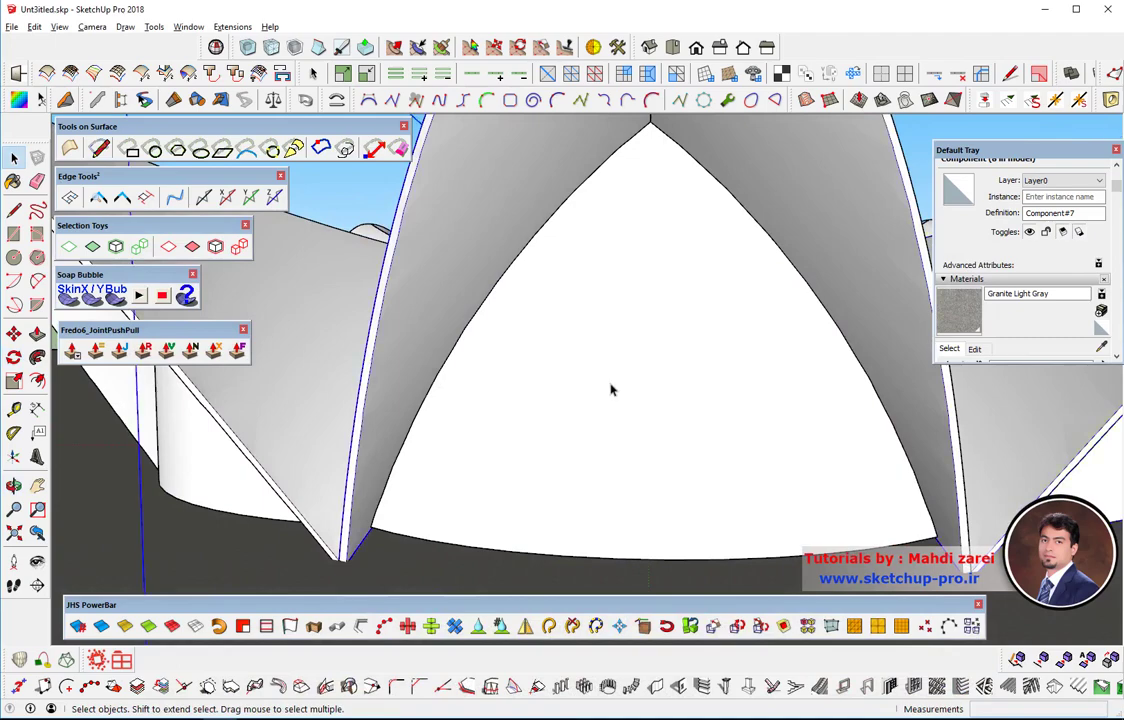
double_click(628, 378)
left_click(629, 350)
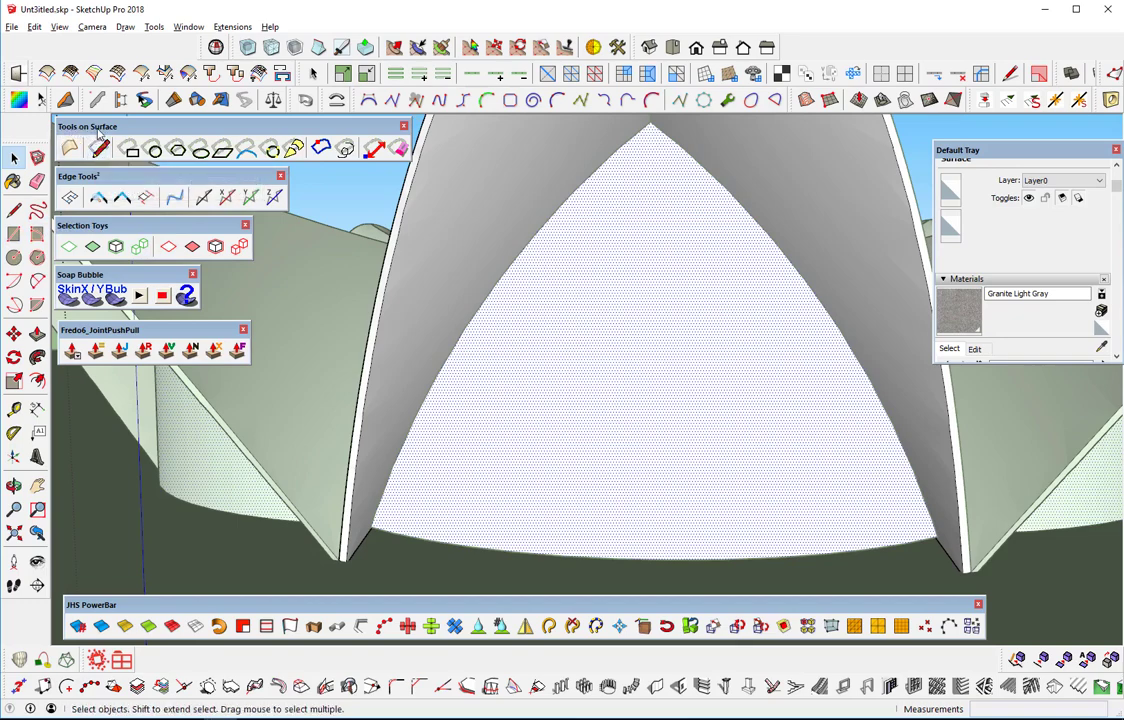
Step: Draw a surface line on the front shell's inner face from the arch apex to the base midpoint
left_click(98, 147)
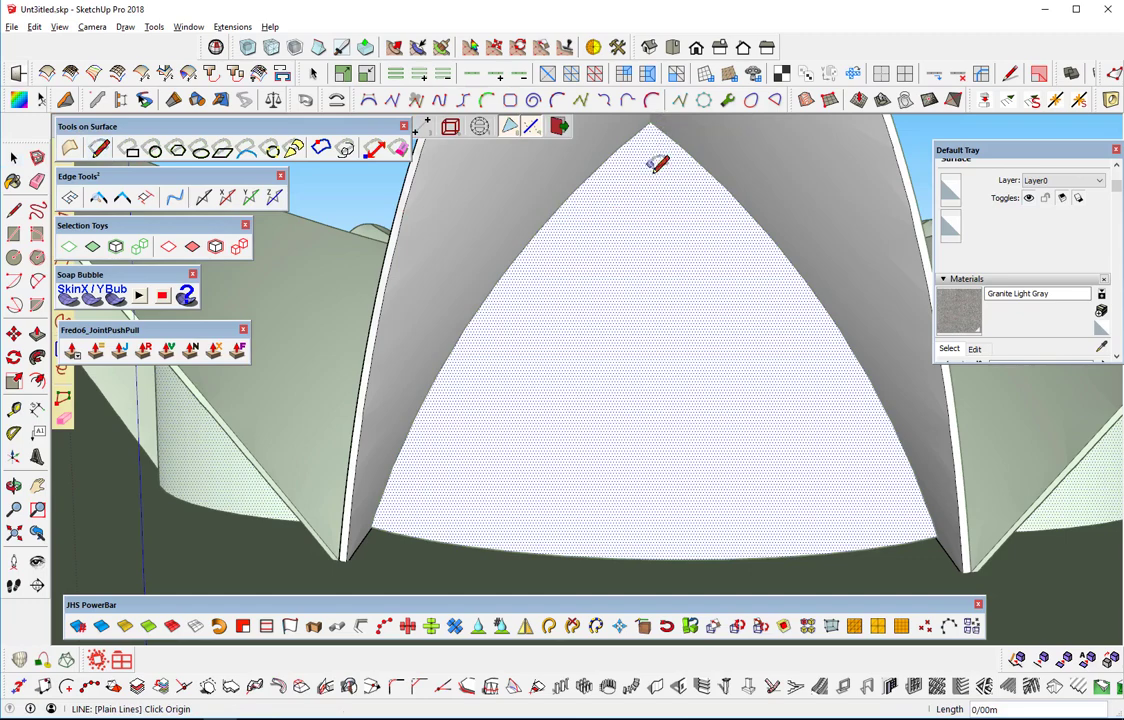
mouse_move(657, 164)
middle_mouse_down()
mouse_move(632, 256)
mouse_move(645, 204)
middle_mouse_up()
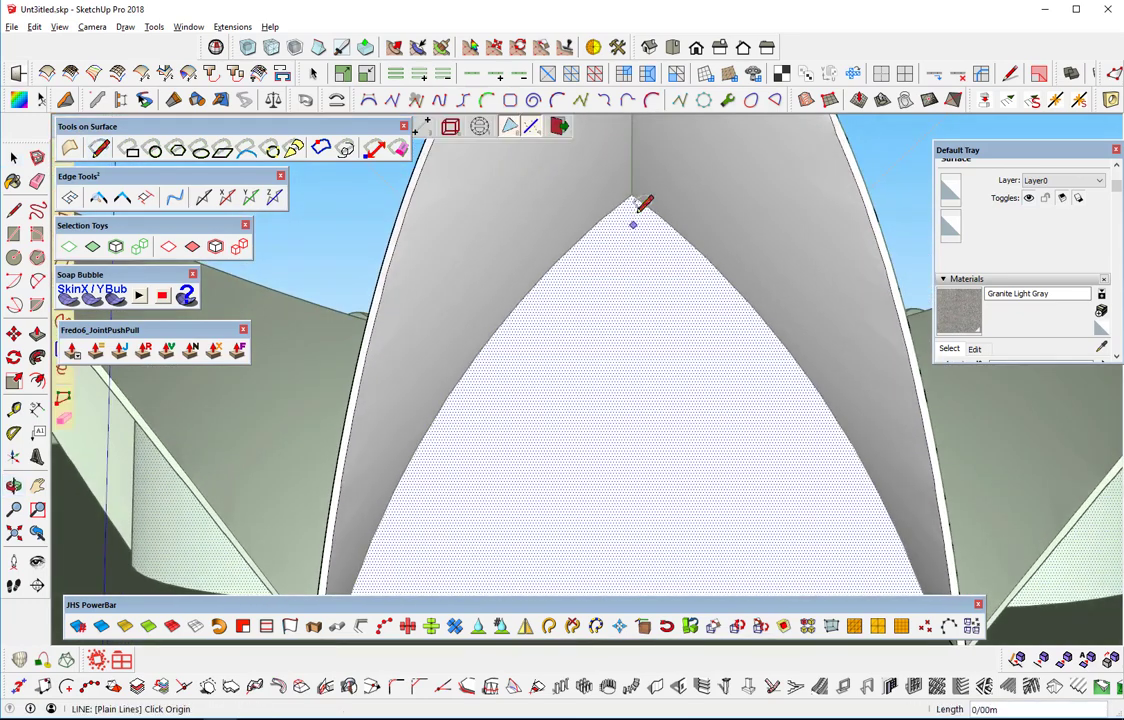
scroll(638, 209, "up", 2)
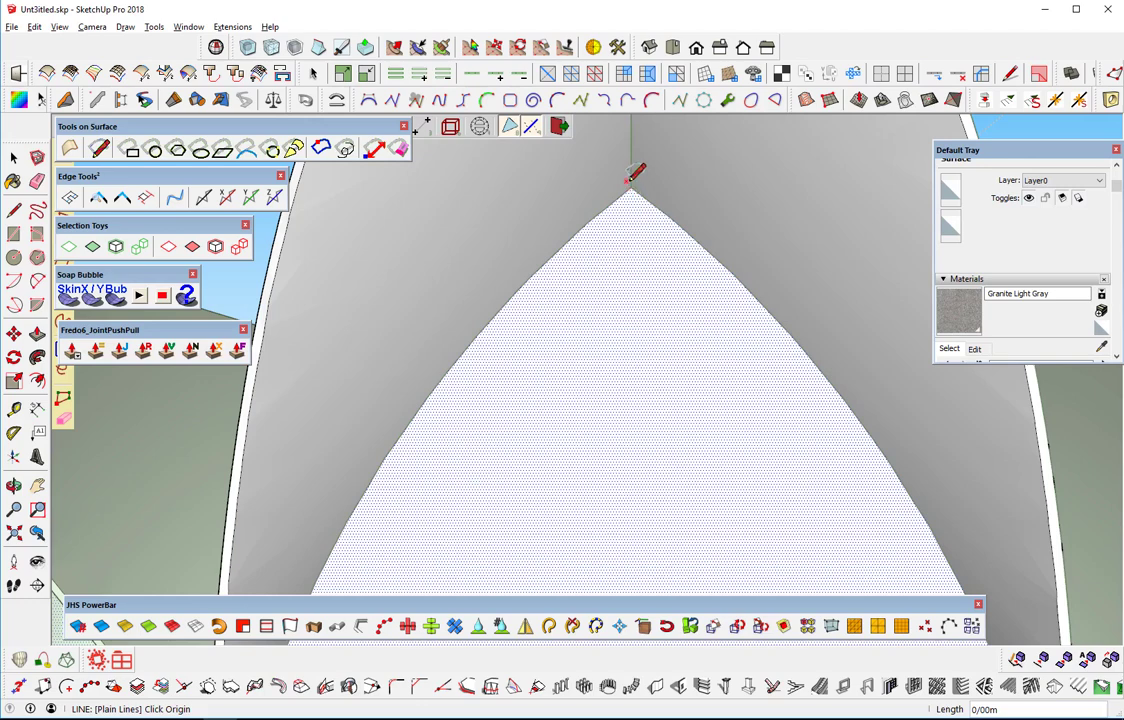
scroll(632, 178, "up", 2)
scroll(637, 180, "up", 1)
scroll(632, 183, "up", 1)
scroll(640, 190, "up", 1)
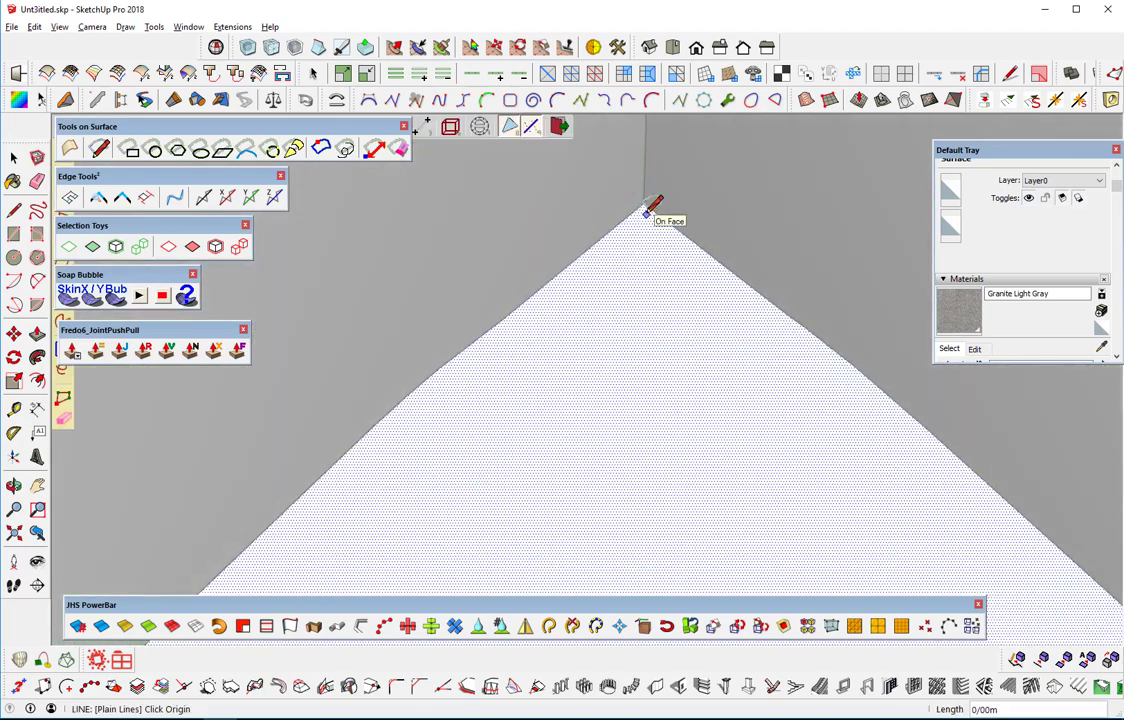
left_click(645, 205)
scroll(635, 258, "down", 1)
scroll(630, 266, "down", 1)
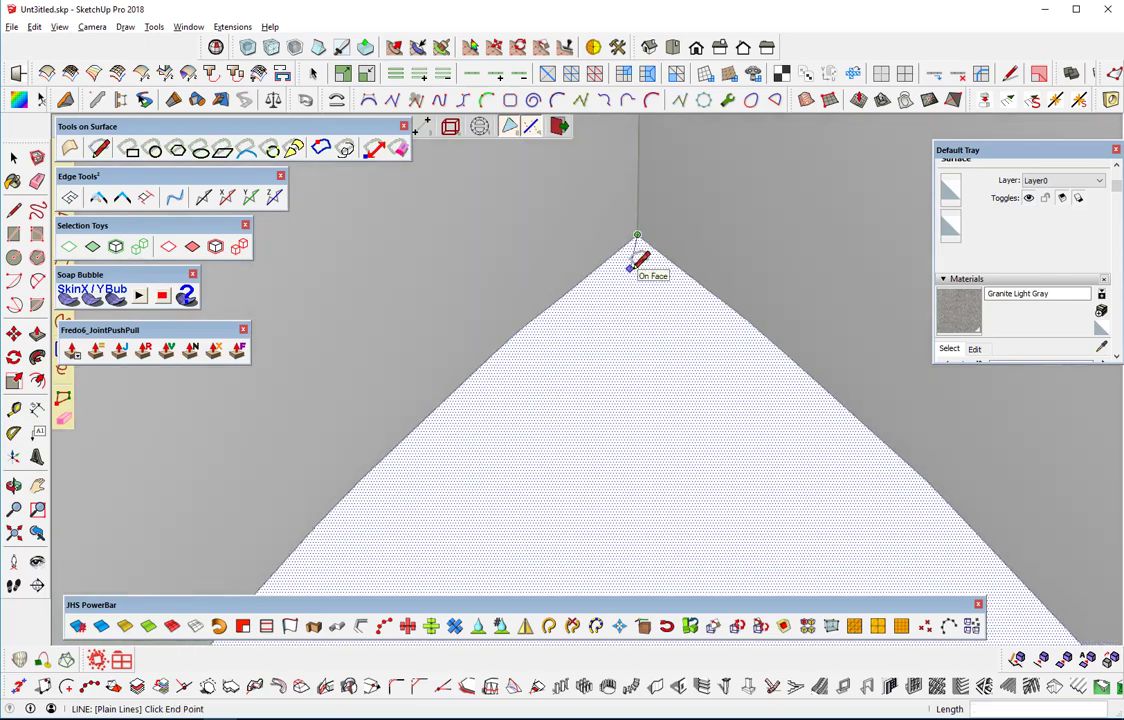
scroll(640, 252, "down", 1)
scroll(645, 258, "down", 2)
scroll(650, 264, "down", 2)
mouse_move(650, 264)
middle_mouse_down()
mouse_move(628, 463)
mouse_move(665, 256)
mouse_move(657, 271)
middle_mouse_up()
scroll(667, 401, "up", 1)
scroll(650, 430, "up", 1)
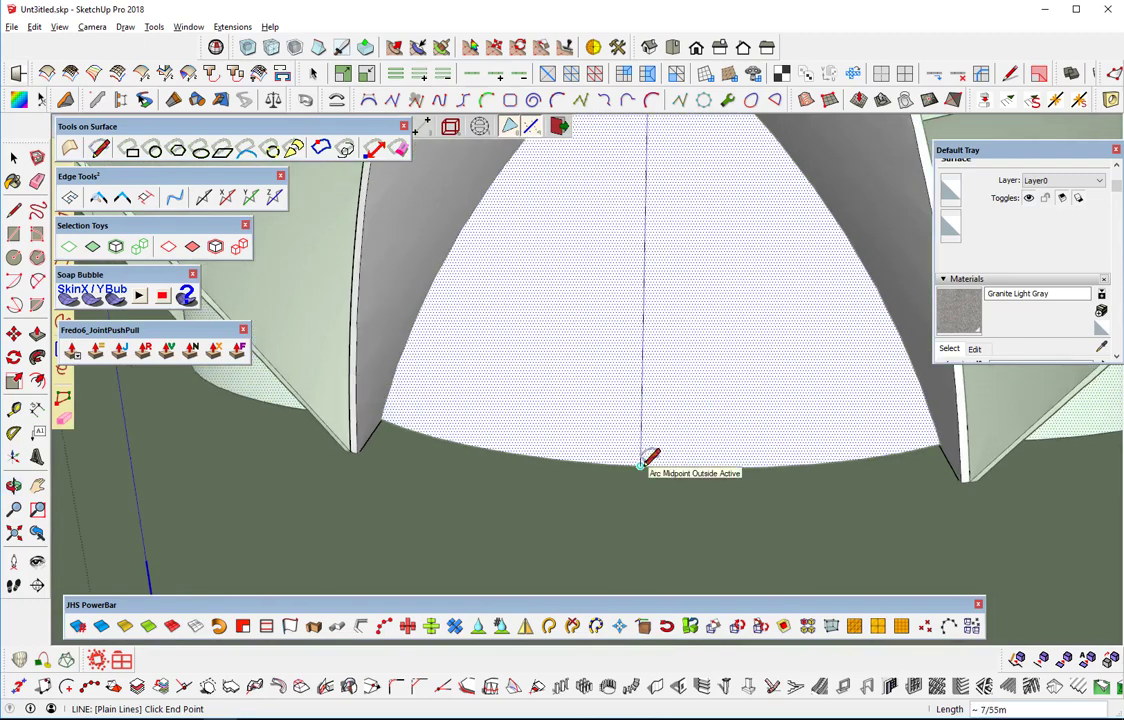
left_click(641, 463)
Step: Select the inner face's two halves and apply Edge Tools Split faces along the new line
left_click(14, 157)
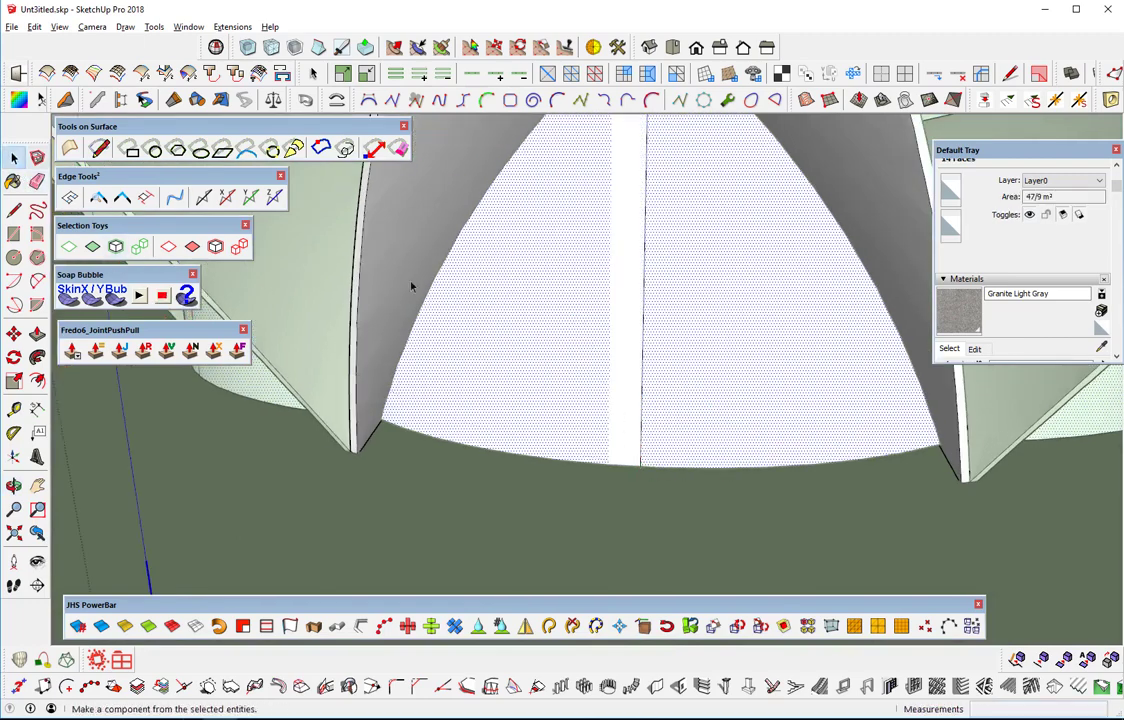
left_click(590, 351)
left_click(698, 369)
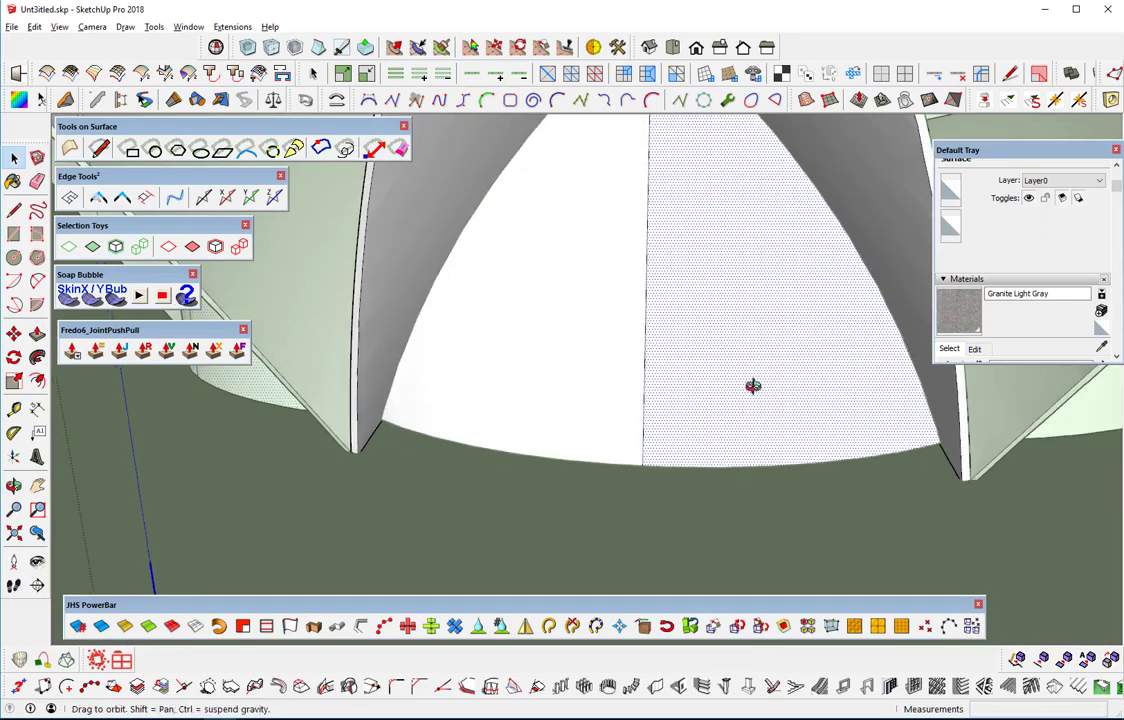
mouse_move(753, 386)
middle_mouse_down()
mouse_move(710, 527)
mouse_move(749, 462)
middle_mouse_up()
left_click(540, 416)
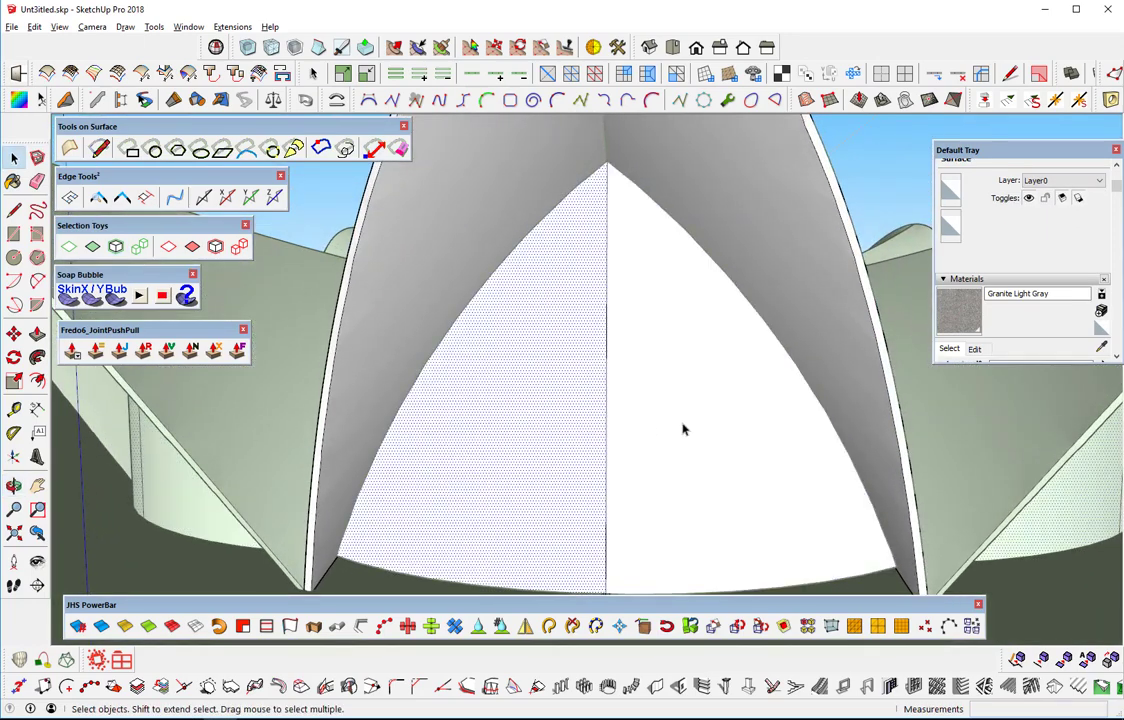
left_click(711, 433)
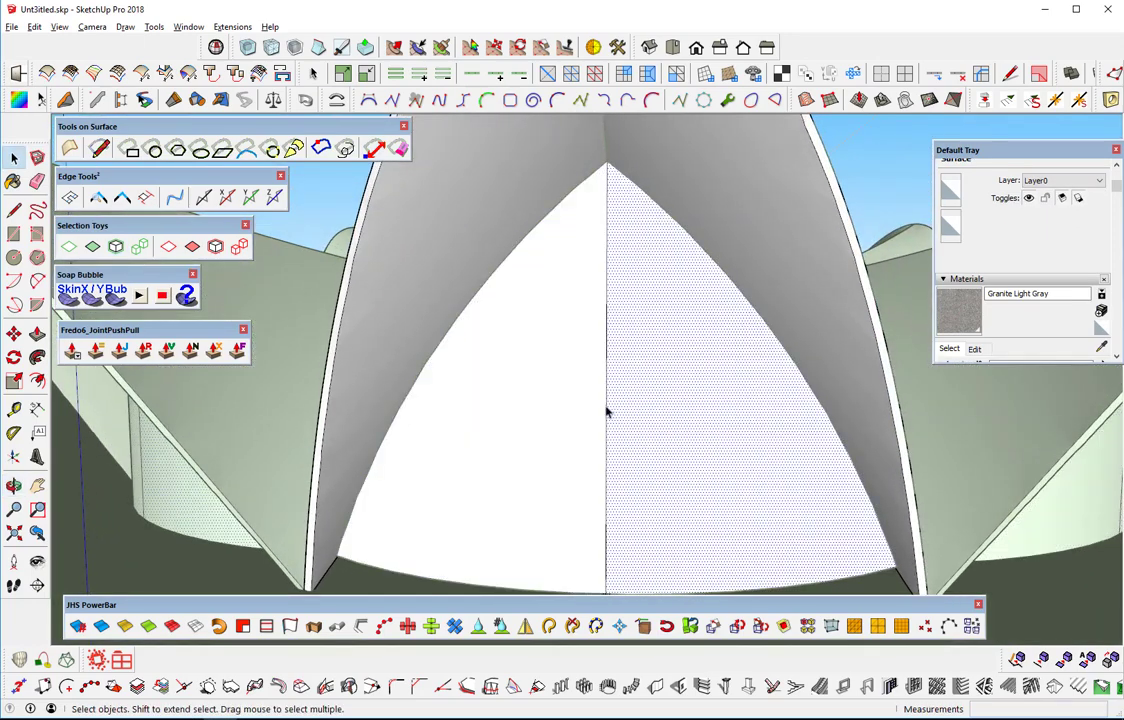
left_click(99, 148)
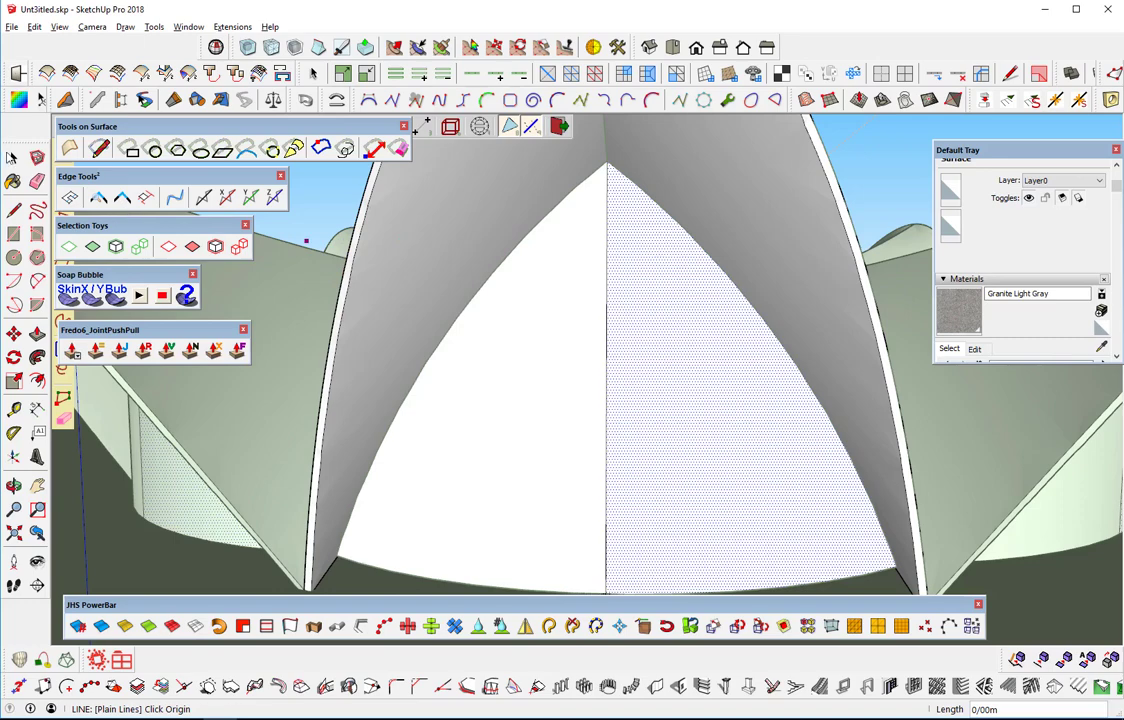
left_click(13, 157)
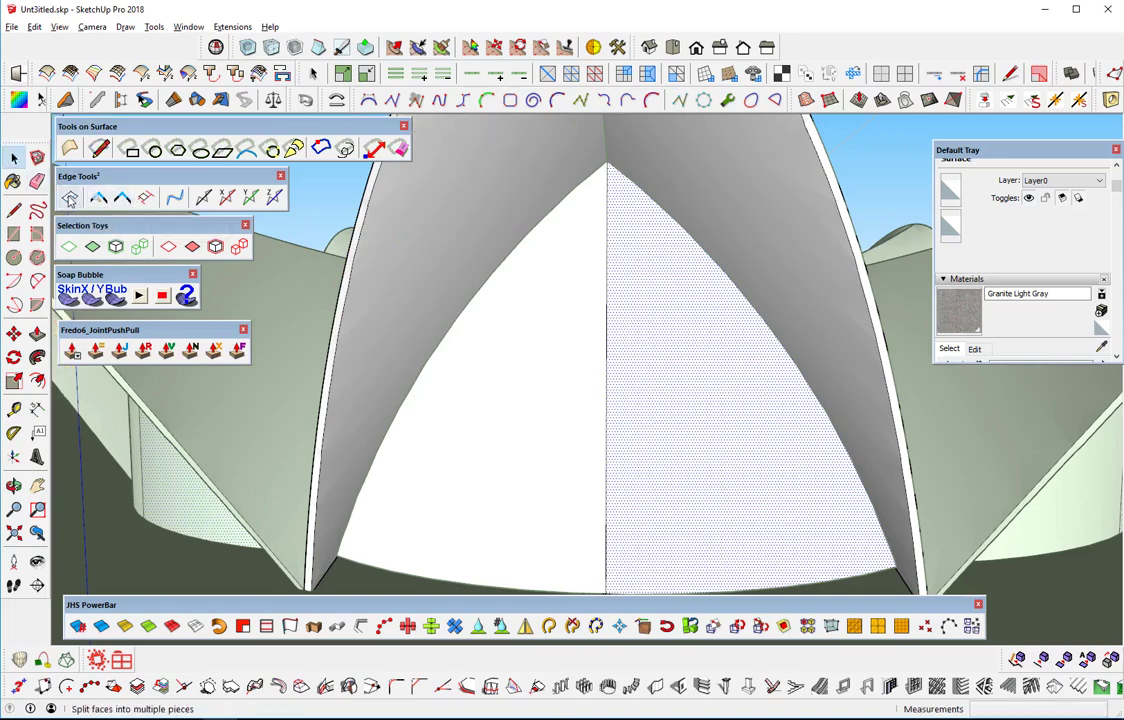
left_click(70, 197)
left_click(605, 365)
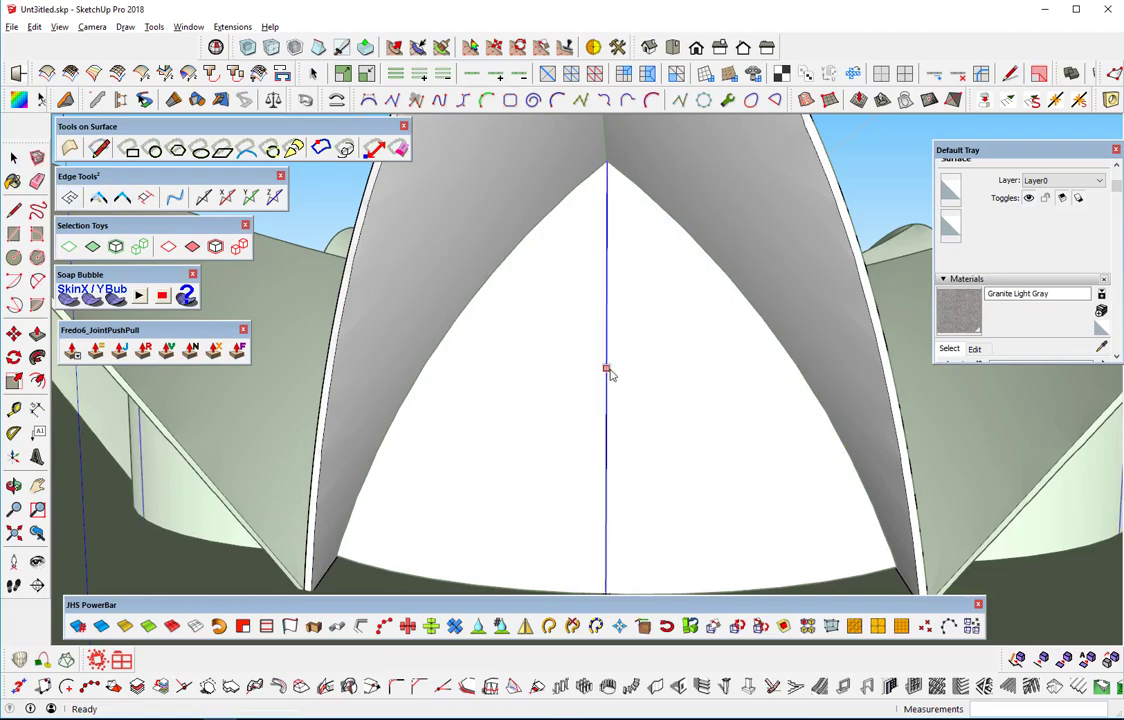
key("Escape")
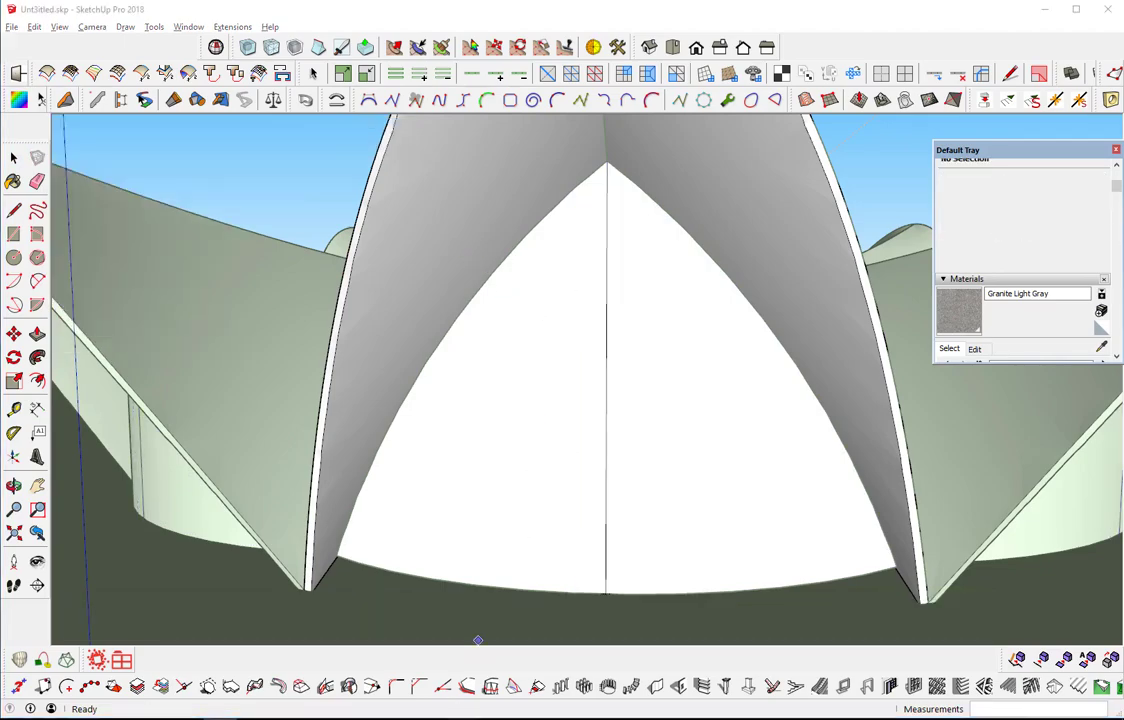
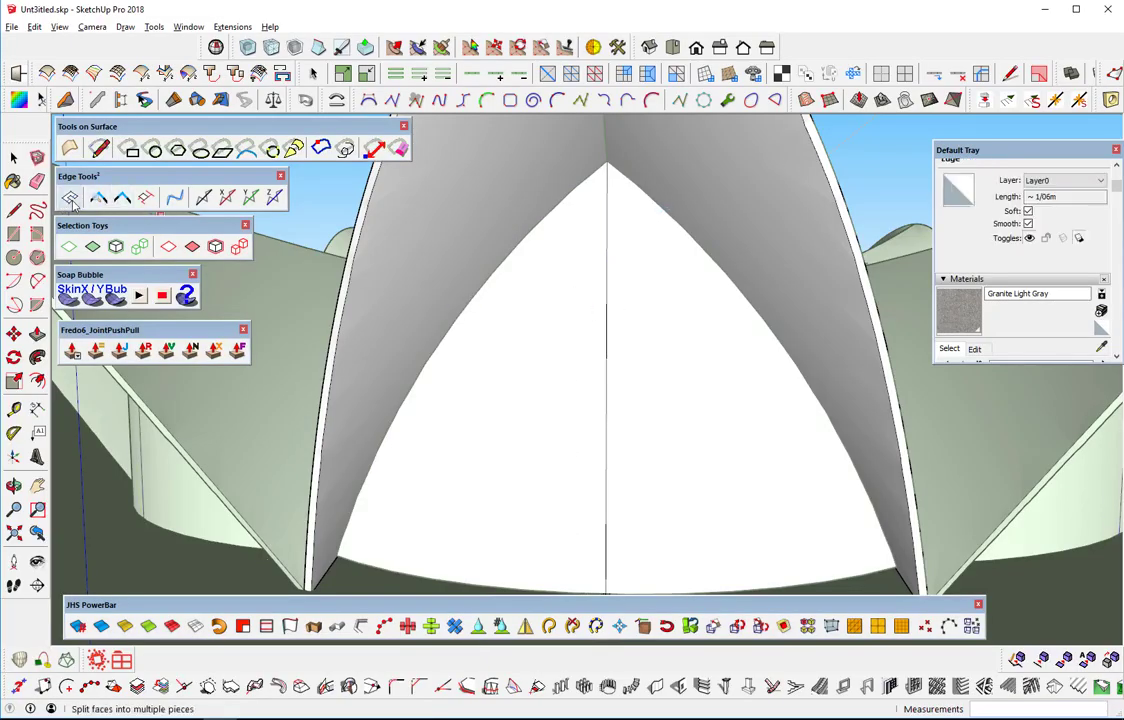
Step: Pick the vertical line on the arch face, then orbit and zoom out around the canopy
left_click(608, 378)
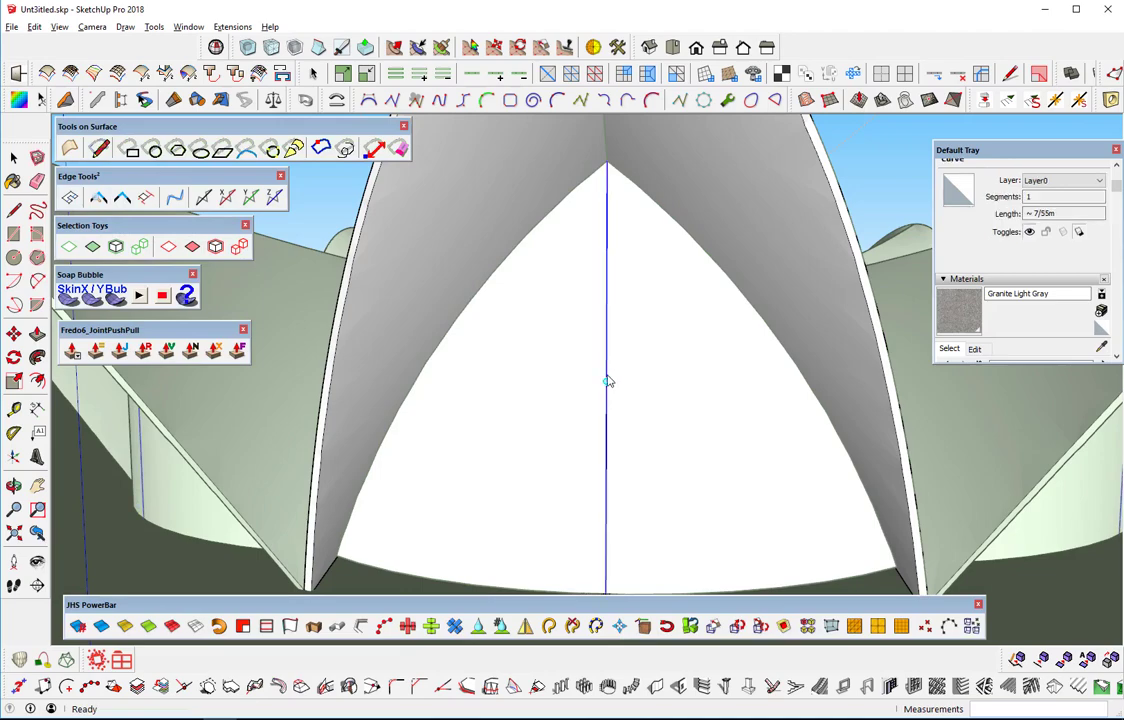
left_click(606, 380)
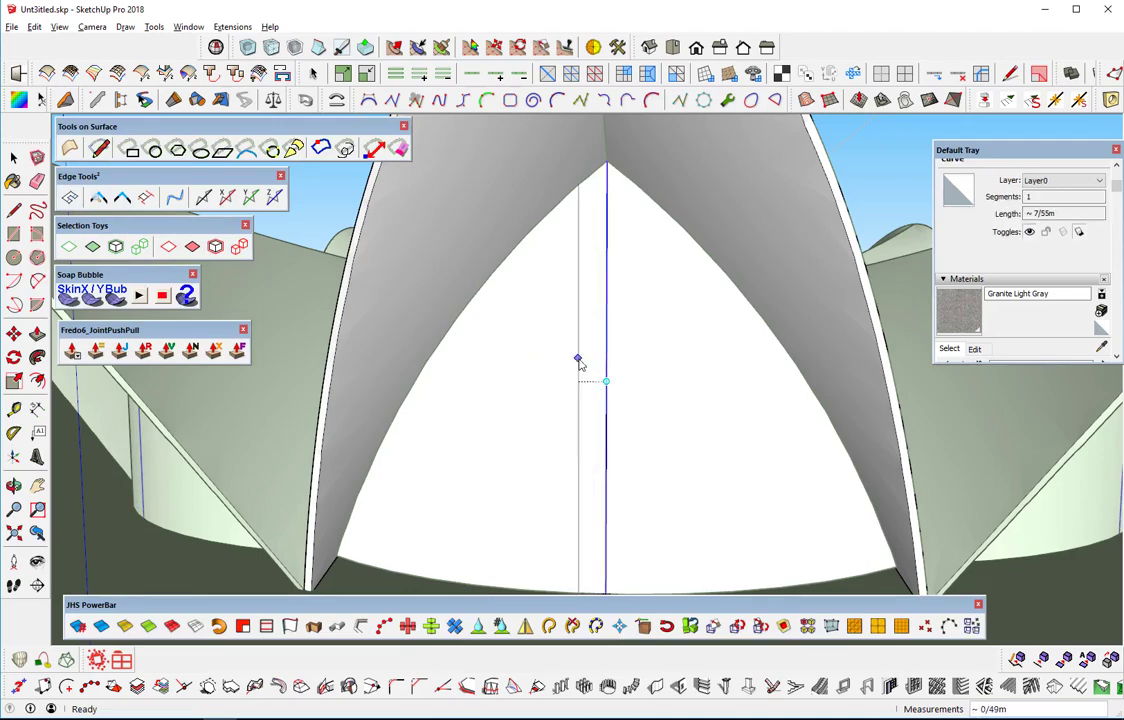
mouse_move(573, 372)
middle_mouse_down()
mouse_move(611, 308)
mouse_move(600, 339)
mouse_move(700, 393)
middle_mouse_up()
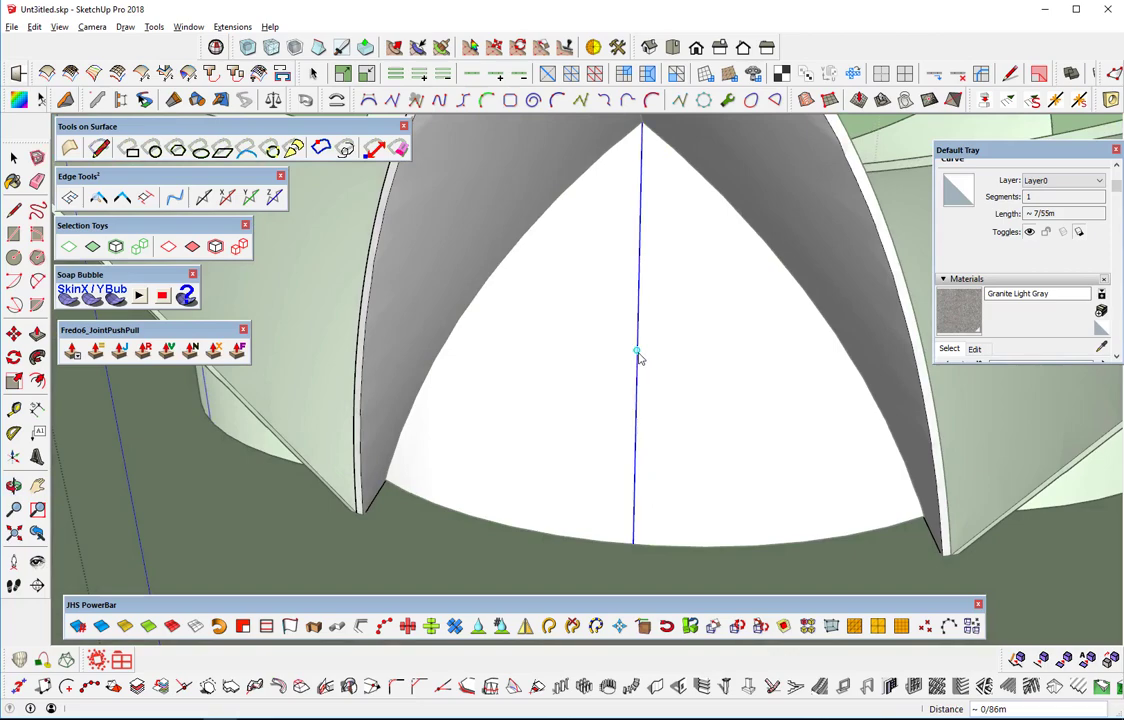
scroll(703, 381, "up", 2)
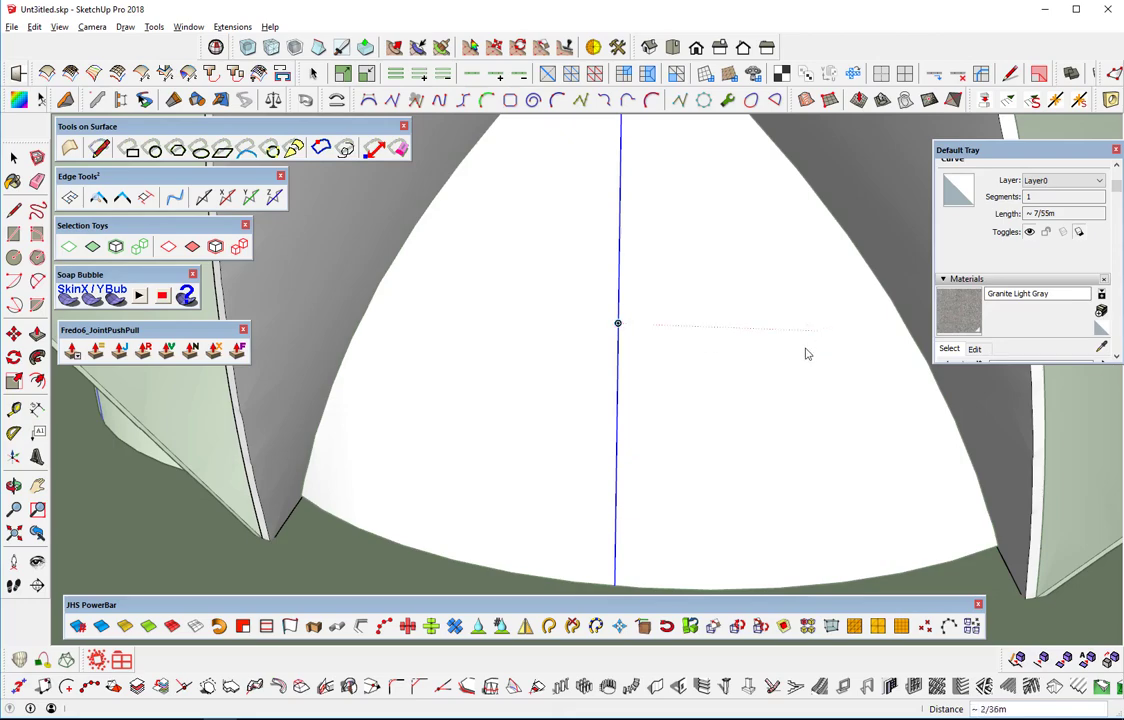
middle_click_drag(698, 430, 650, 497)
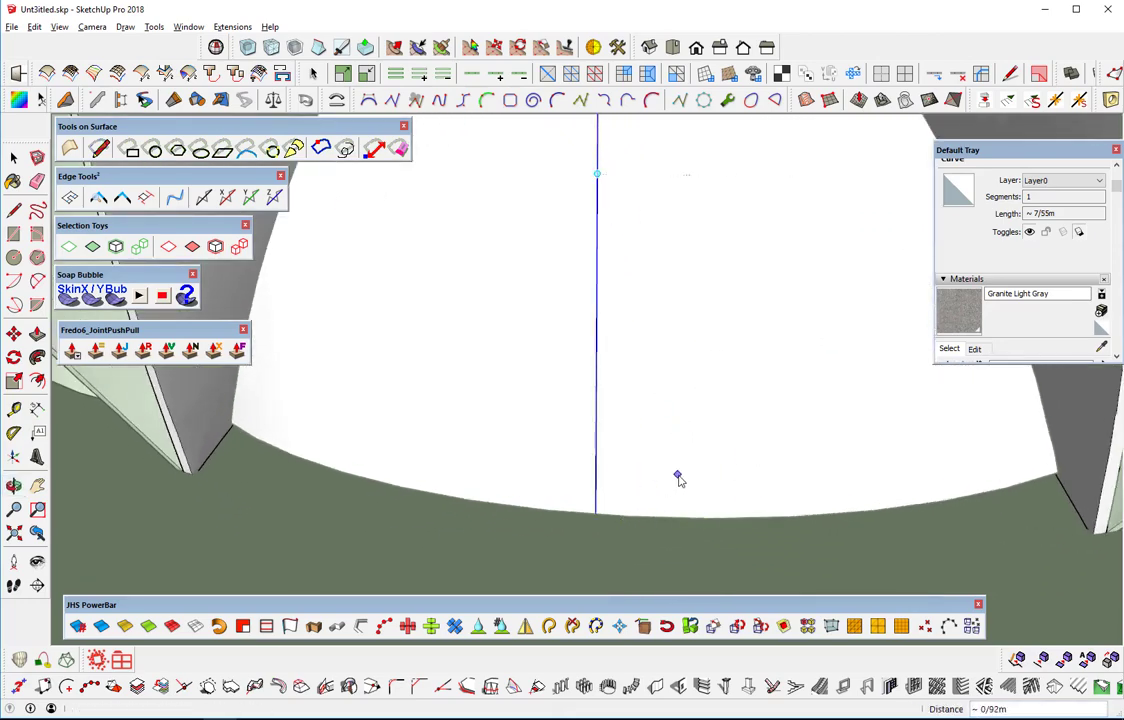
scroll(703, 458, "down", 2)
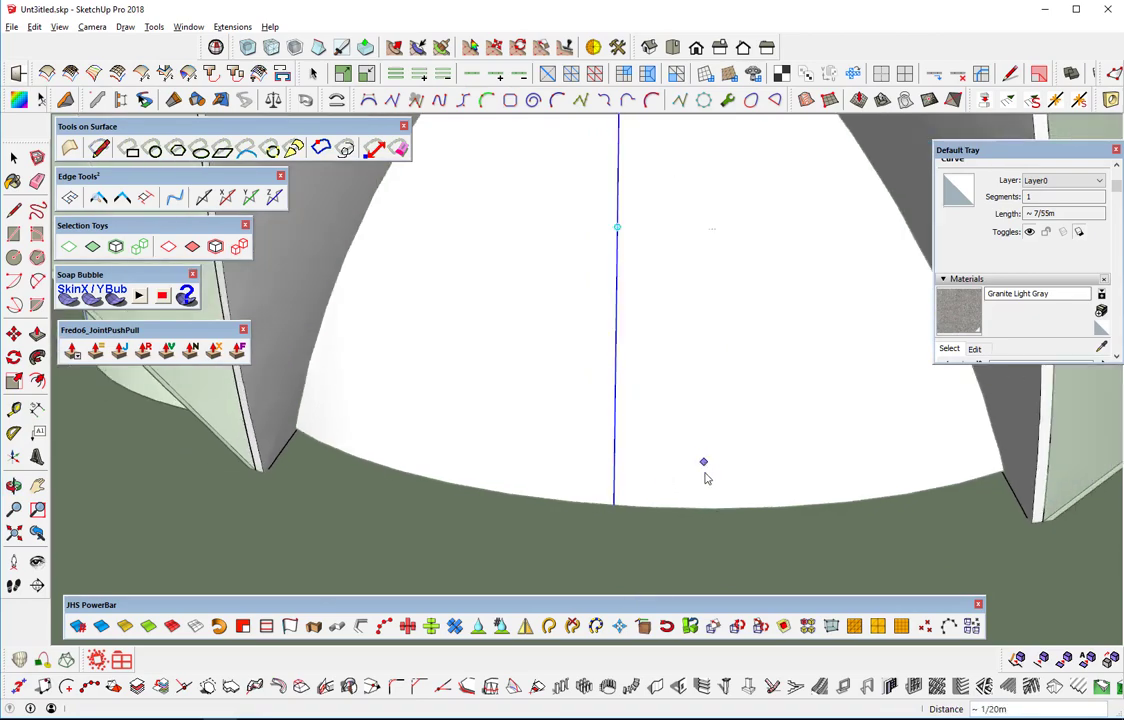
scroll(705, 465, "down", 2)
scroll(640, 477, "down", 3)
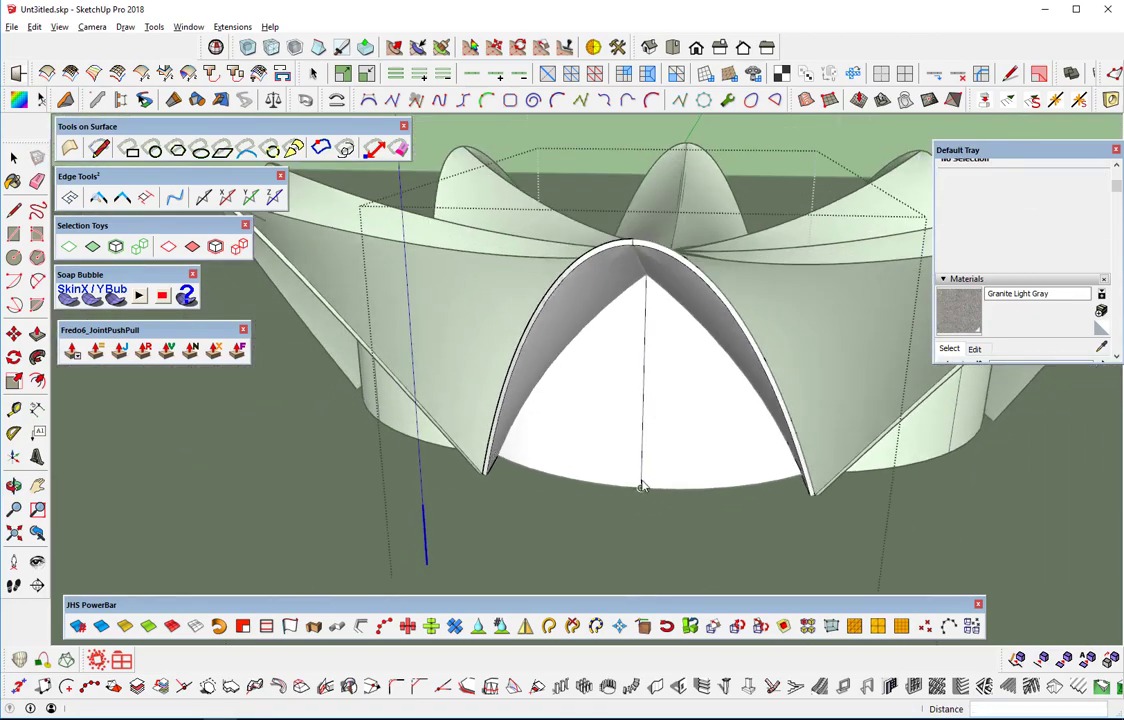
scroll(655, 477, "down", 2)
scroll(668, 477, "down", 2)
middle_click_drag(666, 476, 704, 484)
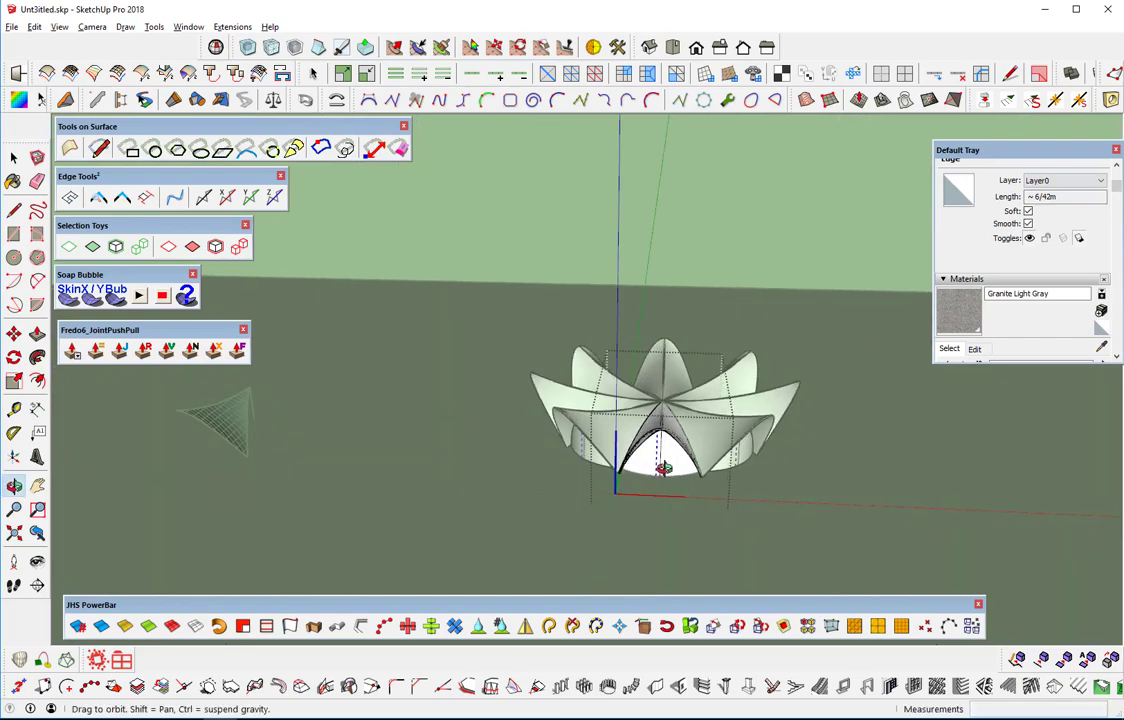
scroll(704, 484, "down", 3)
scroll(690, 480, "down", 3)
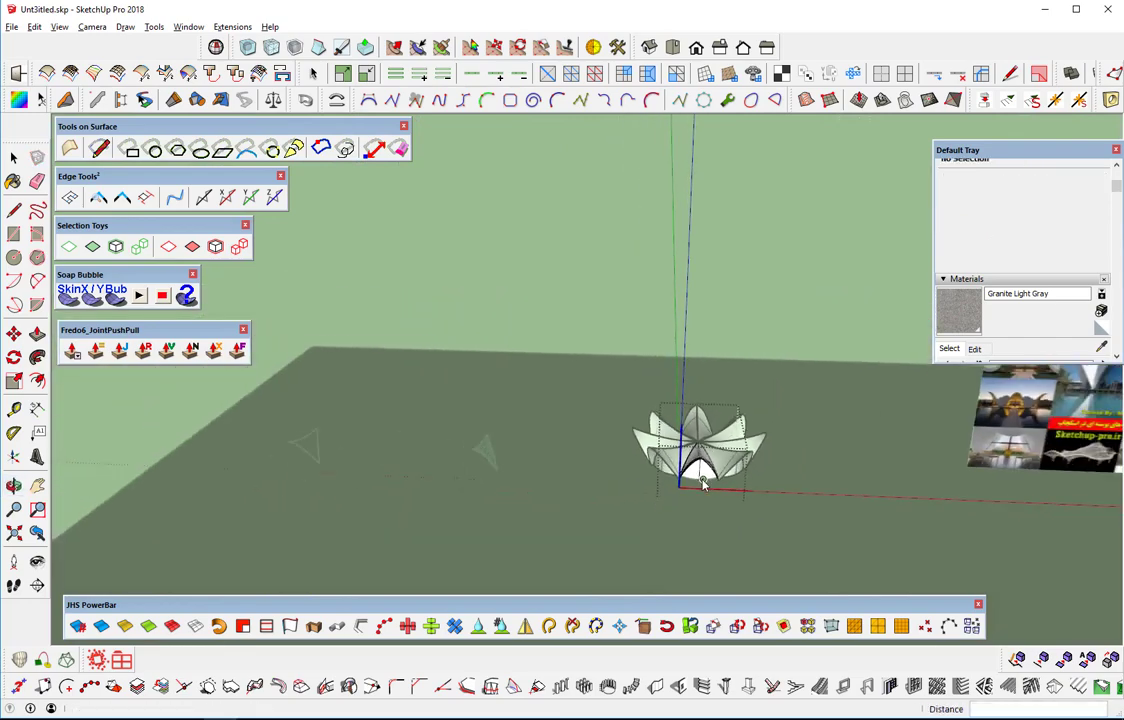
scroll(668, 474, "down", 1)
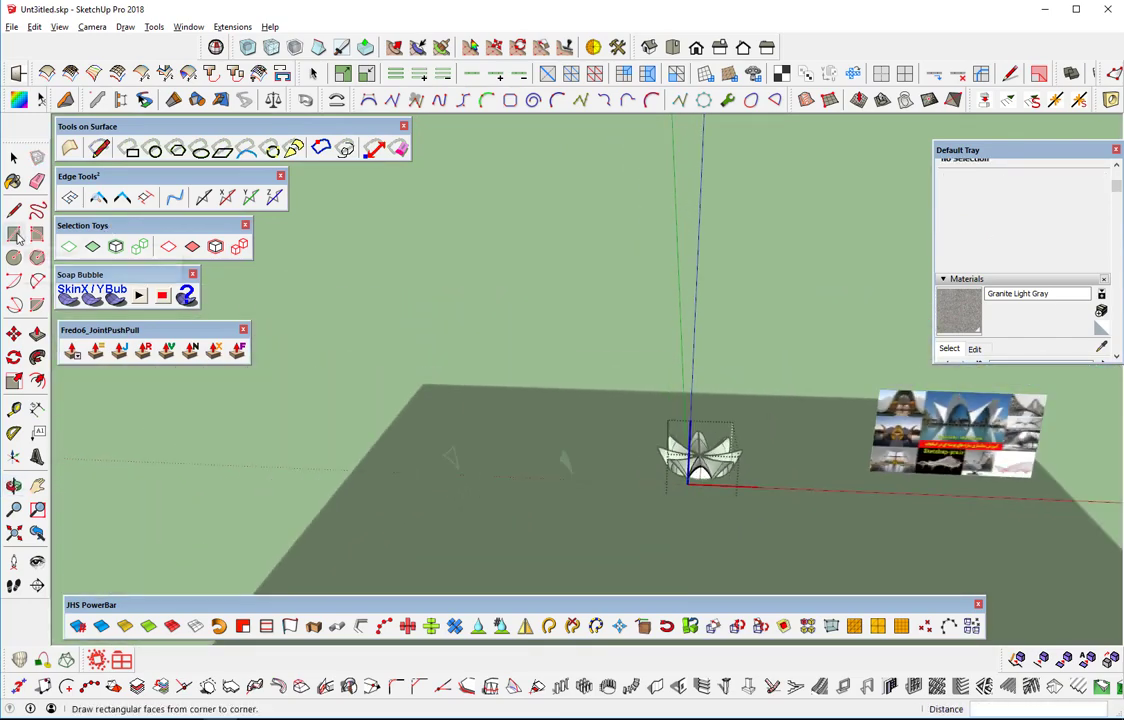
Step: Draw an upright rectangle on empty ground beside the canopy
left_click(14, 233)
middle_click_drag(364, 439, 540, 403)
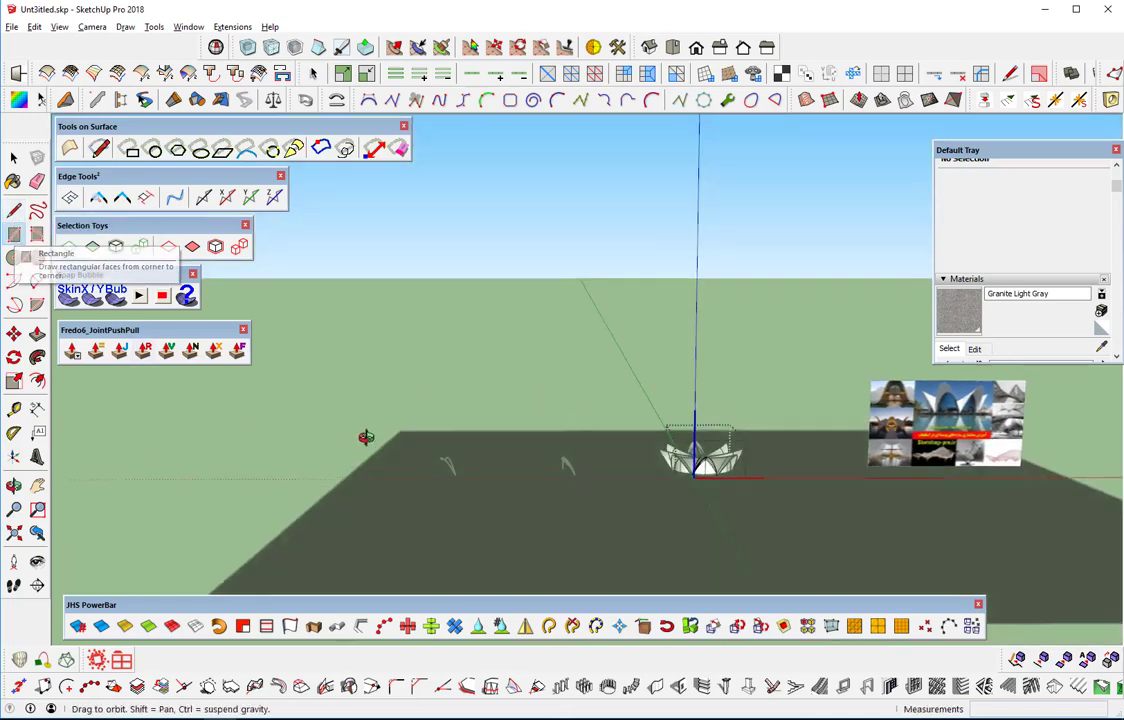
left_click(360, 440)
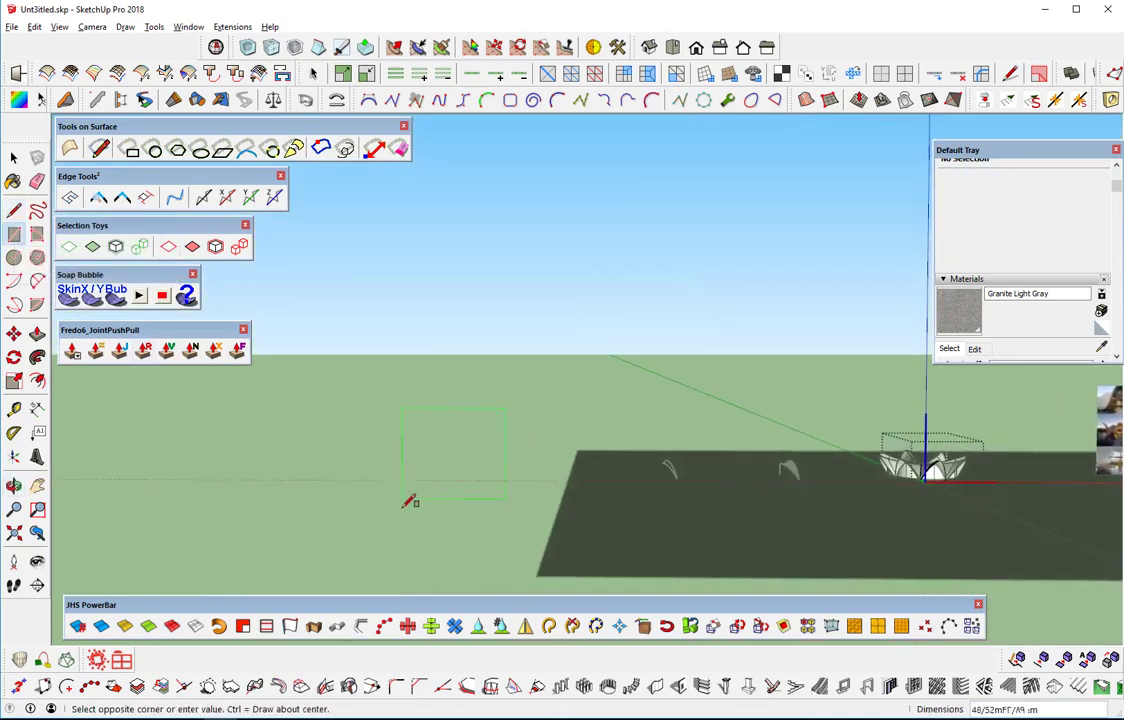
left_click(446, 357)
scroll(450, 490, "up", 2)
scroll(452, 489, "up", 2)
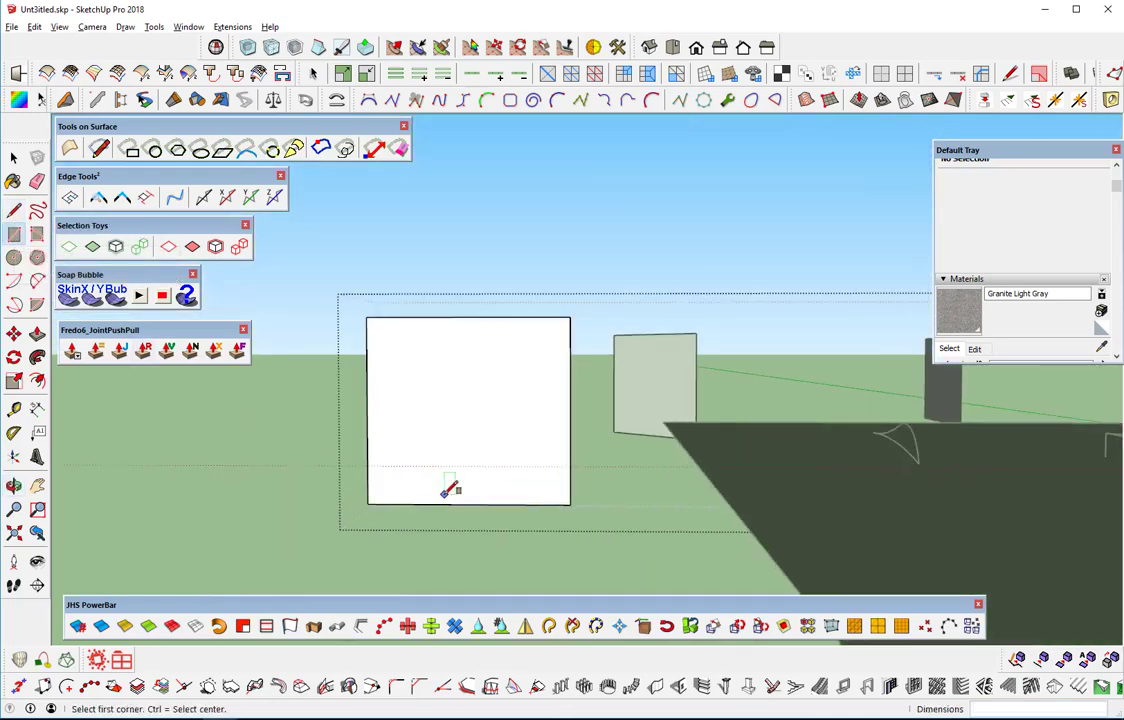
Step: Cut a diagonal from the bottom edge to the top-right corner and erase the triangle beyond it
left_click(14, 210)
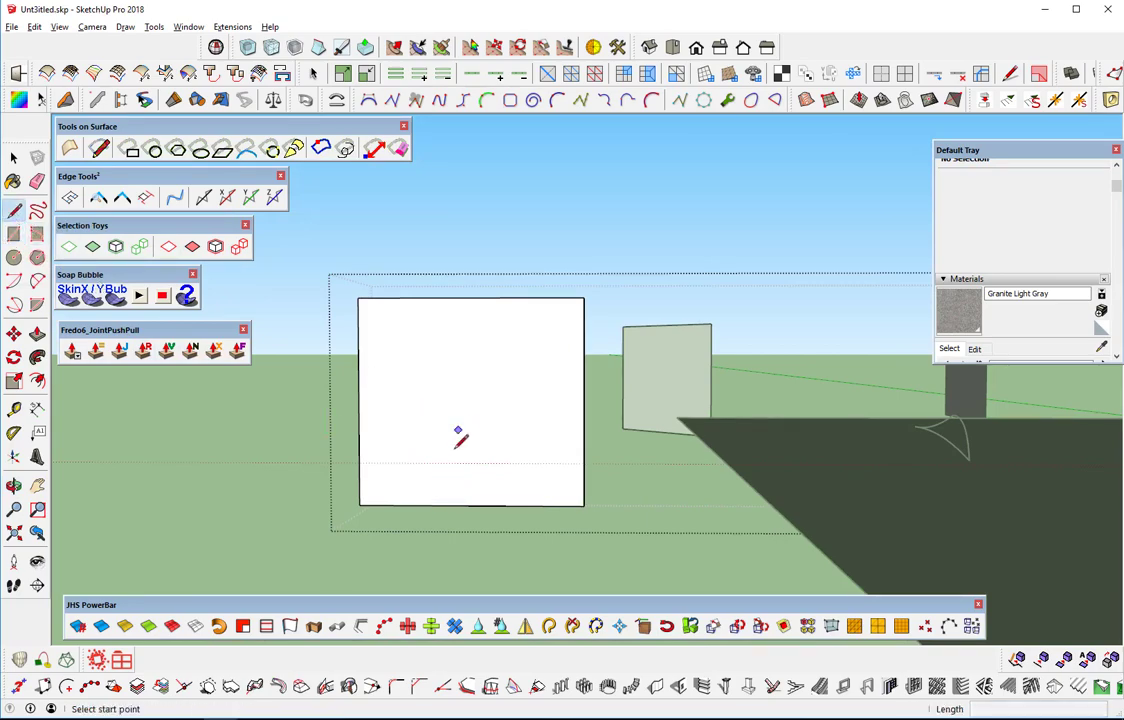
left_click(434, 505)
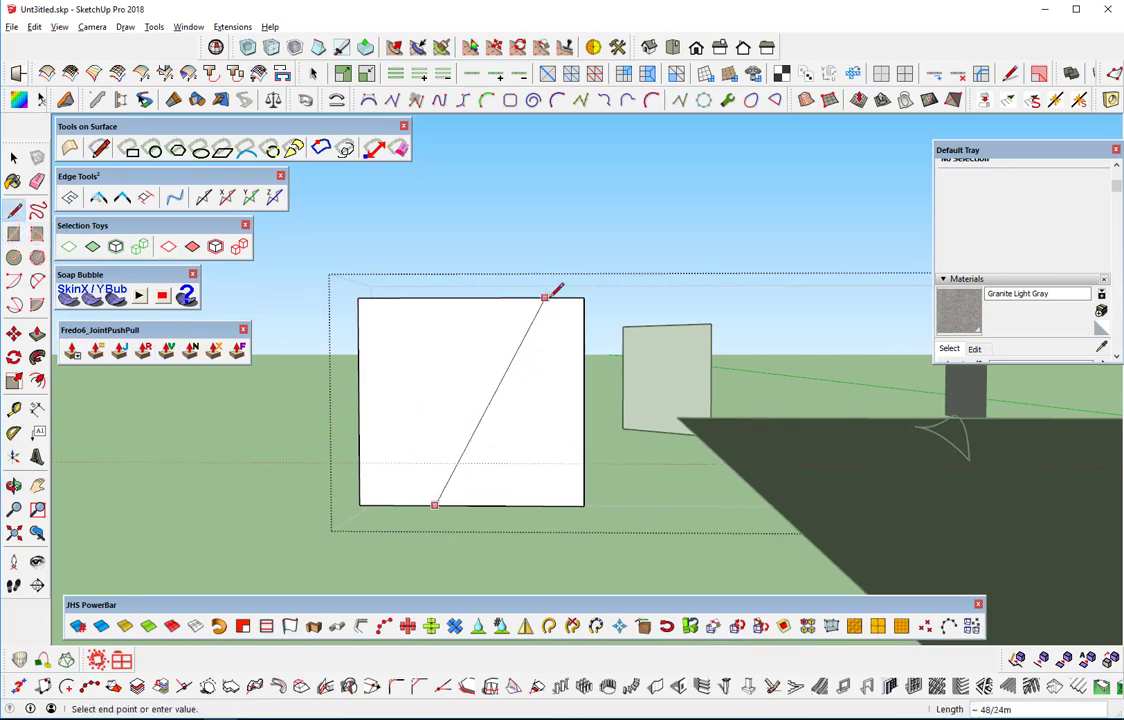
left_click(585, 297)
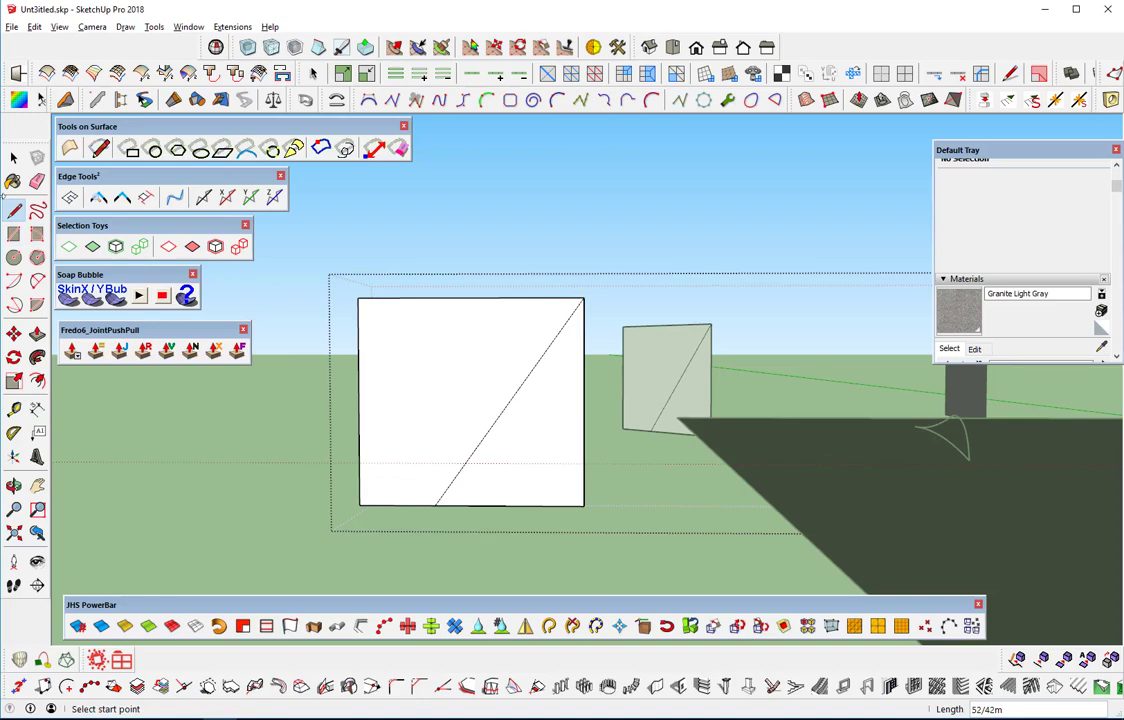
key("e")
left_click_drag(612, 472, 583, 503)
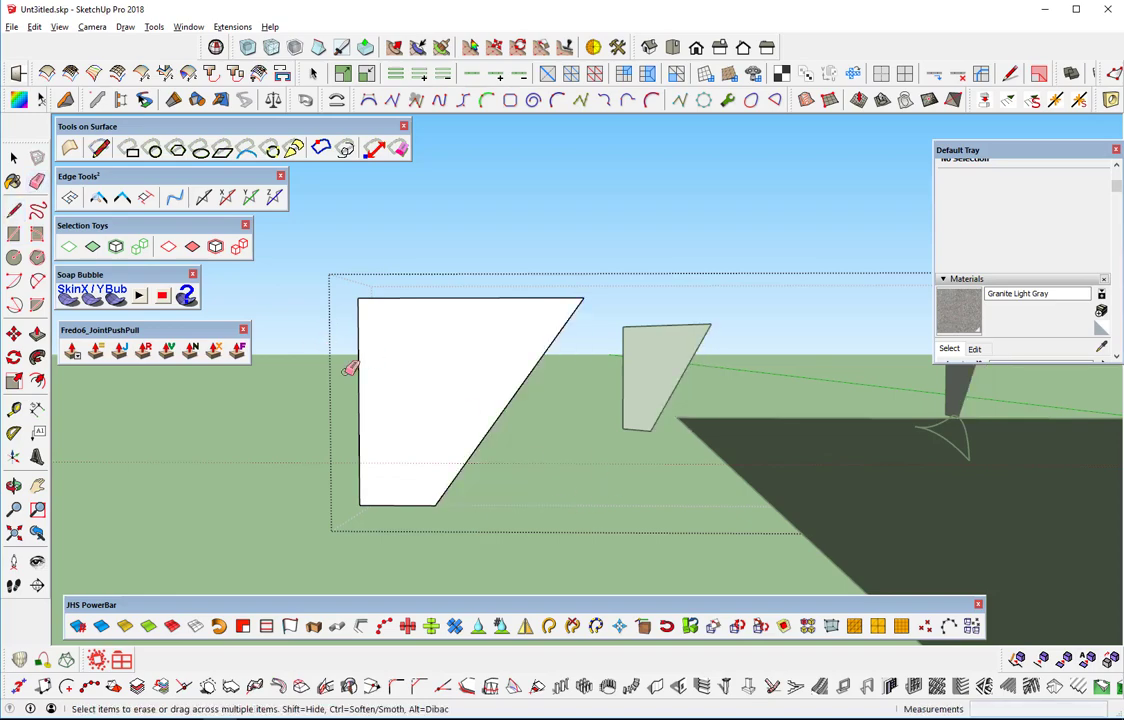
scroll(388, 400, "up", 3)
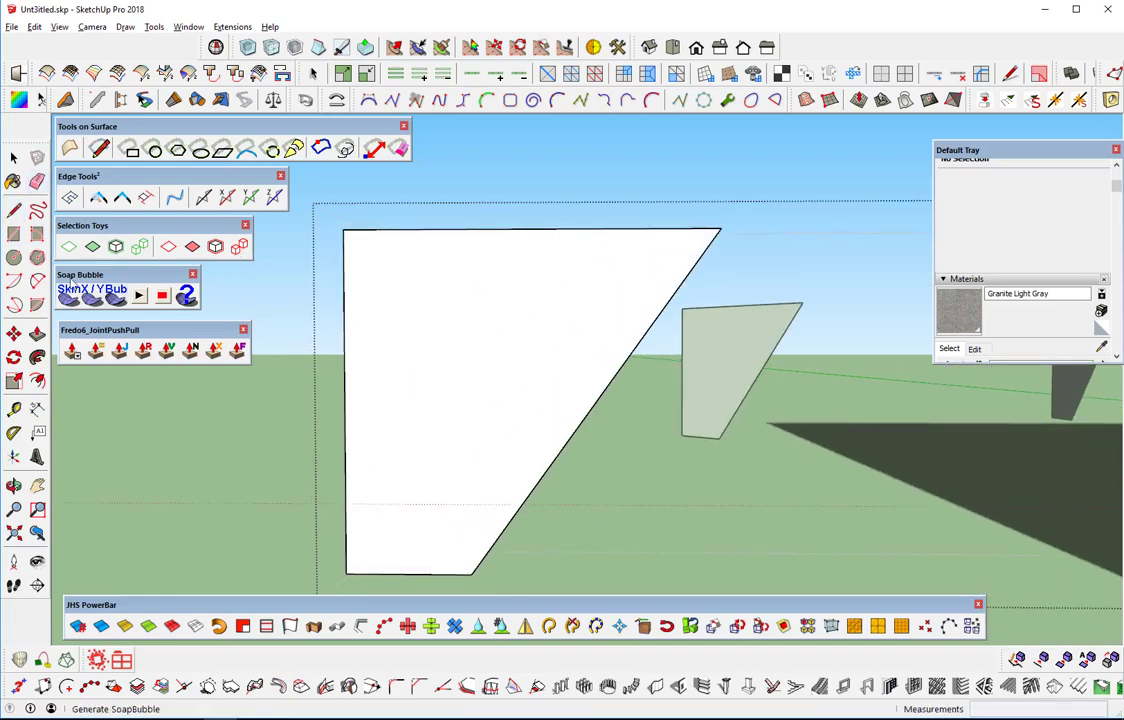
Step: Draw a vertical line from the panel's top edge to its bottom, splitting the face
left_click(14, 210)
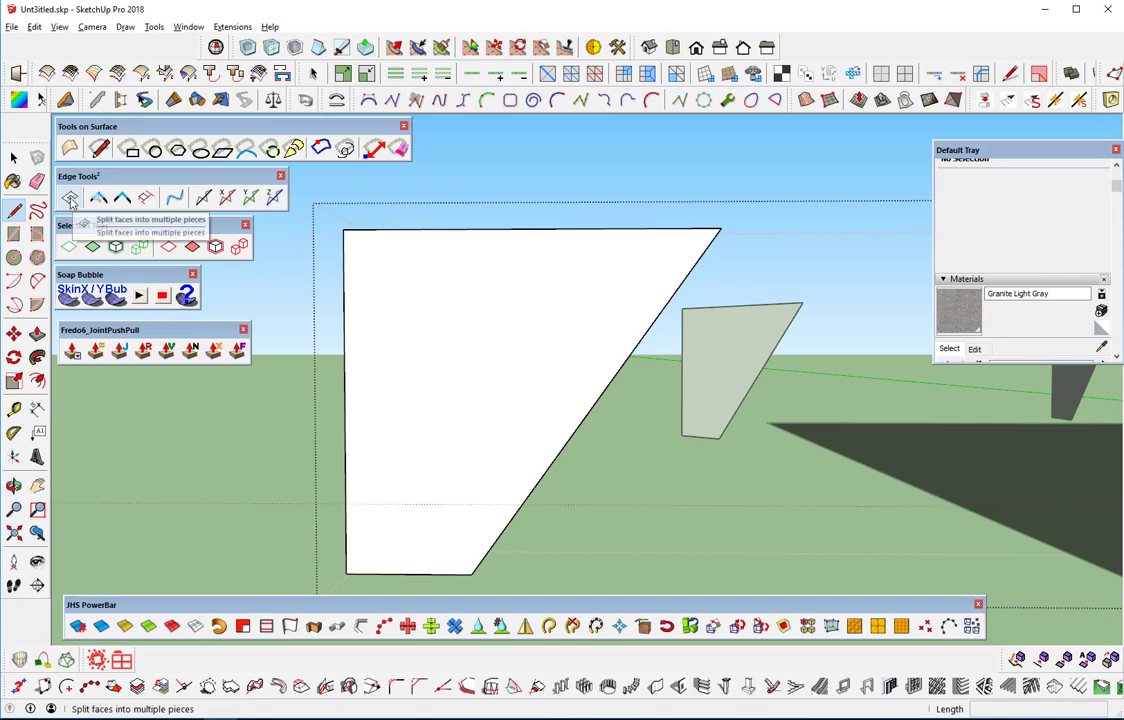
left_click(382, 230)
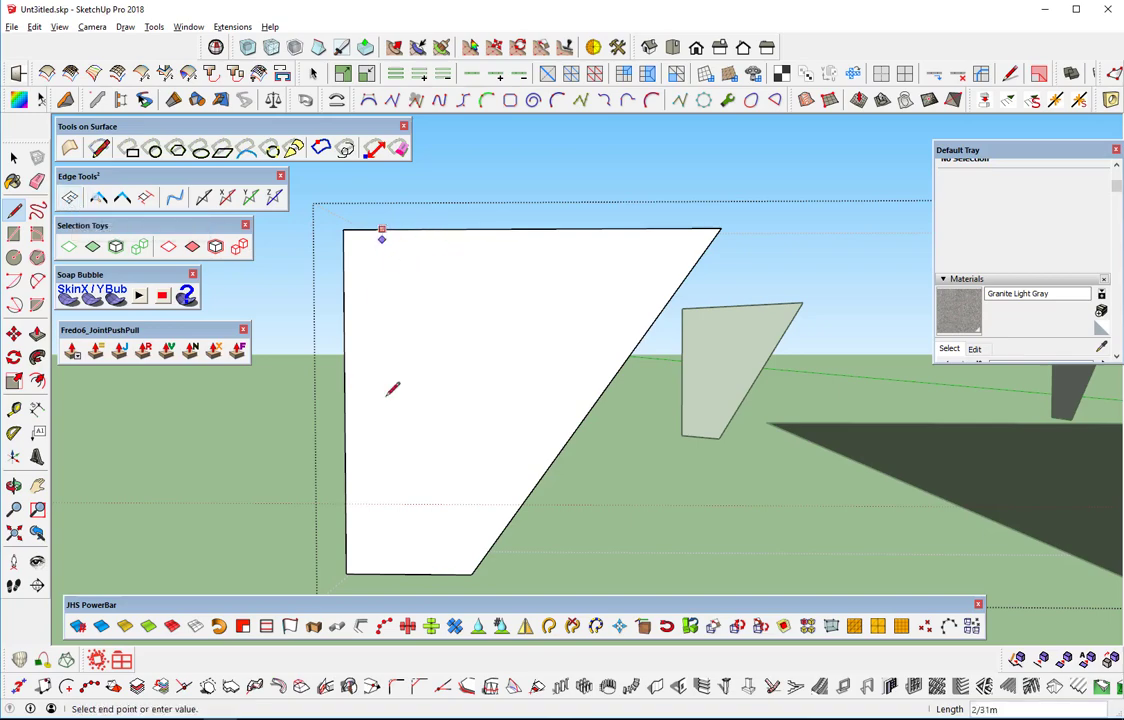
left_click(384, 573)
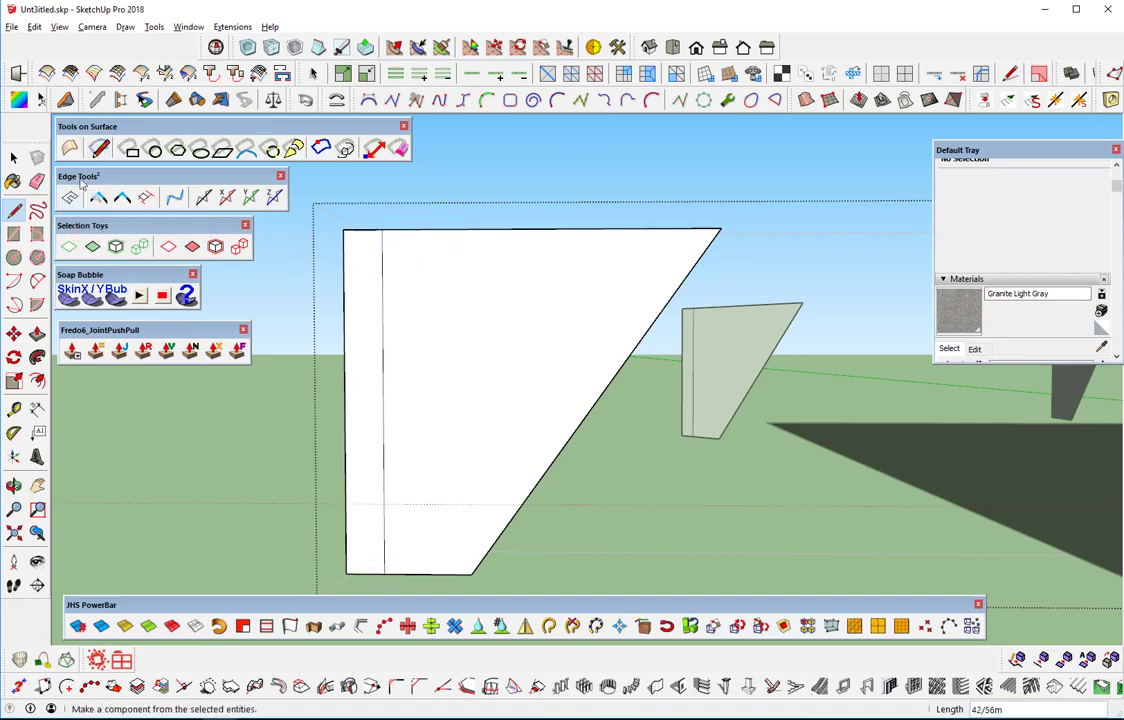
Step: Copy the vertical edge rightward at equal intervals up to the sloping side
key("space")
left_click(388, 398, "ctrl")
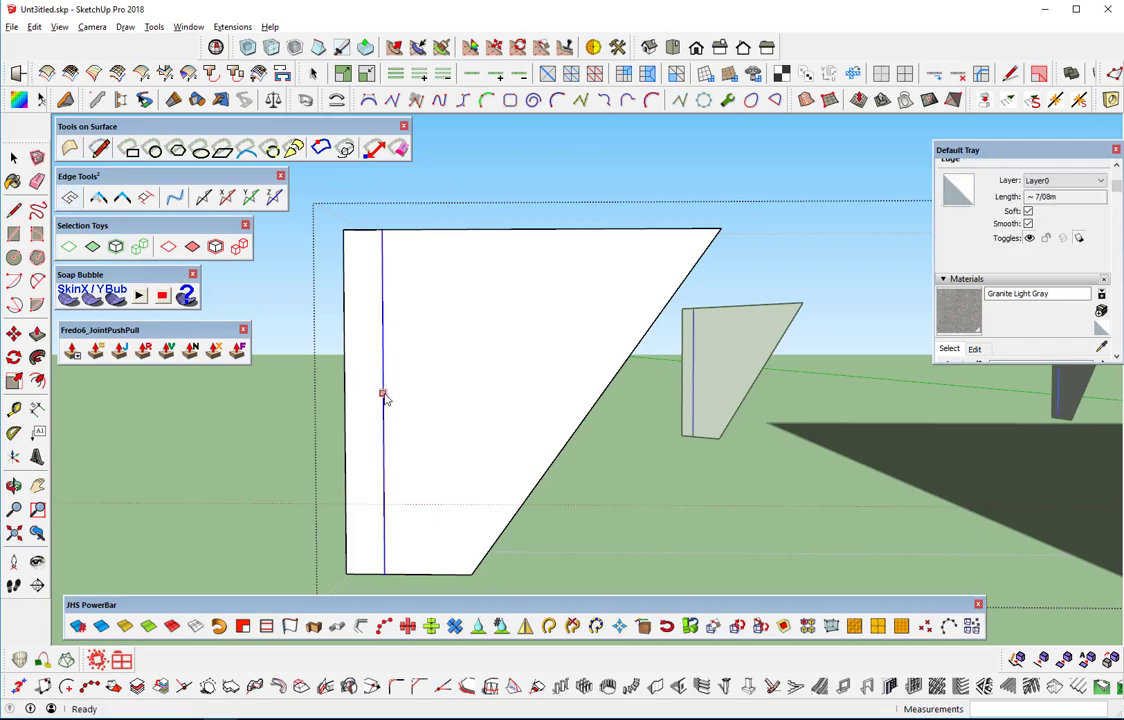
left_click(427, 396)
left_click(430, 404, "ctrl")
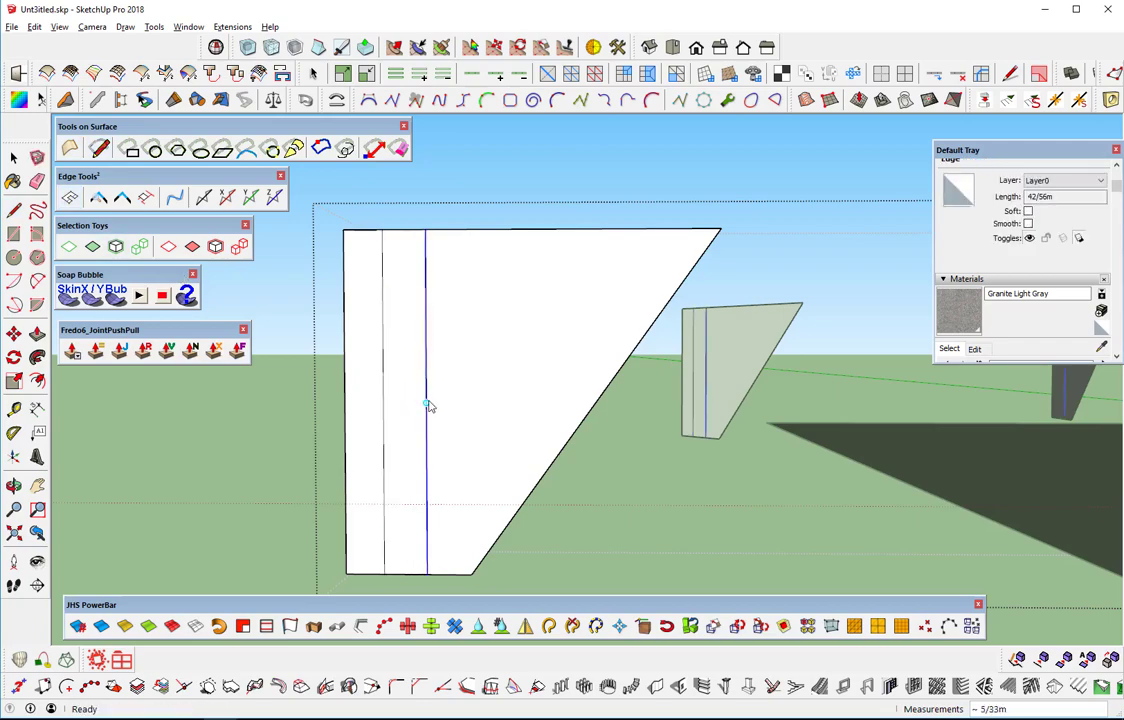
left_click(472, 401)
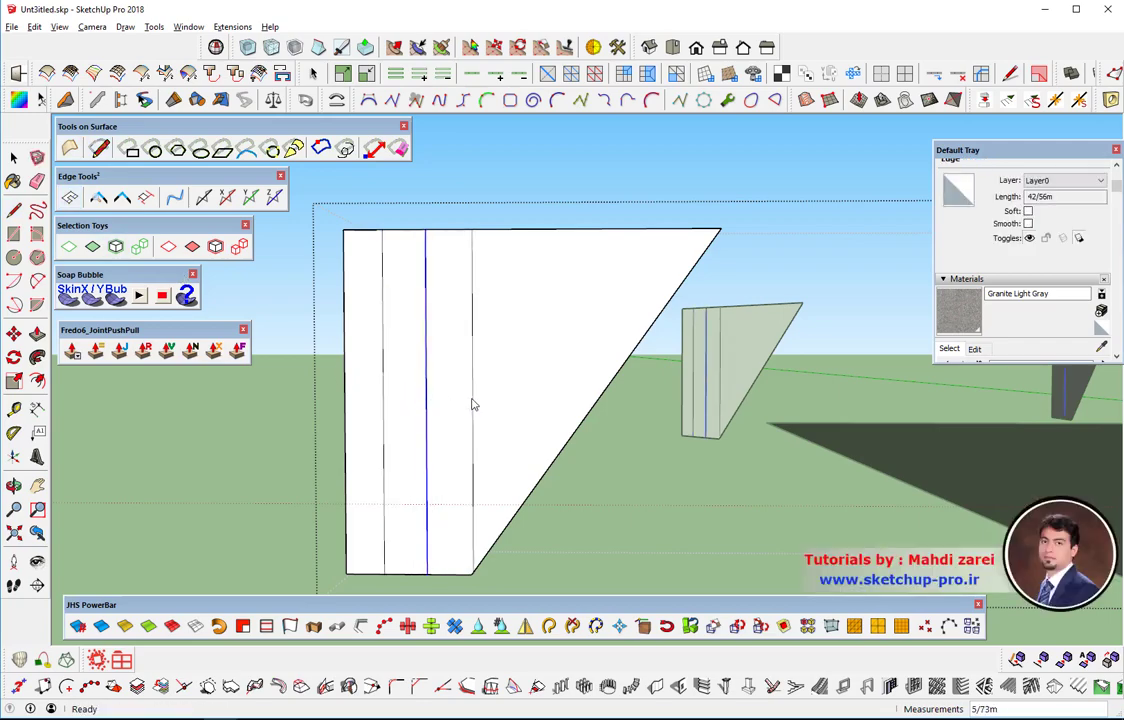
left_click(472, 401, "ctrl")
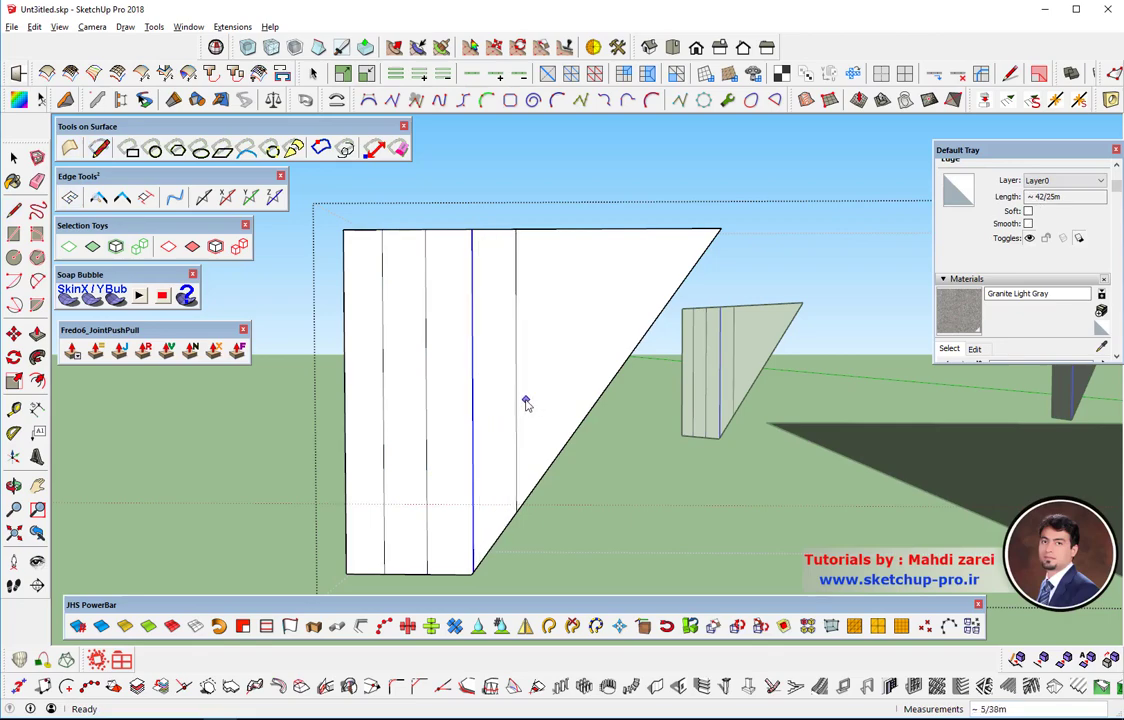
left_click(516, 392)
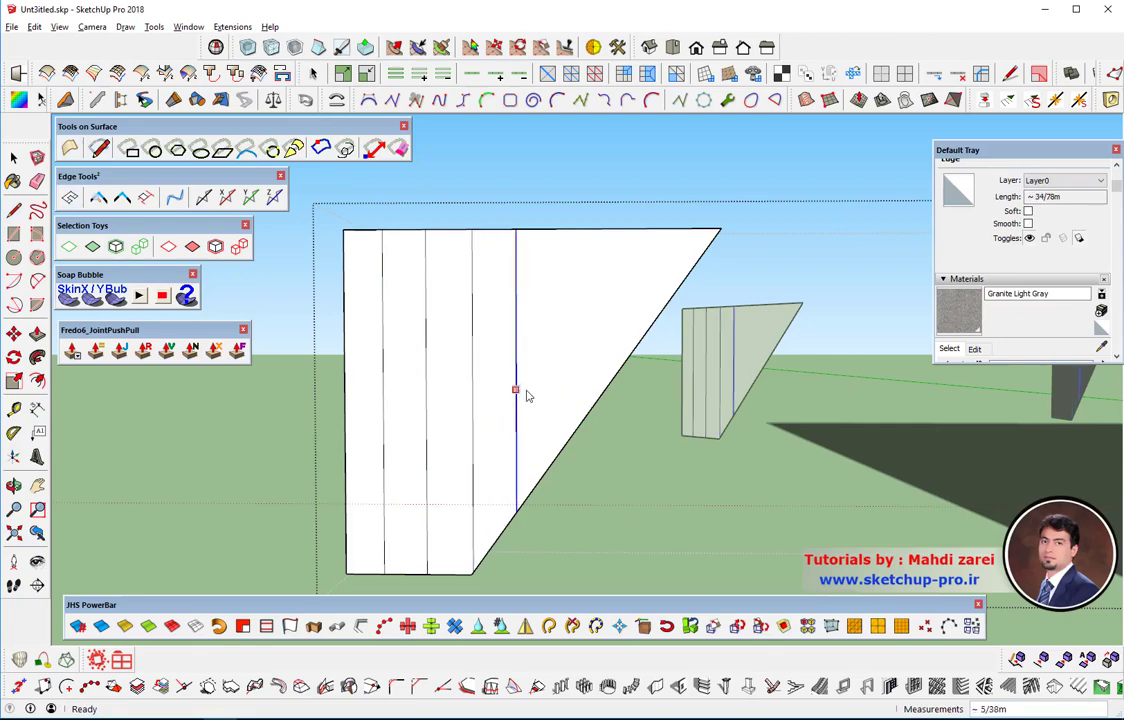
left_click(516, 391, "ctrl")
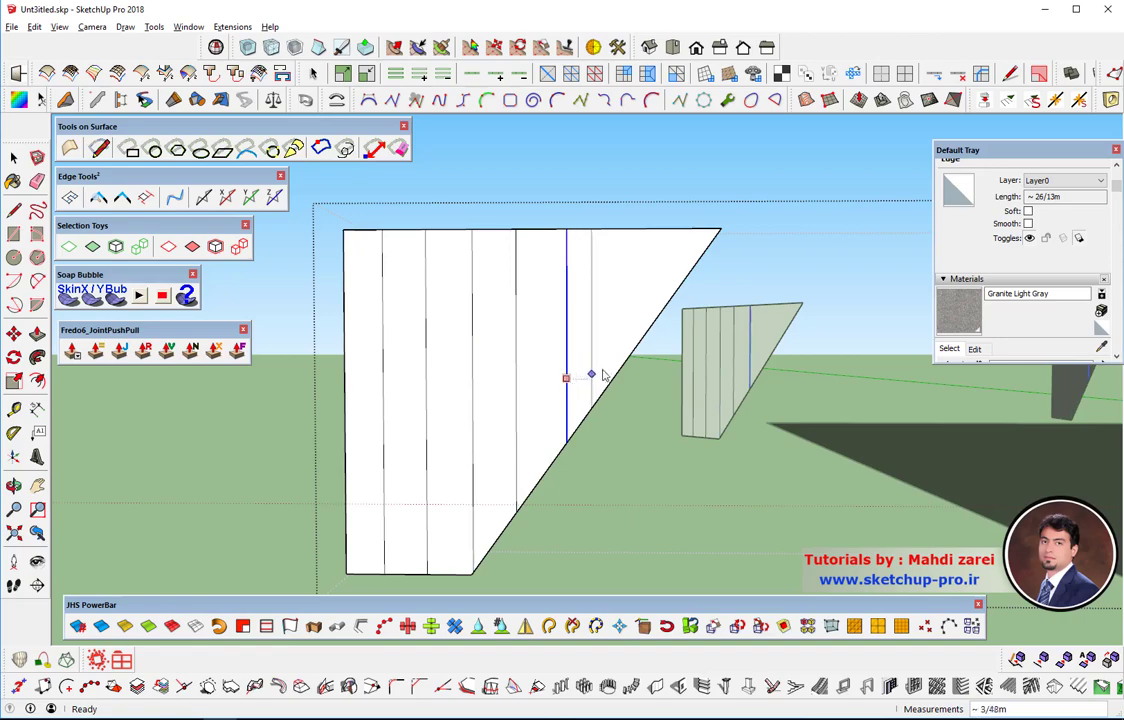
left_click(567, 378)
left_click(567, 378, "ctrl")
left_click(611, 296)
left_click(611, 296, "ctrl")
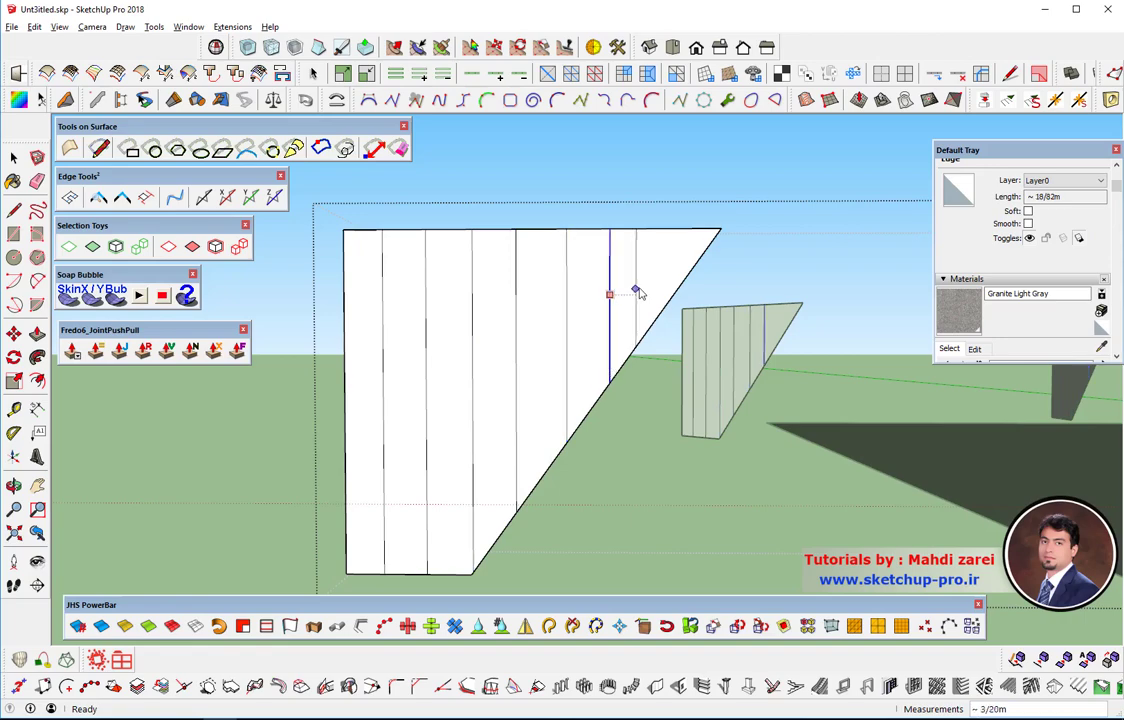
left_click(656, 290)
left_click(13, 157)
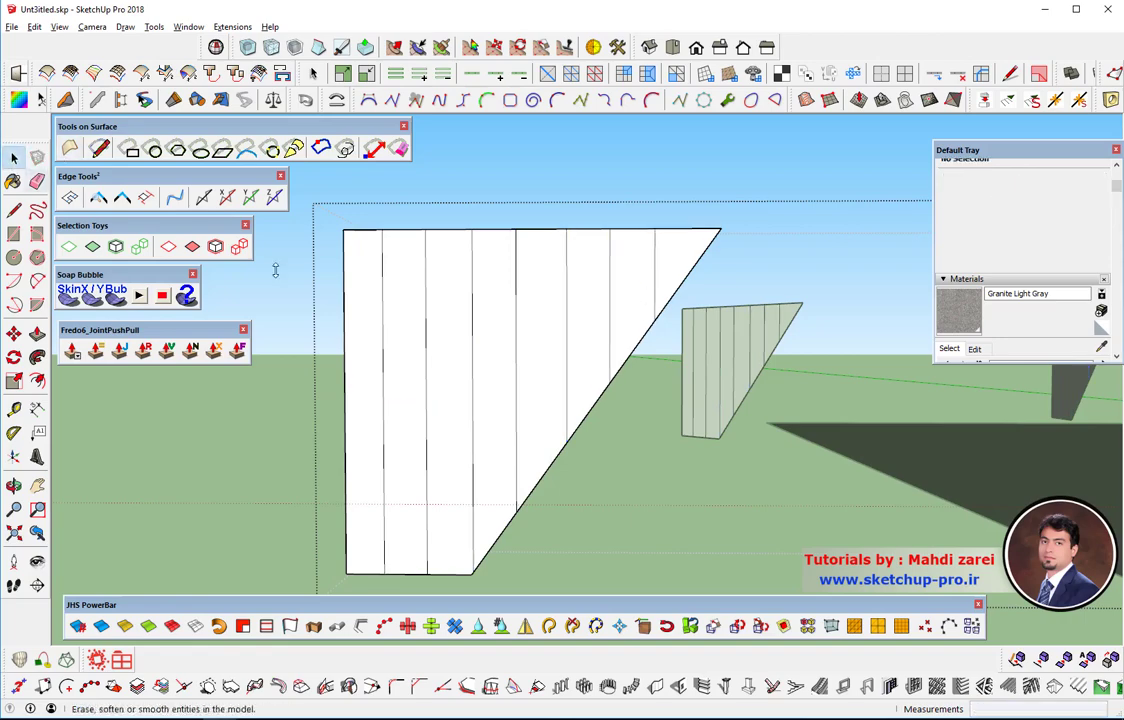
scroll(535, 342, "down", 2)
scroll(550, 342, "down", 2)
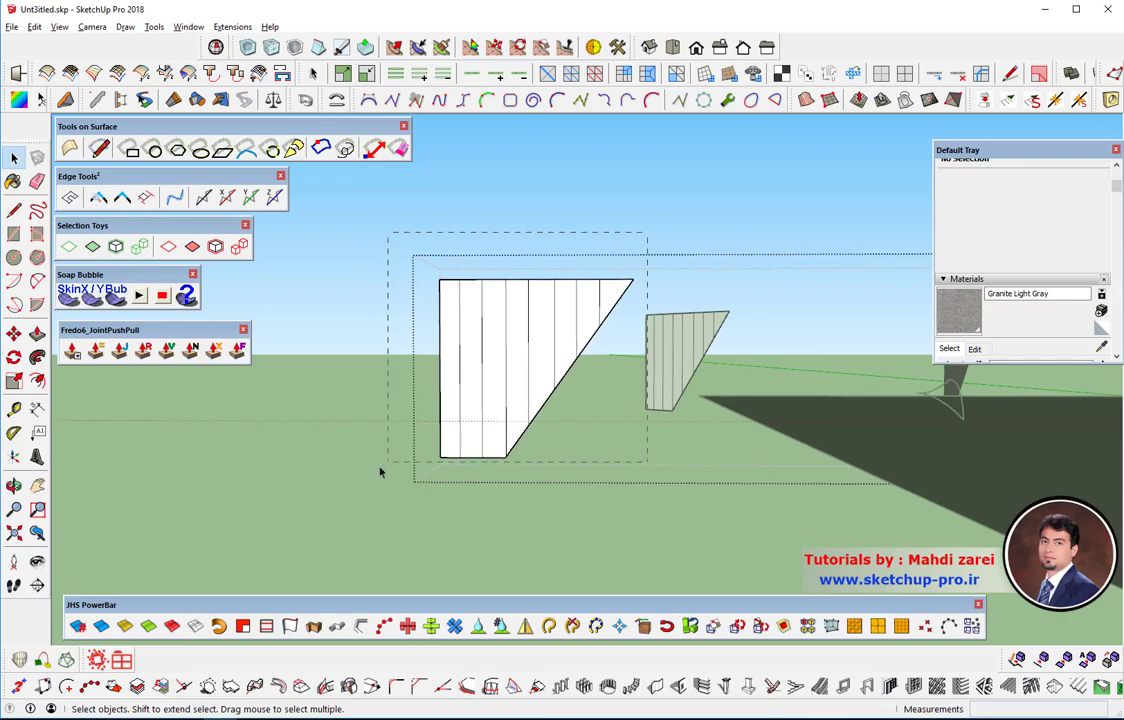
Step: Select and delete the divided panels, then zoom back onto the lotus canopy
key("ctrl+a")
key("Delete")
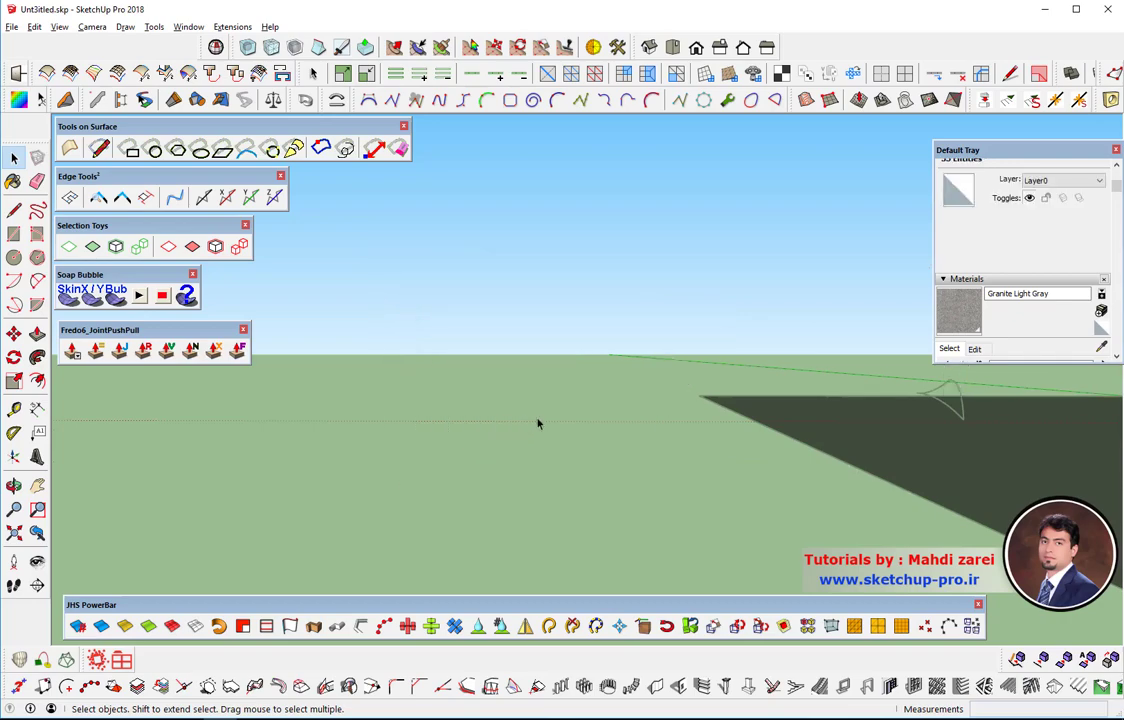
scroll(537, 424, "down", 2)
scroll(790, 439, "down", 2)
middle_click_drag(790, 439, 667, 461)
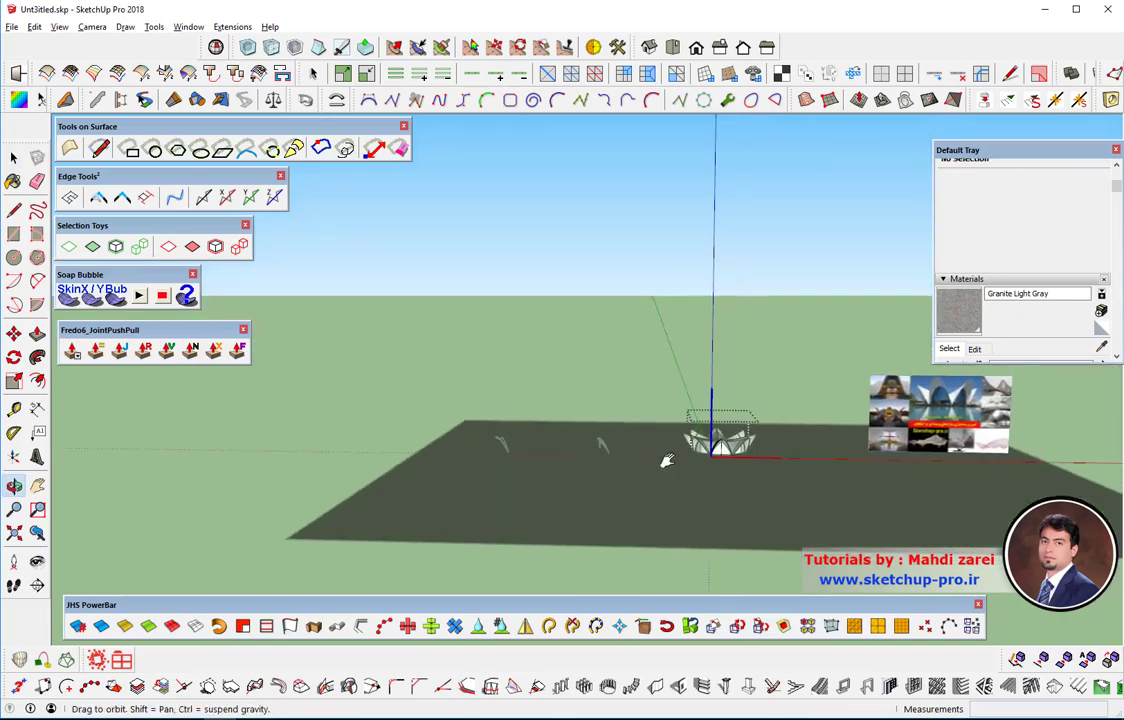
scroll(700, 460, "up", 1)
scroll(712, 460, "up", 2)
scroll(715, 458, "up", 3)
scroll(718, 461, "up", 3)
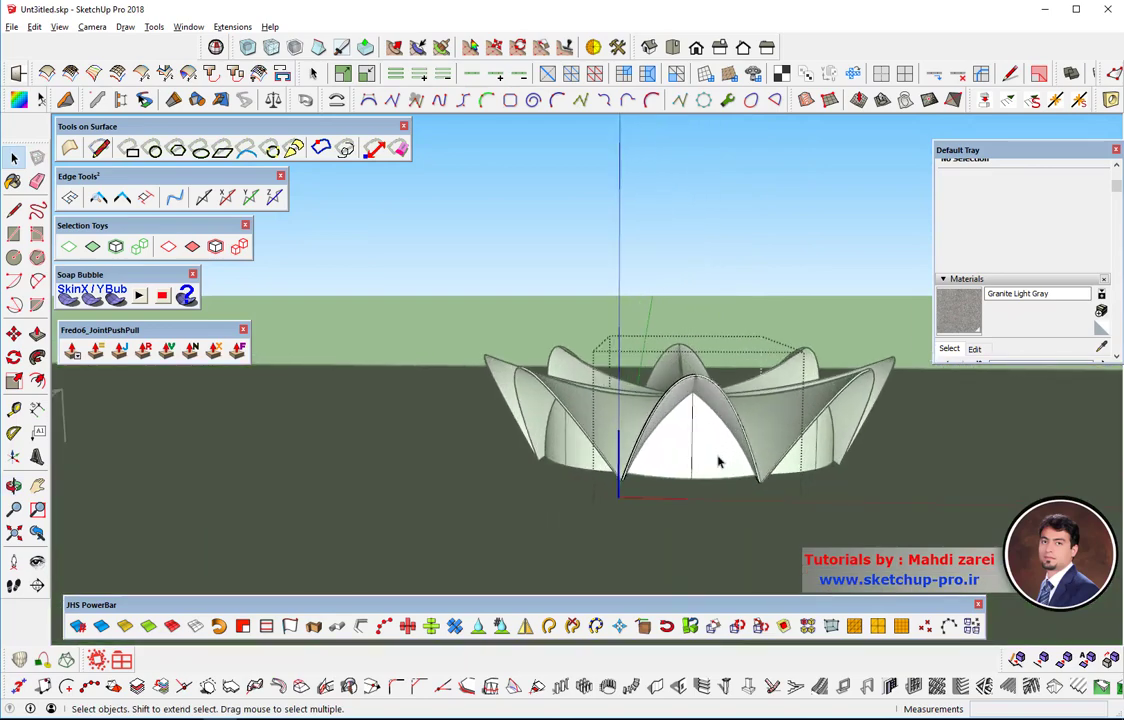
scroll(712, 465, "up", 2)
scroll(710, 467, "up", 2)
scroll(710, 467, "up", 2)
Step: Orbit to look down on the lotus and select its front petal
mouse_move(650, 467)
middle_mouse_down()
mouse_move(855, 422)
mouse_move(808, 481)
middle_mouse_up()
scroll(765, 432, "down", 2)
scroll(771, 435, "down", 2)
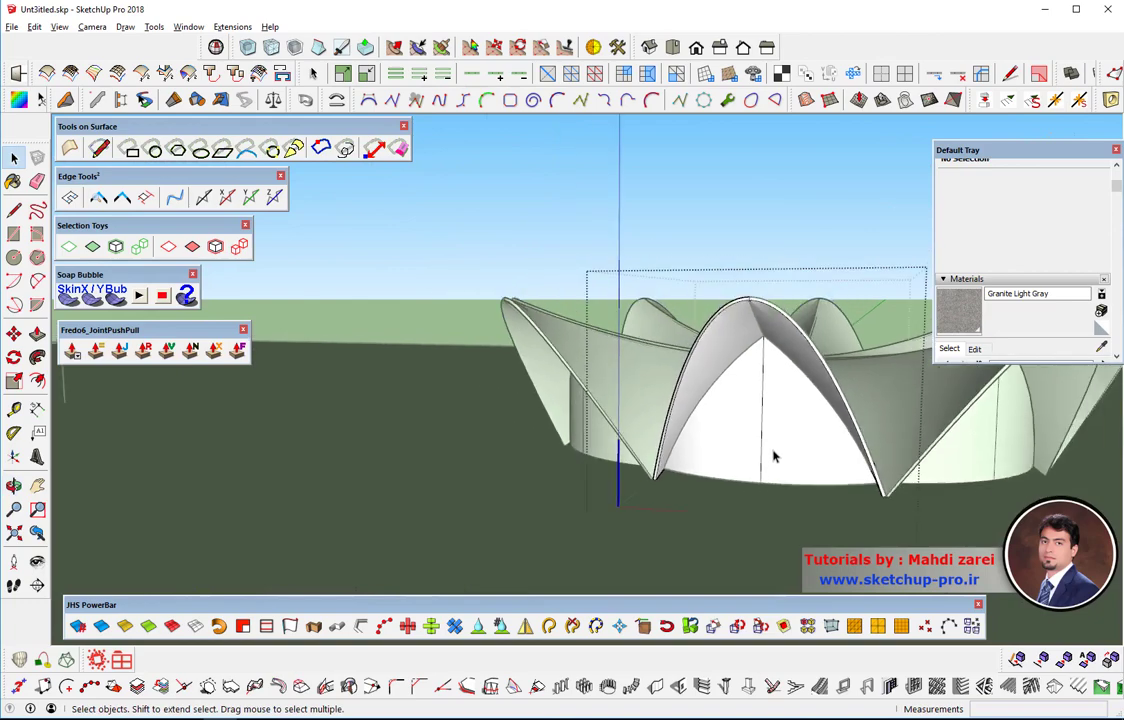
middle_click_drag(773, 457, 803, 469)
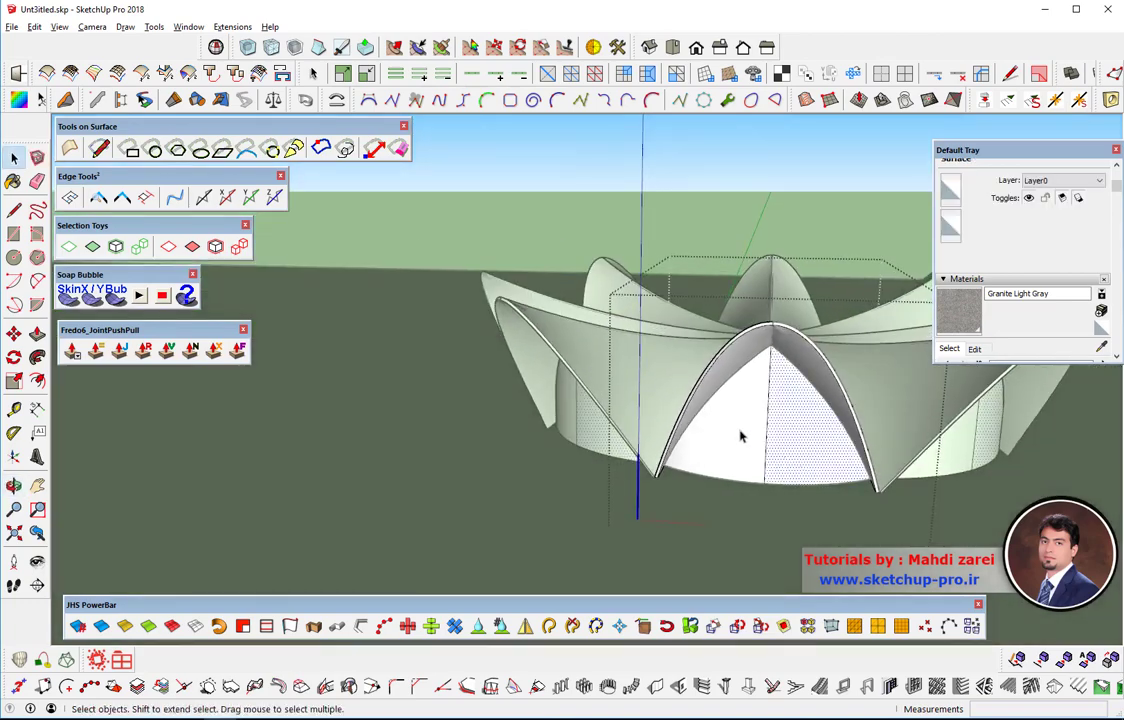
left_click(746, 467)
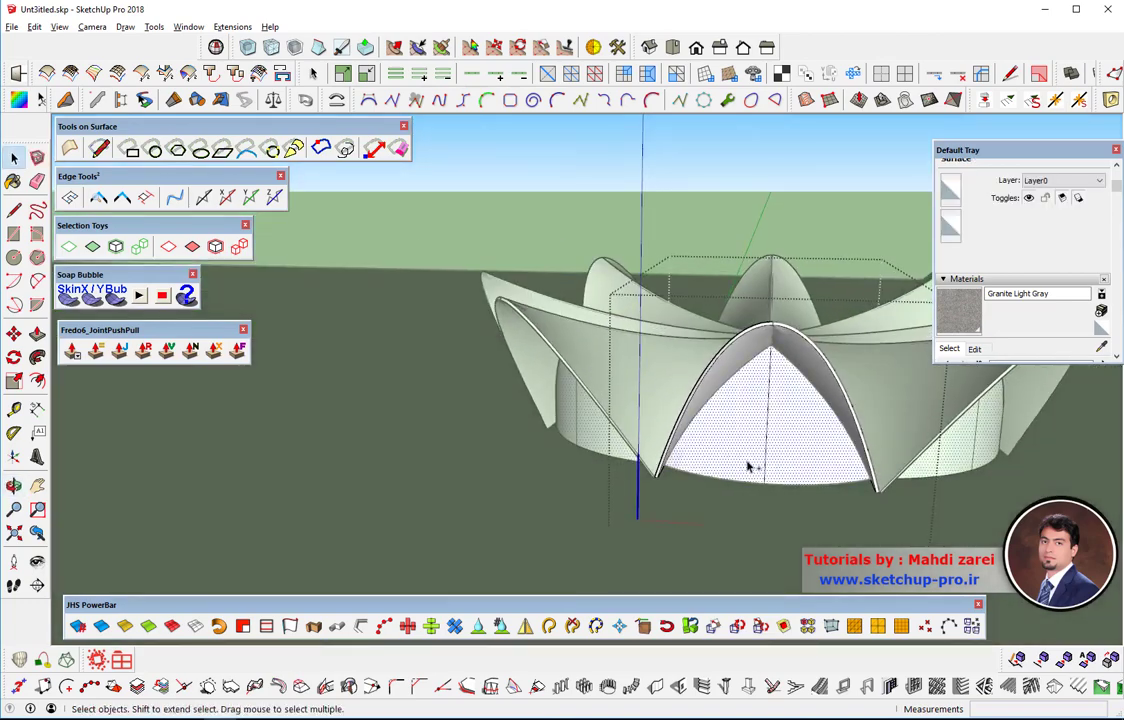
Step: Copy the selected petal with Move and Ctrl onto open ground left of the lotus
key("m")
middle_click_drag(804, 518, 850, 442)
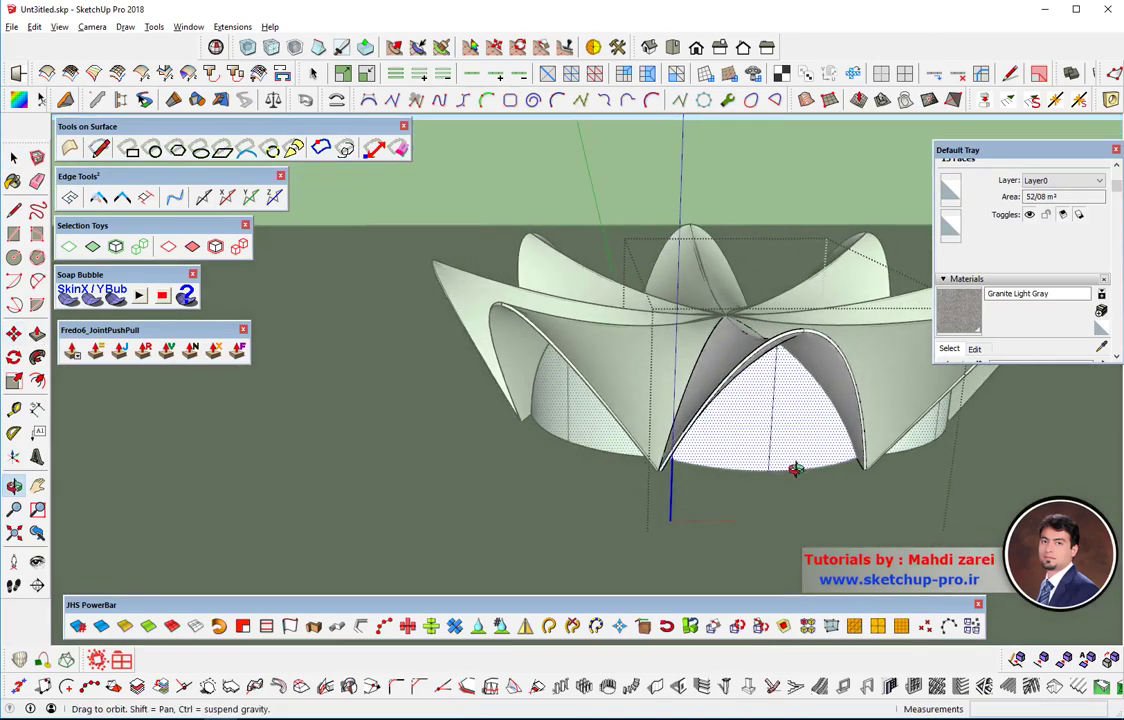
scroll(846, 444, "down", 2)
left_click(846, 444)
key("ctrl")
scroll(846, 444, "down", 3)
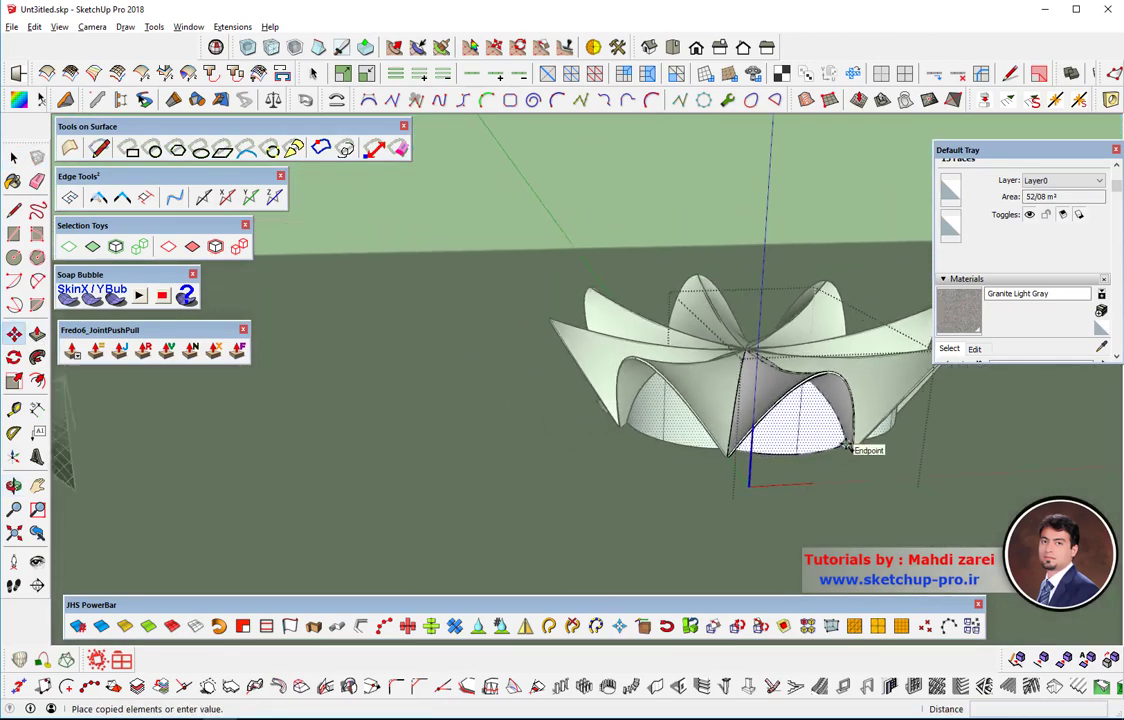
scroll(846, 444, "down", 3)
scroll(848, 447, "down", 2)
scroll(848, 447, "down", 2)
scroll(835, 440, "down", 2)
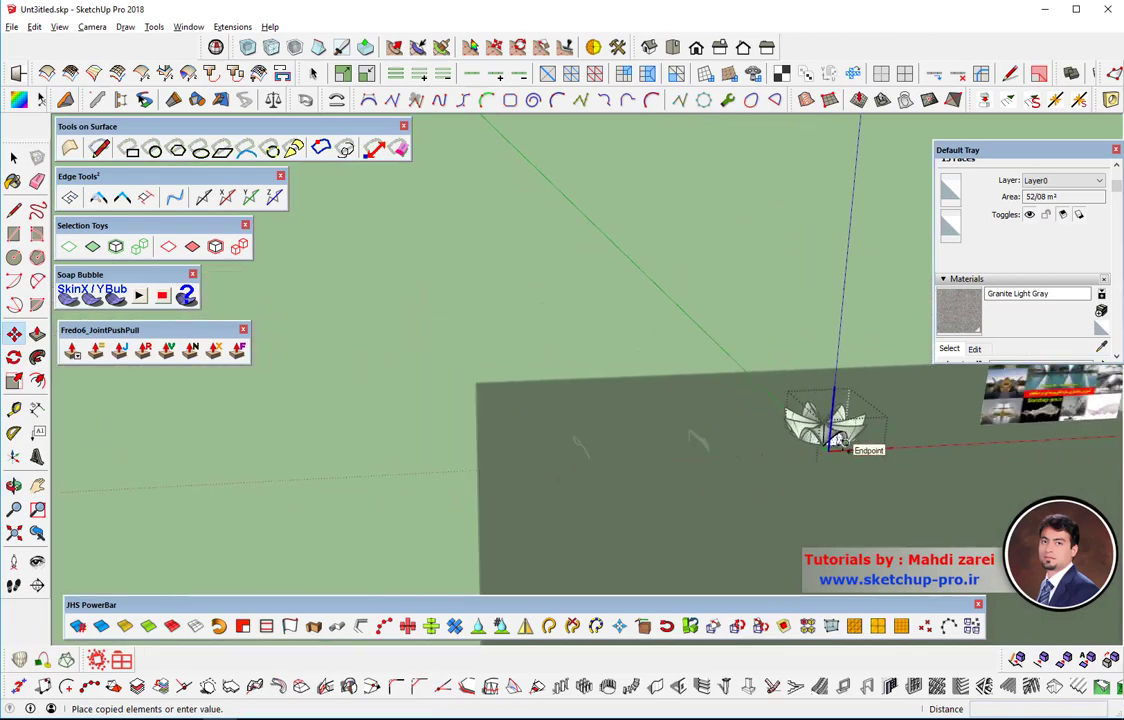
left_click(383, 468)
Step: Zoom to eye level on the copied petal and select its right half
scroll(381, 470, "up", 2)
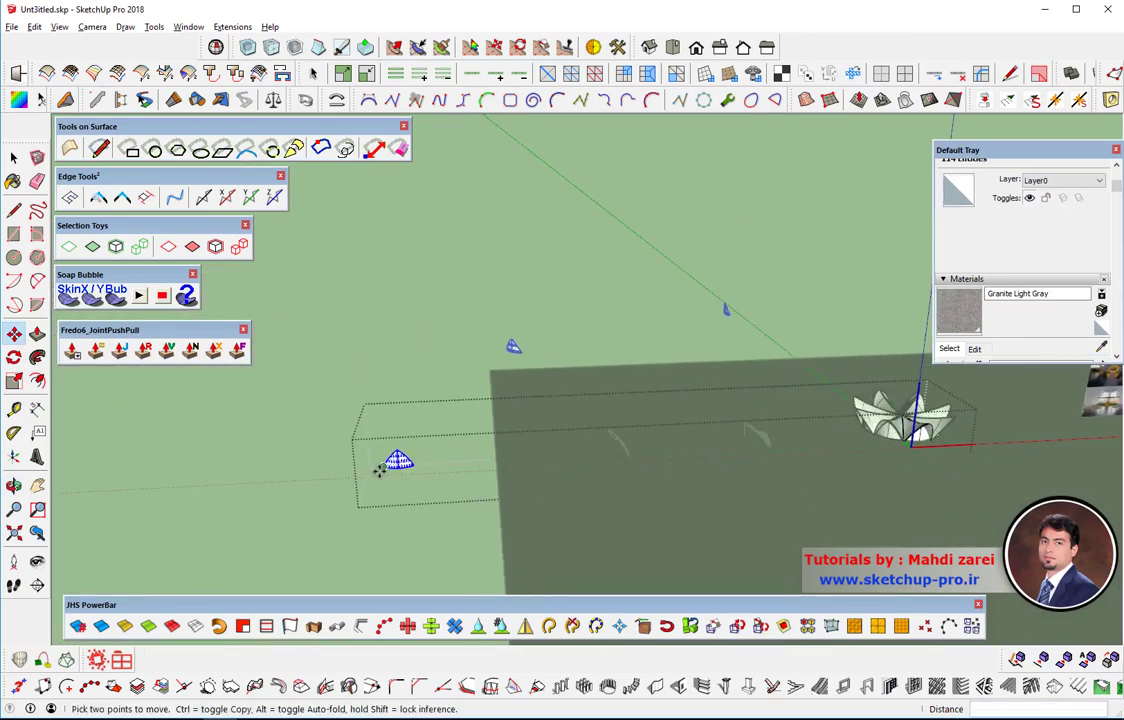
scroll(381, 470, "up", 2)
scroll(385, 467, "up", 2)
scroll(414, 457, "up", 2)
scroll(414, 459, "up", 2)
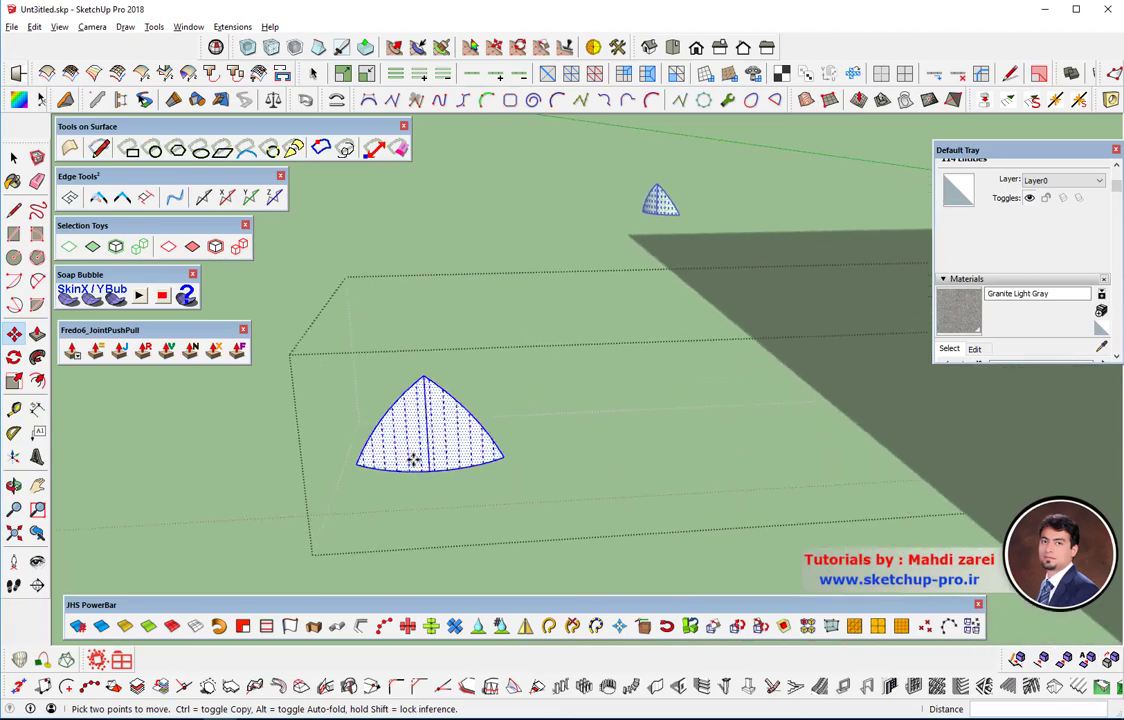
scroll(447, 454, "up", 3)
scroll(447, 454, "up", 2)
scroll(459, 454, "up", 2)
mouse_move(484, 454)
middle_mouse_down()
mouse_move(427, 422)
mouse_move(680, 553)
mouse_move(645, 508)
mouse_move(612, 509)
mouse_move(454, 444)
middle_mouse_up()
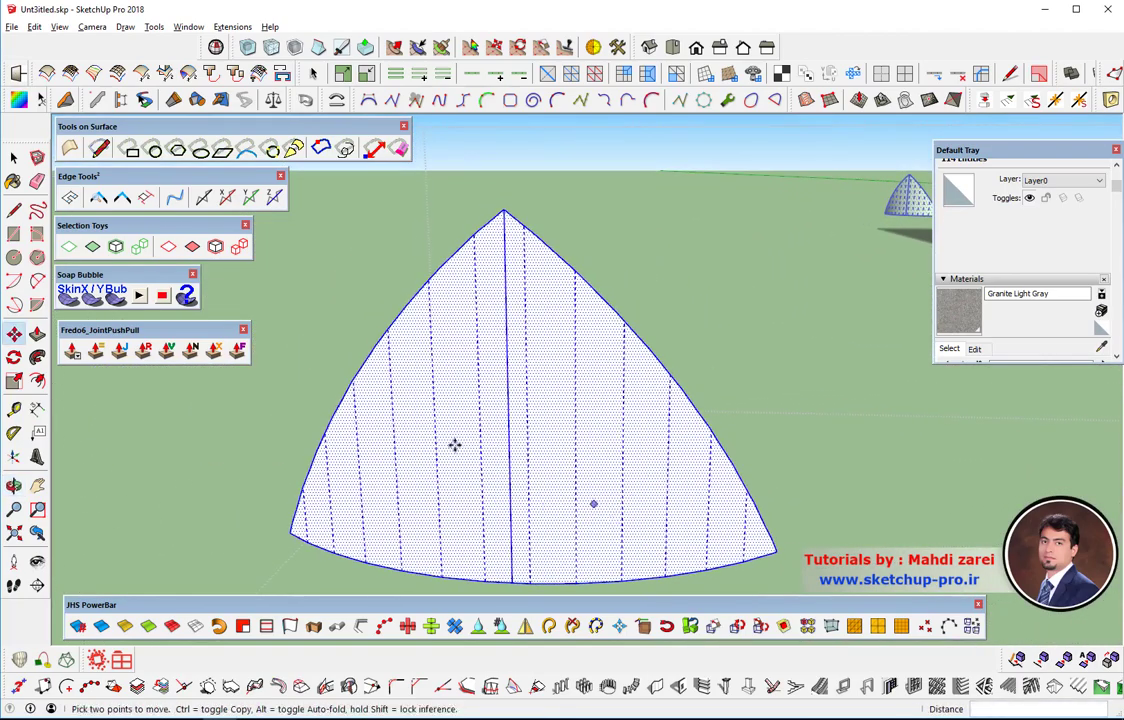
left_click(13, 157)
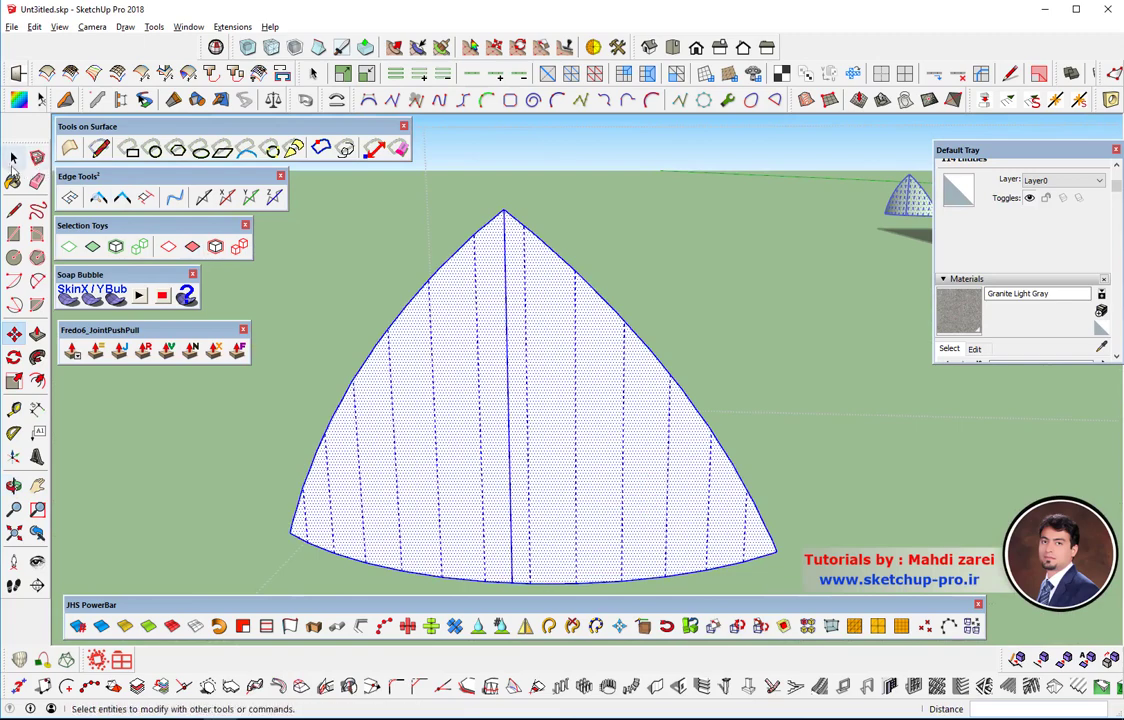
left_click(525, 416)
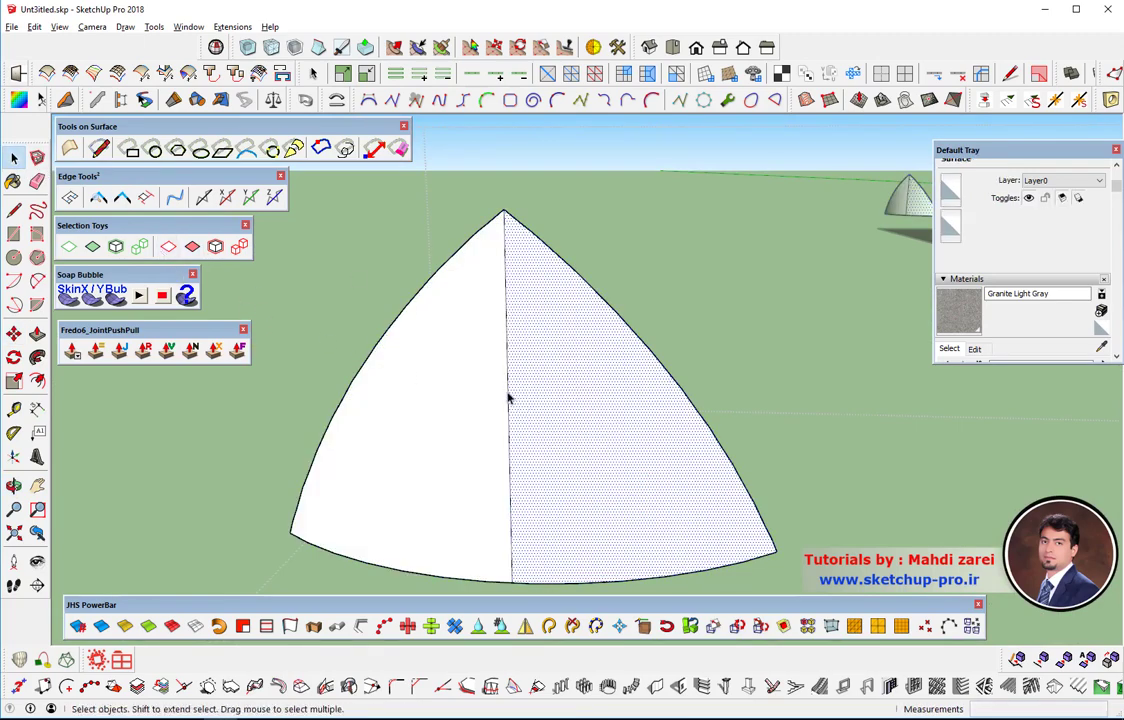
Step: Offset the petal's central spine line twice with Edge Tools², adding two parallel lines beside it
left_click(507, 398)
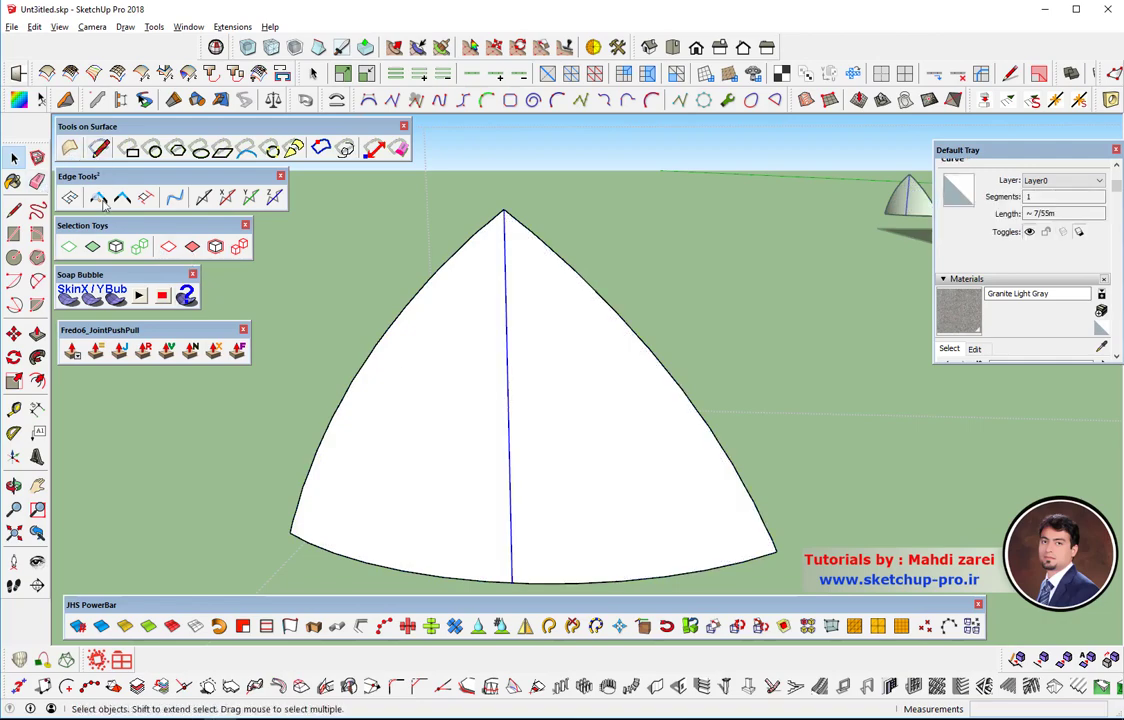
left_click(70, 198)
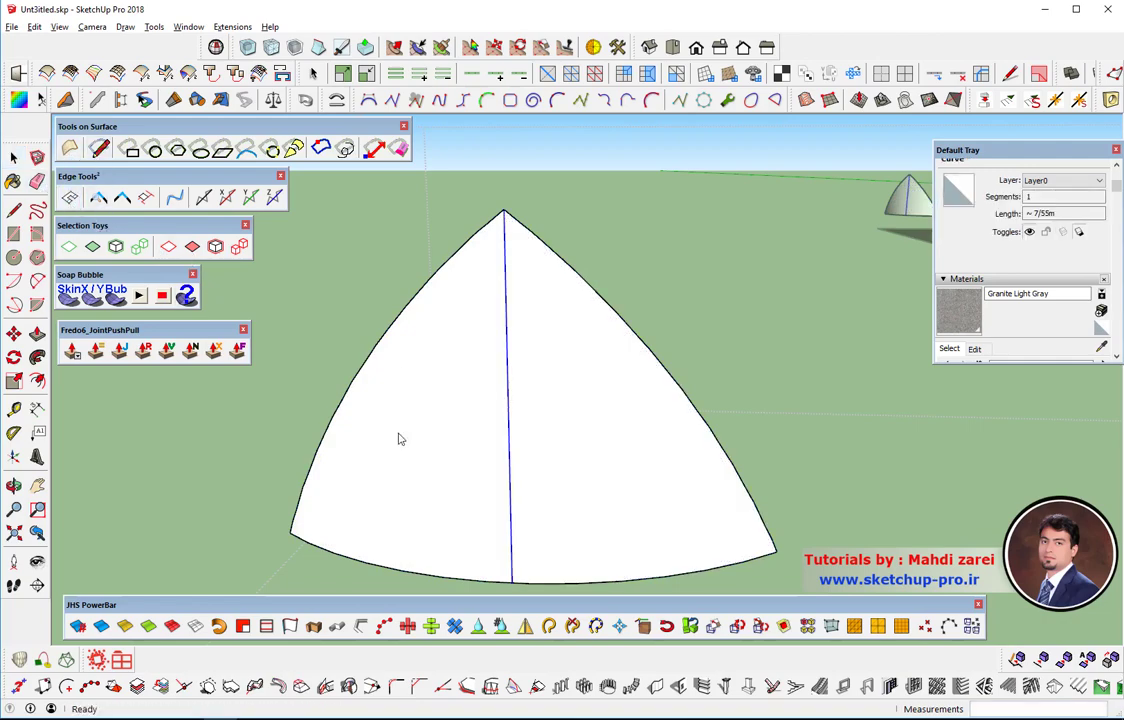
left_click(521, 467)
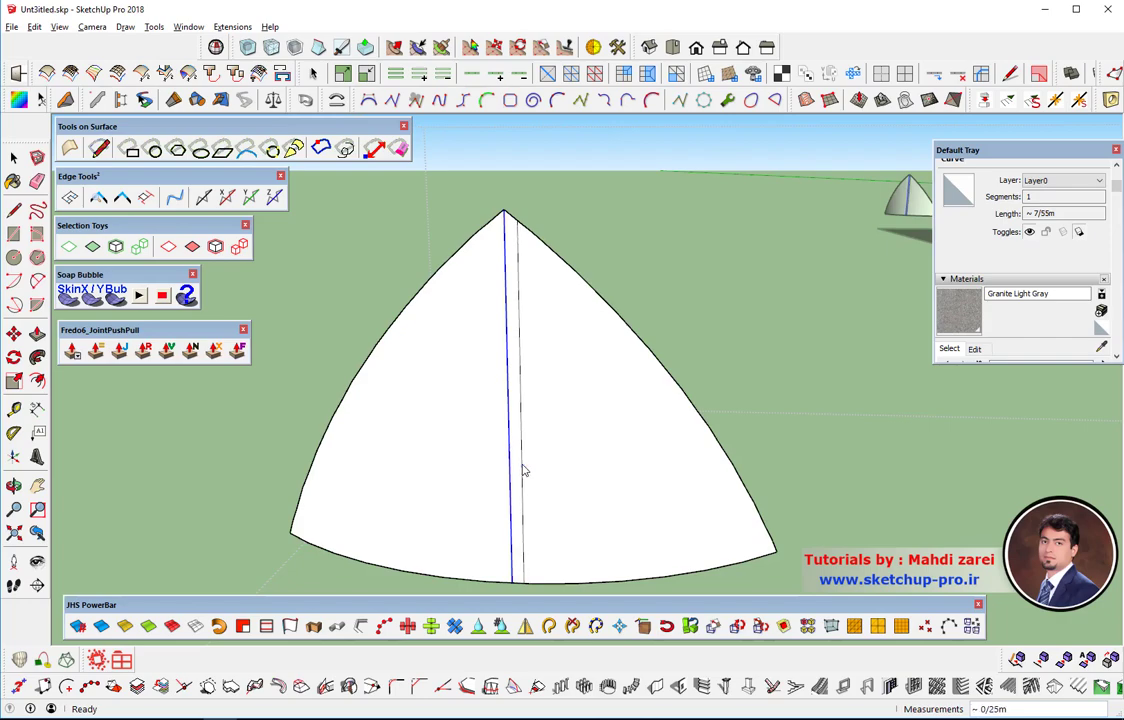
left_click(521, 472)
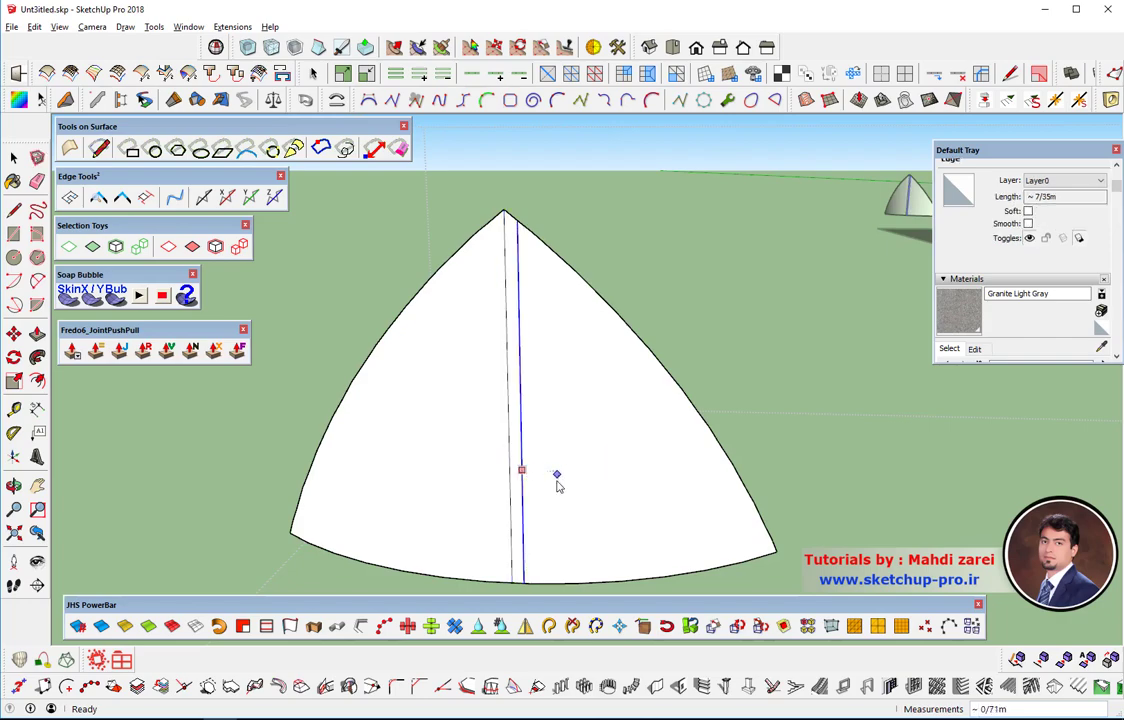
middle_click_drag(557, 485, 627, 487)
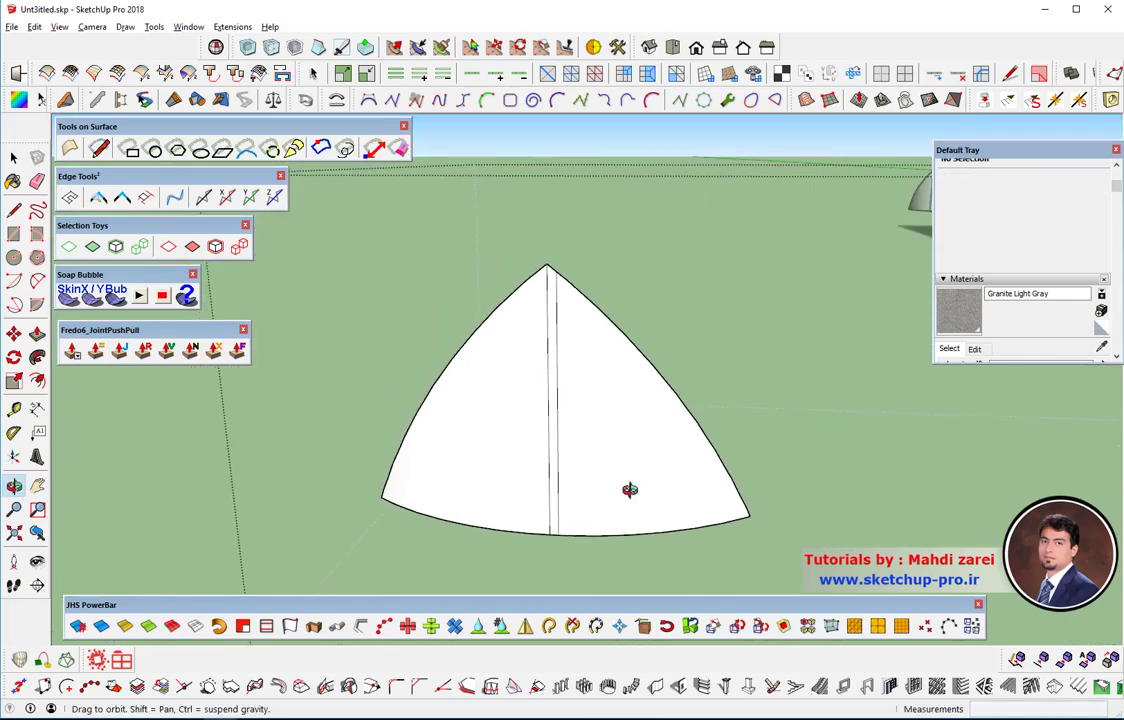
left_click(559, 332)
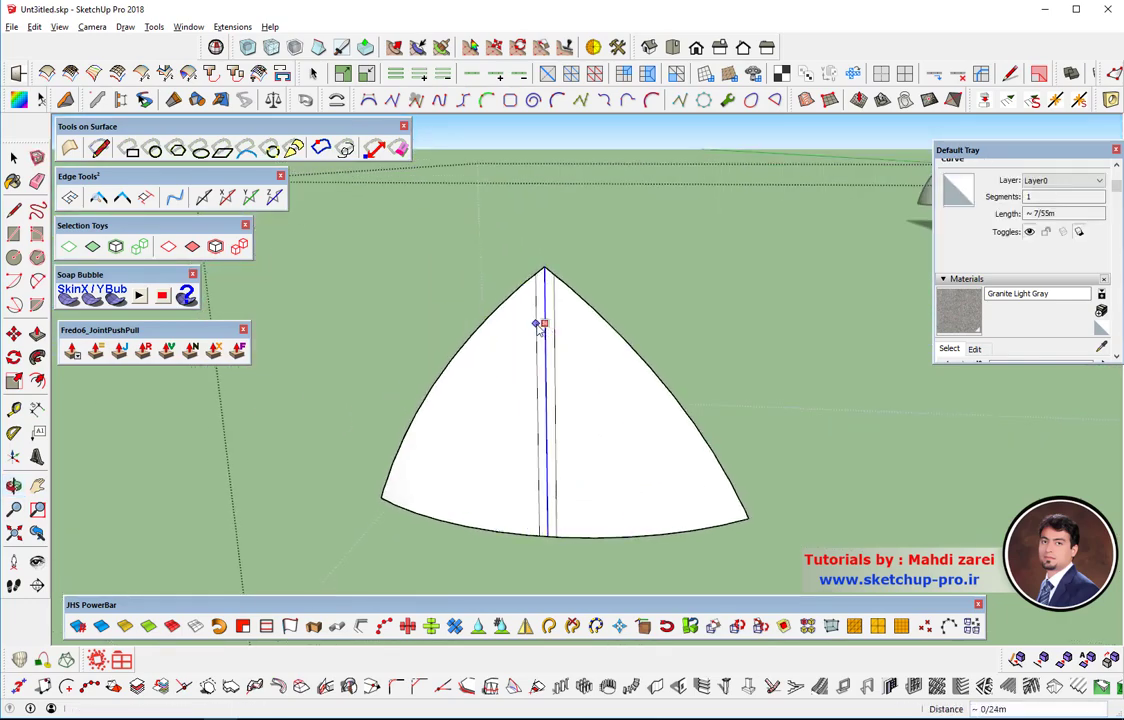
left_click(538, 326)
scroll(625, 499, "up", 1)
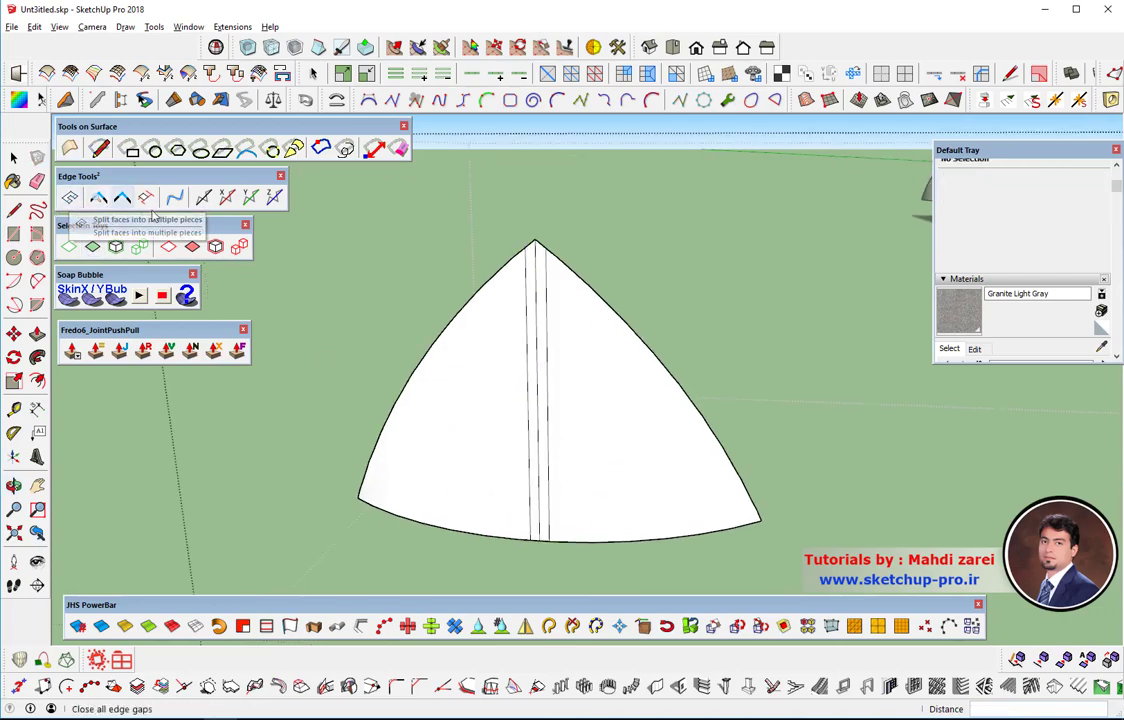
Step: Draw several vertical surface lines from the copied petal's right edge down to its bottom curve
left_click(99, 148)
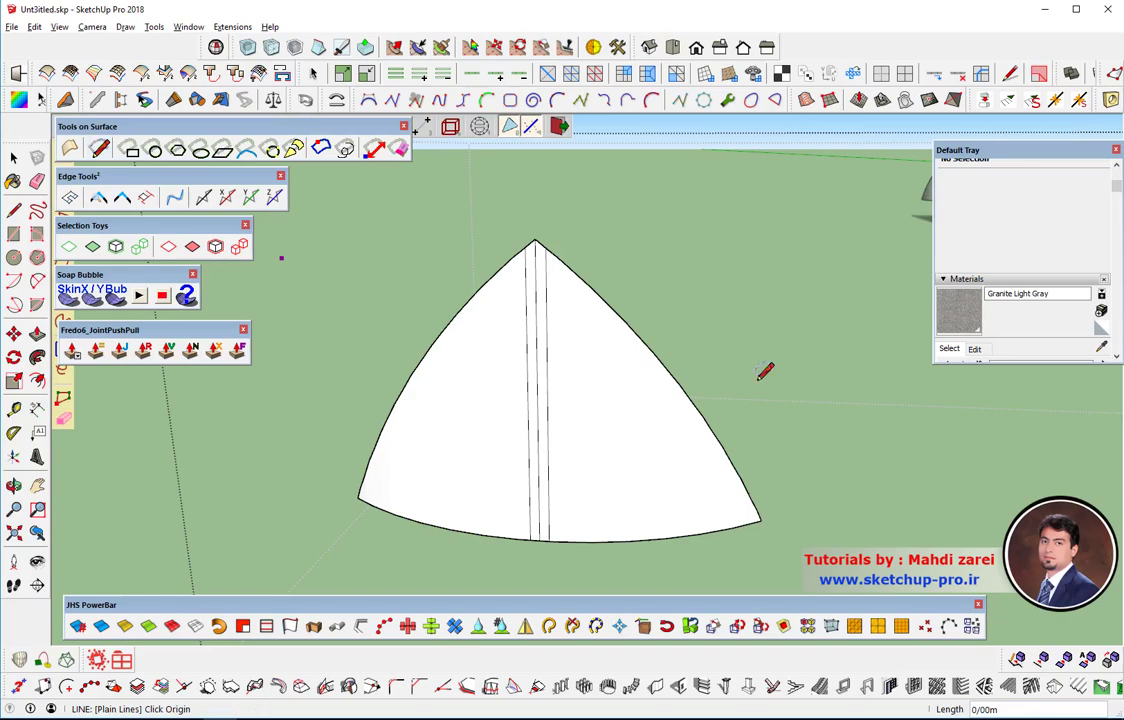
left_click(578, 274)
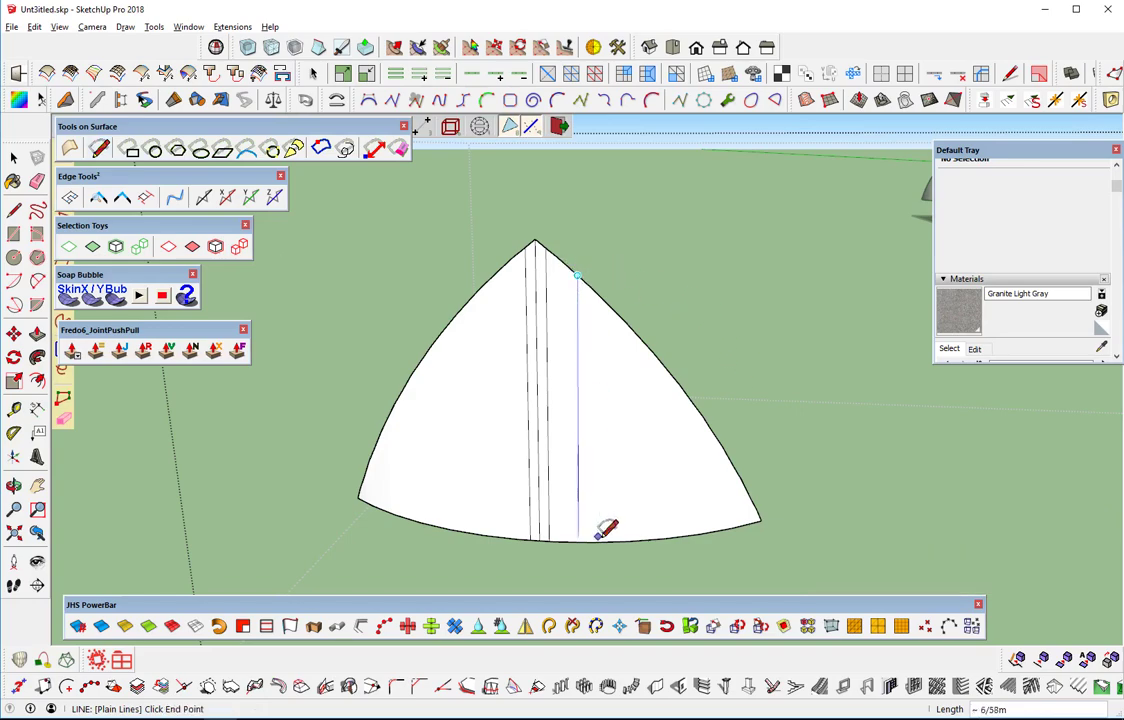
key("Escape")
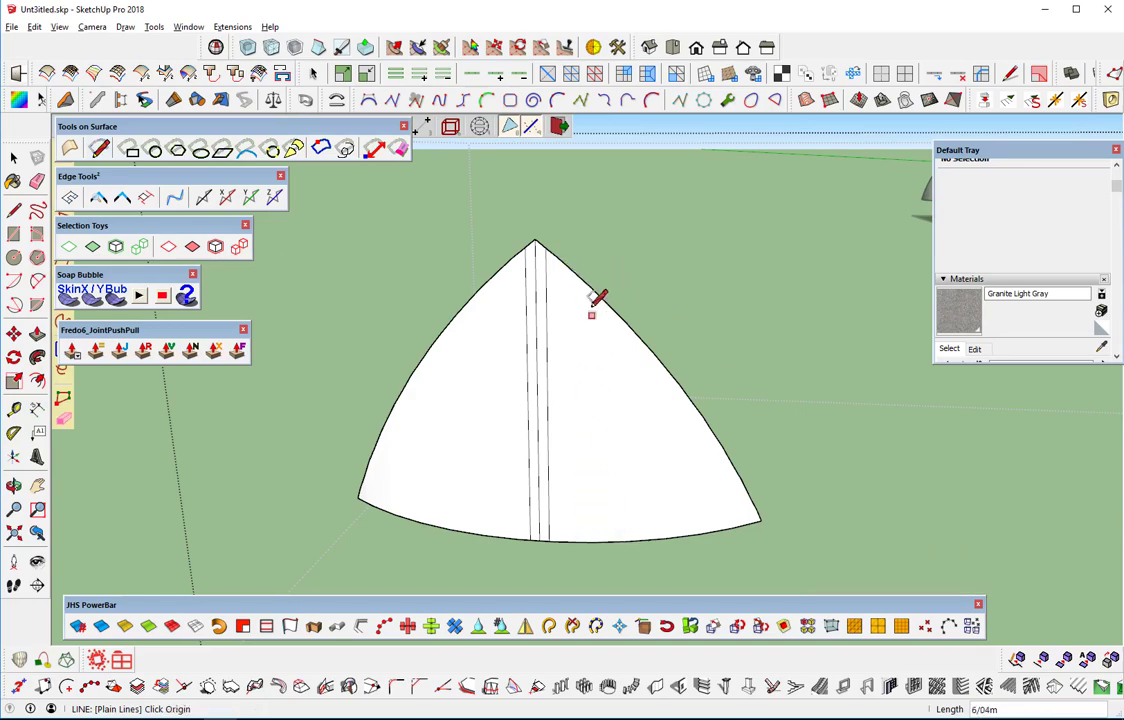
left_click(592, 540)
key("Escape")
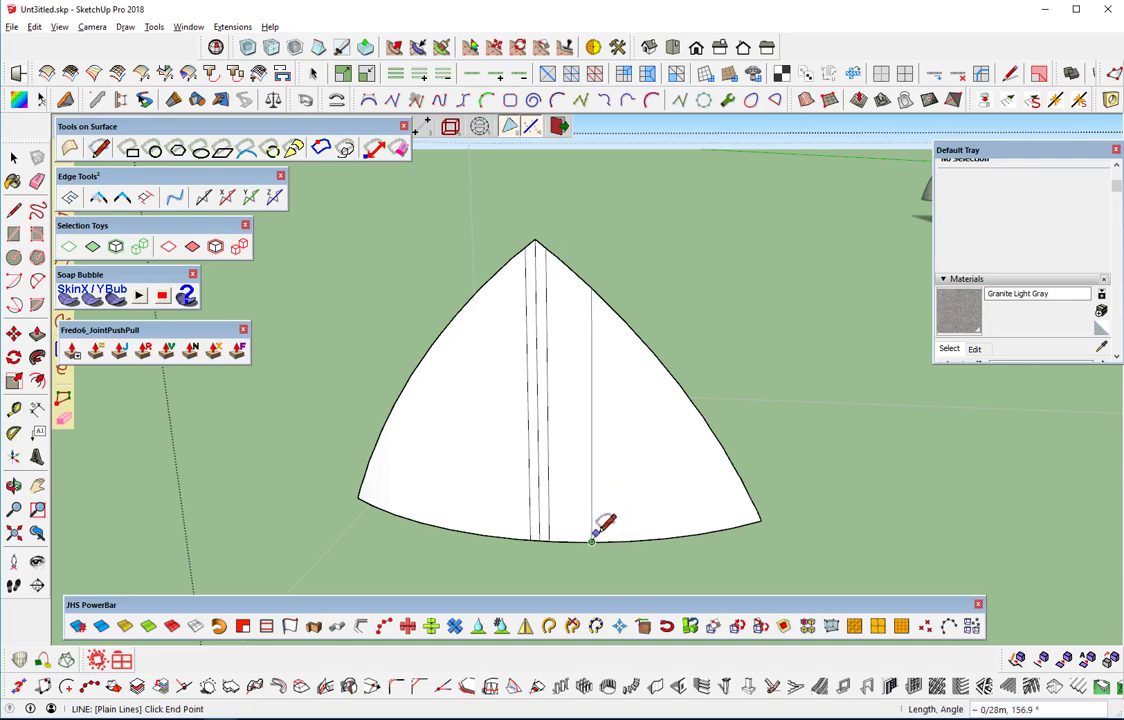
left_click(636, 334)
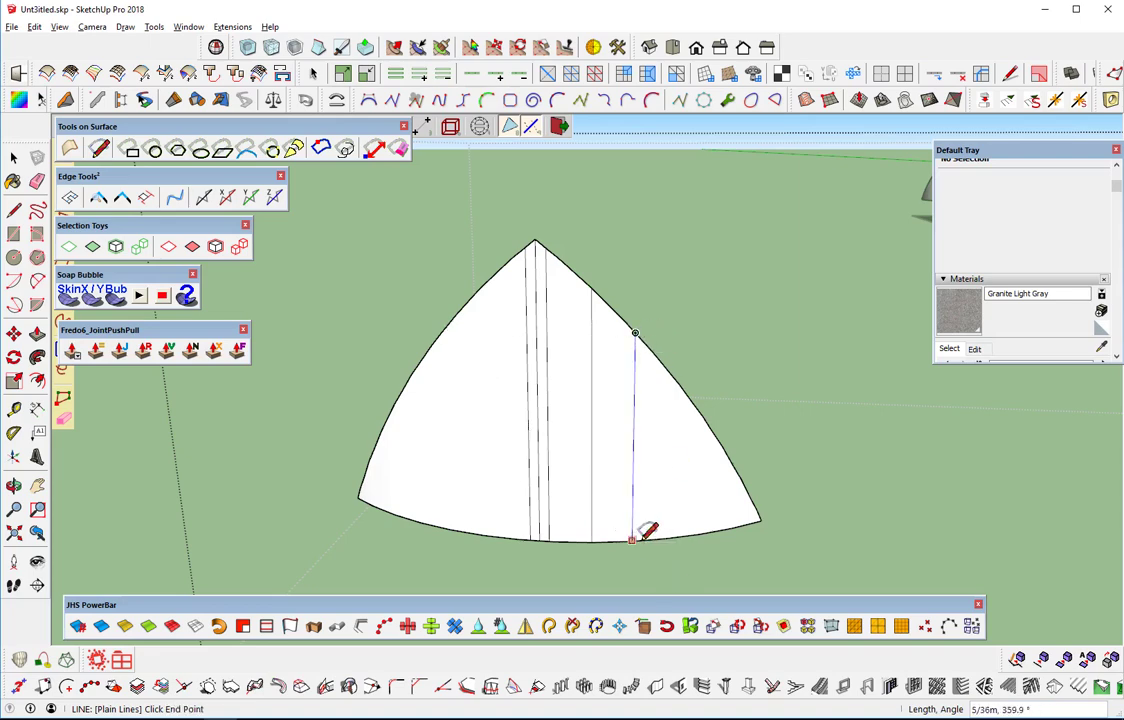
left_click(632, 540)
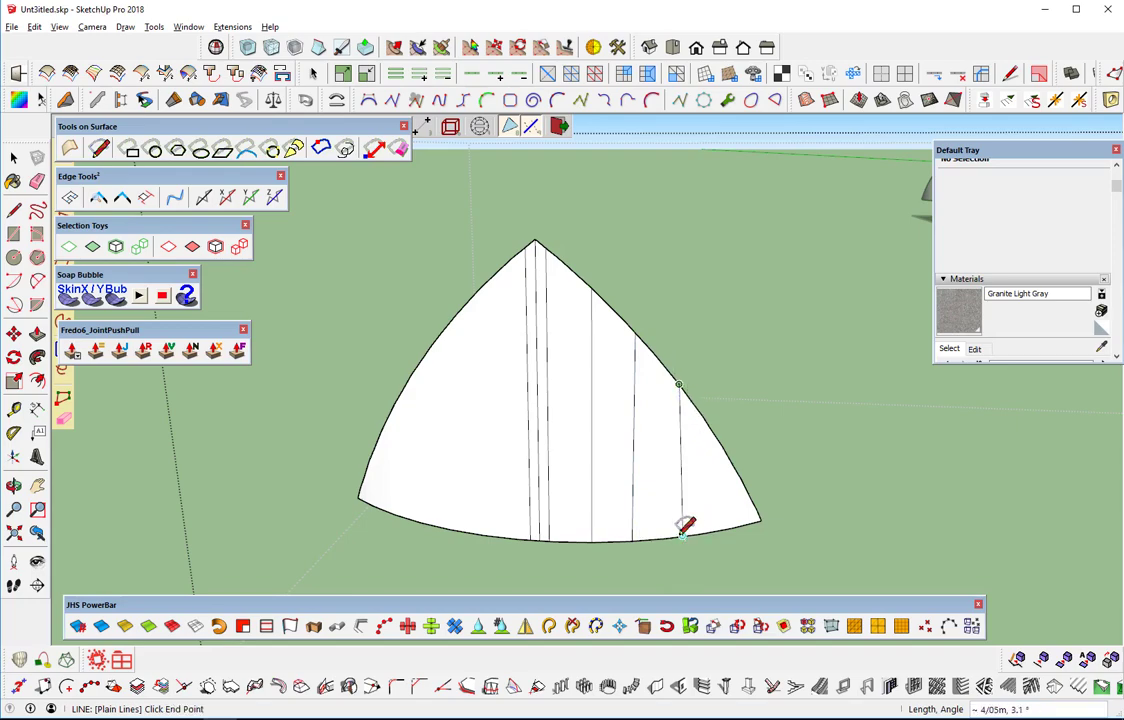
scroll(684, 527, "up", 1)
scroll(684, 528, "up", 1)
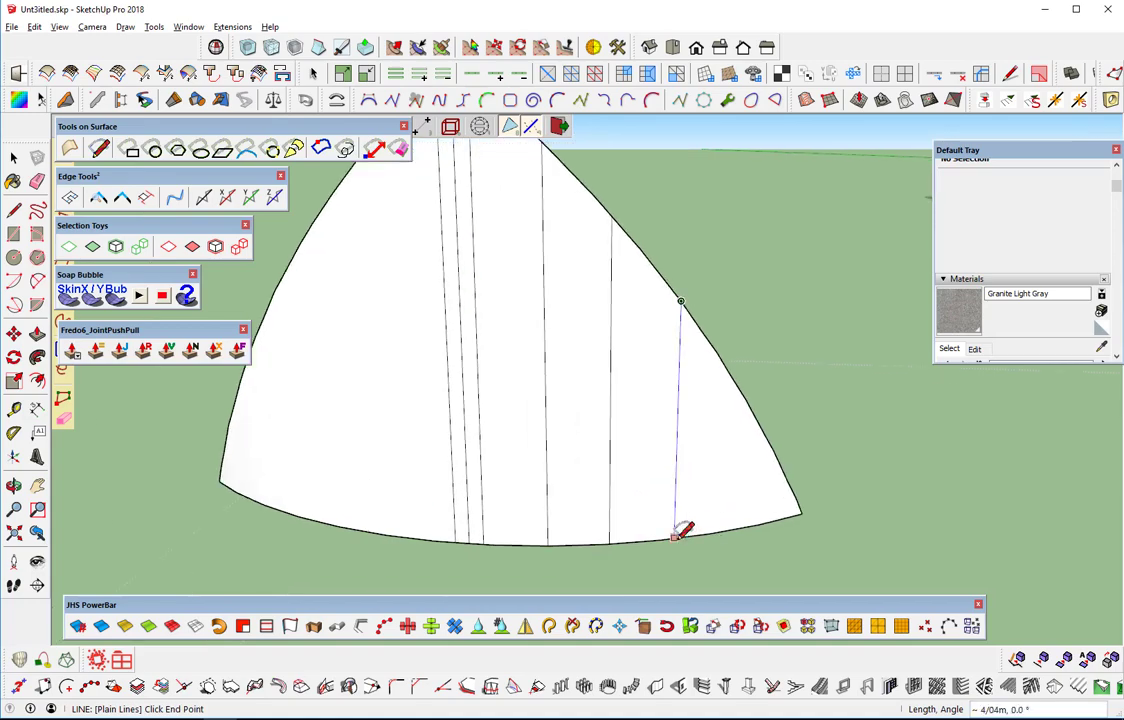
left_click(675, 536)
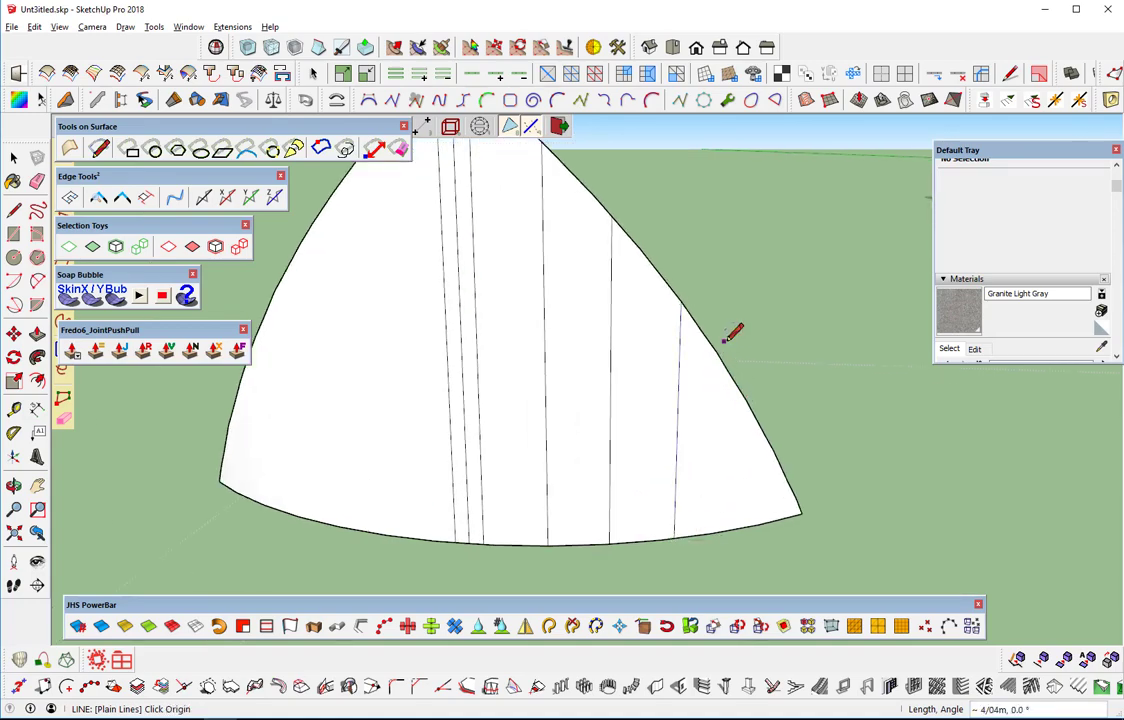
left_click(737, 385)
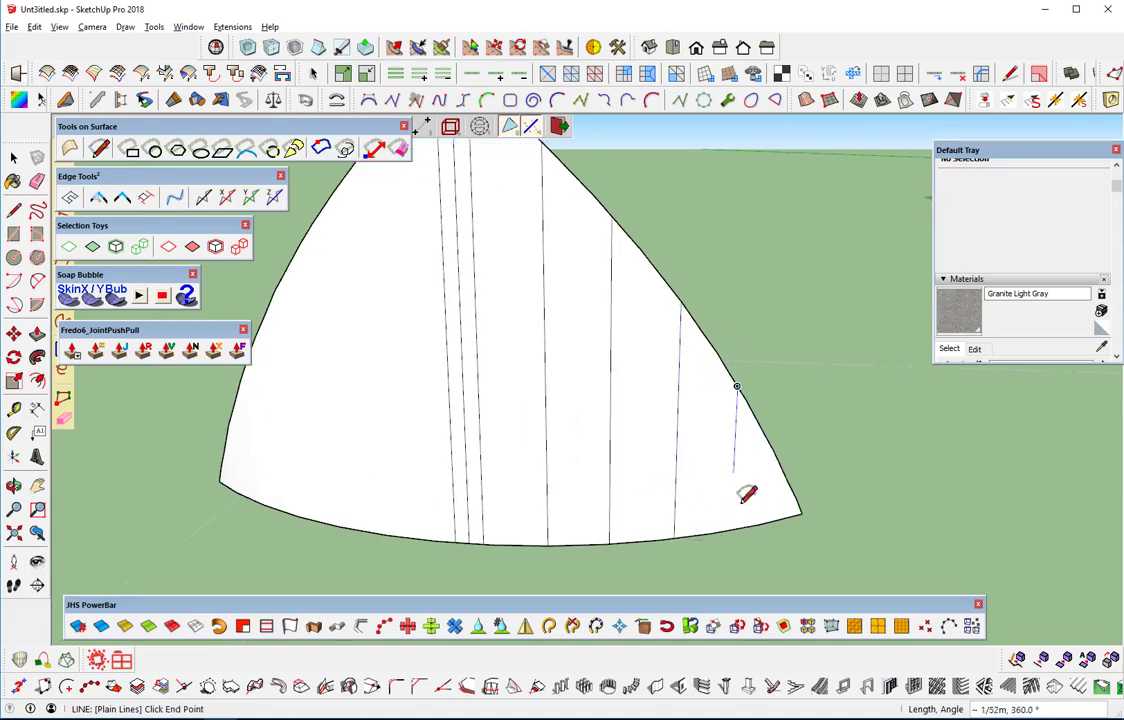
scroll(741, 522, "down", 1)
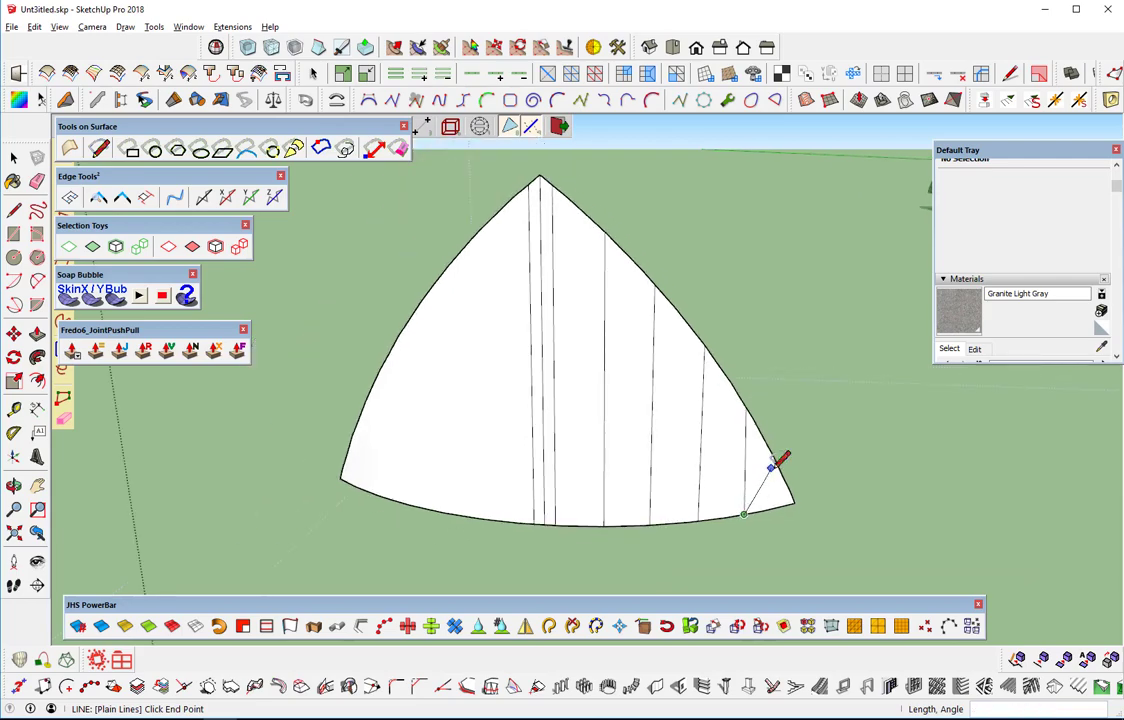
scroll(778, 466, "down", 1)
key("space")
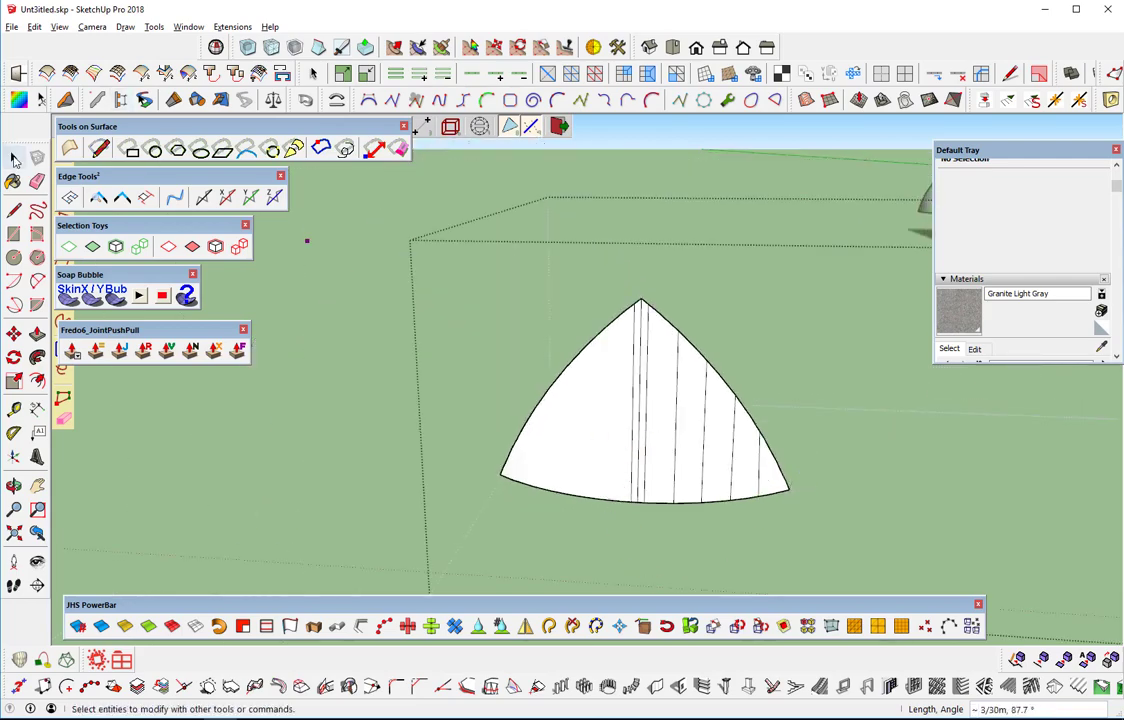
Step: Check one new strip, then draw two vertical surface lines from the sail's left edge to its base
left_click(708, 458)
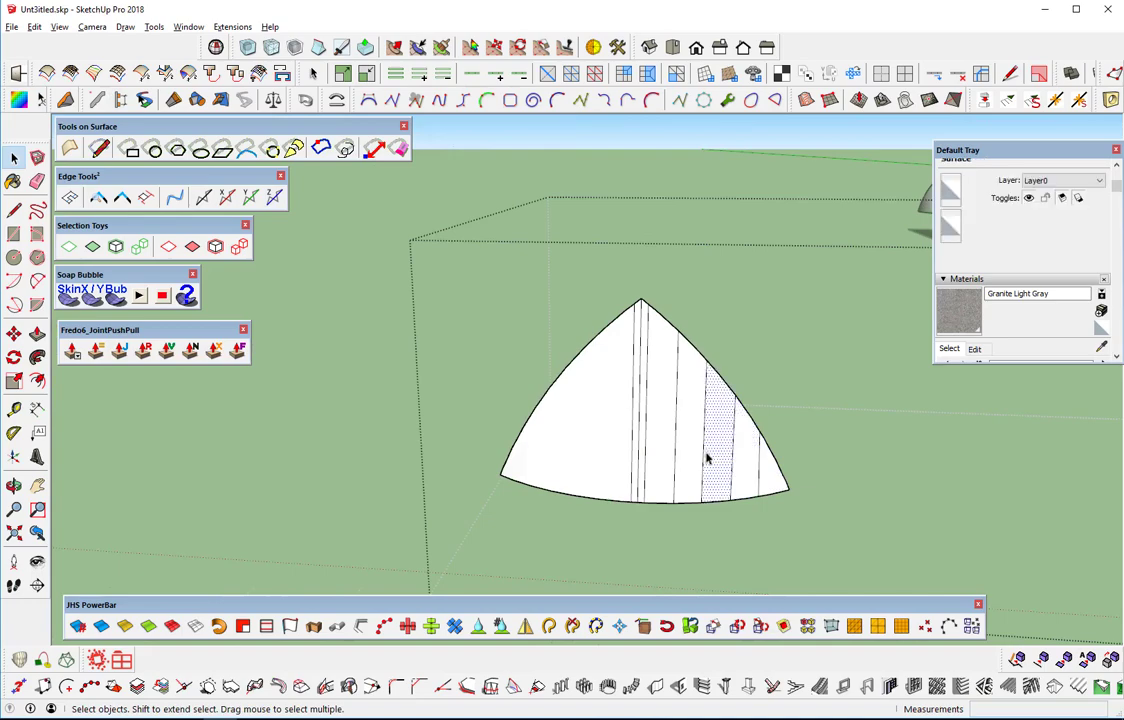
left_click(296, 271)
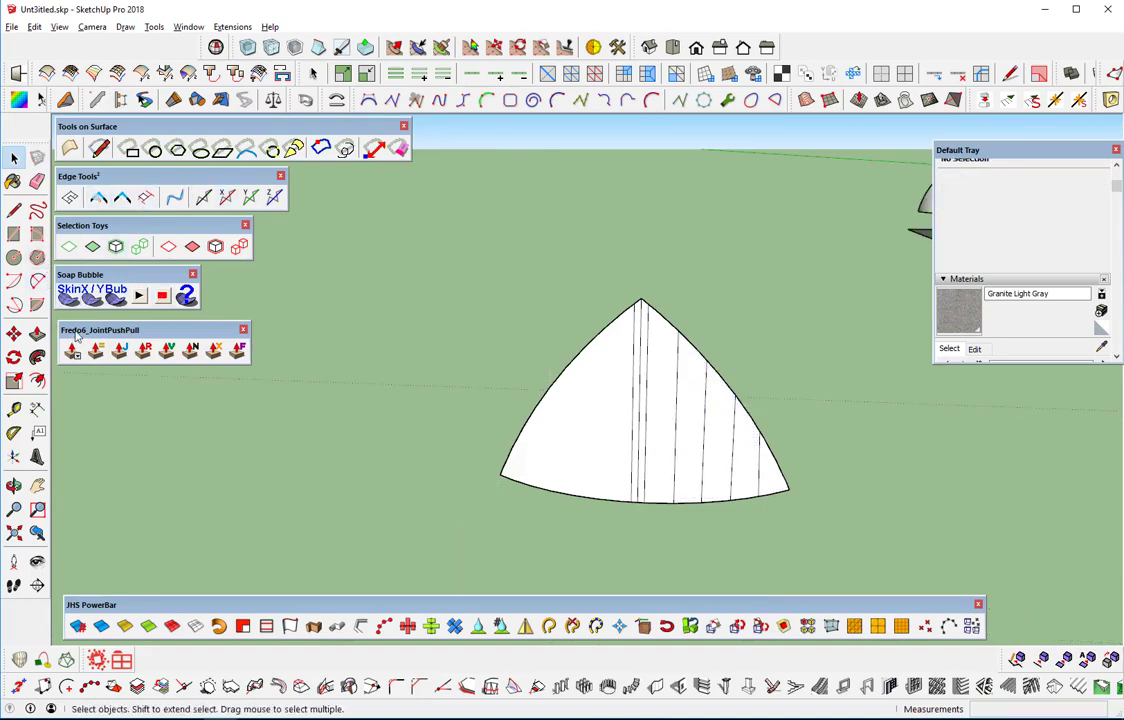
left_click(99, 148)
scroll(540, 306, "up", 1)
left_click(605, 318)
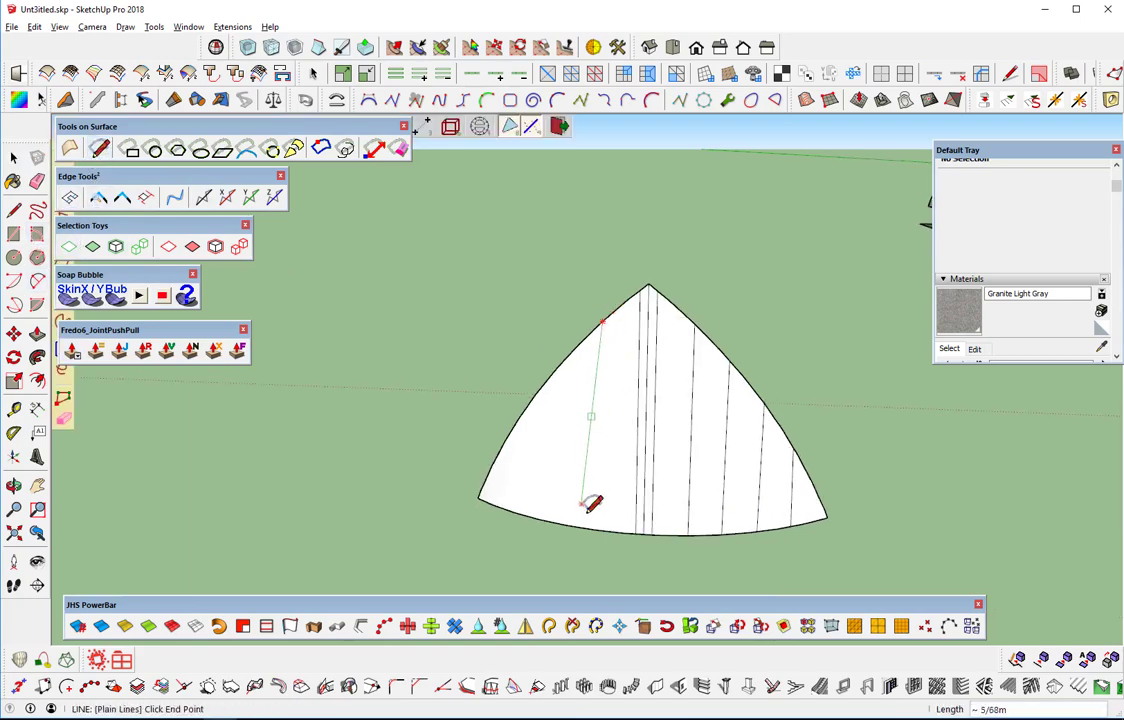
left_click(596, 528)
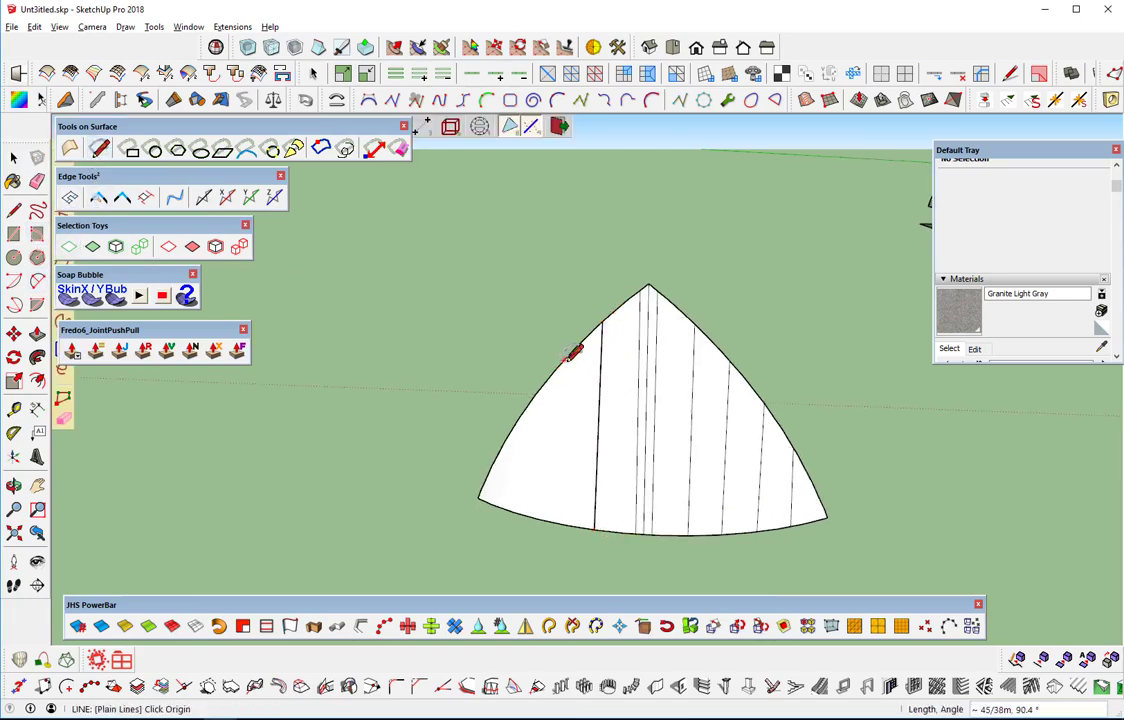
left_click(565, 358)
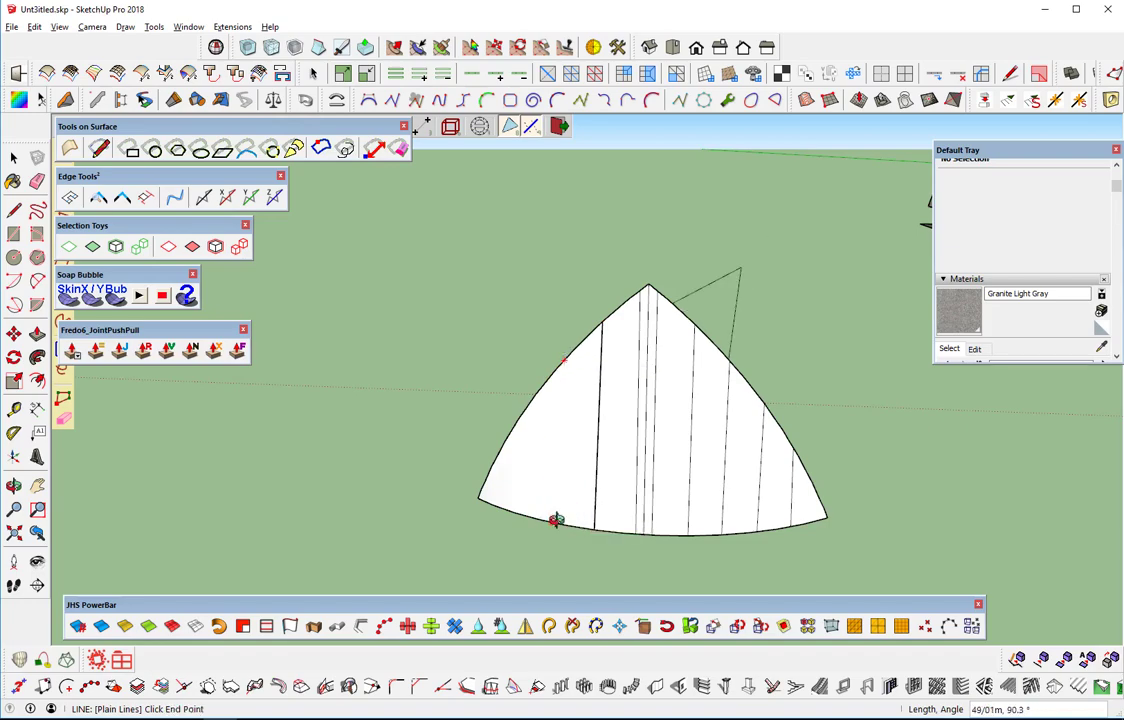
middle_click_drag(556, 520, 604, 527)
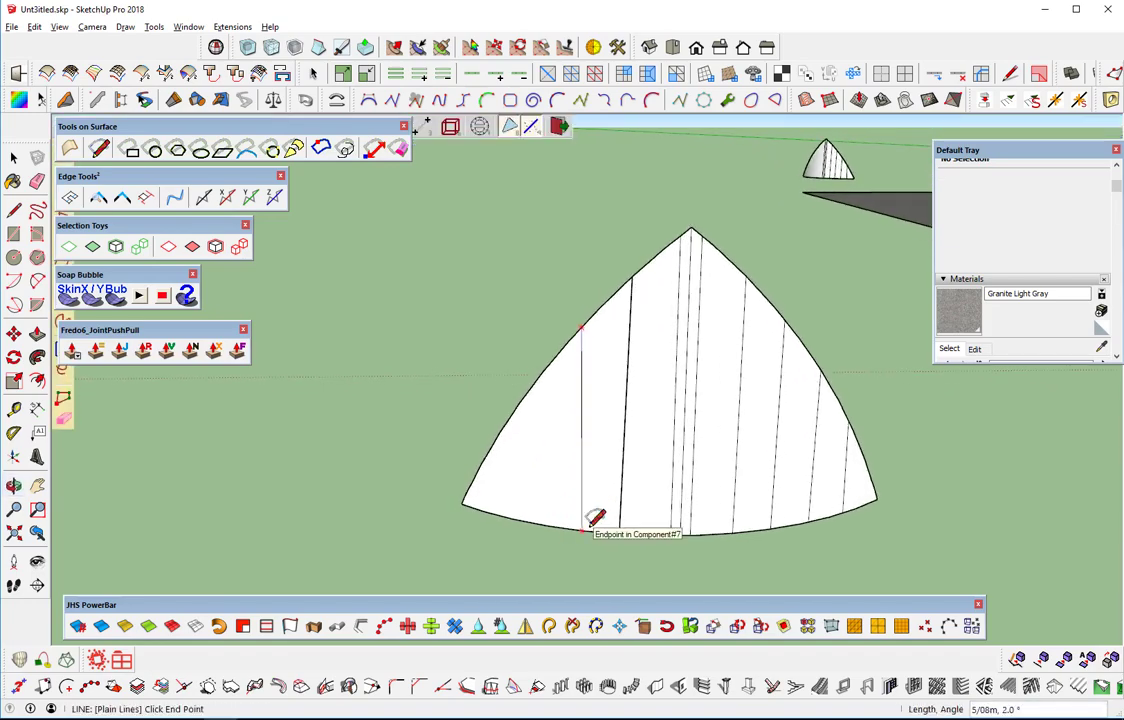
left_click(586, 527)
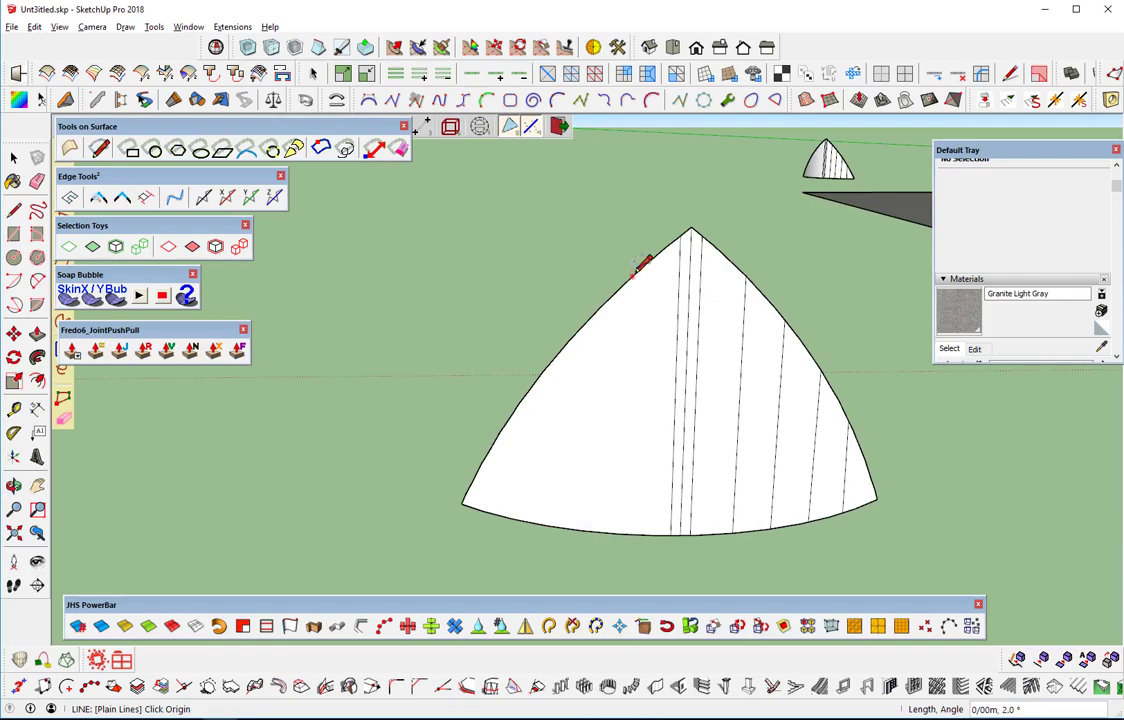
Step: Add further vertical lines from the sail's left edge to the bottom arc, then select the sail
left_click(632, 274)
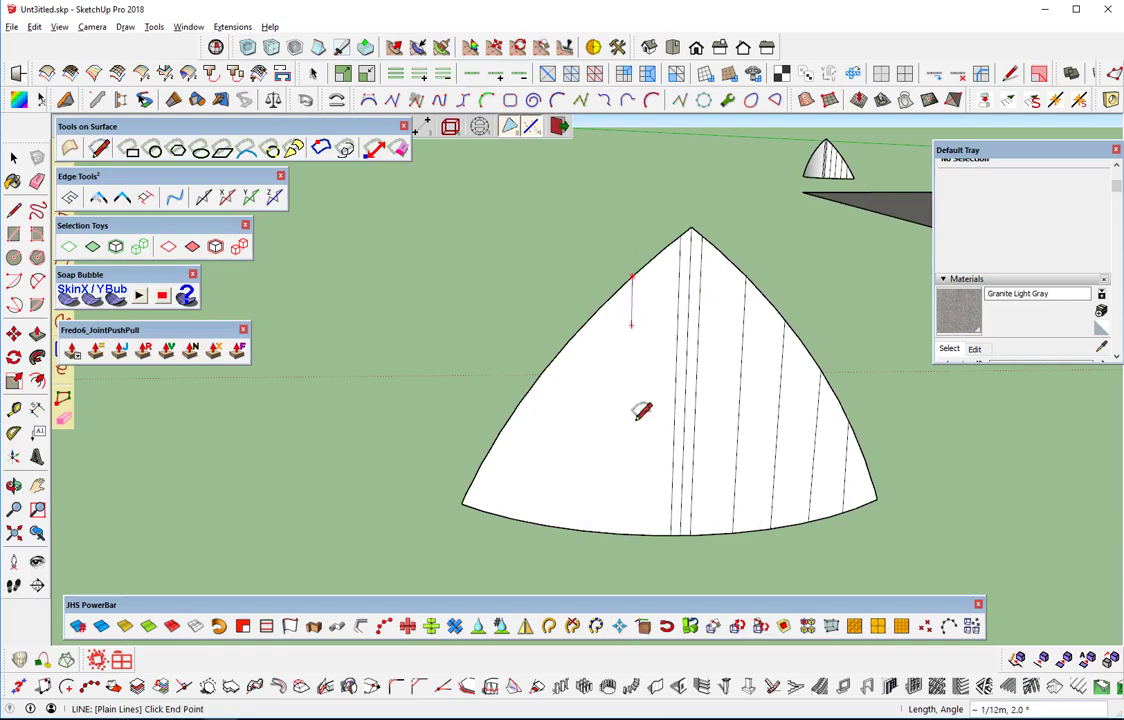
left_click(630, 531)
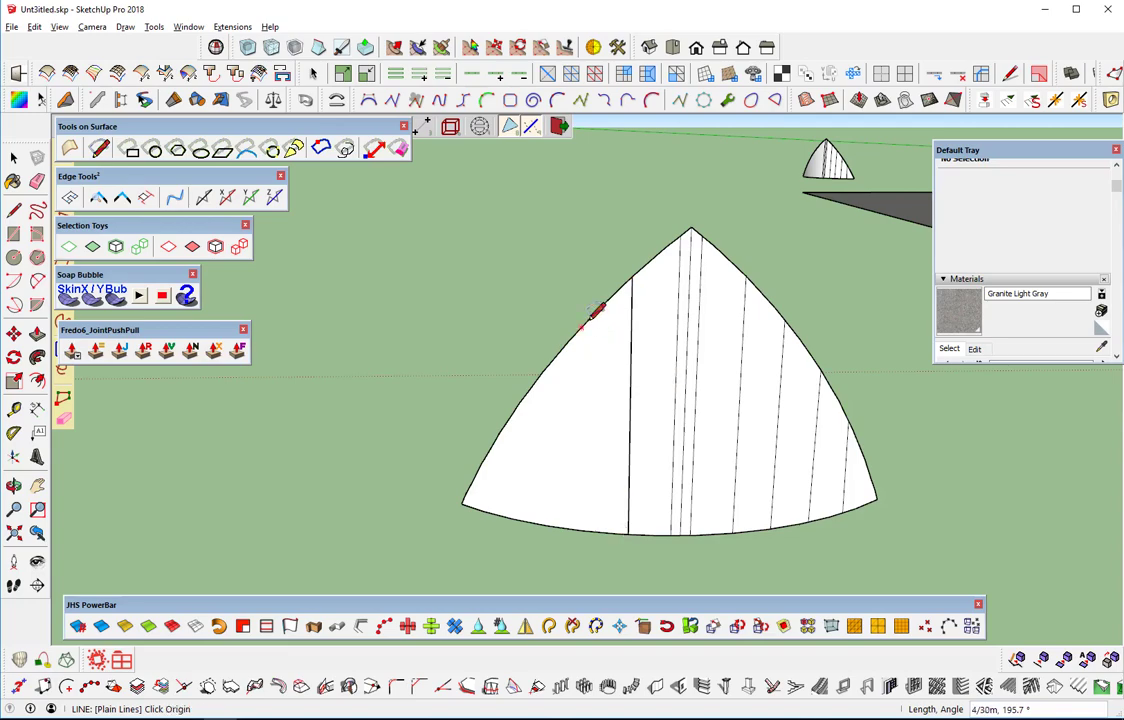
left_click(590, 318)
left_click(580, 322)
left_click(582, 327)
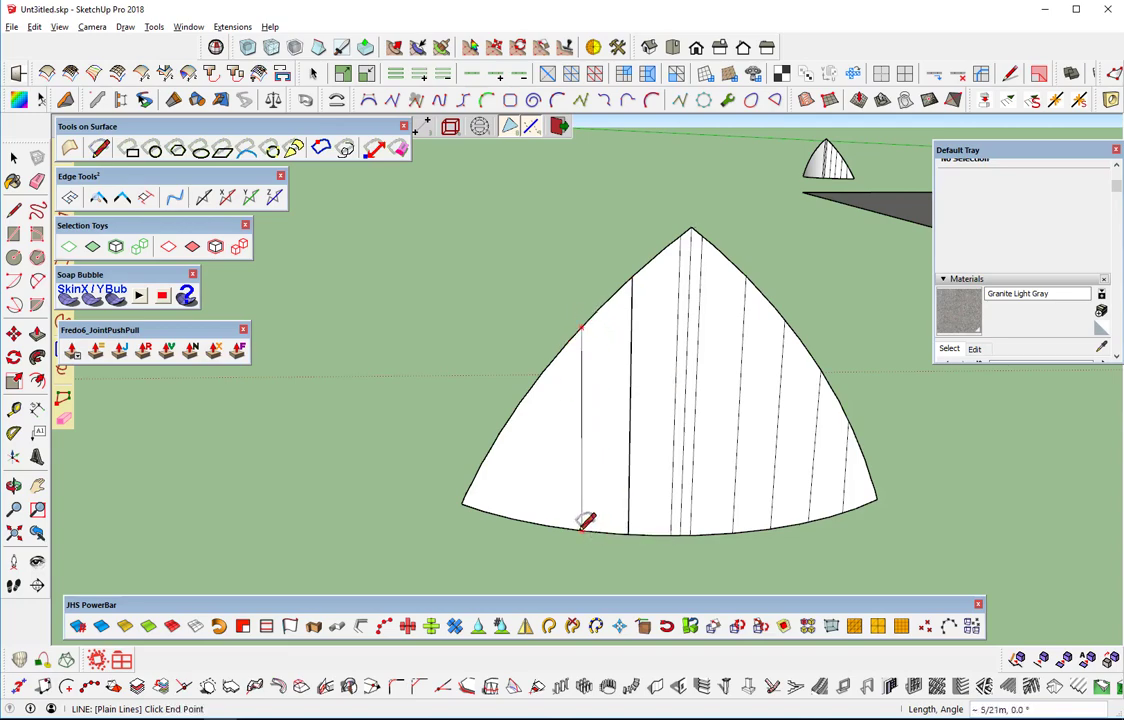
left_click(582, 530)
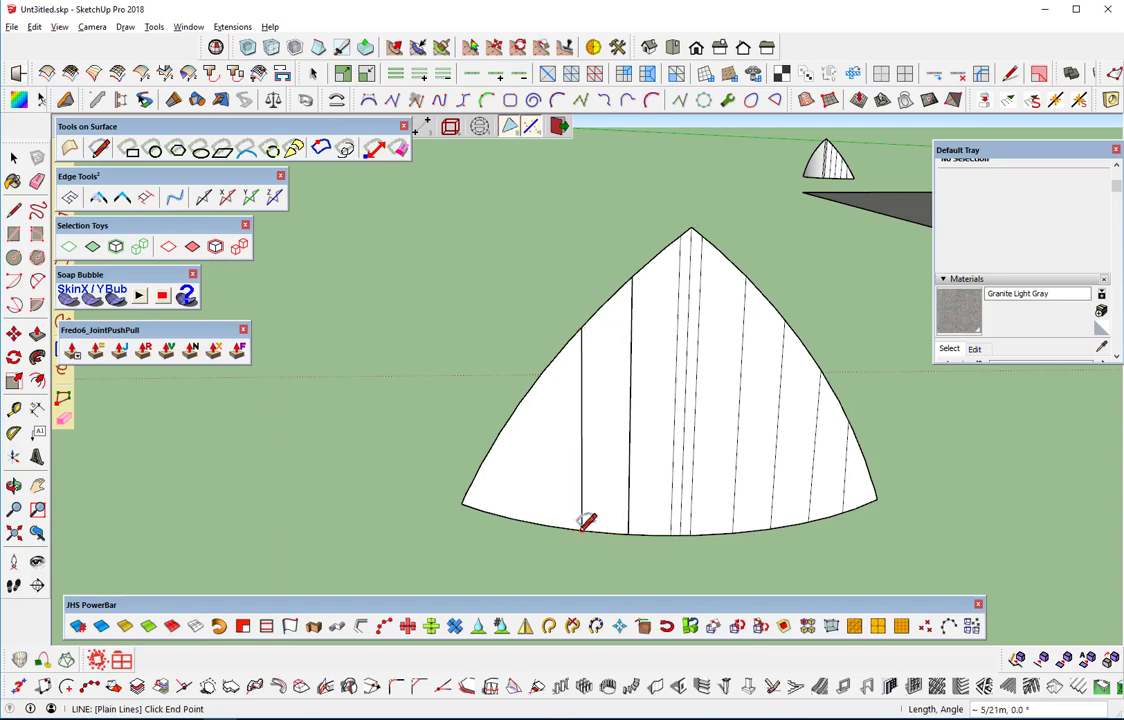
left_click(530, 389)
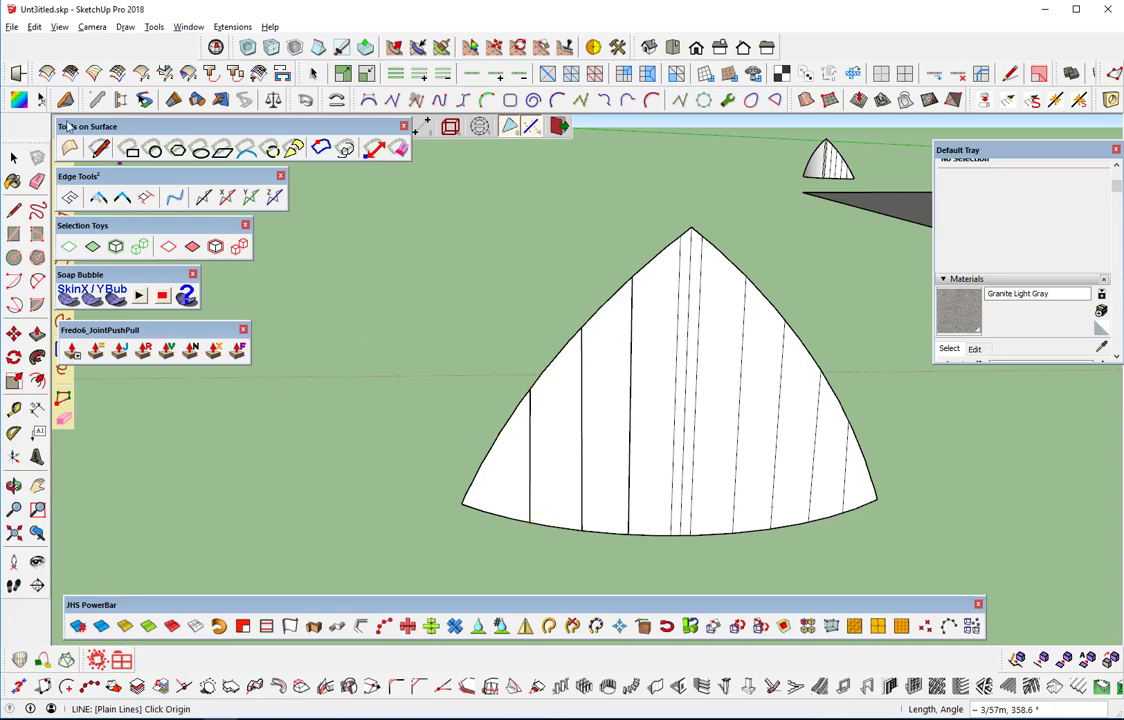
left_click(14, 158)
left_click(566, 442)
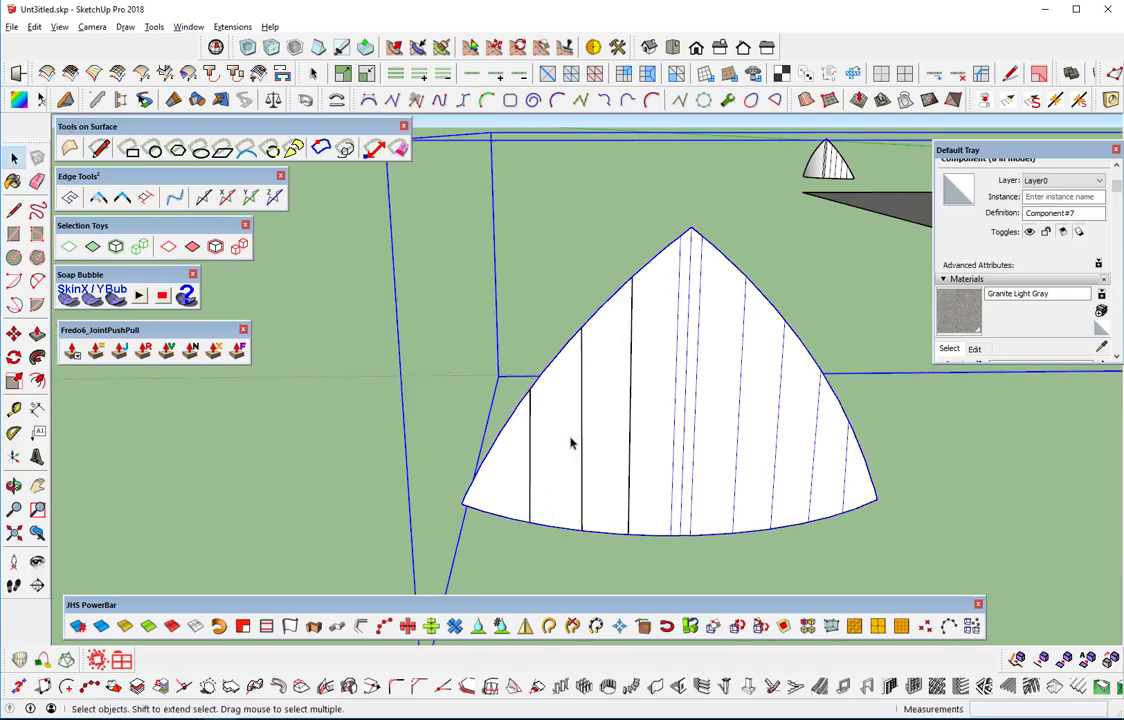
Step: Undo the left-side lines, then enter the sail component and pick its left face
scroll(560, 448, "down", 1)
scroll(544, 454, "down", 3)
scroll(500, 454, "down", 1)
scroll(600, 400, "up", 1)
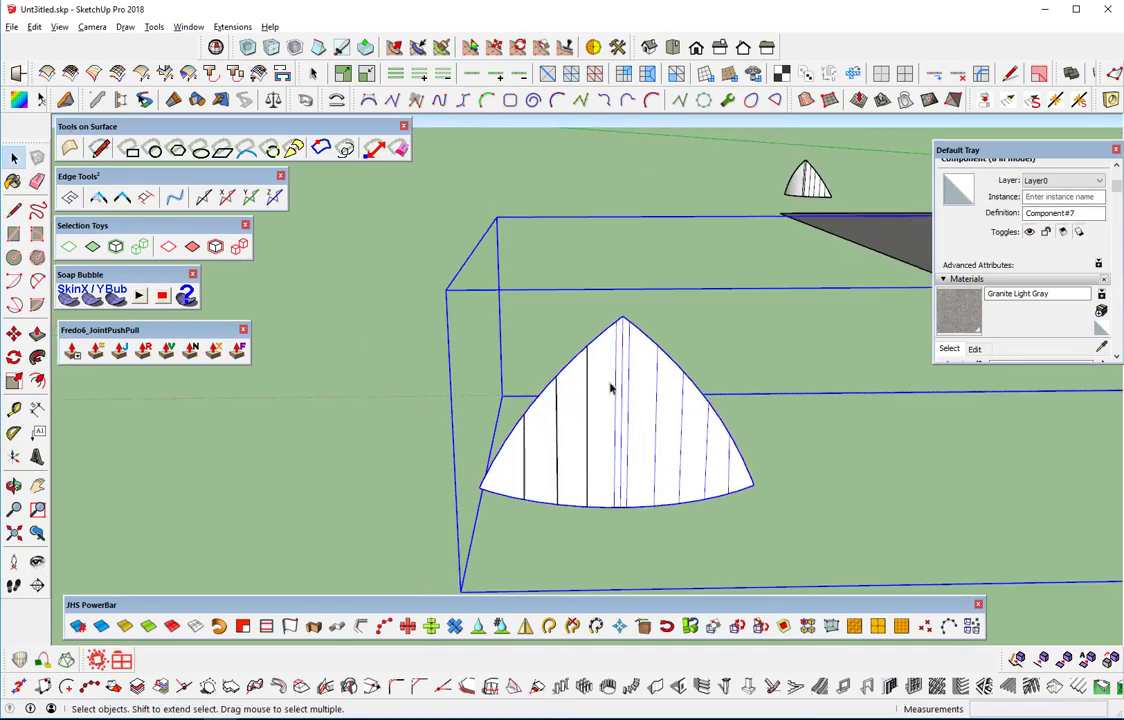
scroll(567, 472, "up", 1)
scroll(587, 452, "up", 1)
scroll(587, 452, "up", 1)
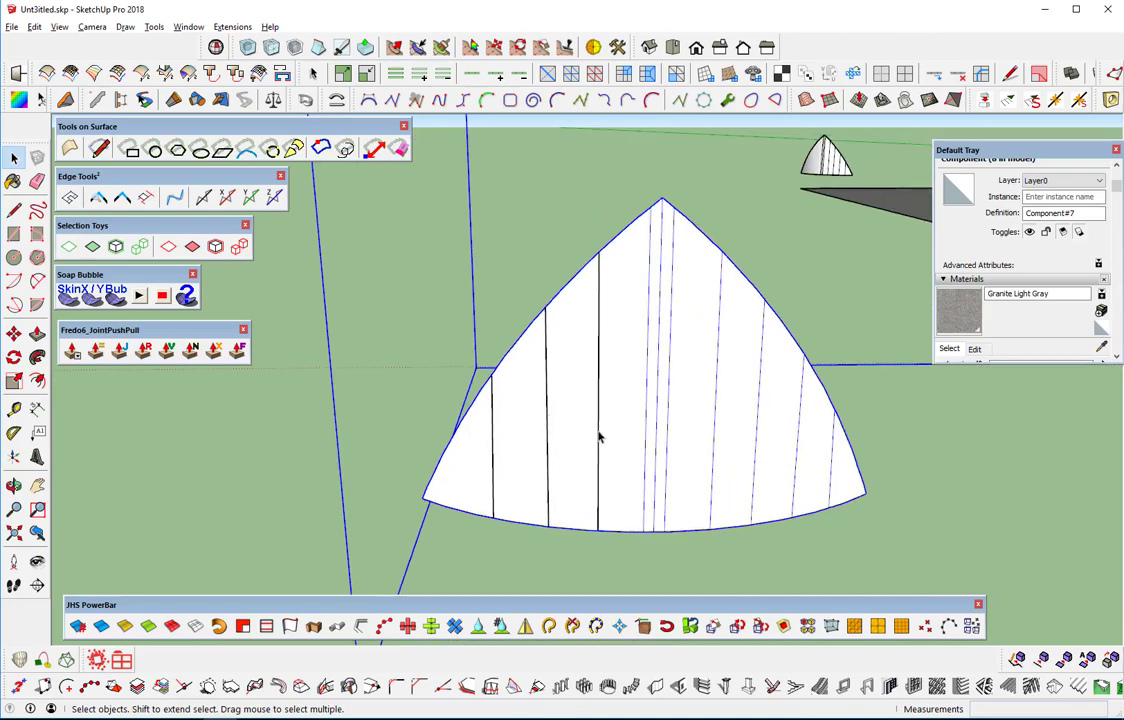
key("ctrl+z")
key("ctrl+z")
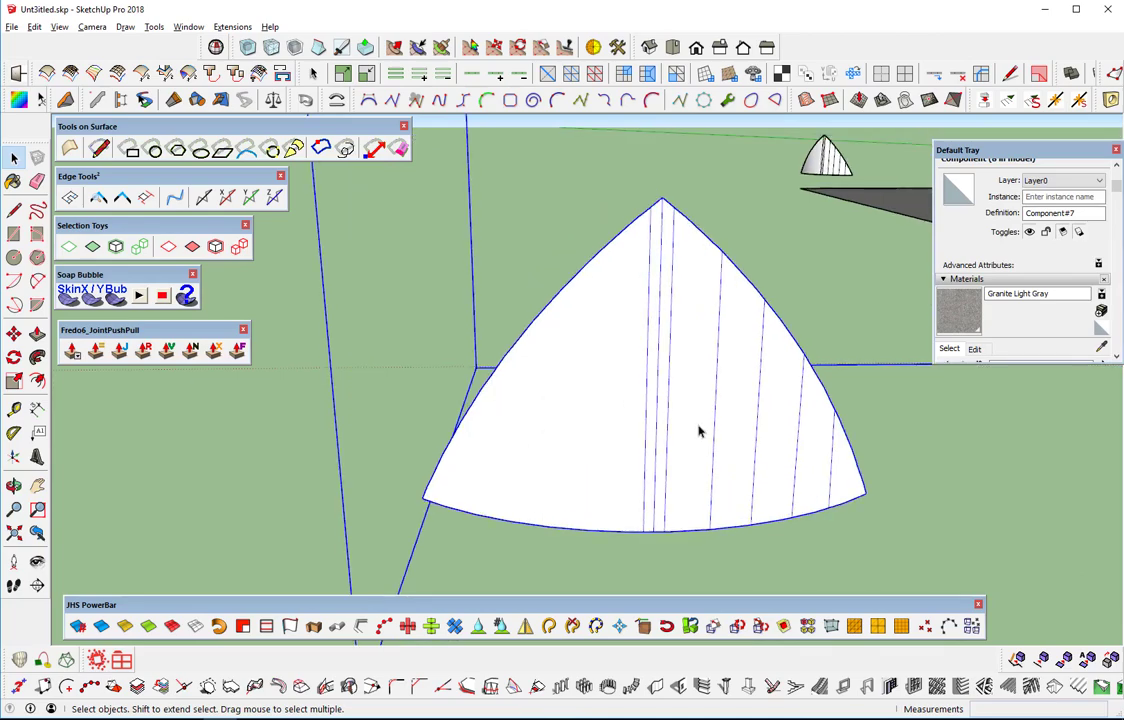
mouse_move(716, 432)
middle_mouse_down()
mouse_move(559, 435)
mouse_move(652, 419)
middle_mouse_up()
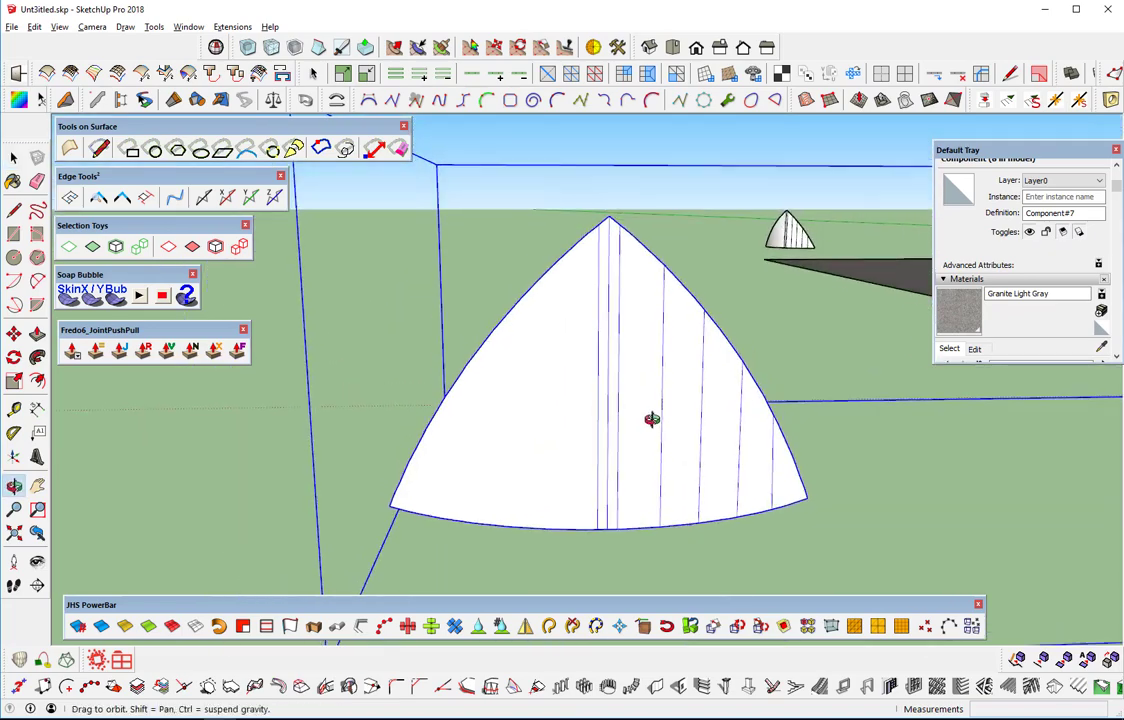
double_click(548, 421)
left_click(548, 421)
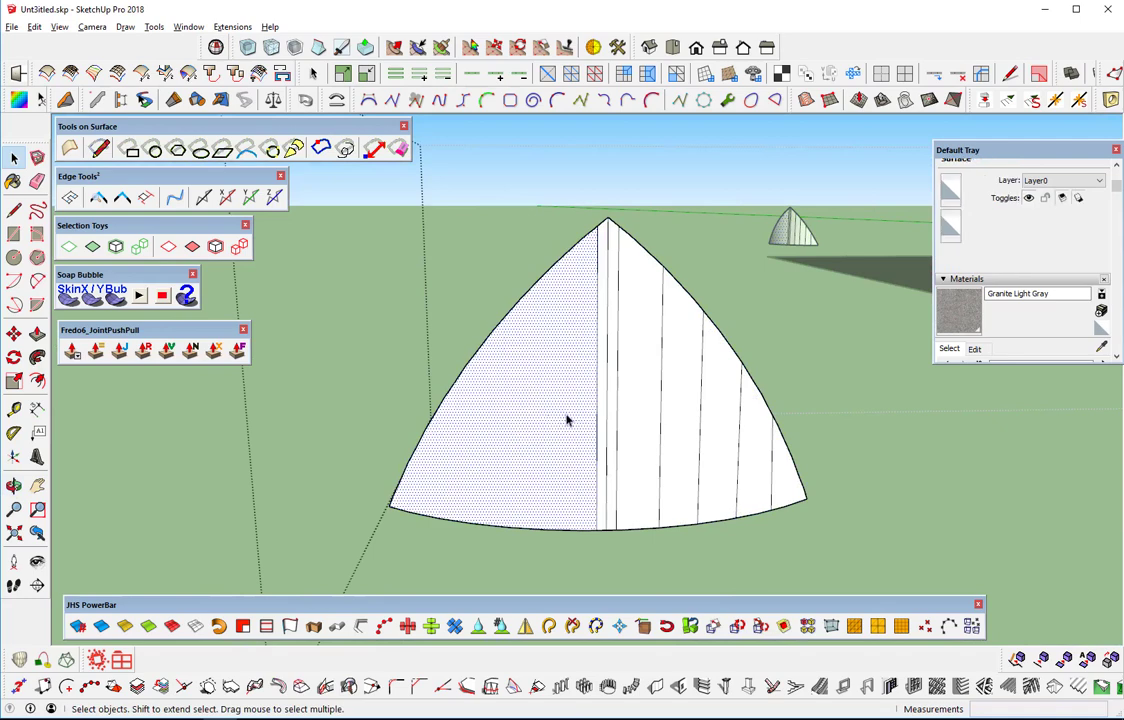
scroll(455, 400, "up", 1)
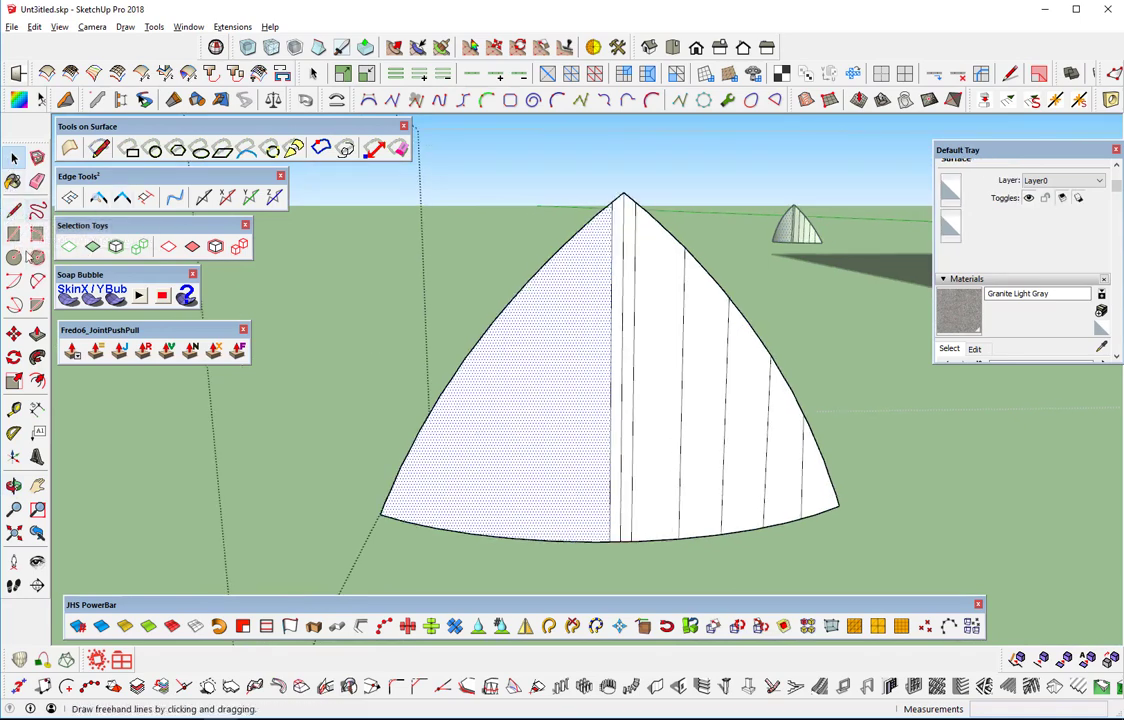
Step: Draw vertical surface lines from the sail's curved left edge down to its base, splitting the left face into strips
left_click(99, 148)
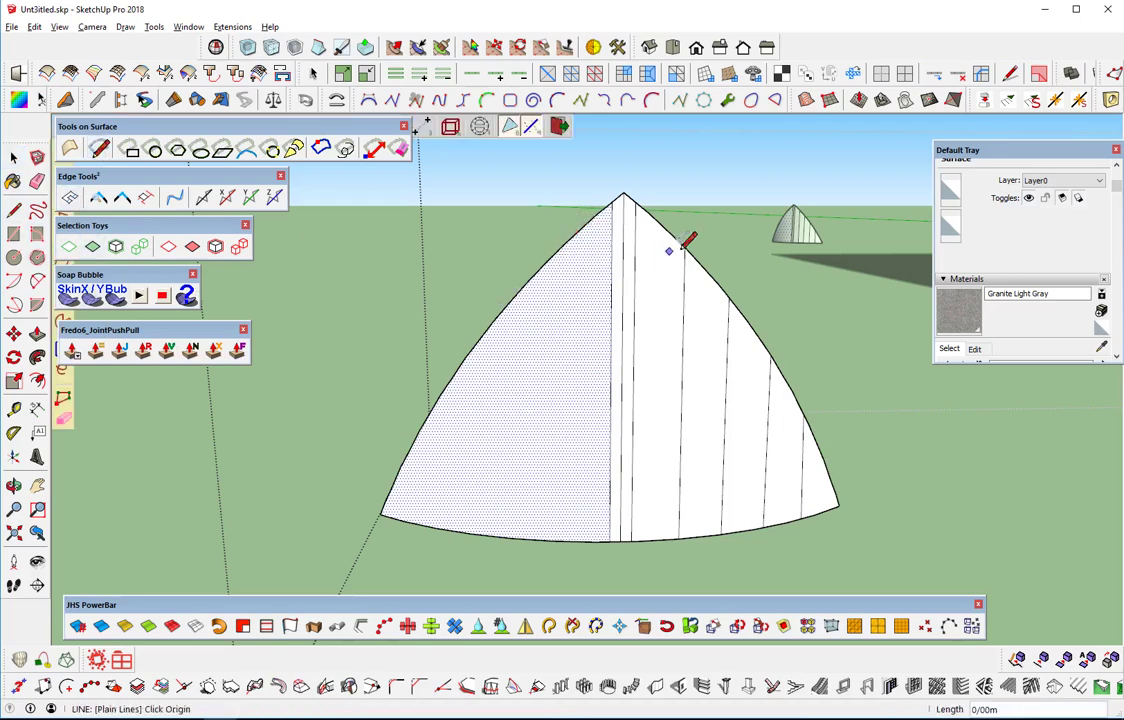
left_click(555, 252)
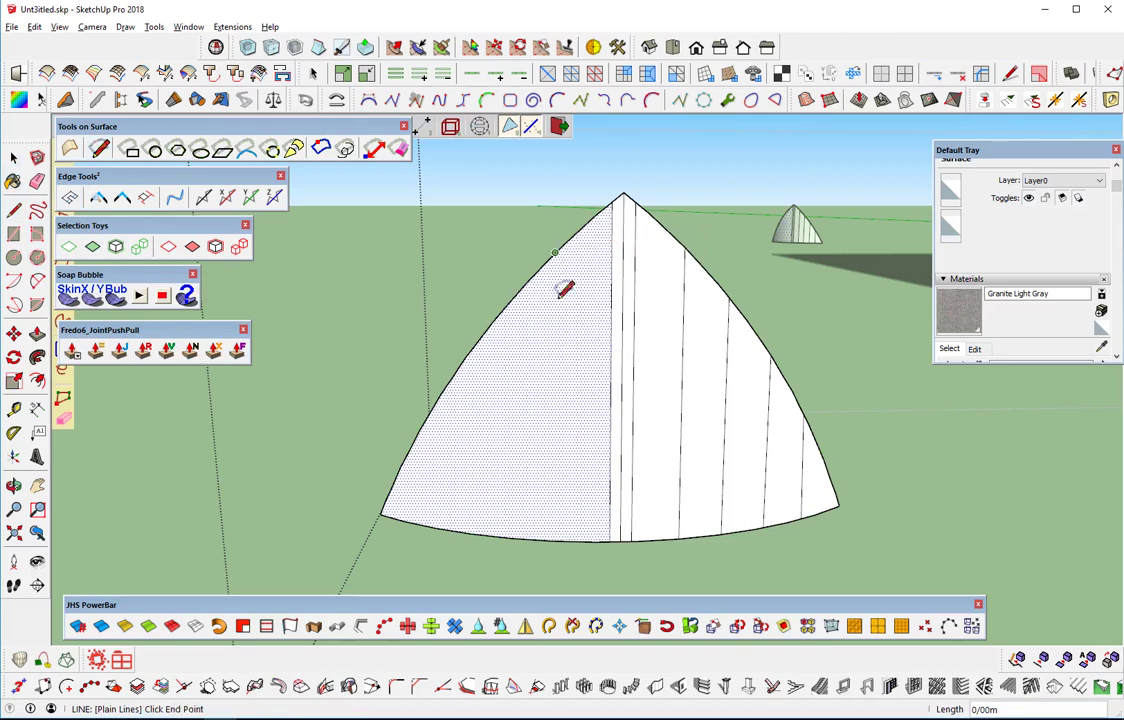
left_click(553, 539)
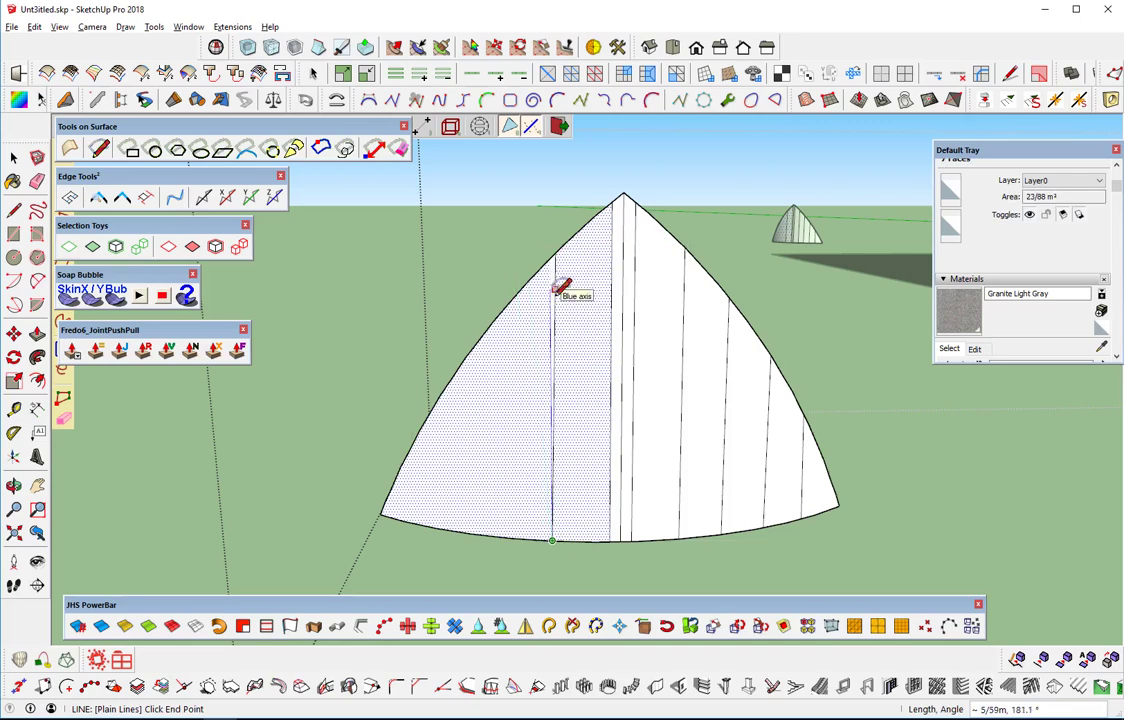
key("Escape")
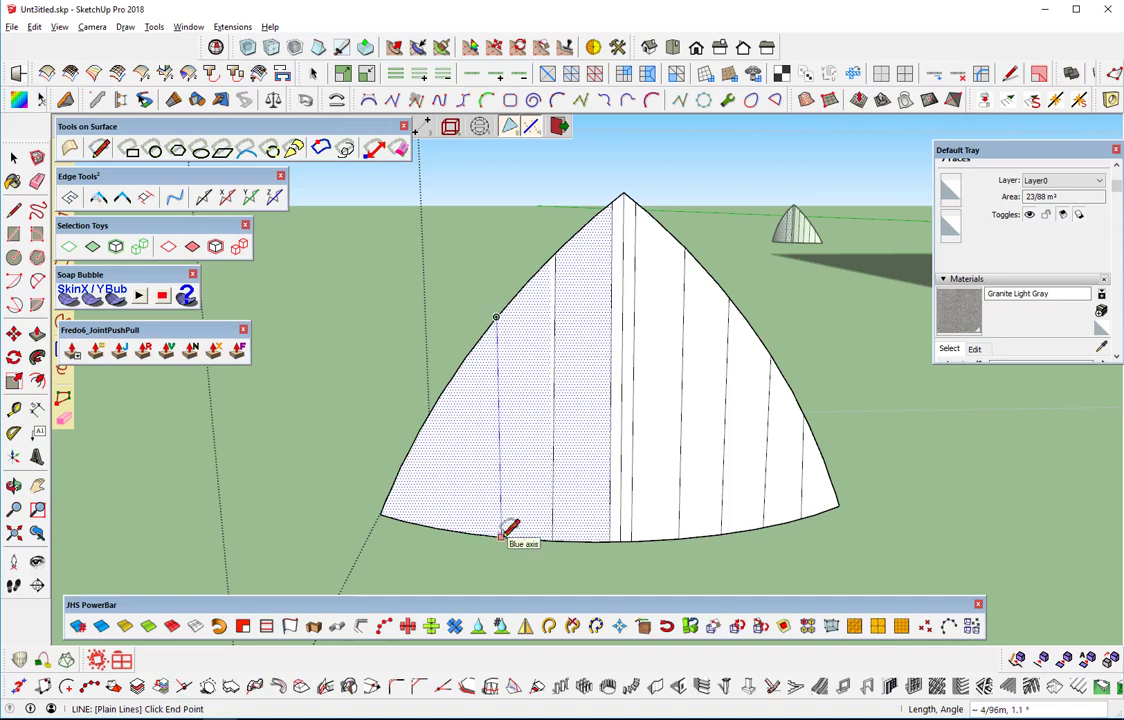
left_click(490, 536)
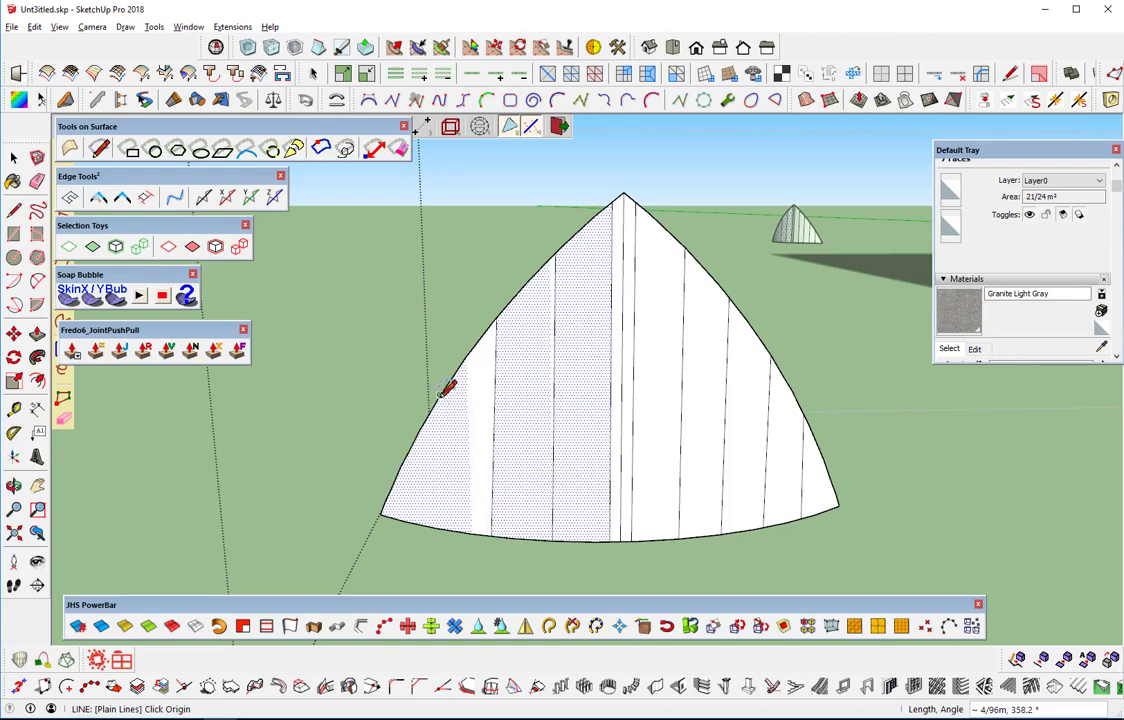
left_click(440, 394)
left_click(436, 528)
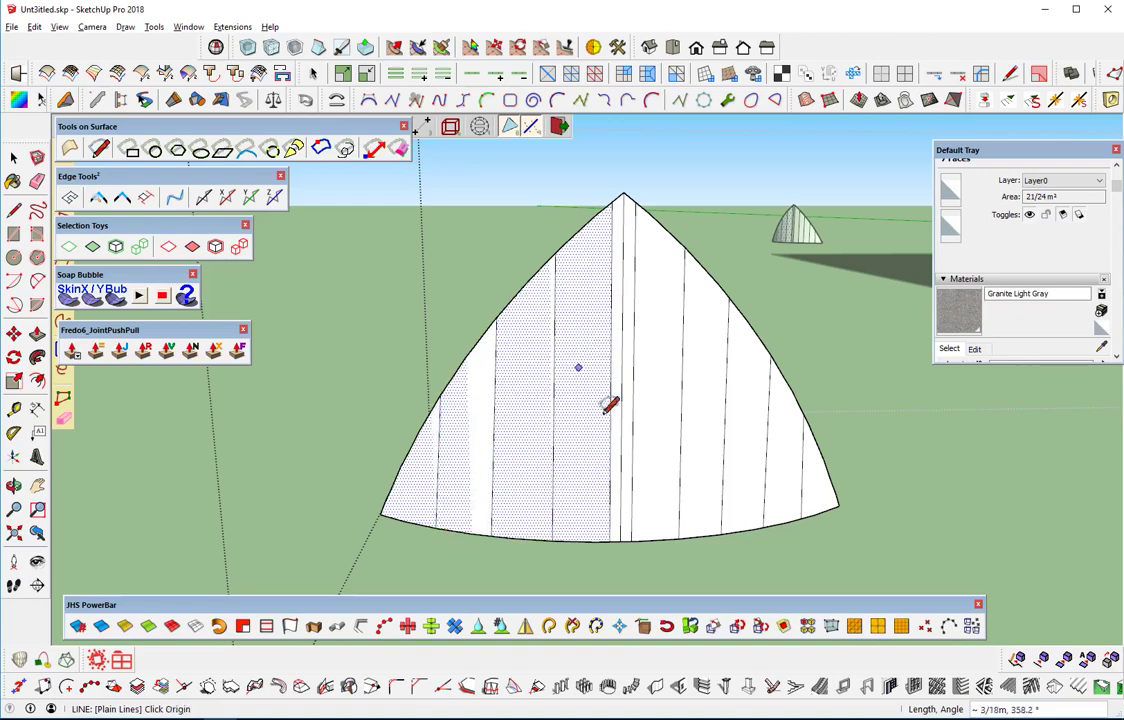
scroll(640, 402, "down", 3)
middle_click_drag(672, 404, 657, 444)
Step: Select all the sail copies and move them next to the original canopy
left_click(13, 157)
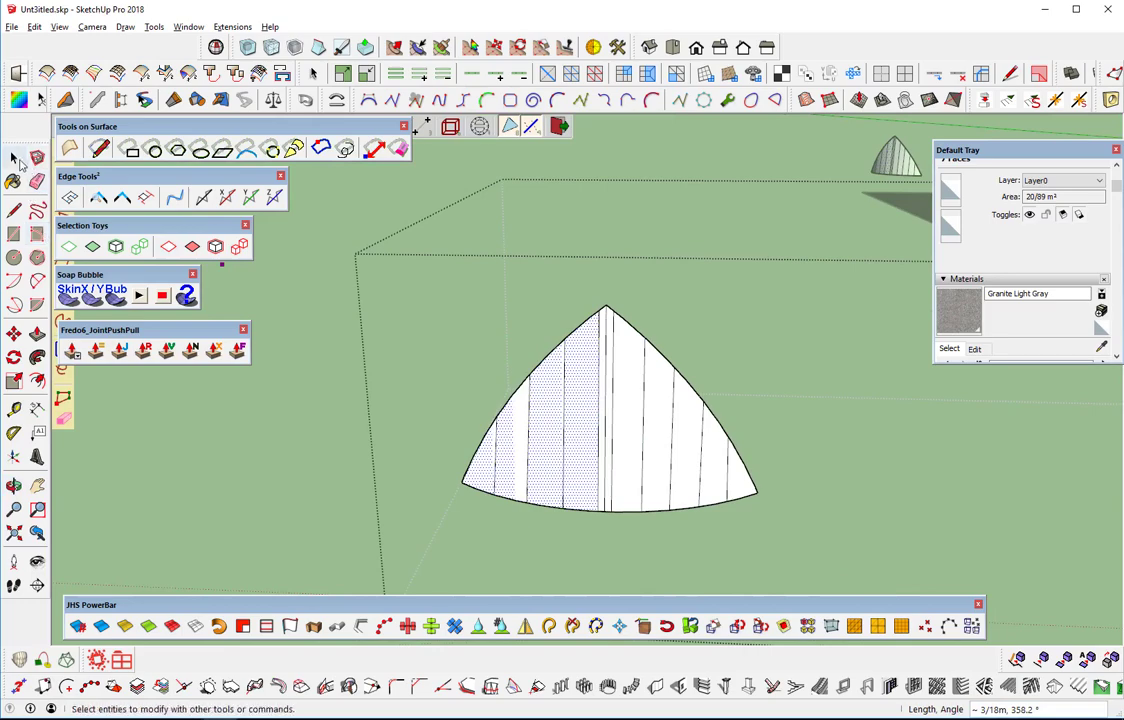
scroll(547, 392, "down", 3)
scroll(547, 392, "down", 2)
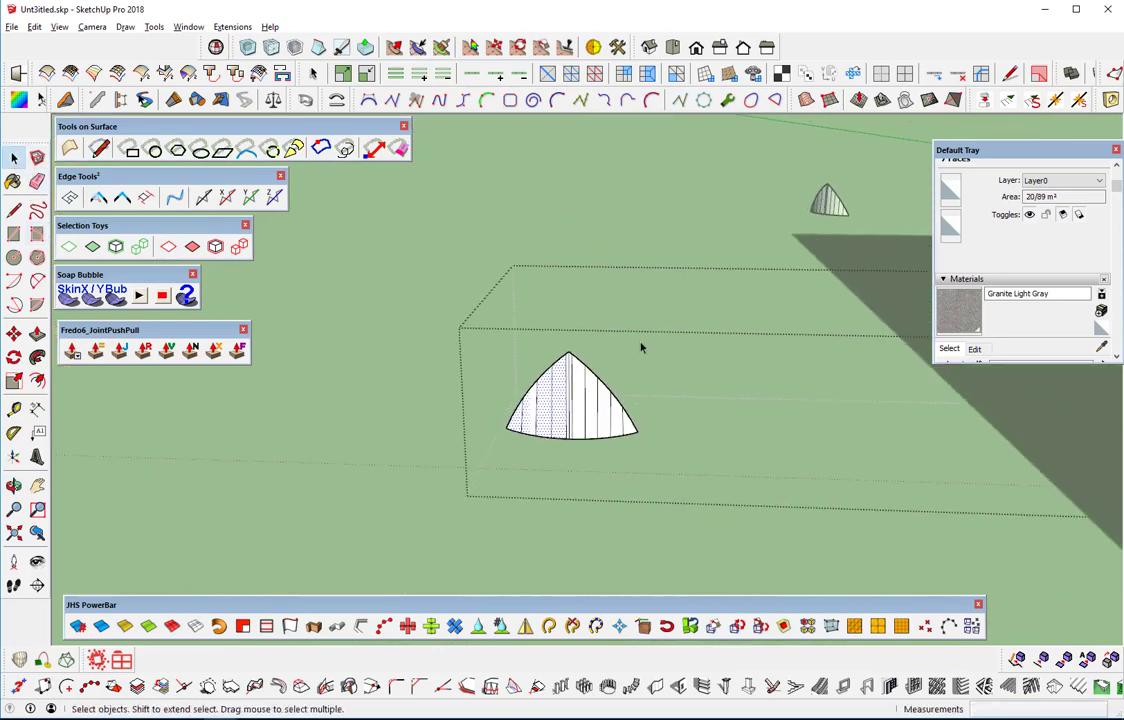
key("ctrl+a")
scroll(632, 426, "up", 2)
scroll(600, 418, "up", 1)
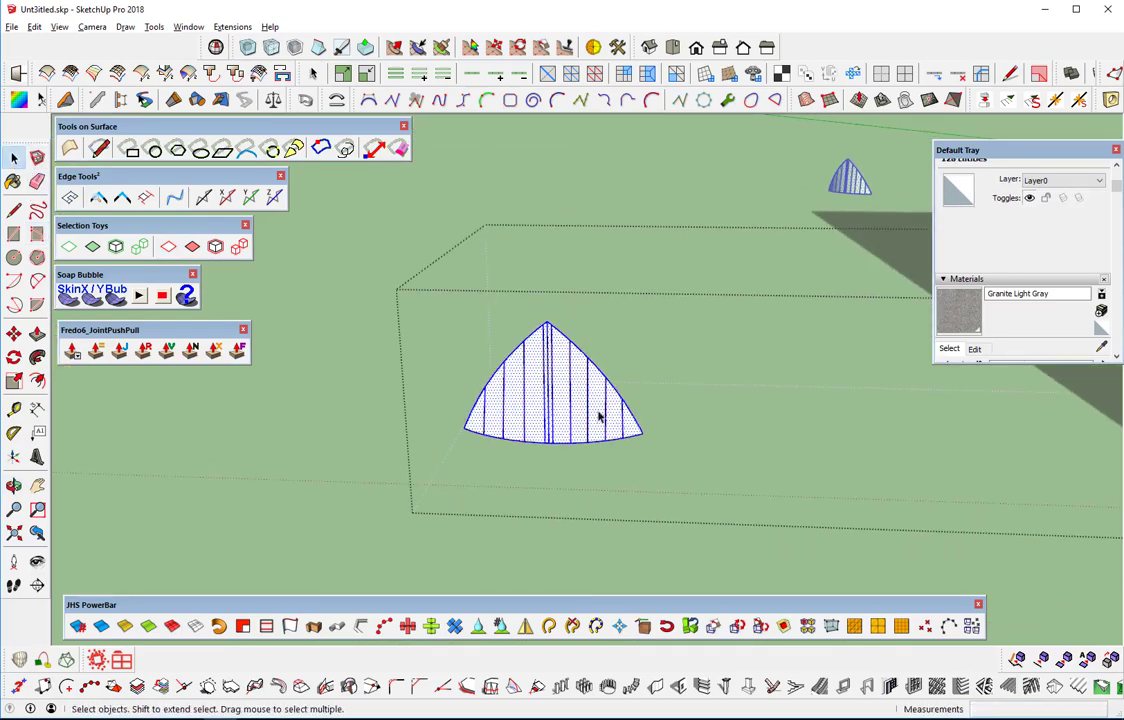
left_click(14, 333)
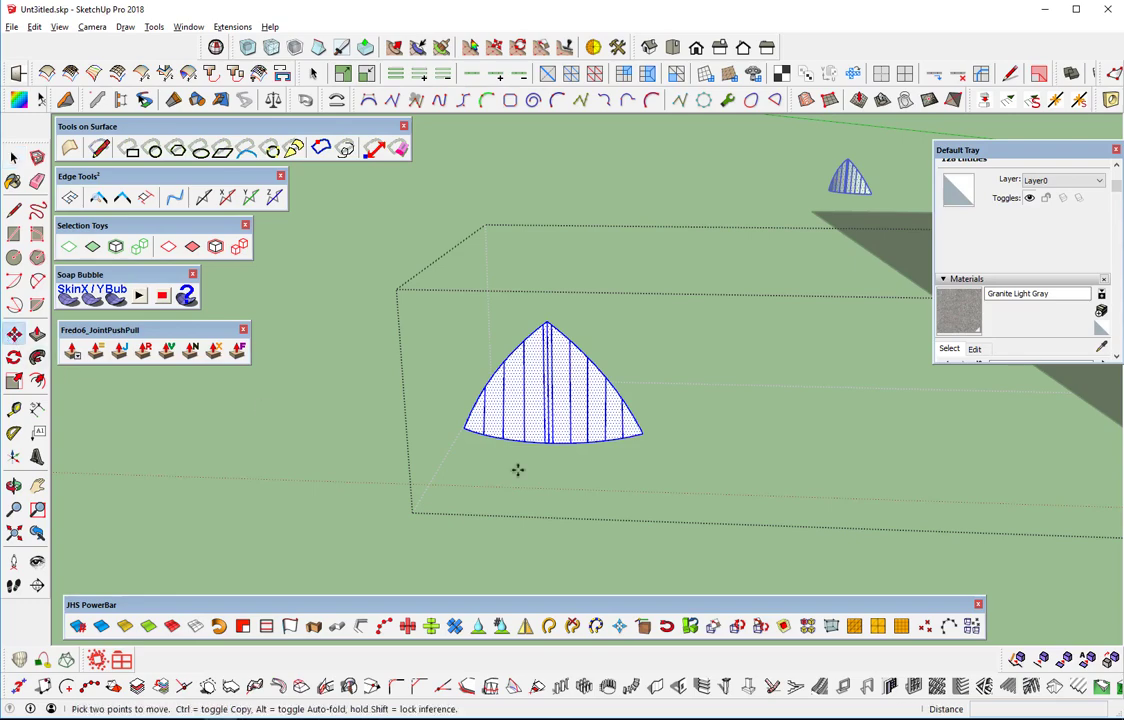
left_click(643, 436)
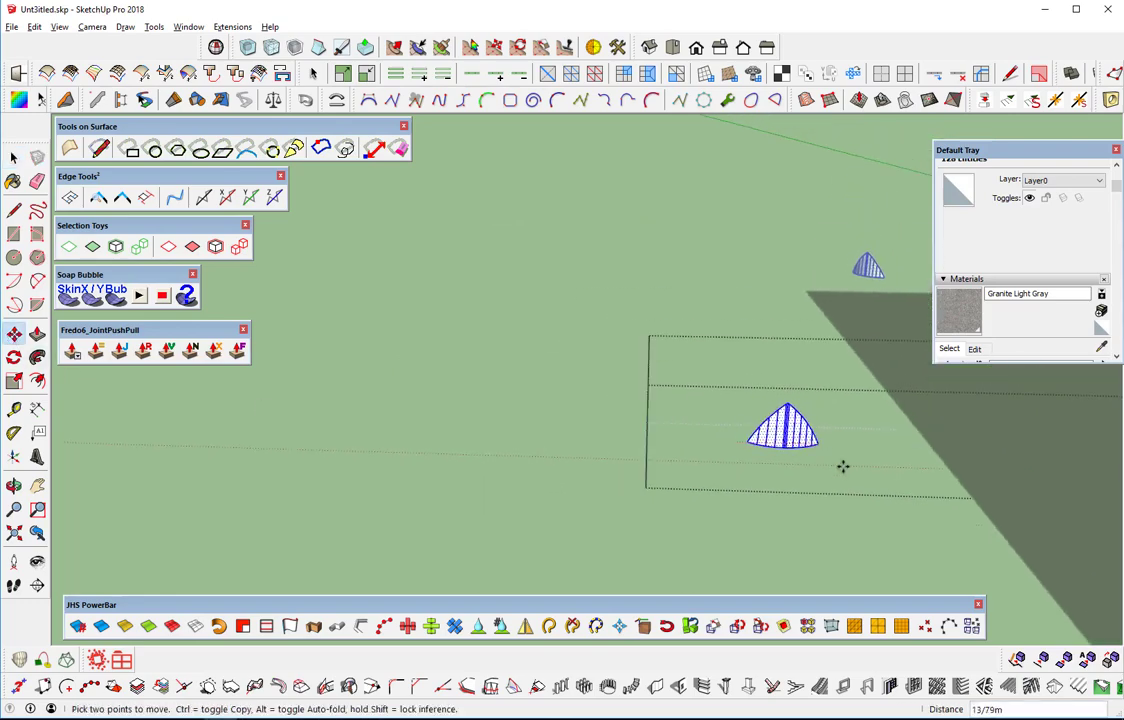
middle_click_drag(1005, 480, 310, 440)
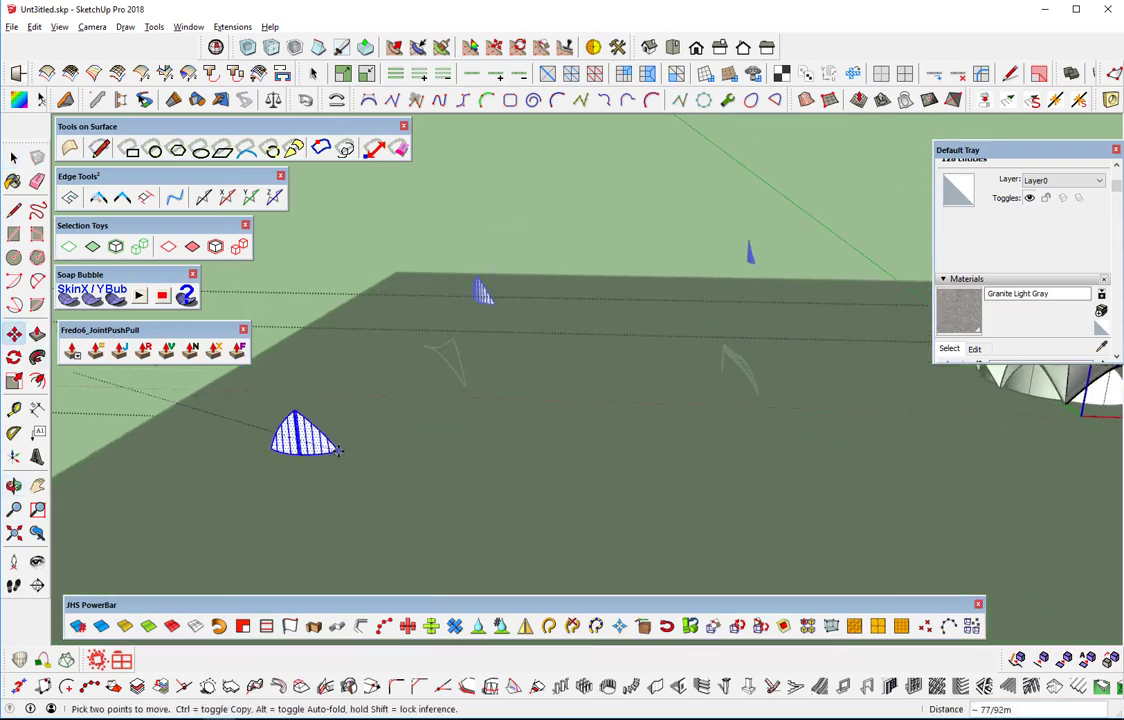
middle_click_drag(494, 426, 650, 434)
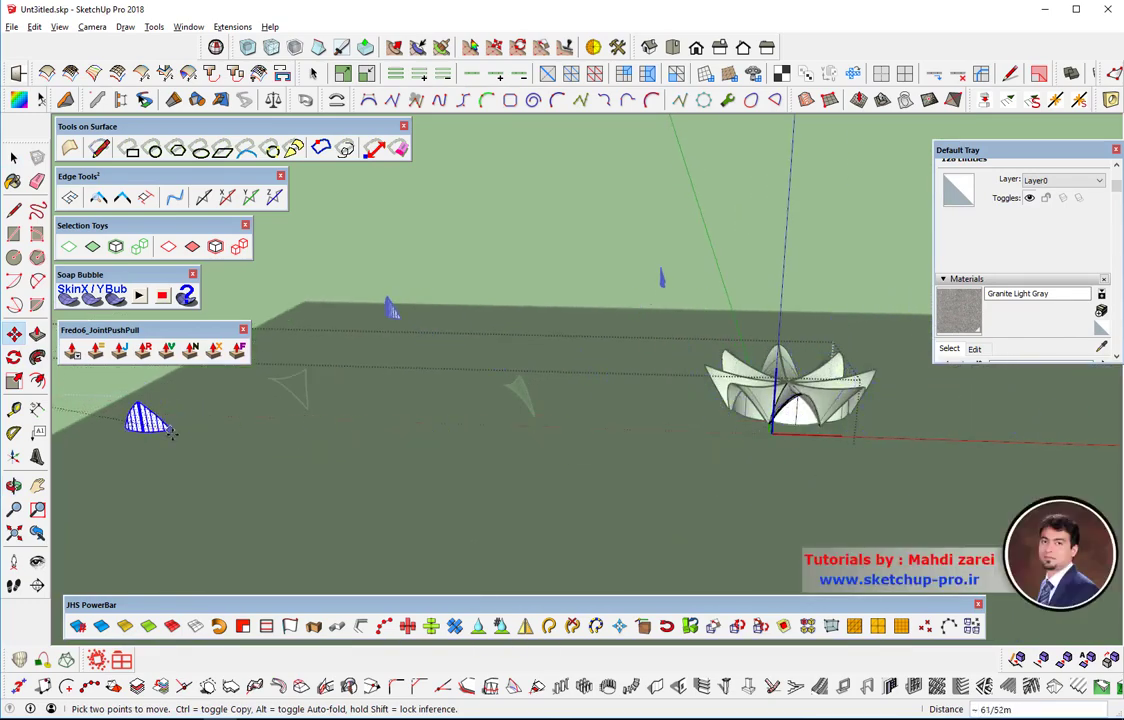
mouse_move(160, 425)
middle_mouse_down()
mouse_move(468, 496)
mouse_move(505, 440)
middle_mouse_up()
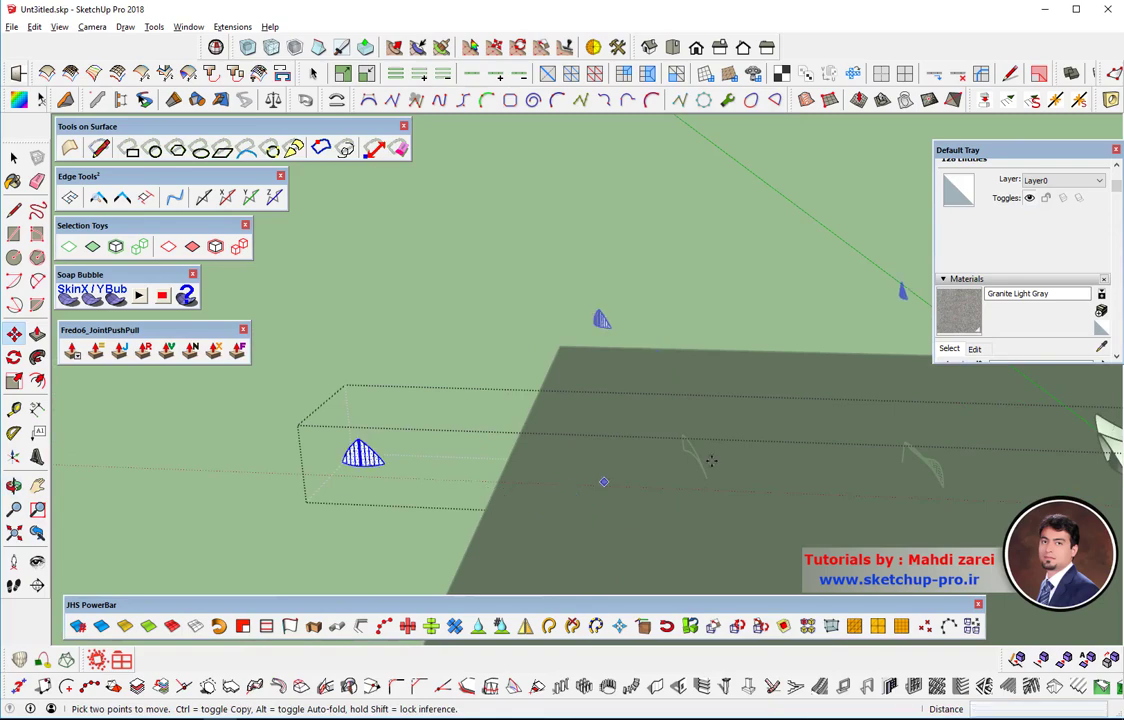
mouse_move(760, 498)
middle_mouse_down()
mouse_move(866, 498)
mouse_move(512, 477)
middle_mouse_up()
Step: Inspect the white wall face under the front arch, then swing the view back to the loose striped panel
left_click(14, 158)
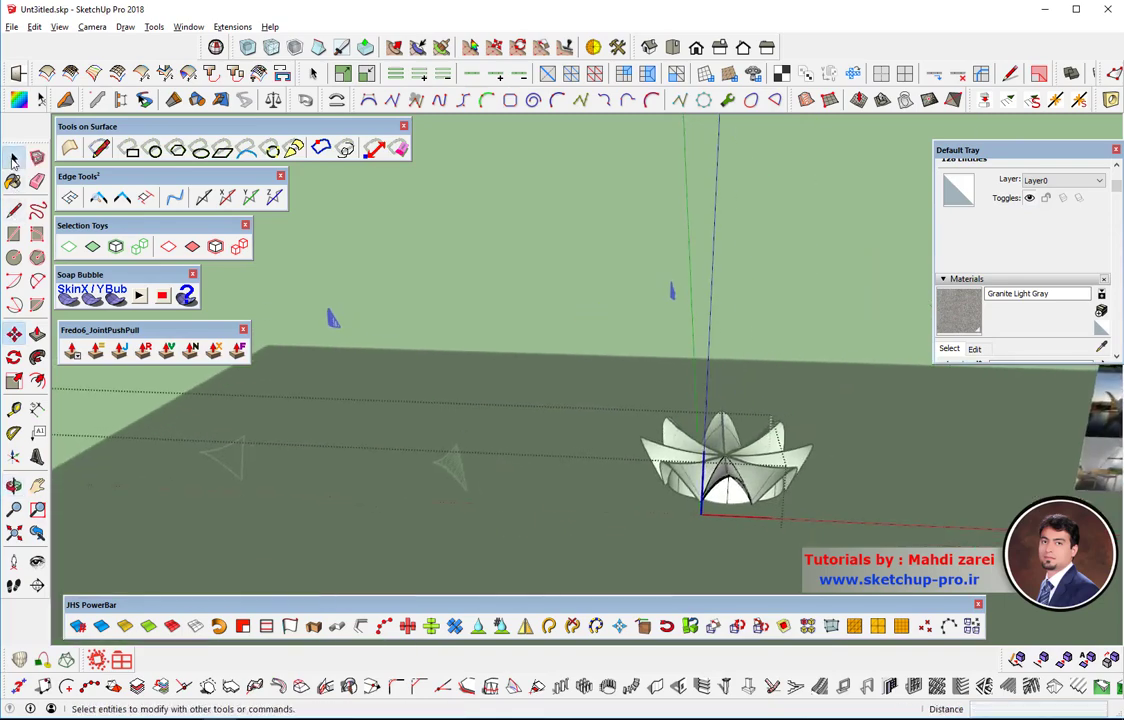
scroll(738, 503, "up", 1)
scroll(732, 503, "up", 2)
scroll(728, 503, "up", 2)
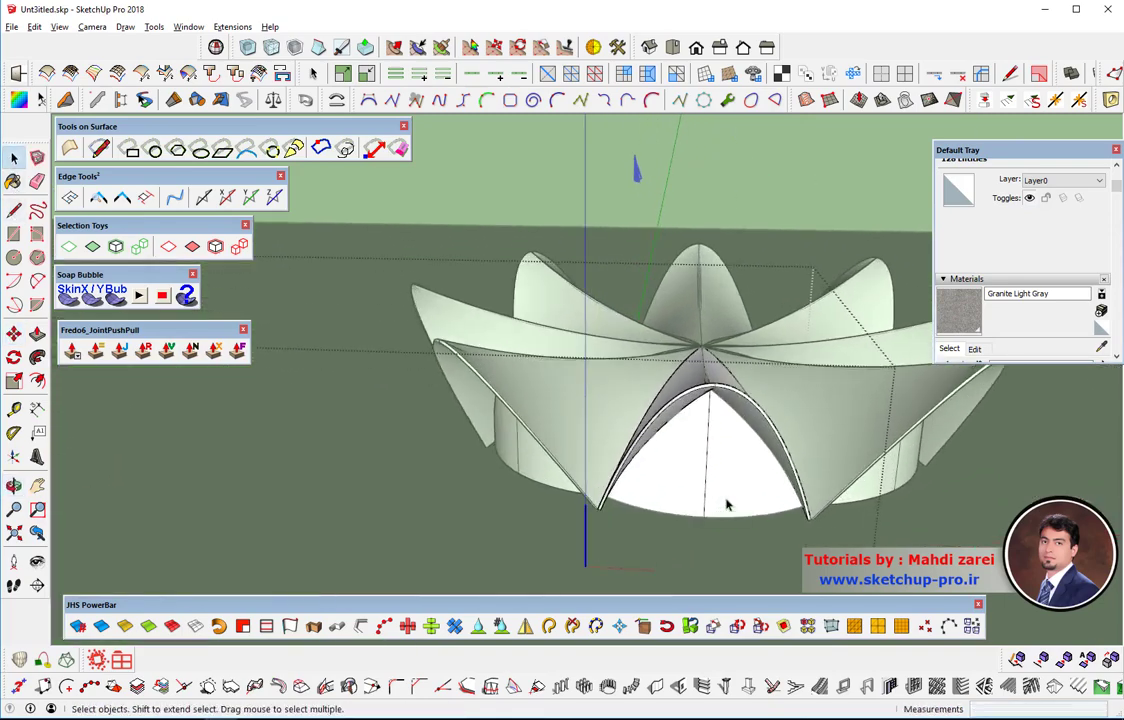
scroll(727, 505, "up", 3)
scroll(727, 505, "up", 2)
mouse_move(728, 514)
middle_mouse_down()
mouse_move(798, 427)
mouse_move(866, 396)
mouse_move(843, 443)
mouse_move(787, 498)
middle_mouse_up()
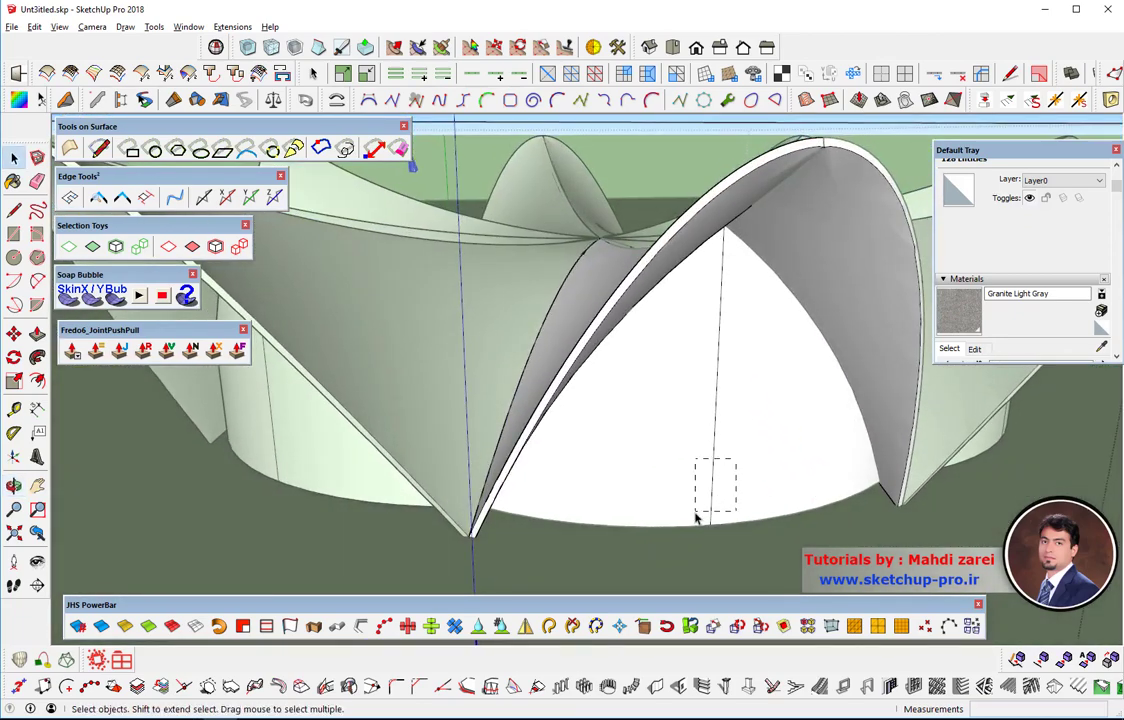
left_click_drag(697, 517, 697, 517)
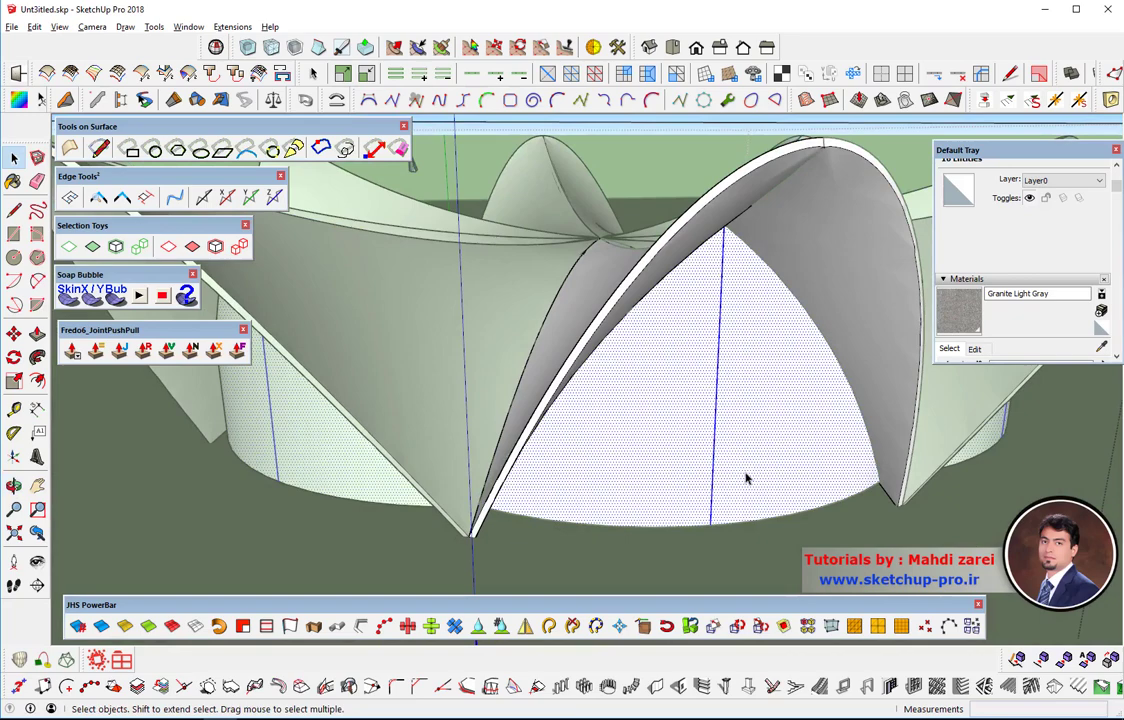
scroll(862, 473, "down", 2)
scroll(862, 473, "down", 2)
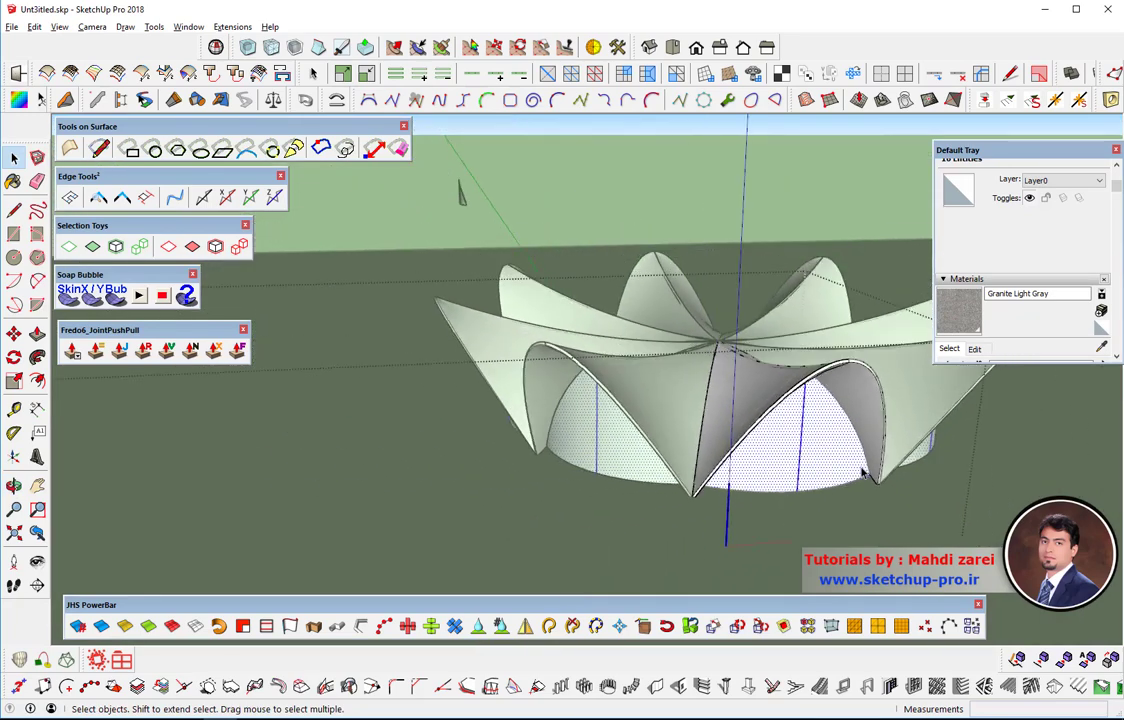
scroll(862, 473, "down", 2)
scroll(862, 473, "down", 2)
scroll(862, 473, "down", 2)
middle_click_drag(862, 473, 340, 497)
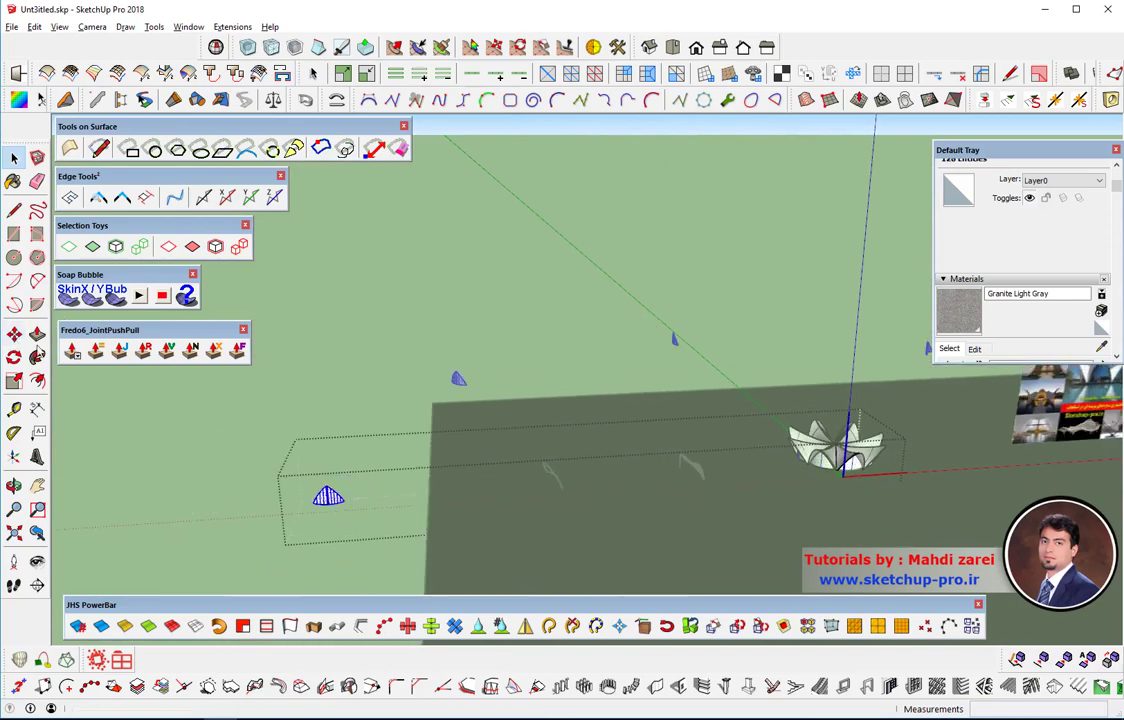
Step: Move the striped panel by its corner and snap it to the matching wall corner under the front arch
left_click(14, 333)
scroll(333, 503, "up", 2)
scroll(333, 503, "up", 2)
scroll(333, 503, "up", 1)
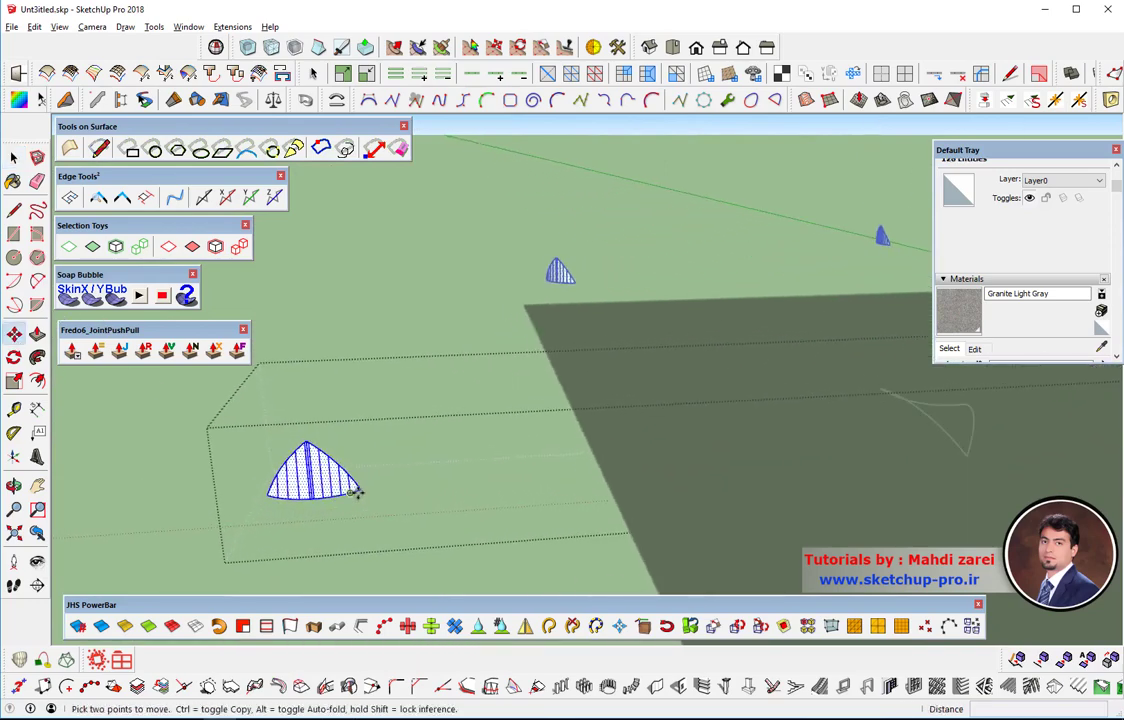
left_click(362, 490)
mouse_move(1000, 487)
middle_mouse_down()
mouse_move(311, 499)
mouse_move(322, 487)
mouse_move(1083, 447)
middle_mouse_up()
scroll(1020, 430, "up", 5)
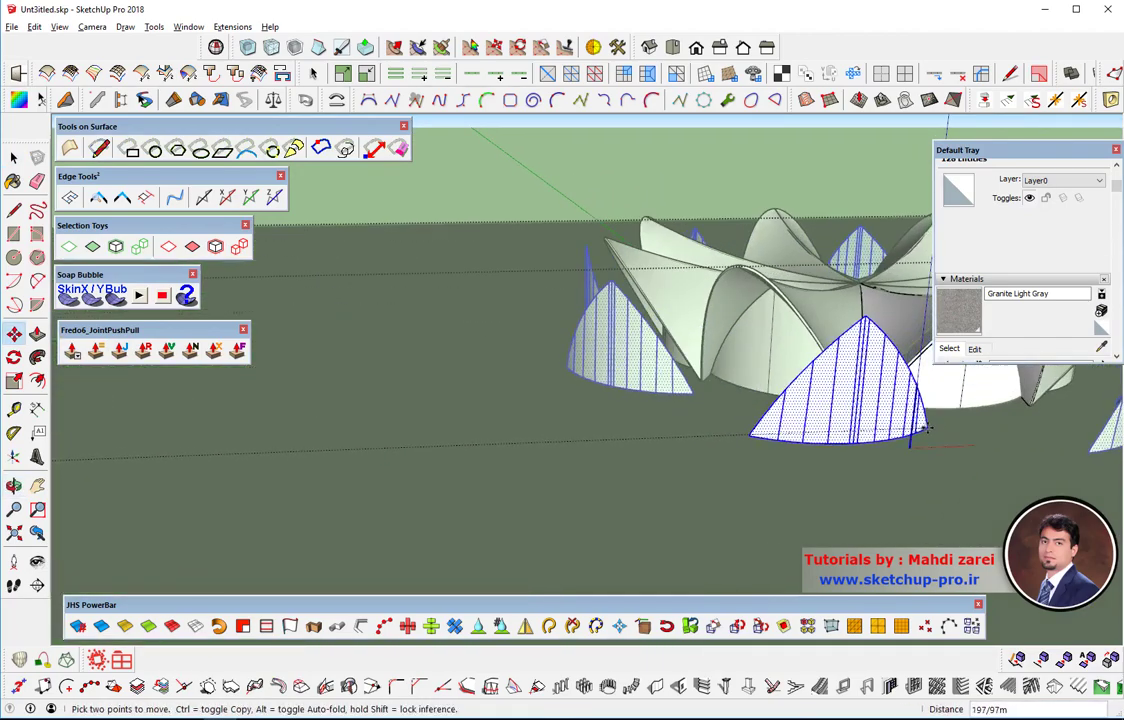
scroll(900, 460, "up", 4)
mouse_move(700, 450)
middle_mouse_down()
mouse_move(632, 469)
mouse_move(590, 537)
middle_mouse_up()
scroll(677, 489, "up", 2)
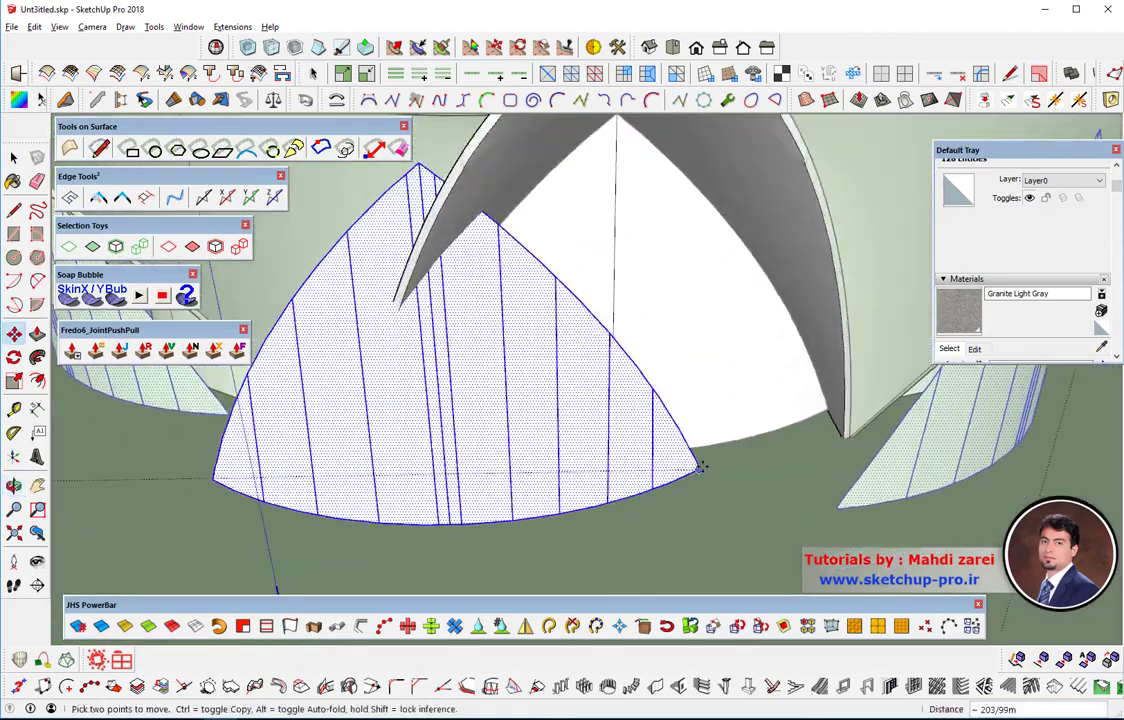
scroll(810, 408, "up", 3)
scroll(828, 410, "up", 2)
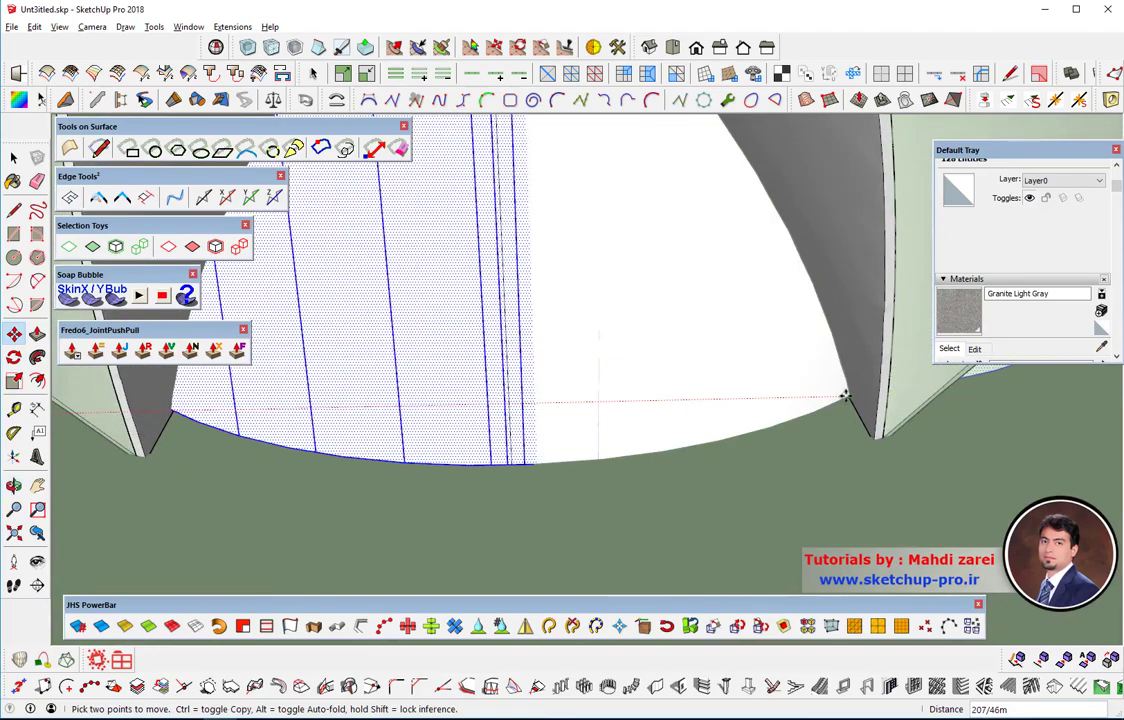
left_click(843, 397)
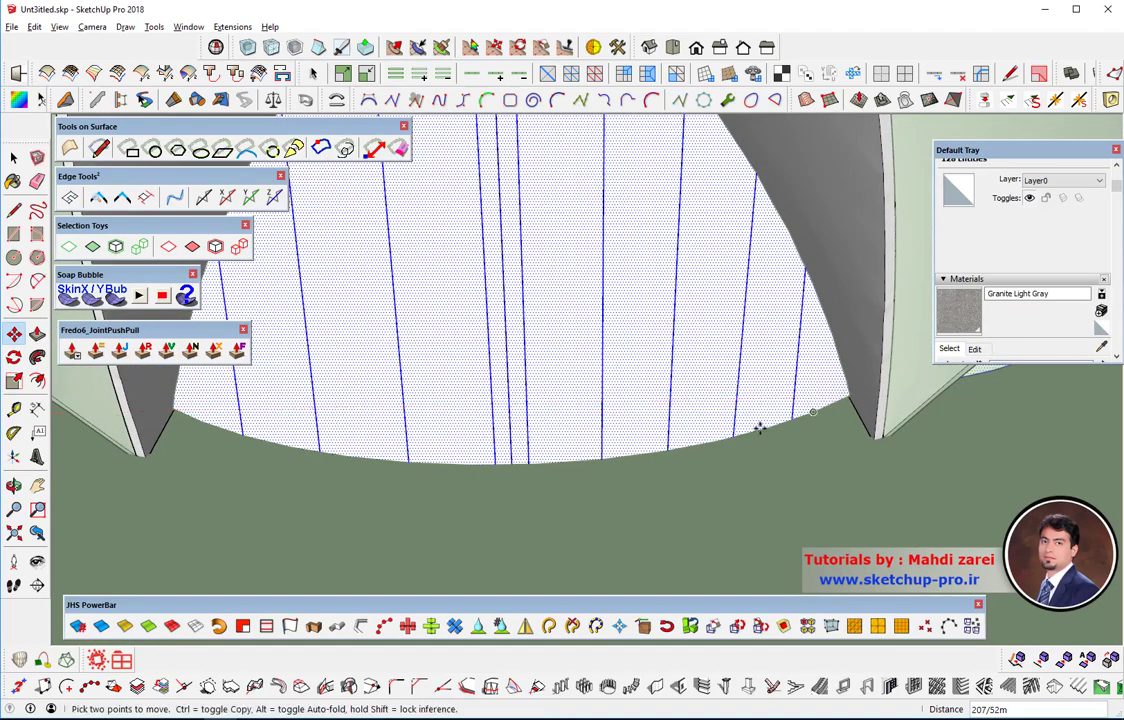
scroll(718, 431, "down", 2)
scroll(718, 432, "down", 3)
key("space")
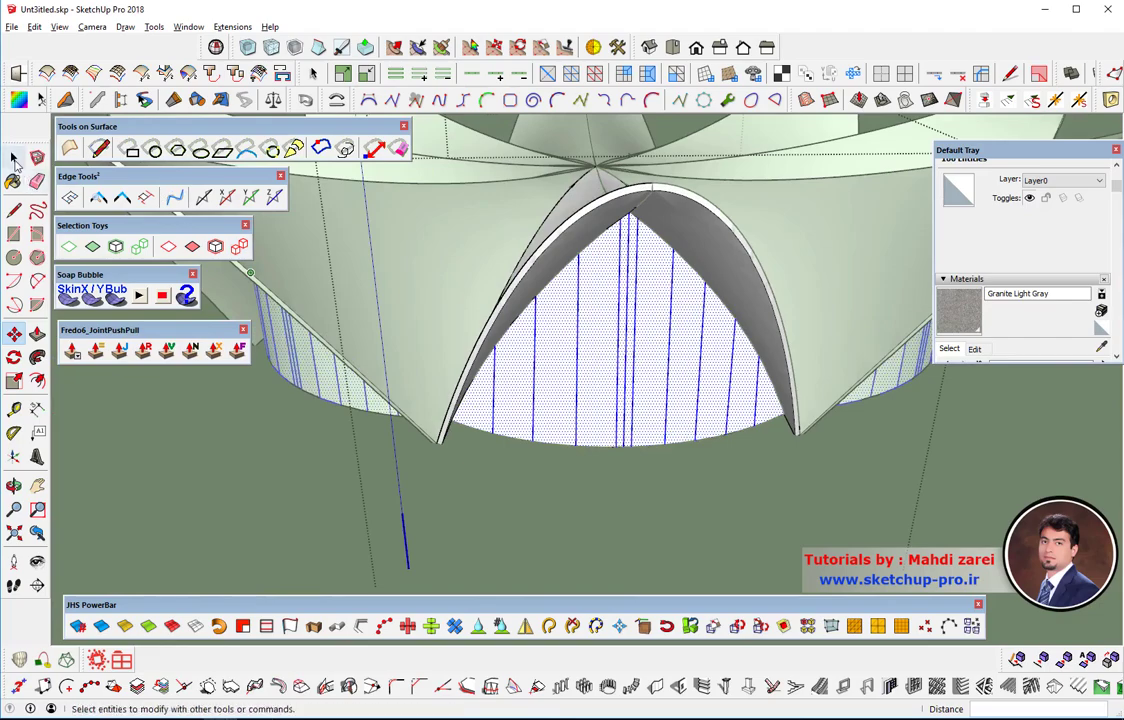
Step: Offset the first vertical strip's edges 0.05 m inward with Offset on Surface
mouse_move(549, 424)
middle_mouse_down()
mouse_move(627, 409)
mouse_move(465, 390)
mouse_move(580, 359)
mouse_move(688, 473)
mouse_move(620, 494)
middle_mouse_up()
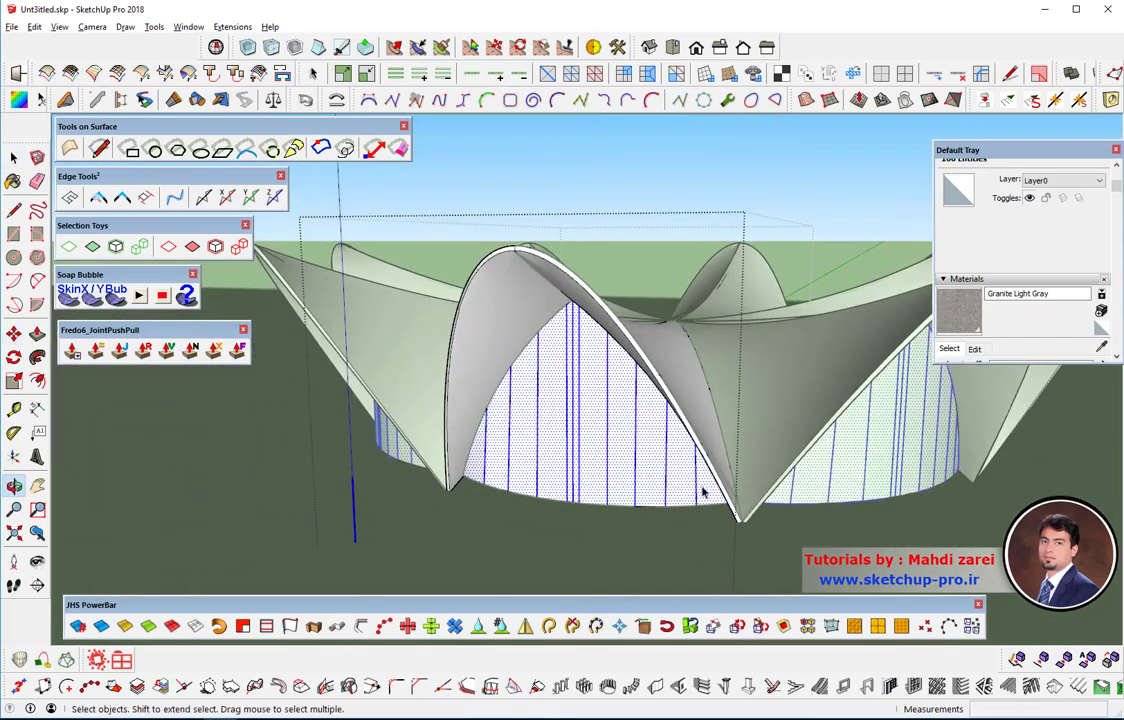
scroll(620, 494, "up", 2)
scroll(743, 474, "up", 2)
scroll(757, 478, "up", 1)
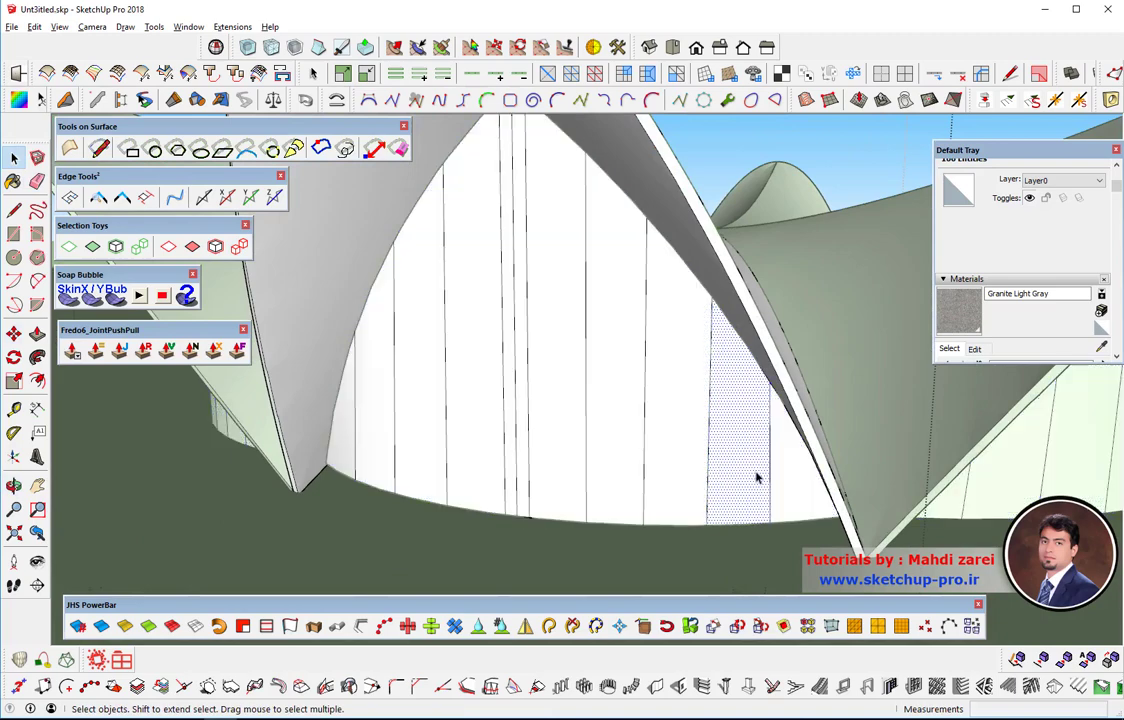
left_click(682, 464)
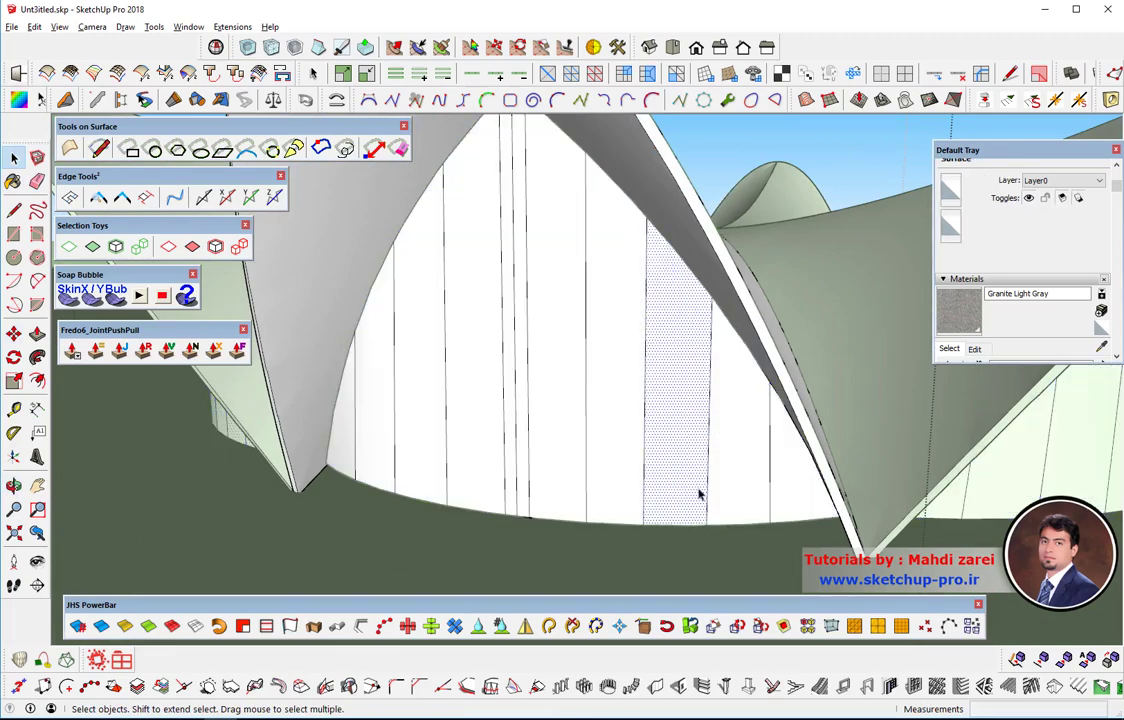
left_click(321, 148)
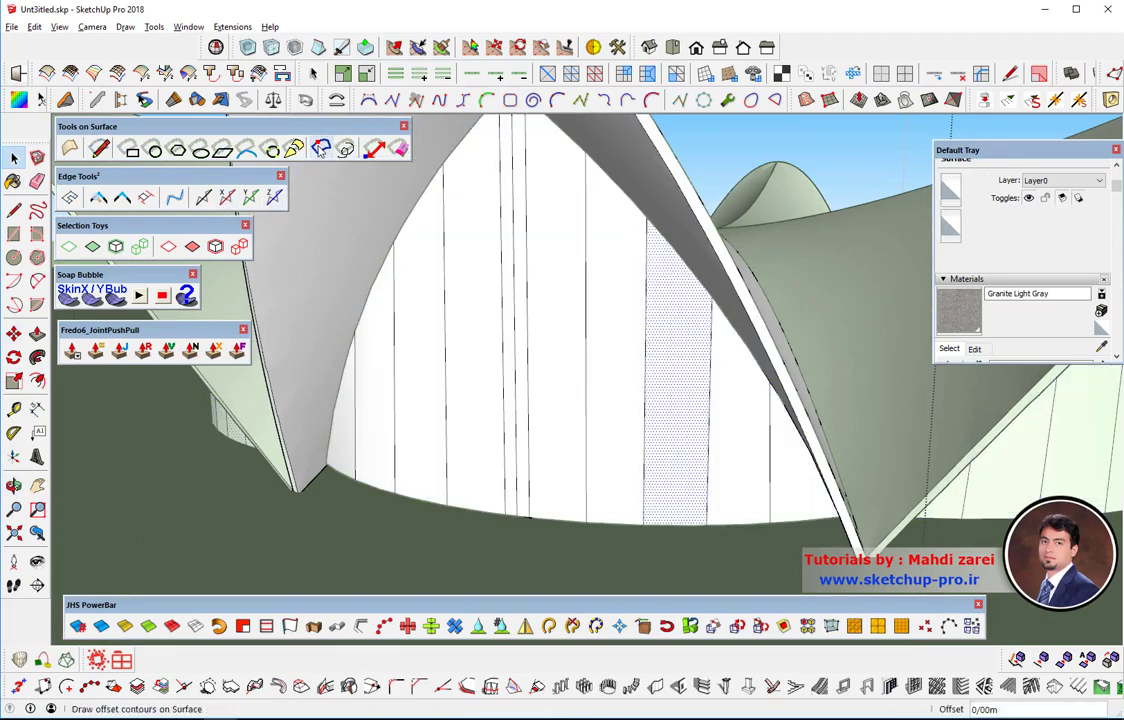
left_click(687, 456)
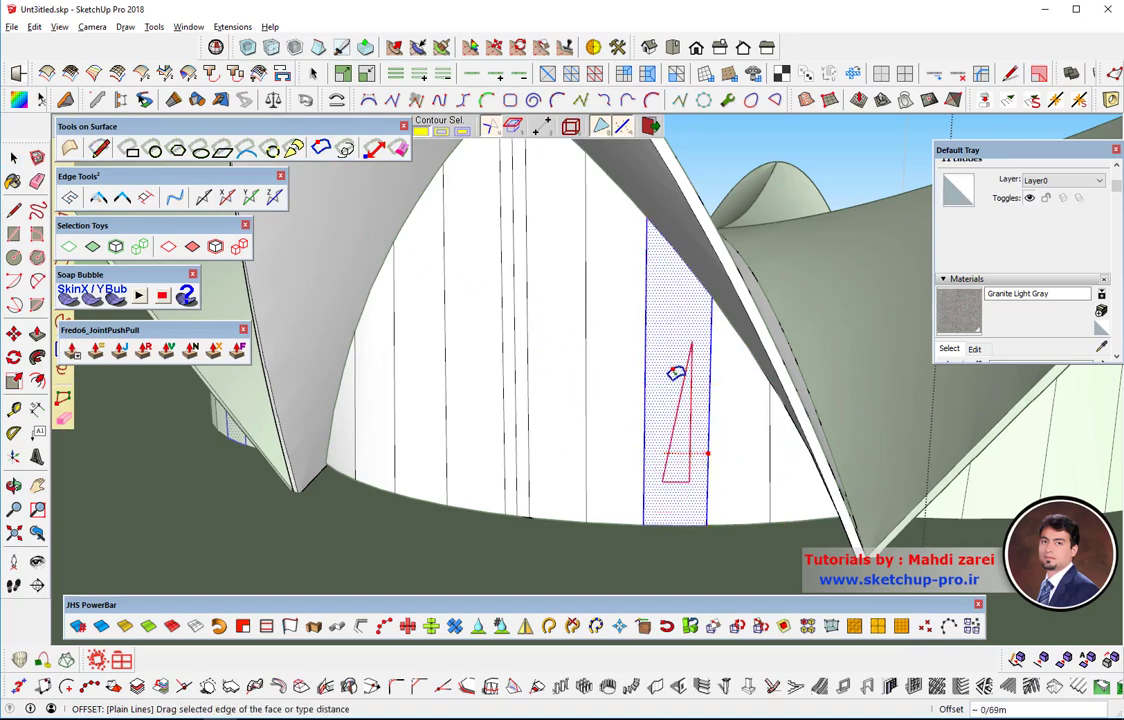
scroll(710, 390, "up", 1)
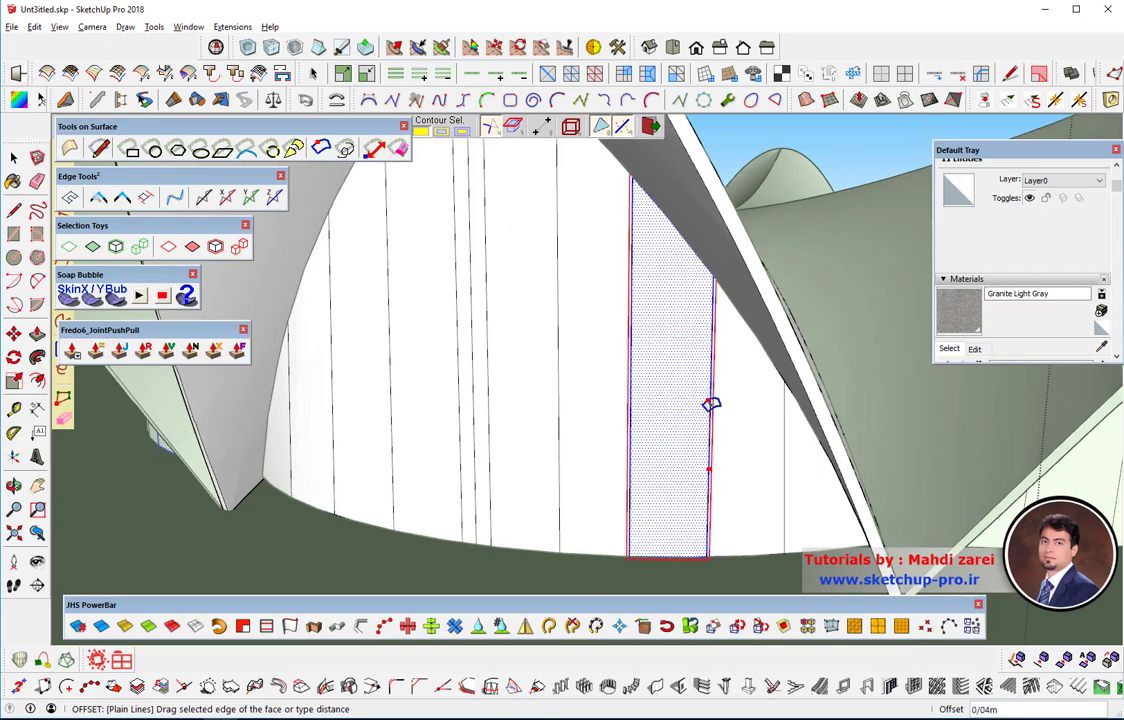
scroll(709, 412, "up", 1)
scroll(708, 422, "up", 1)
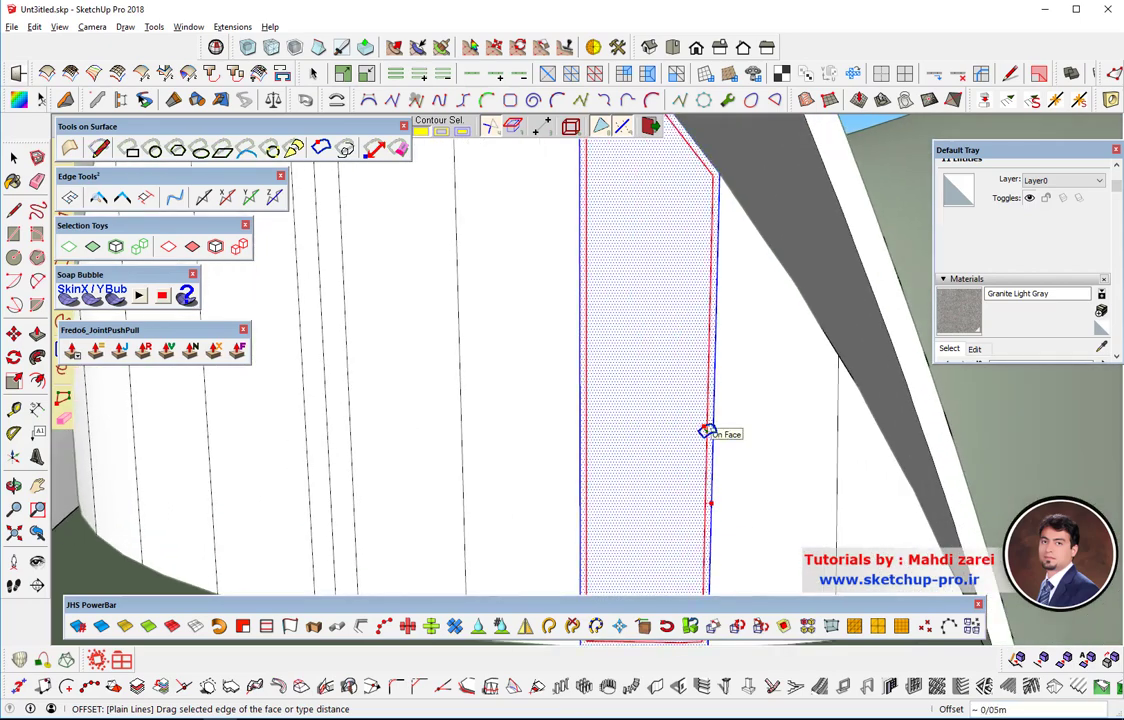
left_click(706, 432)
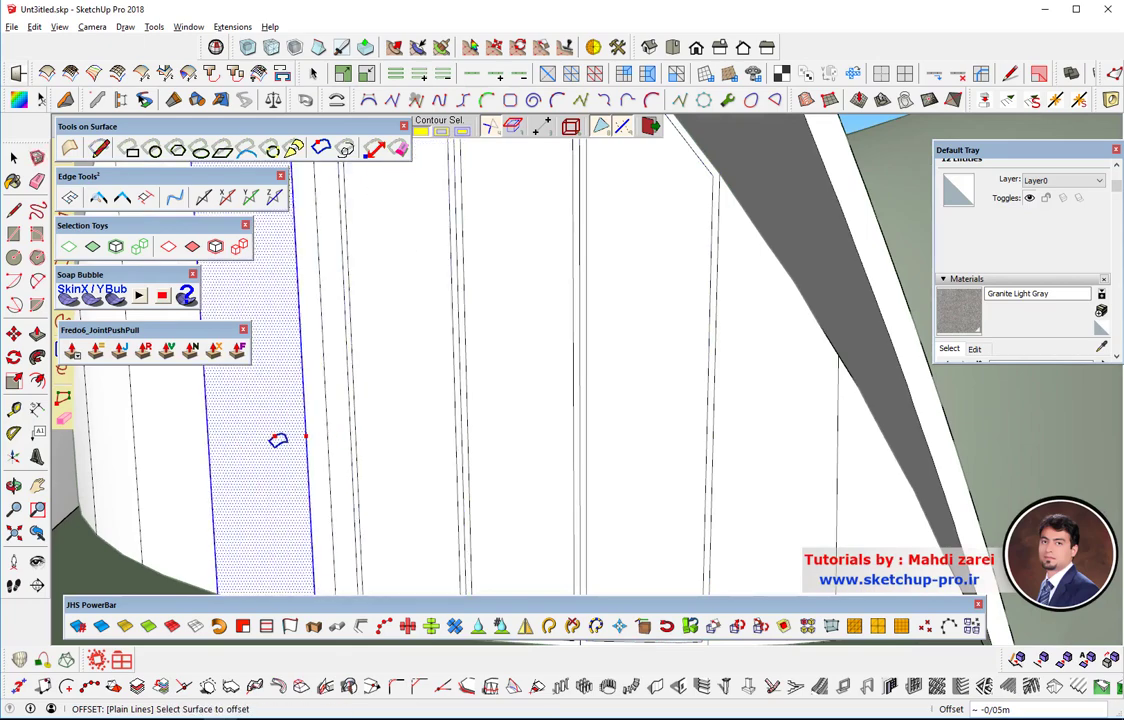
Step: Give each remaining strip of the wall panel the same 0.05 m inner border
left_click(273, 440)
left_click(271, 441)
left_click(804, 511)
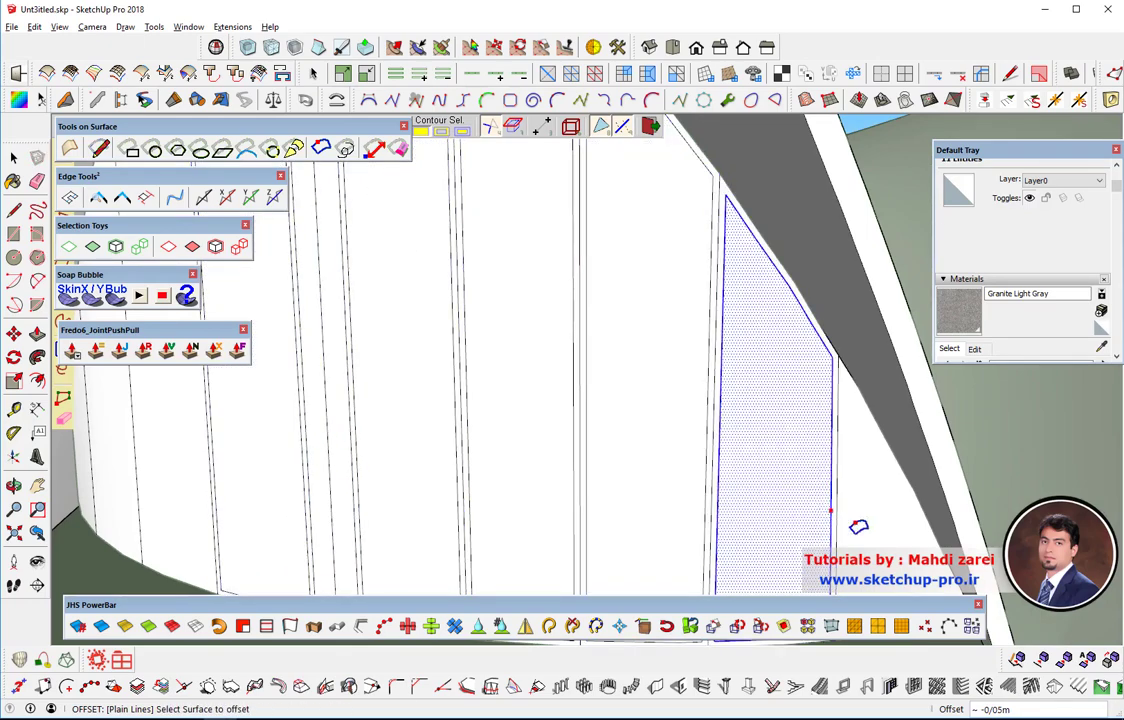
left_click(861, 524)
scroll(884, 526, "down", 2)
mouse_move(884, 533)
middle_mouse_down()
mouse_move(667, 494)
mouse_move(956, 477)
mouse_move(840, 466)
middle_mouse_up()
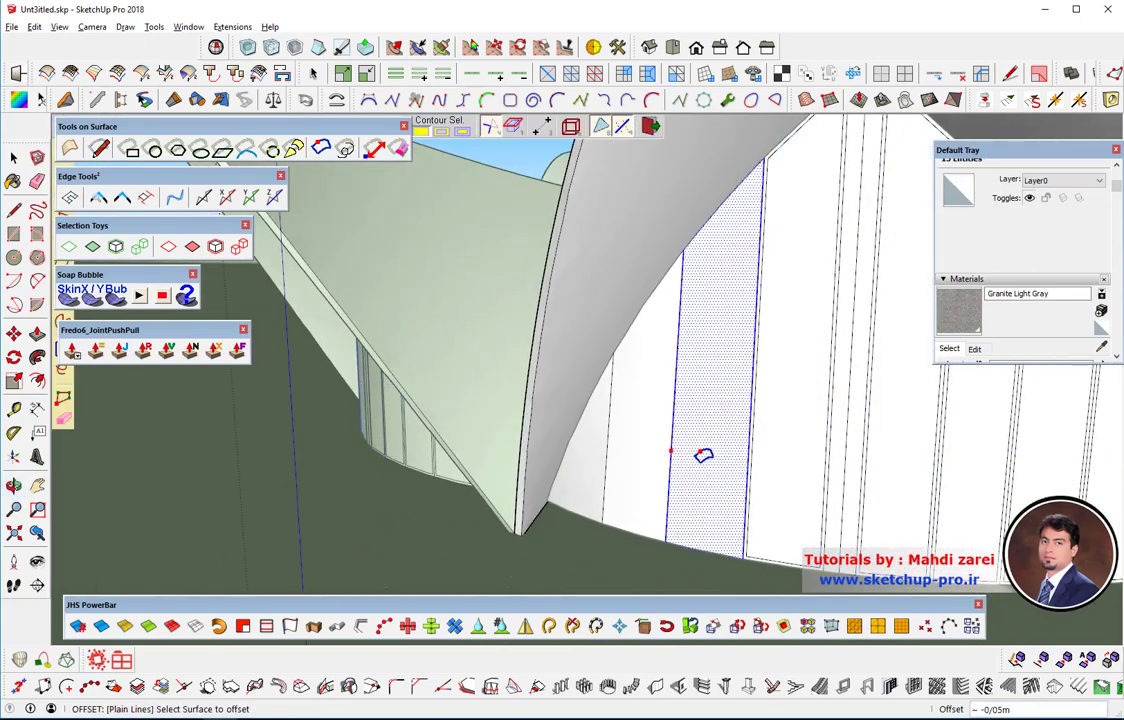
left_click(675, 453)
left_click(645, 448)
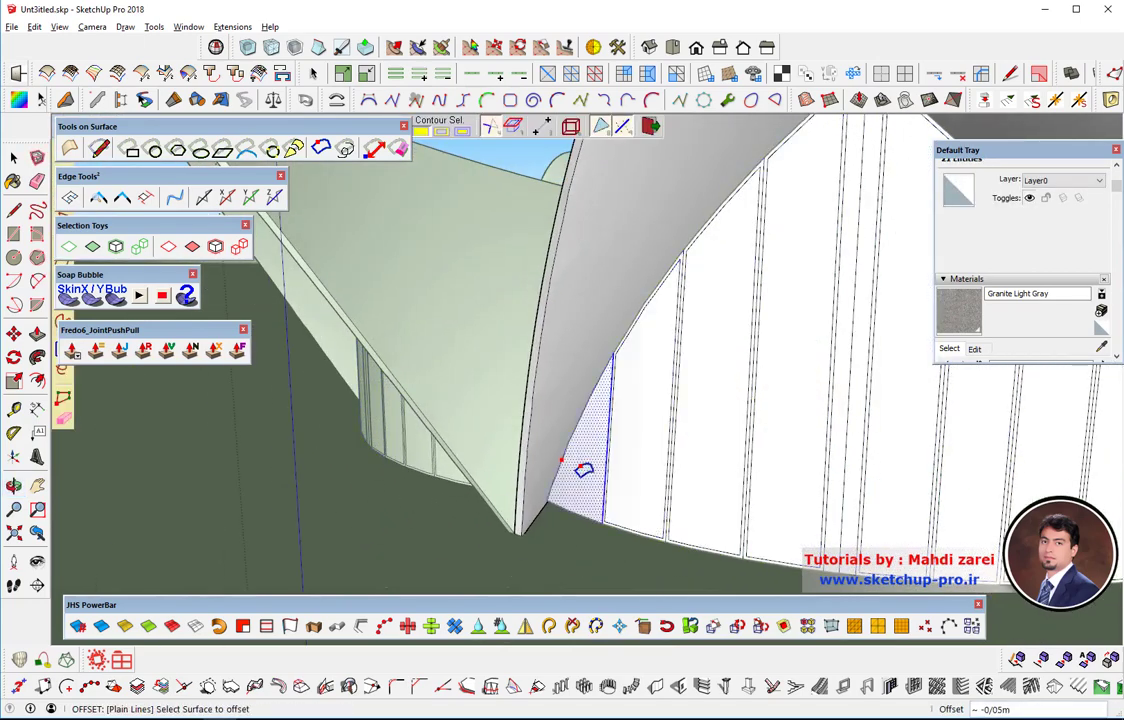
left_click(583, 469)
left_click(13, 181)
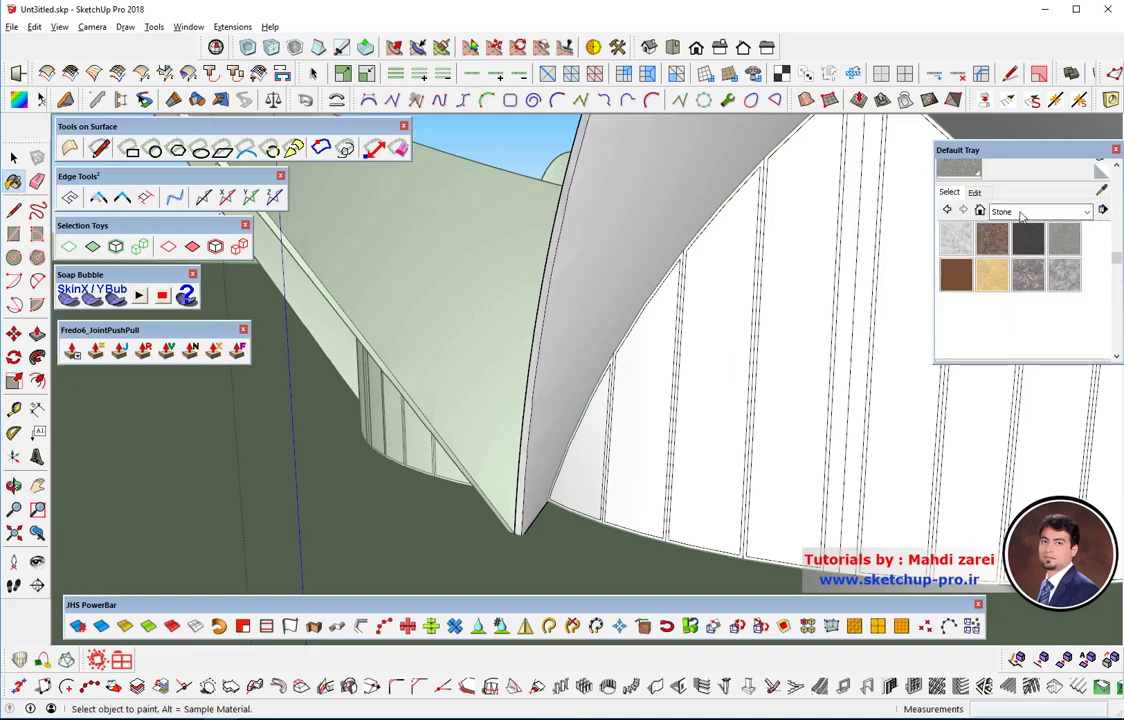
Step: Paint the seven wall panels under the arch with Glass and Mirrors' Translucent Glass Blue
left_click(1021, 212)
left_click(1060, 280)
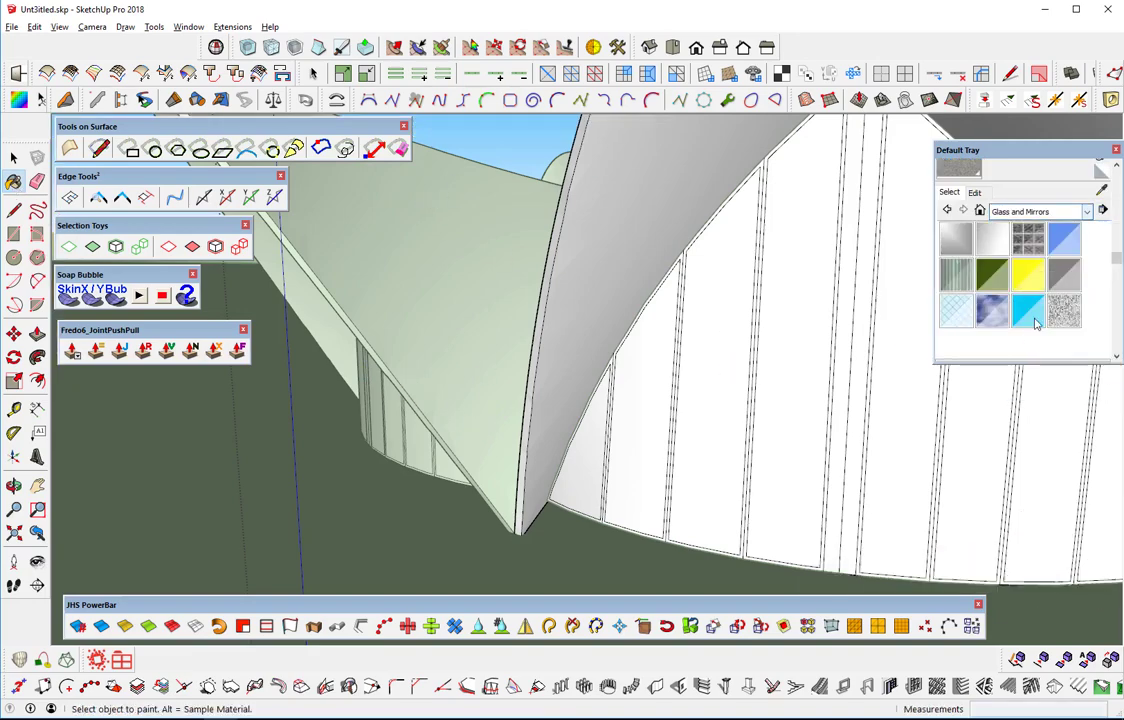
left_click(1066, 242)
left_click(585, 450)
left_click(635, 455)
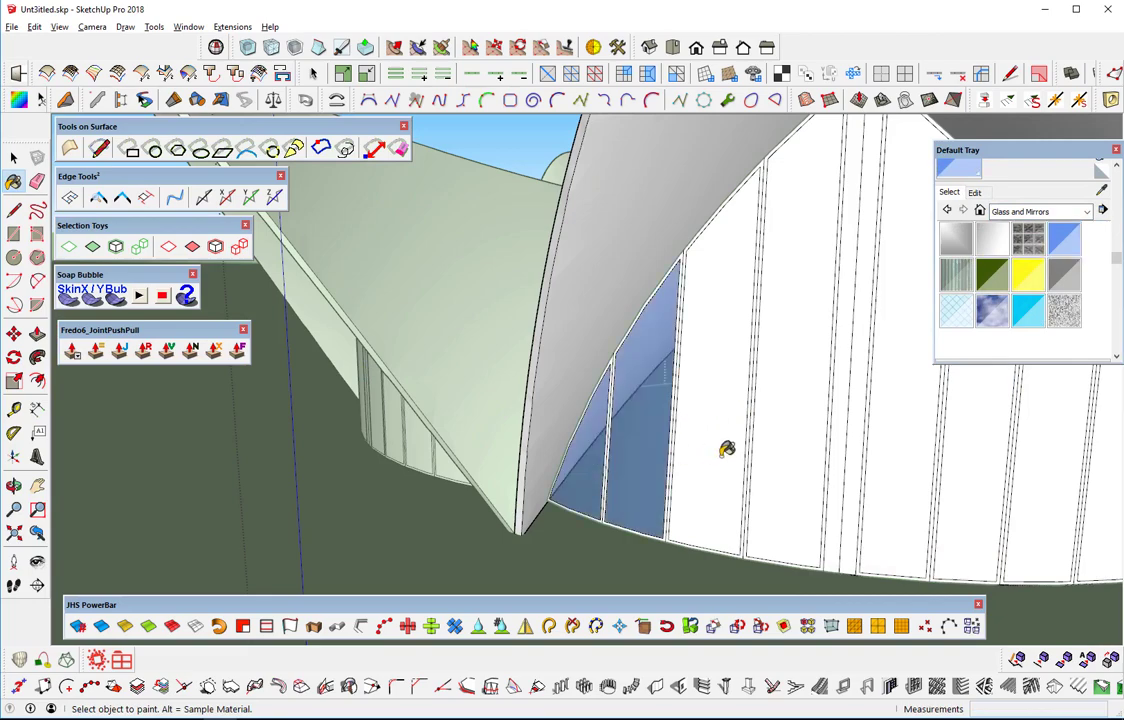
left_click(715, 450)
left_click(790, 450)
left_click(889, 456)
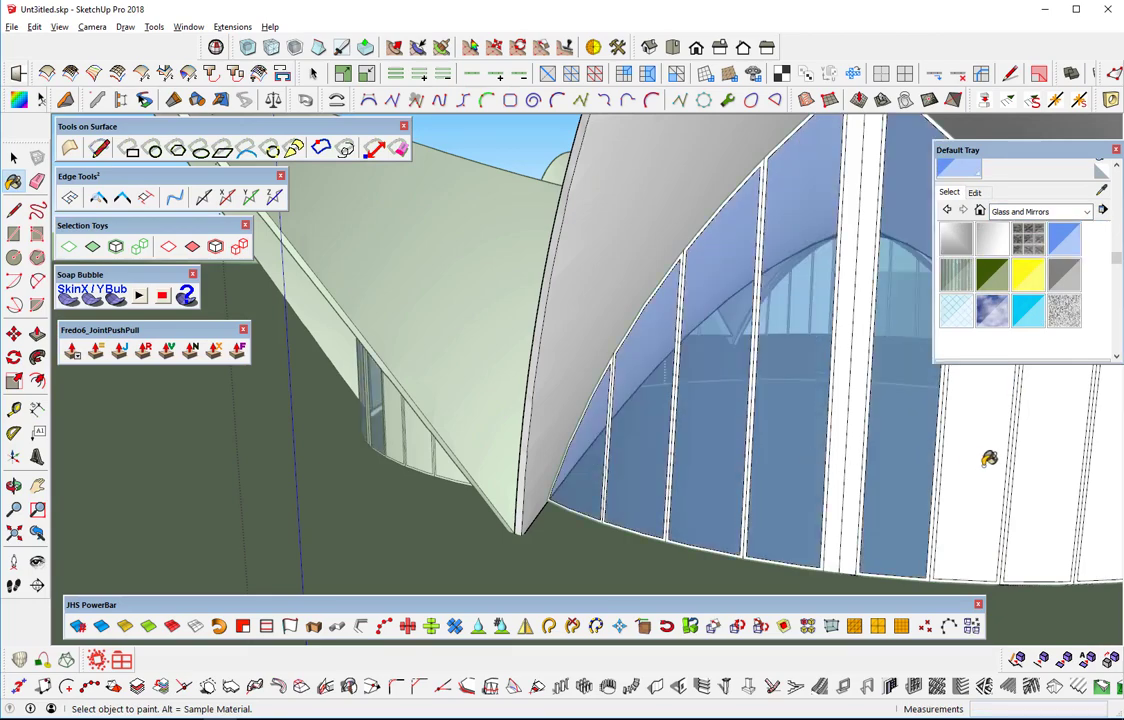
left_click(989, 458)
left_click(1078, 474)
Step: Orbit and zoom around the building to review the blue glass facades from a low front view
mouse_move(1062, 473)
middle_mouse_down()
mouse_move(602, 492)
mouse_move(918, 509)
middle_mouse_up()
scroll(670, 434, "down", 3)
scroll(670, 434, "down", 3)
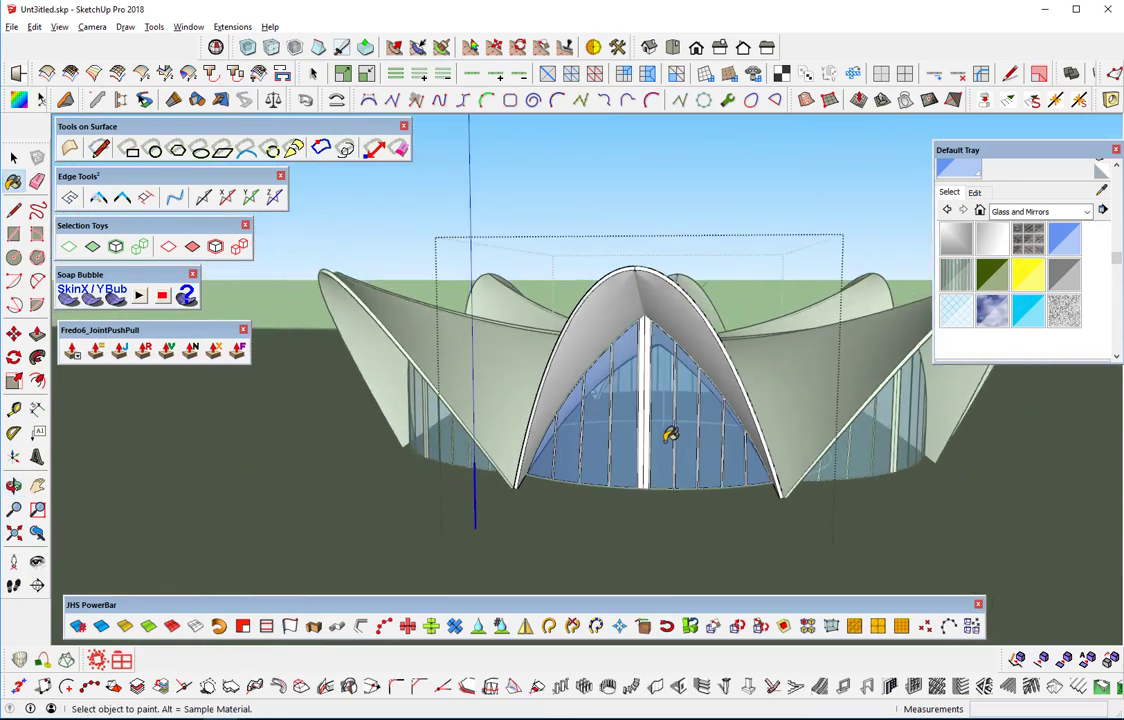
mouse_move(670, 434)
middle_mouse_down()
mouse_move(610, 396)
mouse_move(858, 386)
mouse_move(551, 414)
mouse_move(698, 401)
middle_mouse_up()
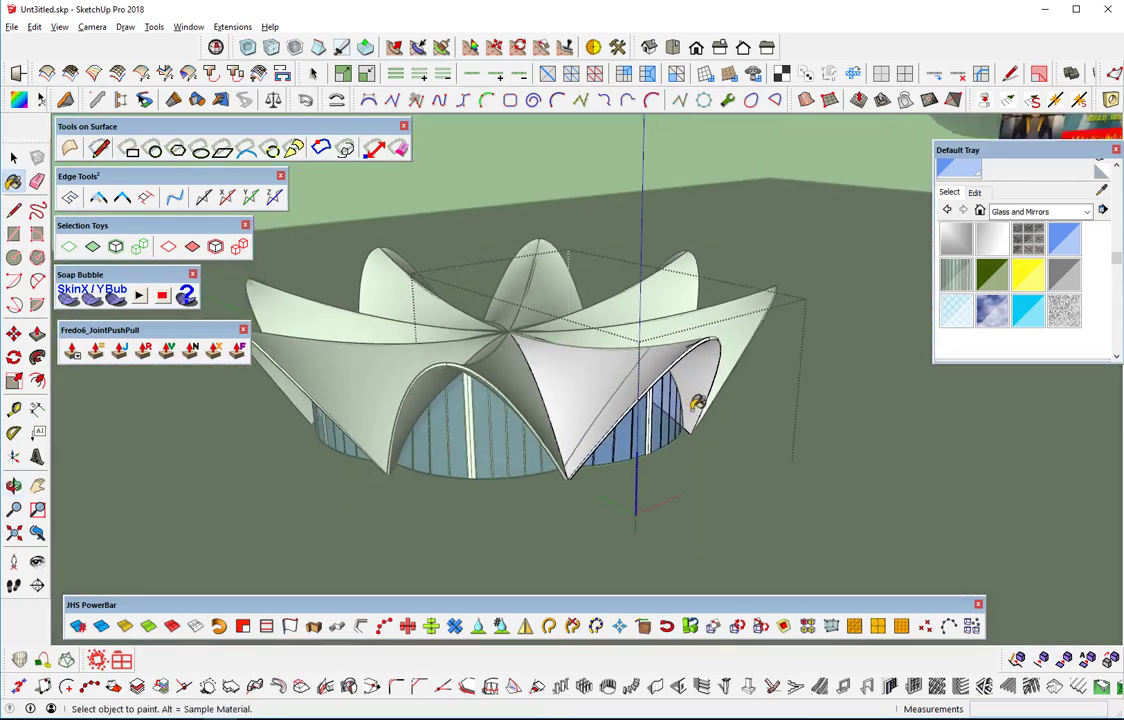
scroll(640, 427, "up", 3)
scroll(707, 448, "up", 3)
scroll(707, 448, "down", 3)
mouse_move(707, 448)
middle_mouse_down()
mouse_move(396, 313)
mouse_move(250, 340)
mouse_move(595, 299)
mouse_move(572, 462)
mouse_move(597, 406)
mouse_move(271, 309)
mouse_move(201, 231)
mouse_move(592, 314)
mouse_move(707, 396)
middle_mouse_up()
scroll(567, 464, "down", 3)
scroll(580, 463, "down", 1)
scroll(519, 406, "up", 2)
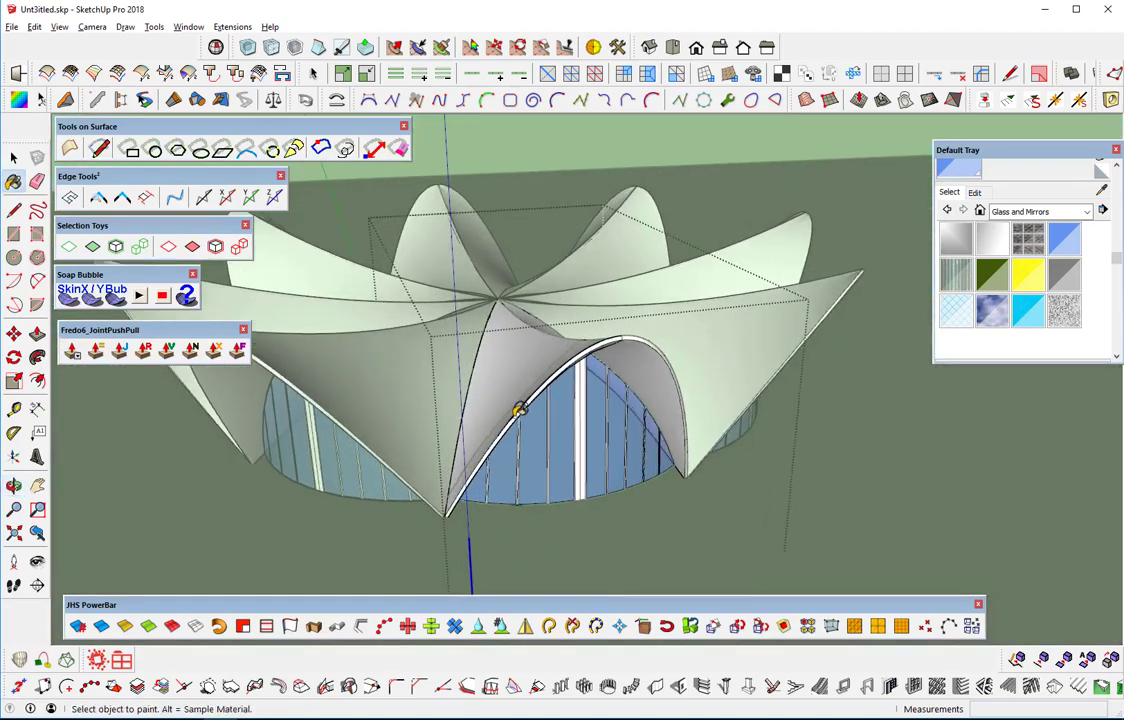
scroll(577, 467, "up", 2)
mouse_move(577, 467)
middle_mouse_down()
mouse_move(463, 418)
mouse_move(635, 444)
mouse_move(622, 468)
middle_mouse_up()
scroll(622, 468, "down", 3)
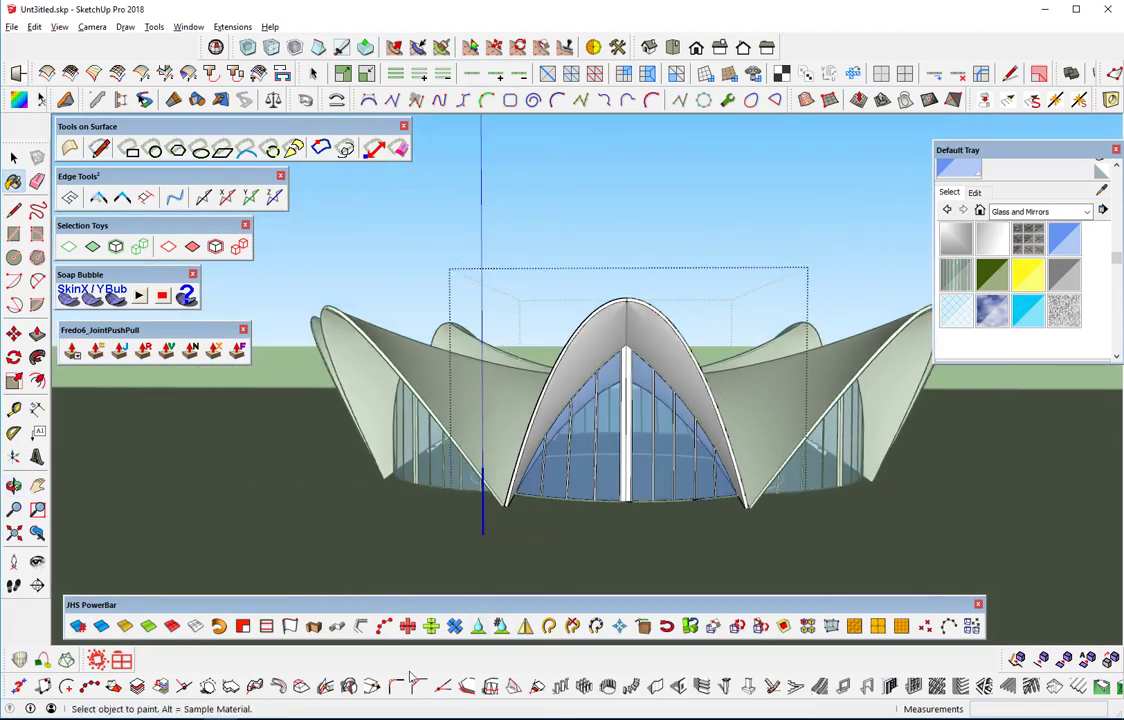
Step: Check the tent2.jpg reference collage in Photos, then minimize it to return to SketchUp
key("alt+Tab")
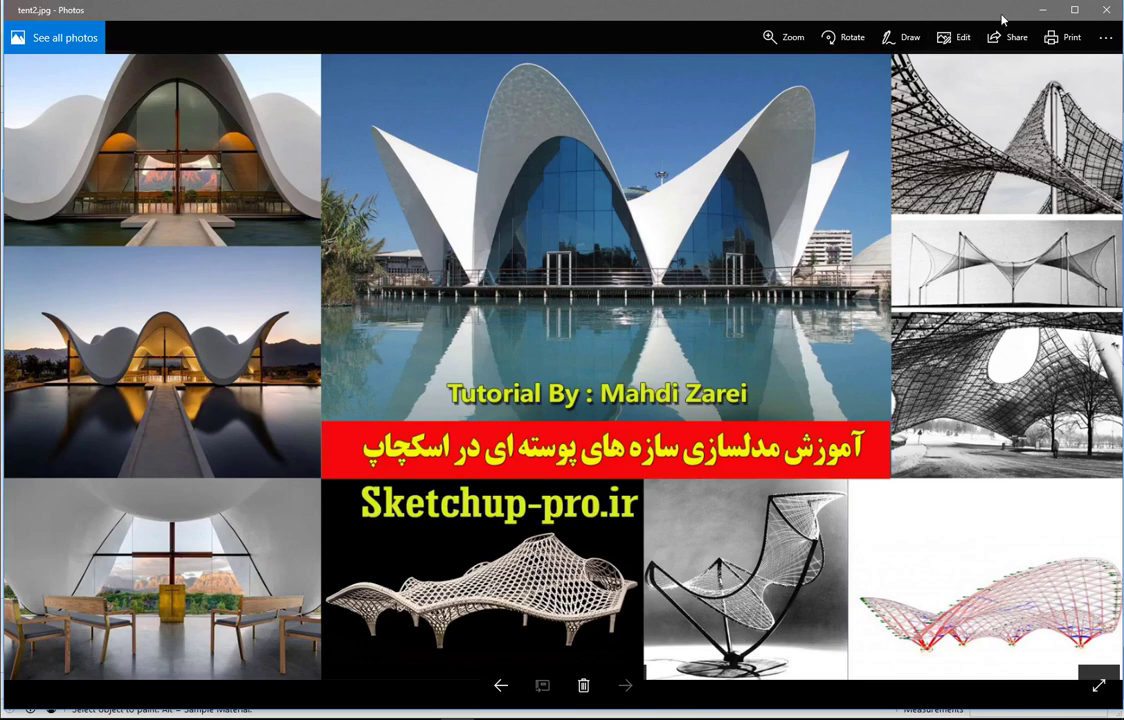
left_click(1042, 10)
Step: Orbit to the separate tensile mesh, enter its group and select all its faces and edges
scroll(518, 457, "down", 2)
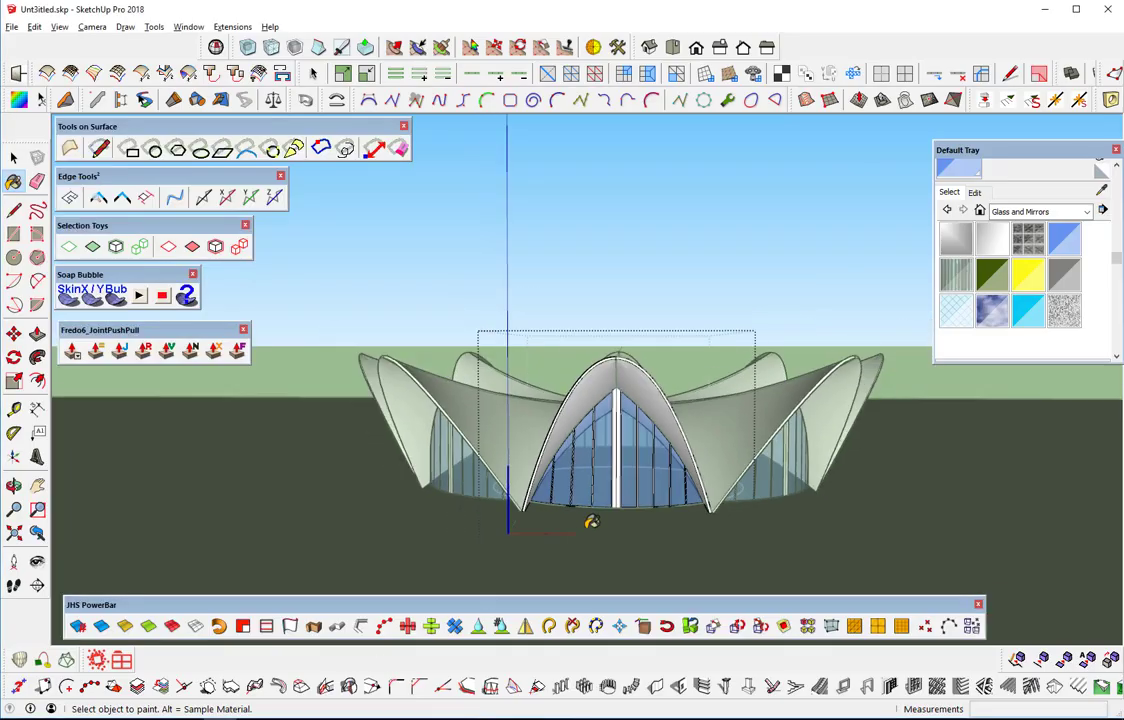
scroll(518, 457, "down", 2)
mouse_move(326, 326)
middle_mouse_down()
mouse_move(371, 409)
mouse_move(788, 434)
mouse_move(414, 241)
middle_mouse_up()
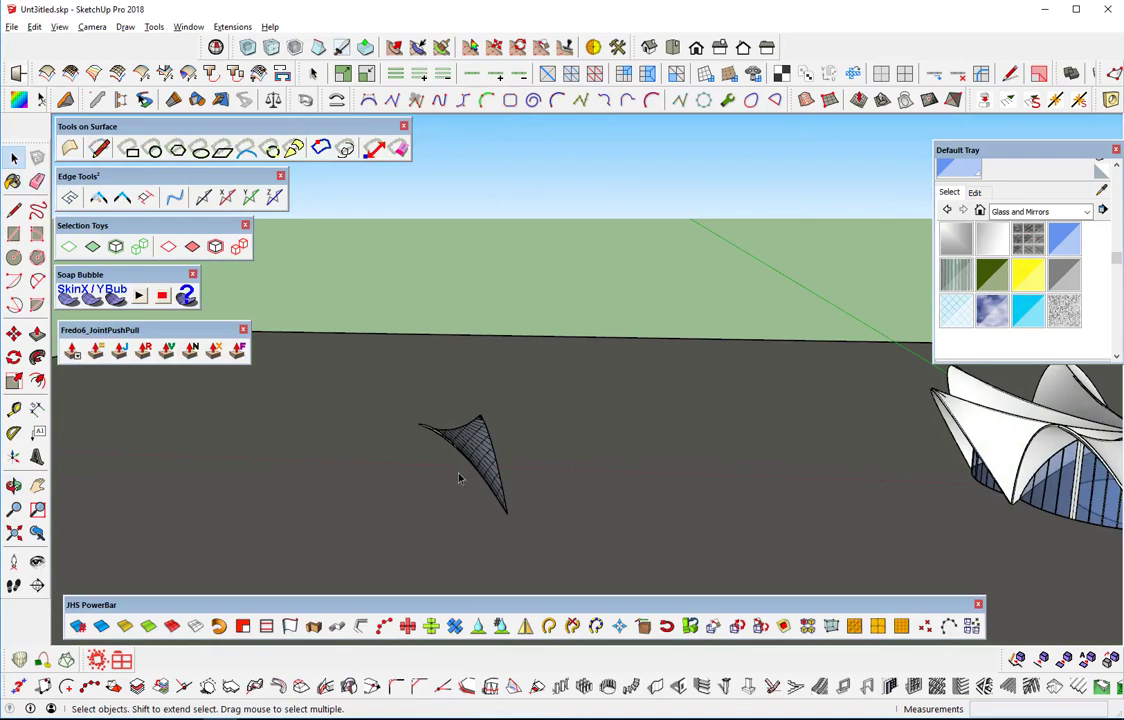
mouse_move(459, 477)
middle_mouse_down()
mouse_move(404, 534)
mouse_move(430, 520)
middle_mouse_up()
scroll(430, 520, "up", 2)
scroll(509, 454, "up", 2)
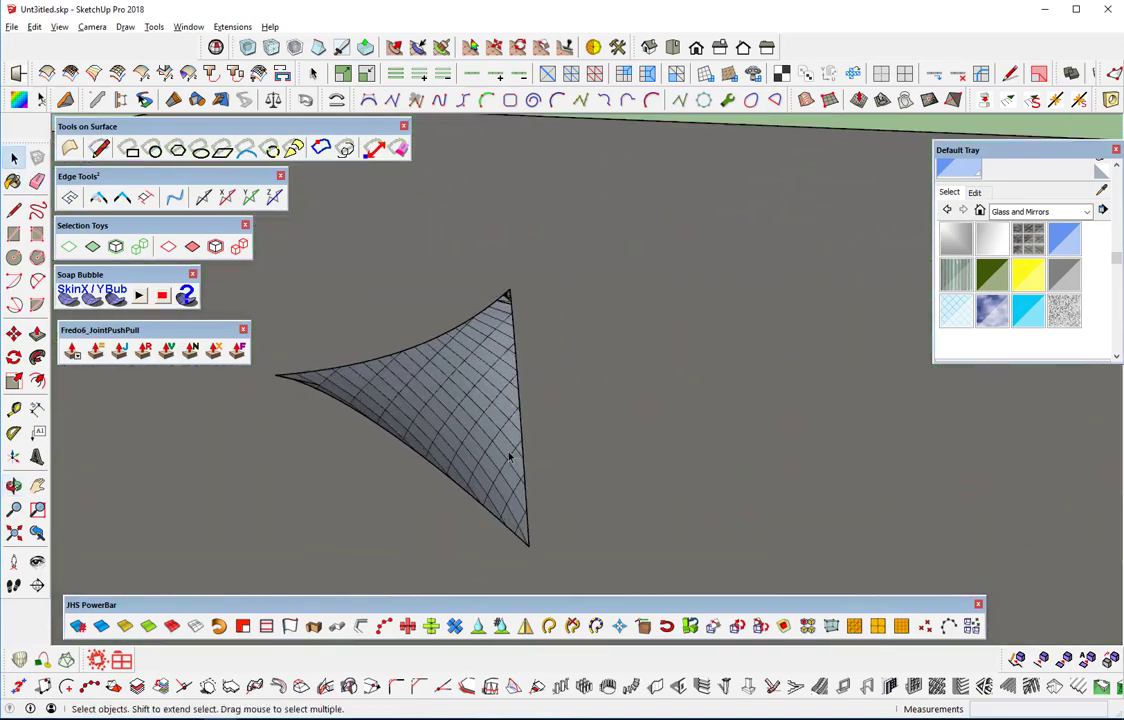
scroll(481, 348, "up", 1)
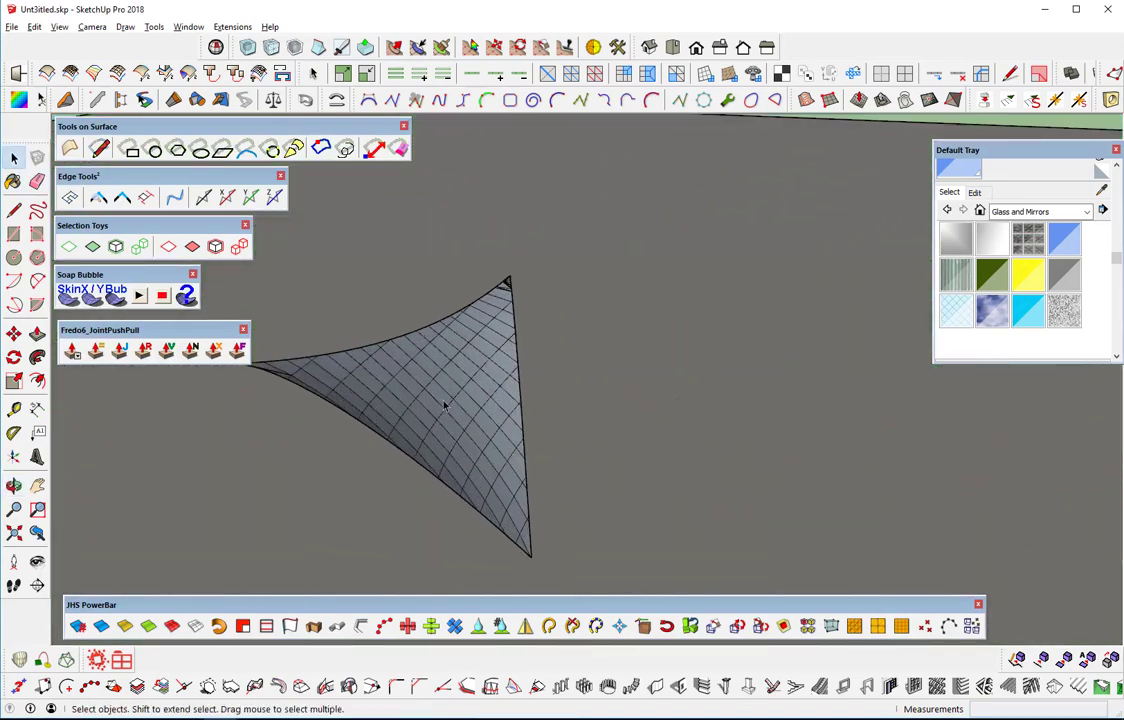
mouse_move(445, 405)
middle_mouse_down()
mouse_move(414, 446)
mouse_move(407, 436)
middle_mouse_up()
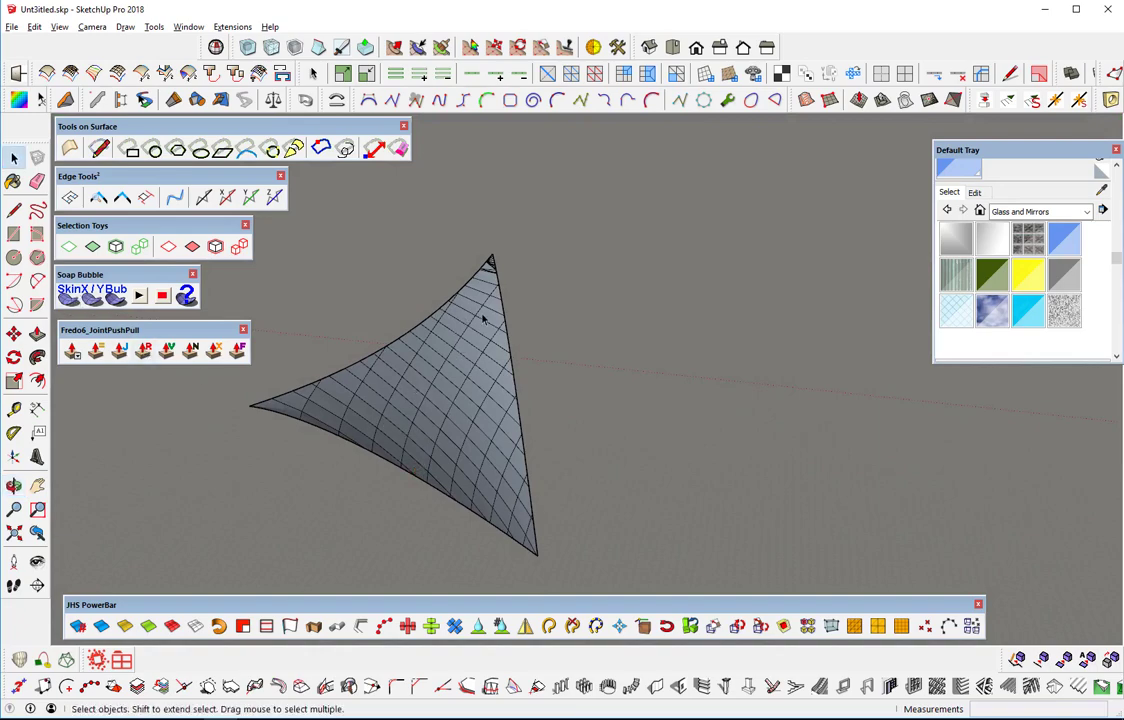
mouse_move(500, 380)
middle_mouse_down()
mouse_move(534, 389)
mouse_move(610, 366)
mouse_move(447, 341)
mouse_move(406, 416)
mouse_move(400, 393)
middle_mouse_up()
middle_click_drag(466, 424, 391, 381)
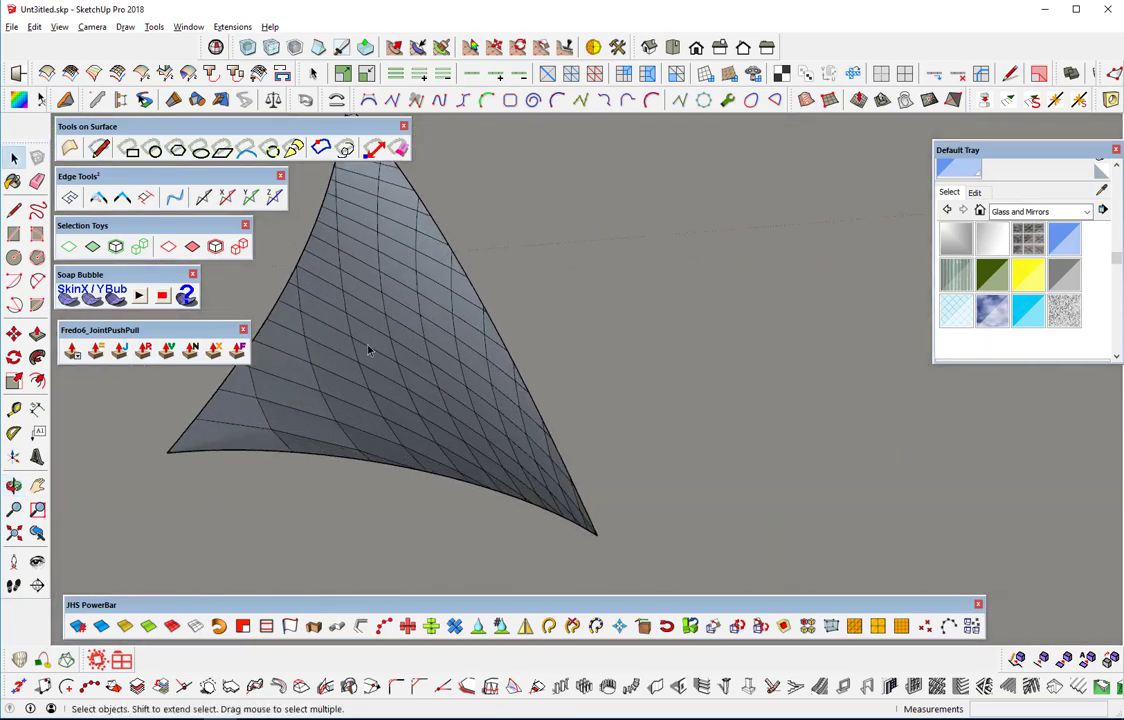
double_click(368, 349)
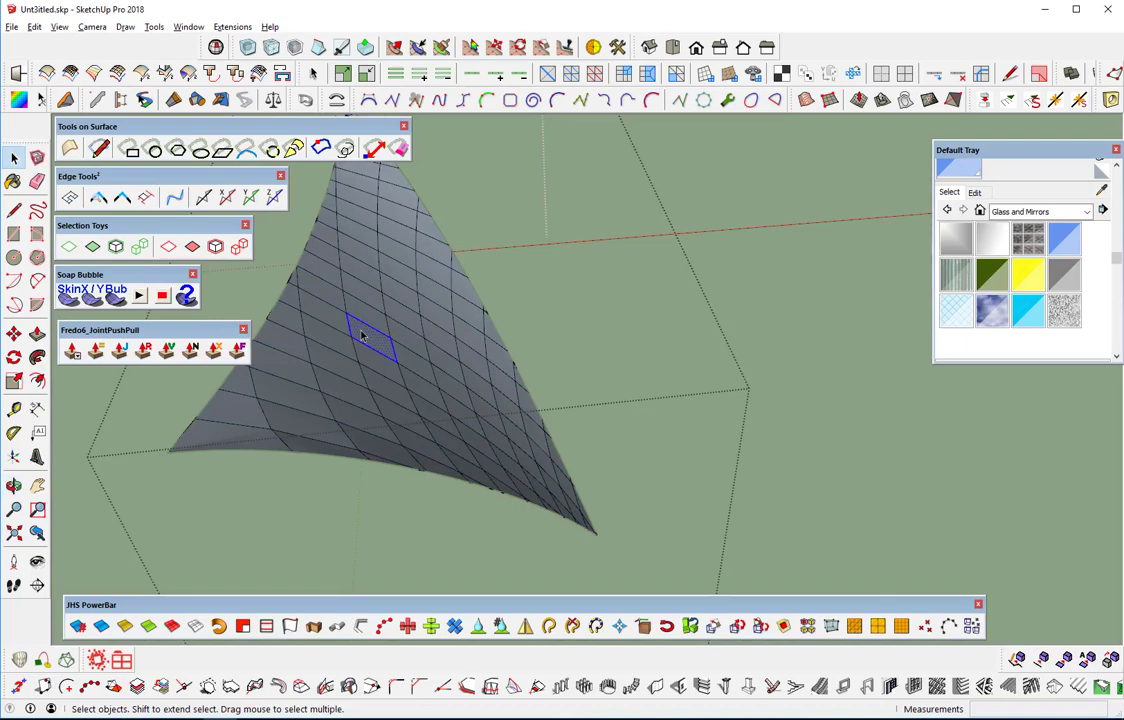
triple_click(362, 336)
mouse_move(362, 336)
middle_mouse_down()
mouse_move(383, 353)
mouse_move(541, 379)
middle_mouse_up()
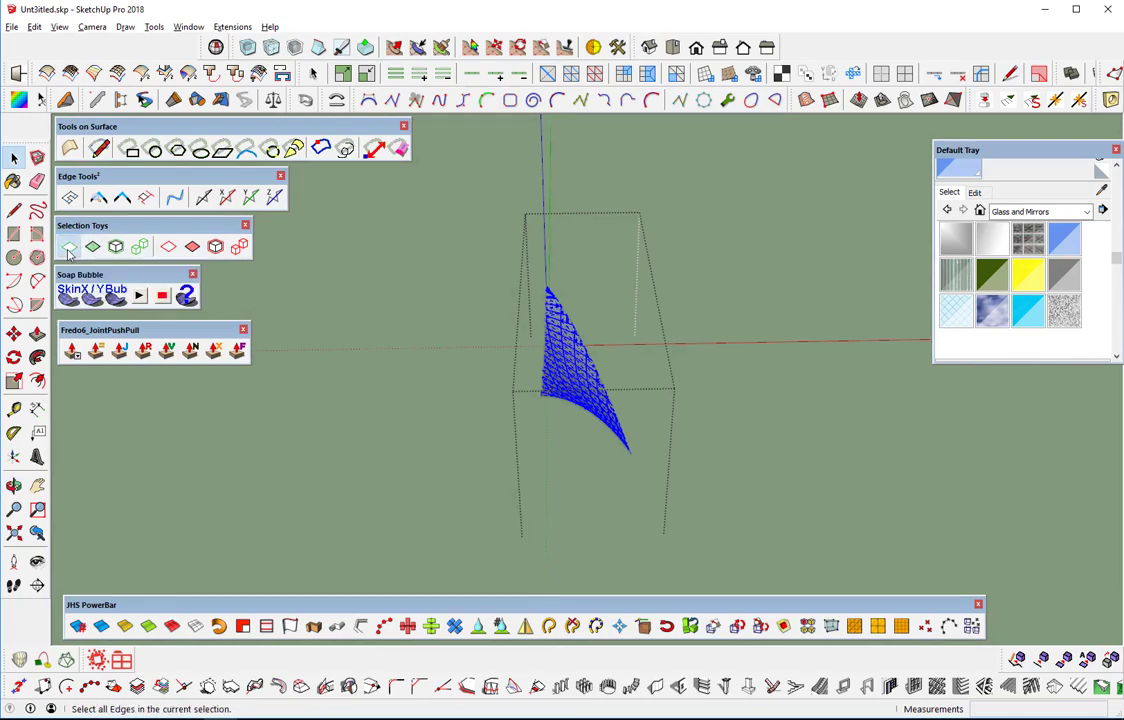
Step: Copy the triangulated mesh from its bottom corner with Move plus Ctrl and place it beside the original
mouse_move(519, 354)
middle_mouse_down()
mouse_move(450, 455)
mouse_move(489, 393)
middle_mouse_up()
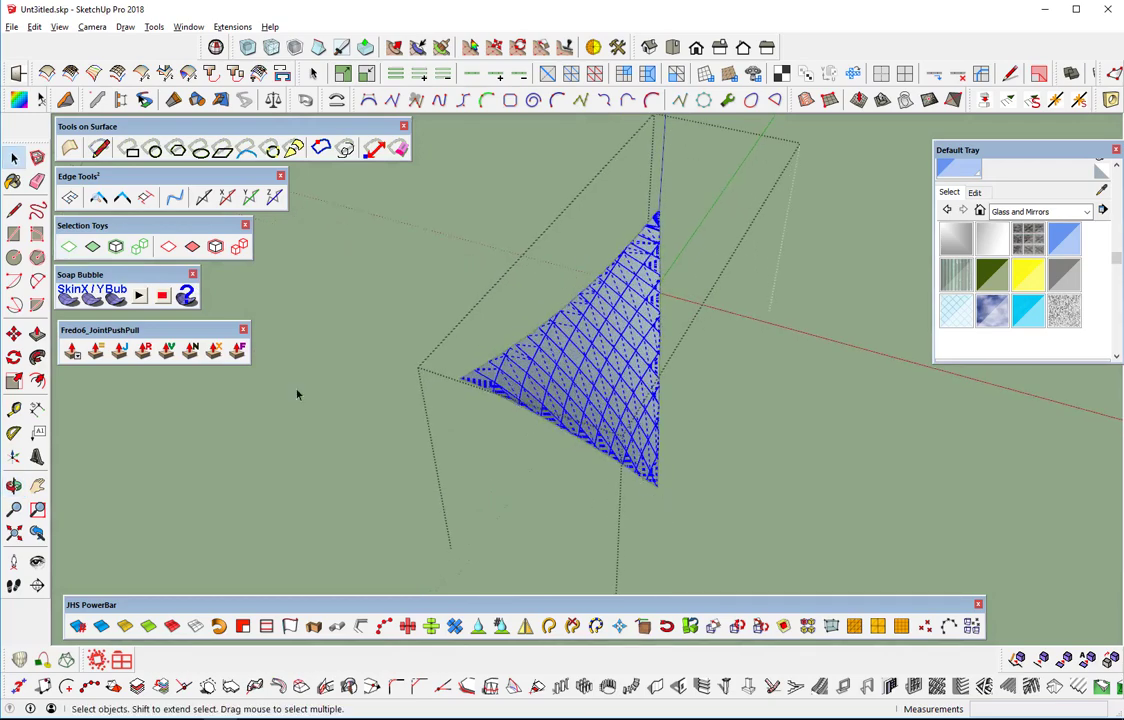
left_click(14, 333)
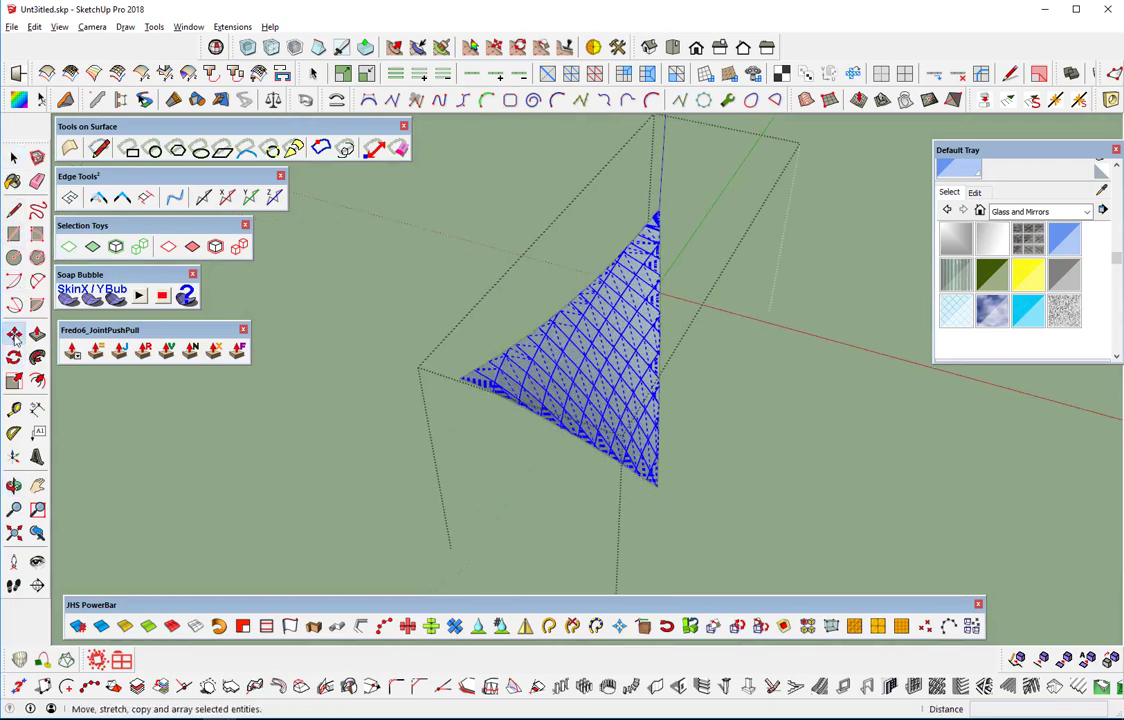
key("ctrl")
left_click(656, 489)
scroll(560, 475, "down", 3)
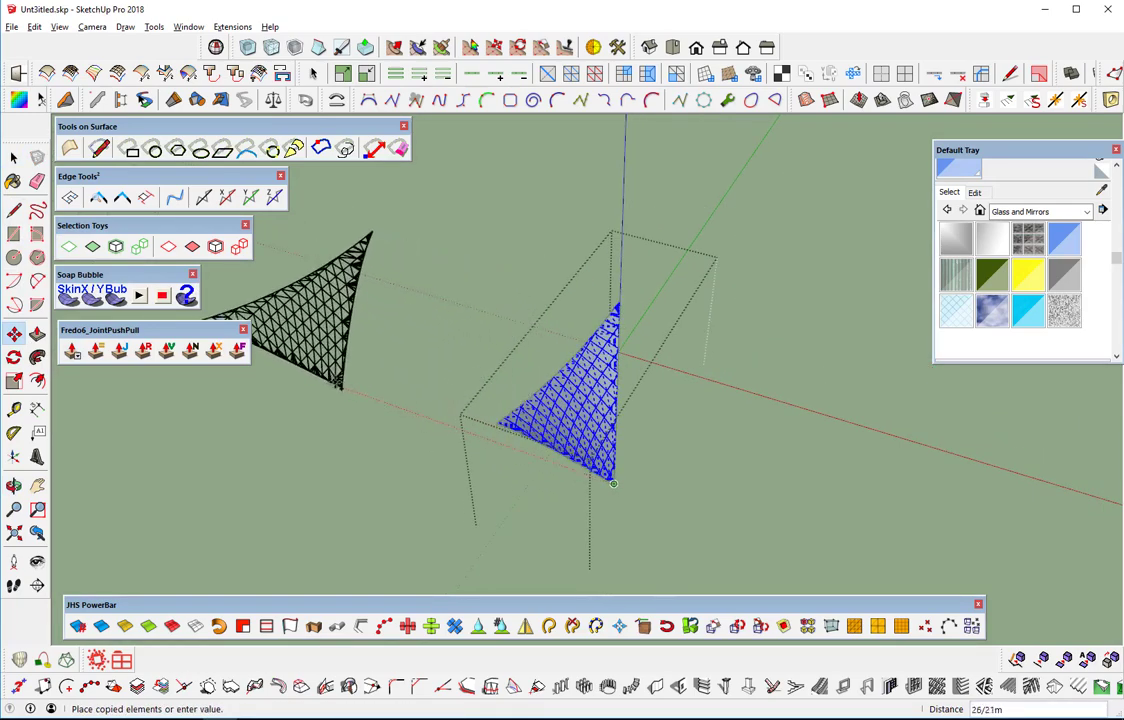
left_click(333, 383)
middle_click_drag(333, 383, 785, 430)
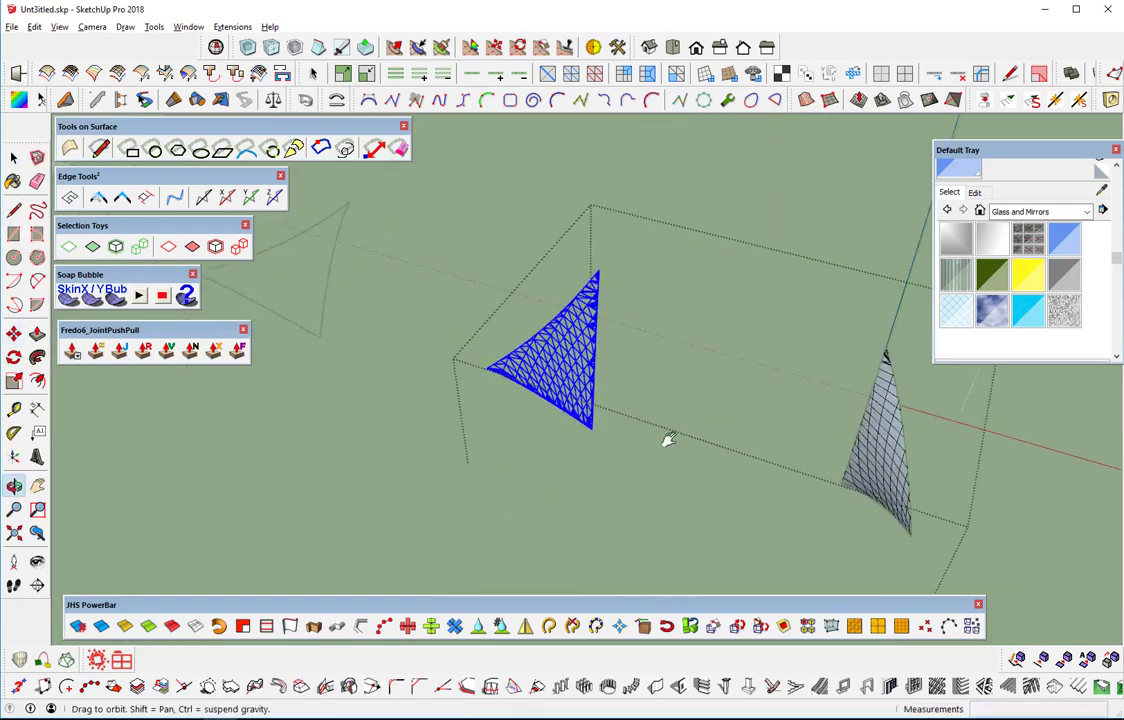
mouse_move(583, 481)
middle_mouse_down()
mouse_move(640, 364)
mouse_move(672, 381)
middle_mouse_up()
scroll(610, 427, "up", 2)
scroll(617, 432, "up", 2)
mouse_move(617, 432)
middle_mouse_down()
mouse_move(728, 502)
mouse_move(723, 447)
mouse_move(713, 477)
middle_mouse_up()
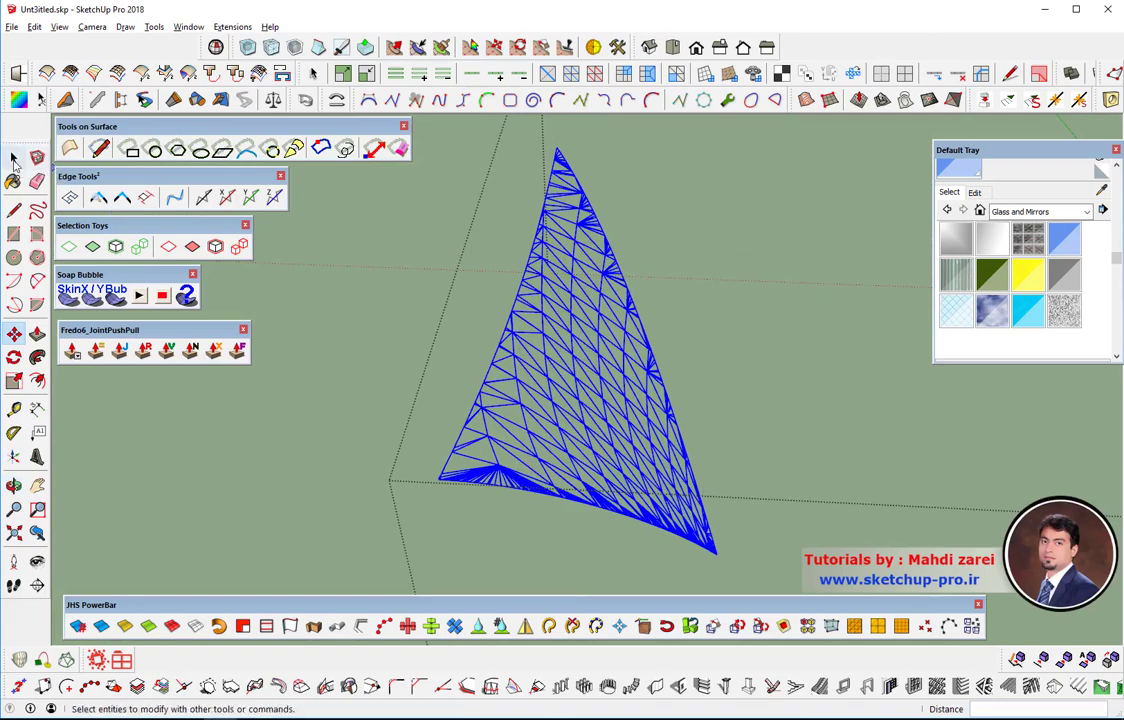
mouse_move(420, 360)
middle_mouse_down()
mouse_move(470, 377)
mouse_move(529, 363)
middle_mouse_up()
scroll(530, 362, "down", 1)
scroll(530, 362, "down", 2)
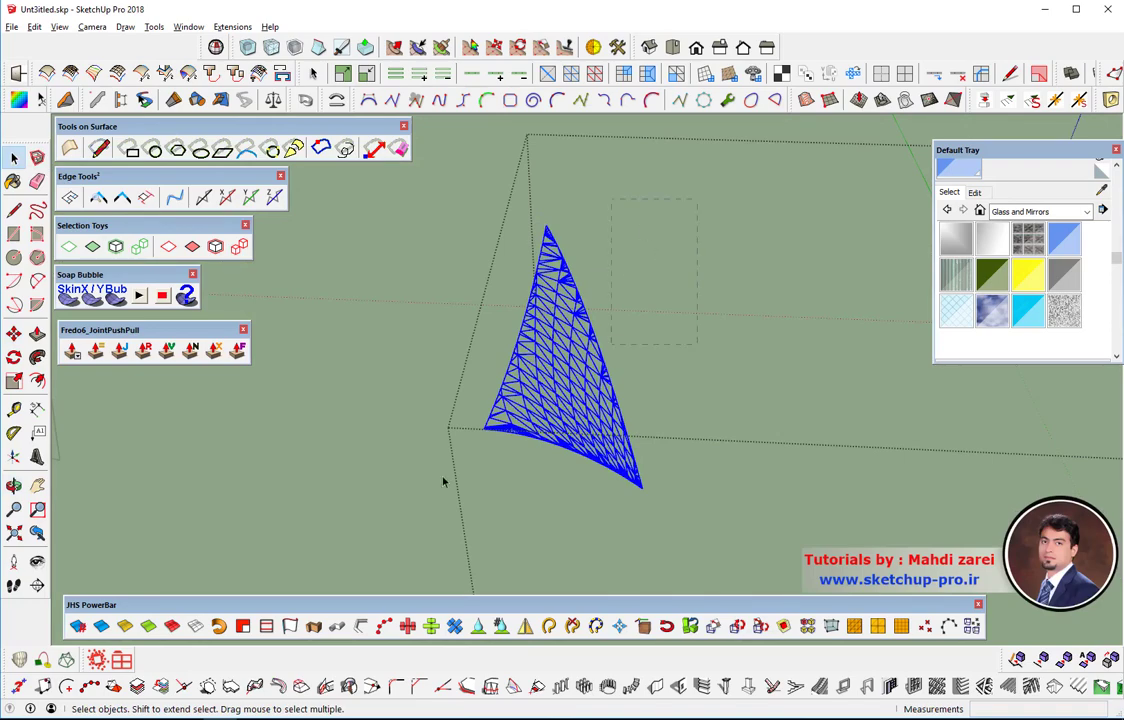
Step: Make the selected mesh a component with the default settings
right_click(465, 390)
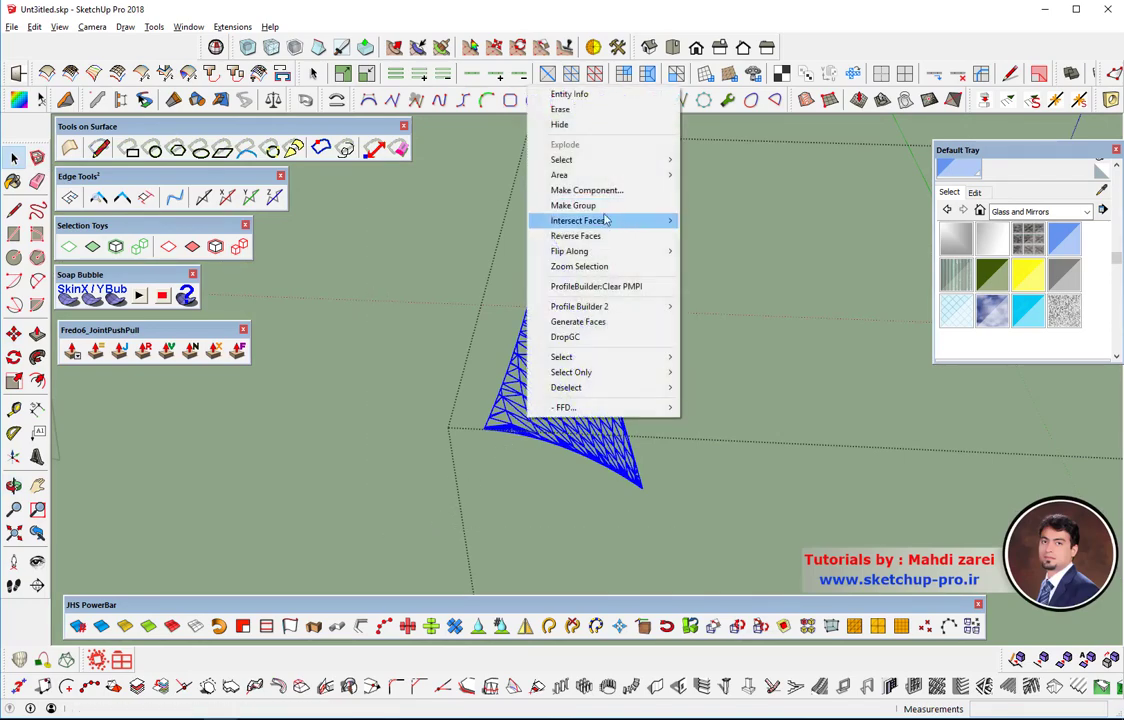
left_click(560, 188)
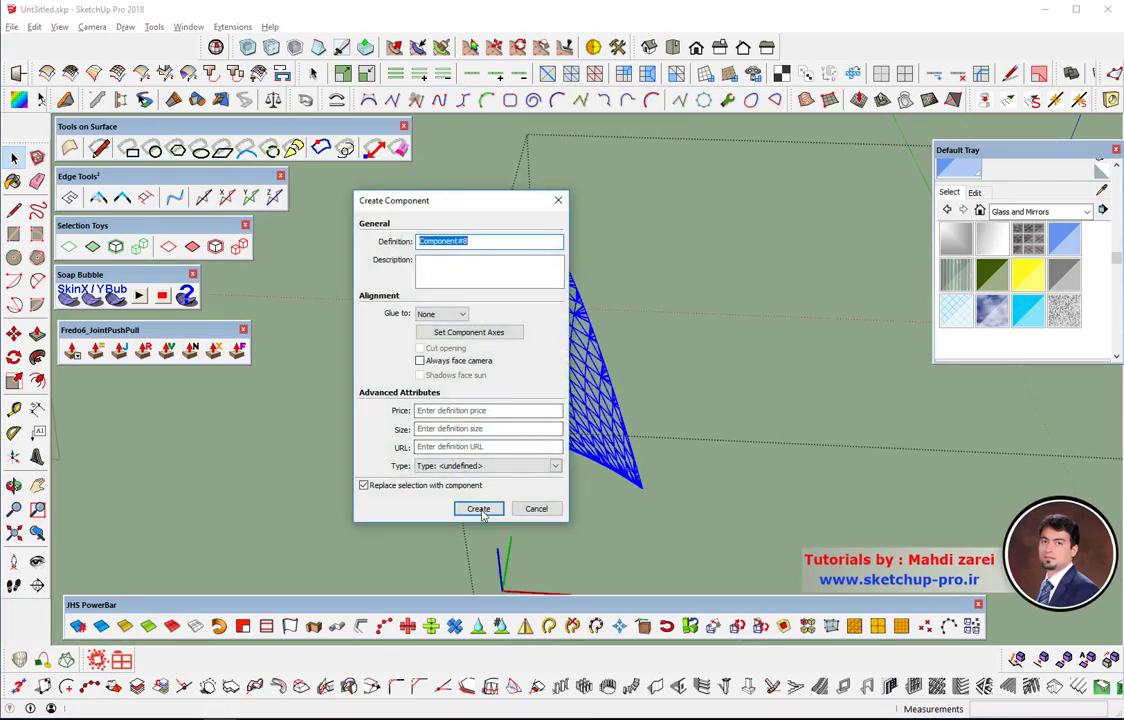
left_click(479, 509)
mouse_move(545, 408)
middle_mouse_down()
mouse_move(522, 433)
mouse_move(472, 381)
mouse_move(472, 401)
middle_mouse_up()
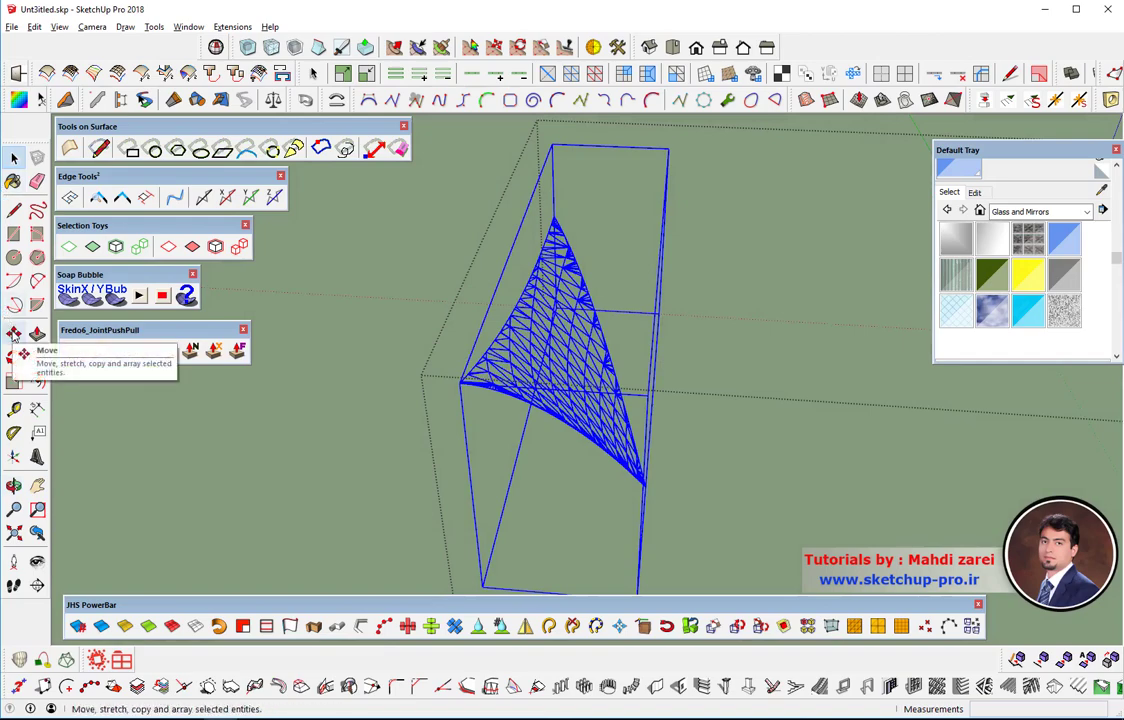
Step: Mirror the component with JHS Mirror along the line from its bottom corner to top tip
left_click(525, 626)
middle_click_drag(474, 320, 472, 443)
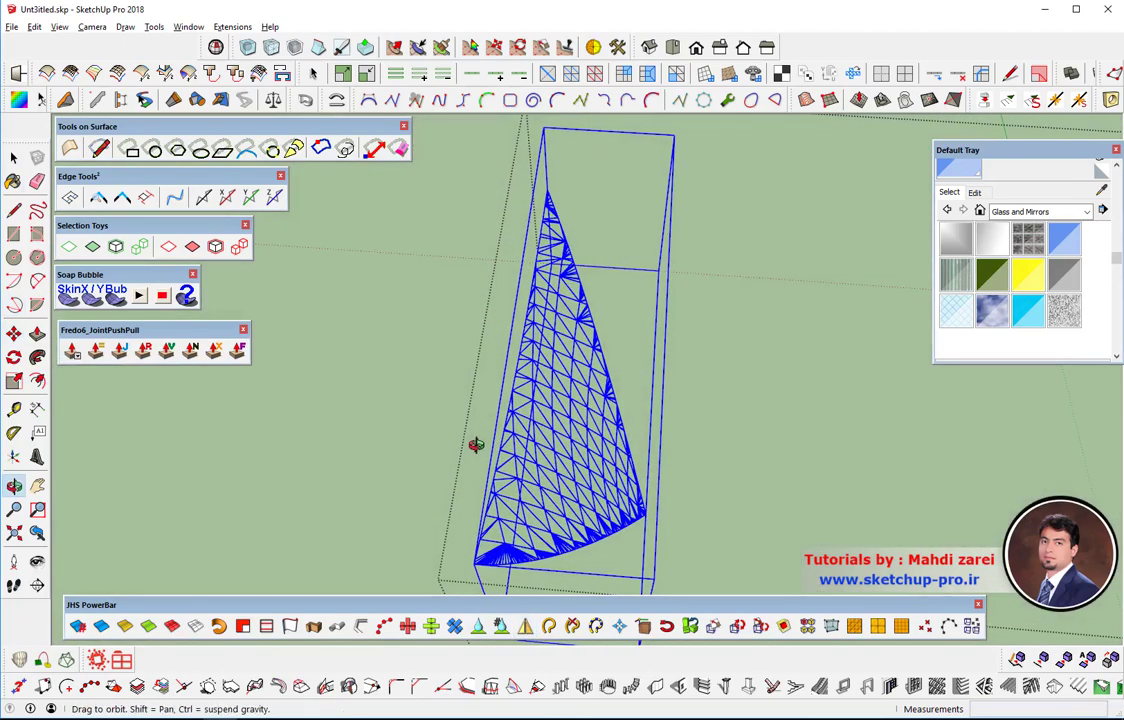
scroll(440, 480, "up", 2)
scroll(480, 580, "up", 2)
scroll(480, 580, "up", 1)
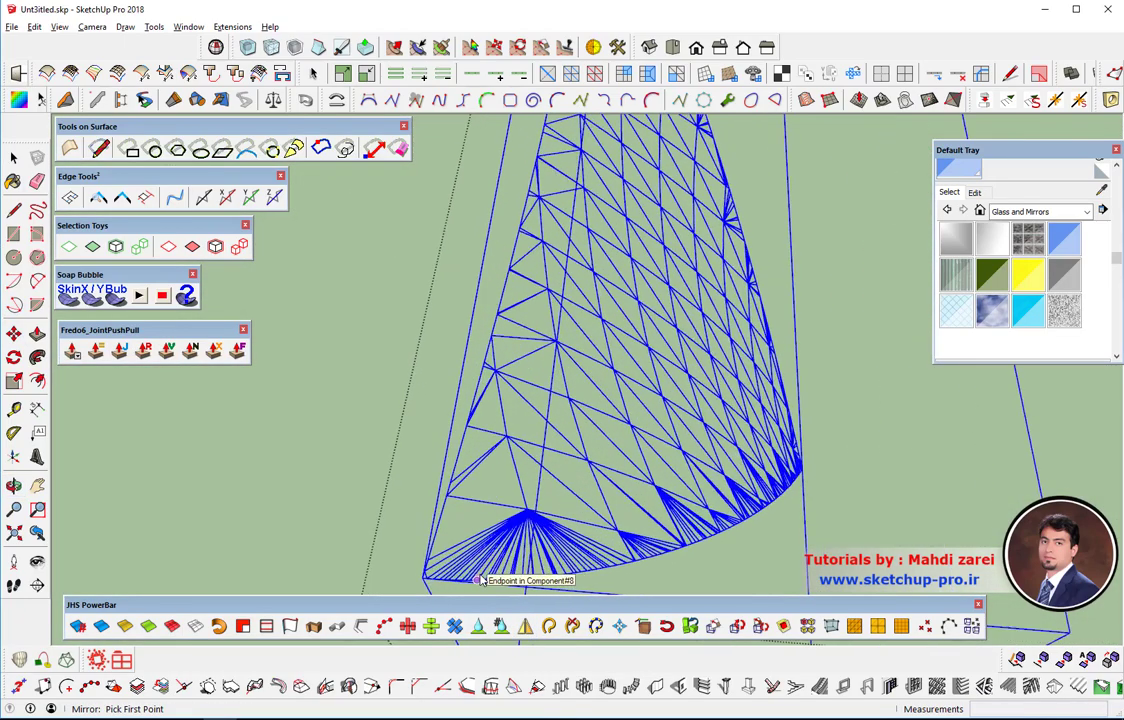
scroll(478, 581, "up", 1)
scroll(477, 582, "up", 1)
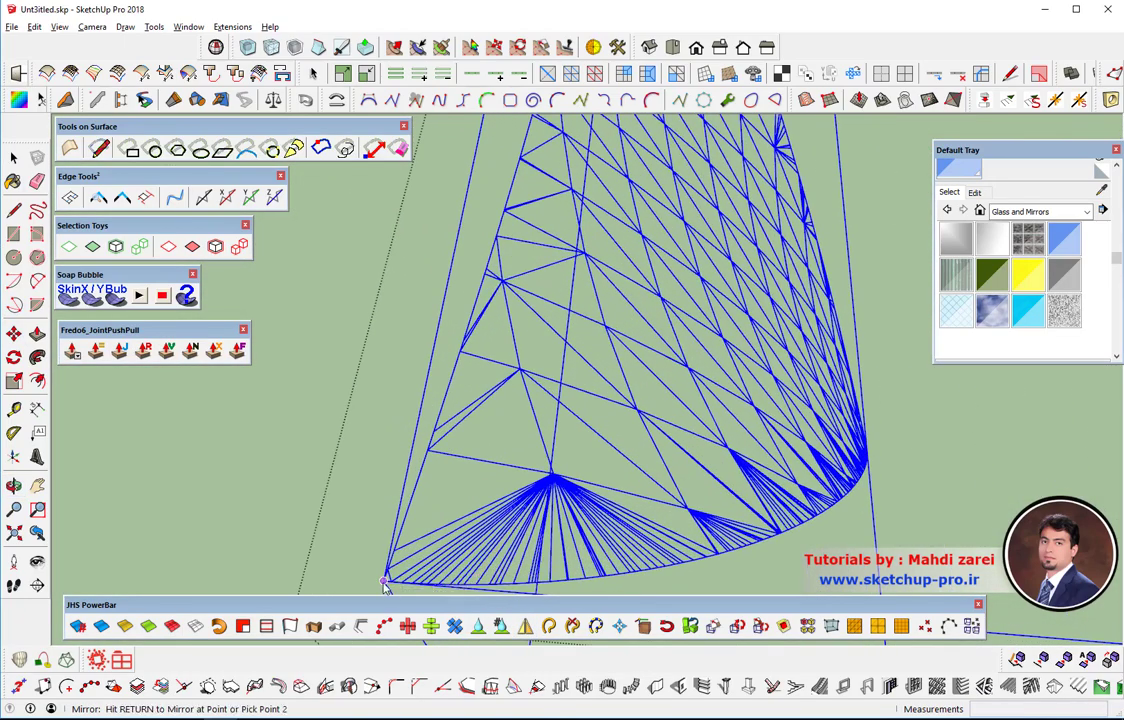
scroll(385, 585, "down", 3)
mouse_move(385, 585)
middle_mouse_down()
mouse_move(525, 580)
mouse_move(565, 220)
middle_mouse_up()
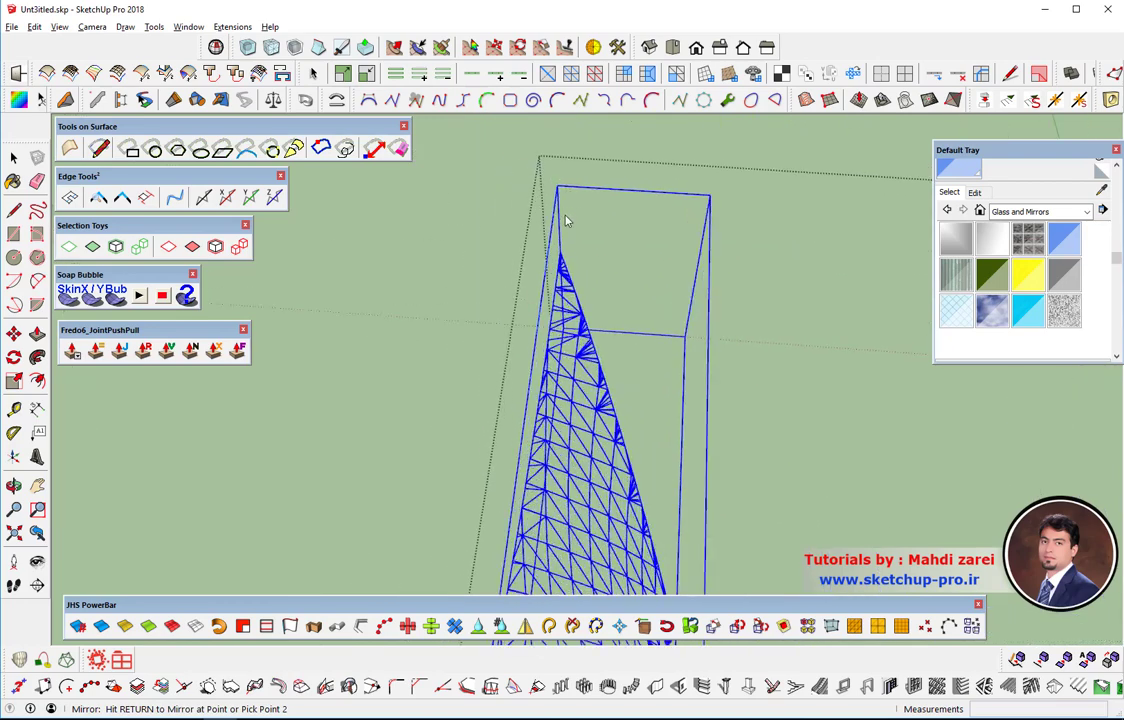
scroll(565, 222, "up", 2)
scroll(560, 235, "up", 2)
scroll(555, 245, "up", 1)
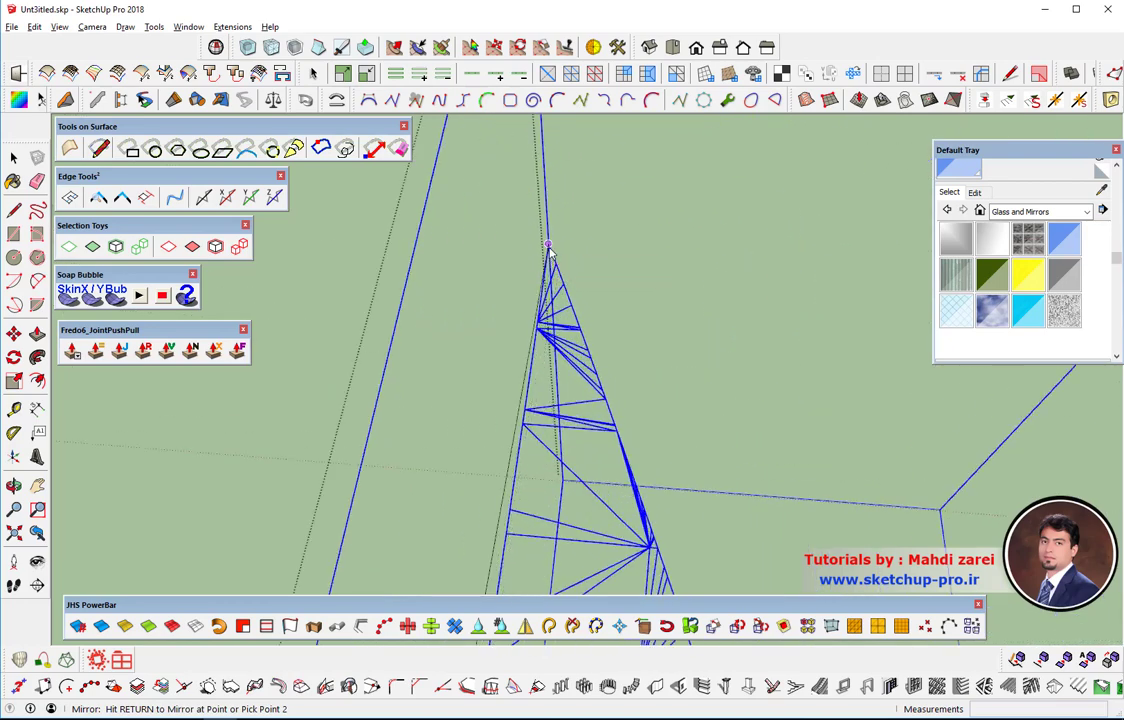
mouse_move(551, 246)
middle_mouse_down()
mouse_move(660, 258)
mouse_move(708, 288)
middle_mouse_up()
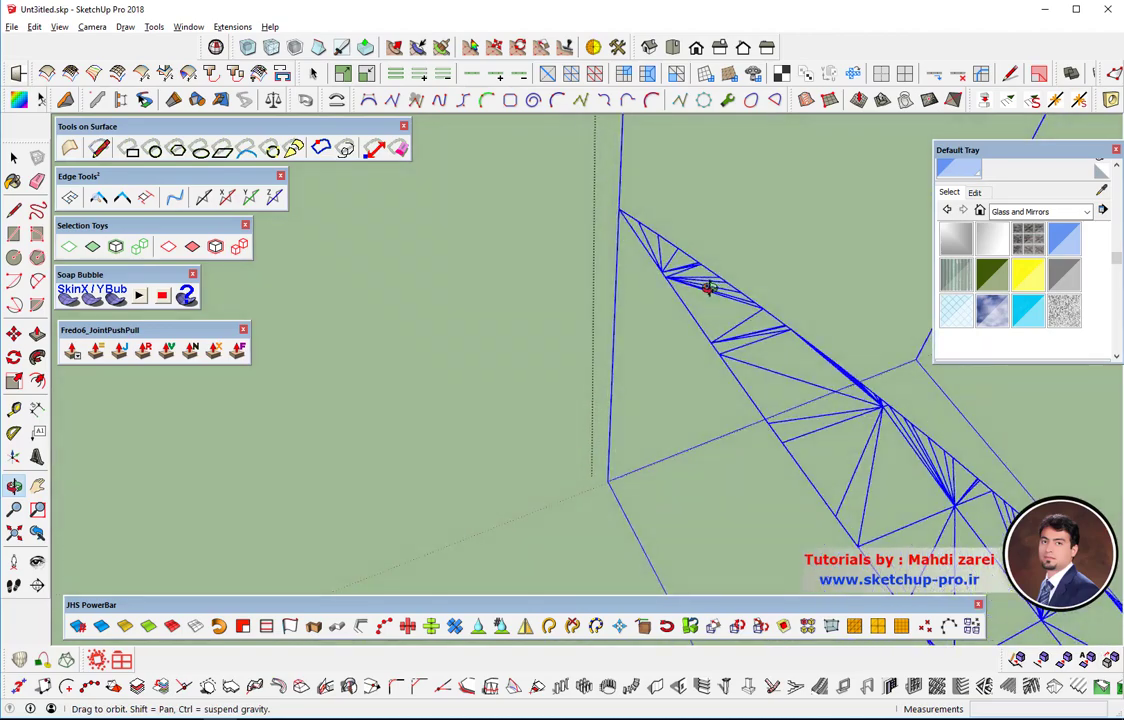
key("Return")
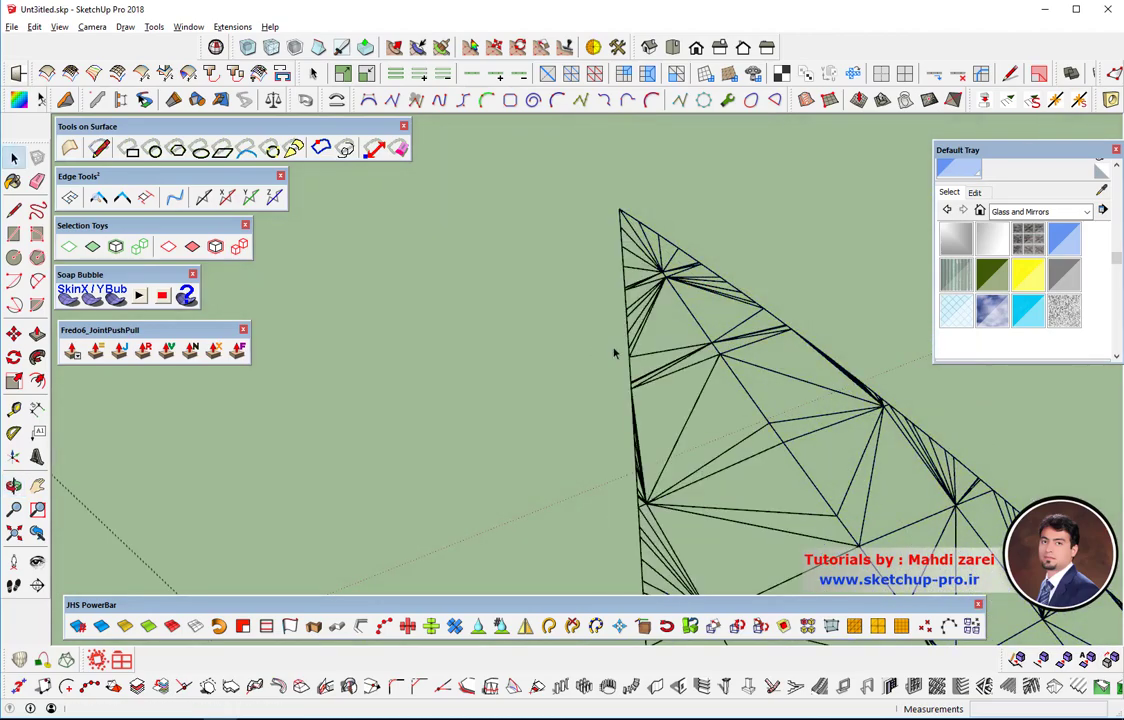
scroll(575, 220, "down", 2)
scroll(600, 230, "down", 2)
scroll(612, 237, "down", 2)
scroll(612, 237, "down", 2)
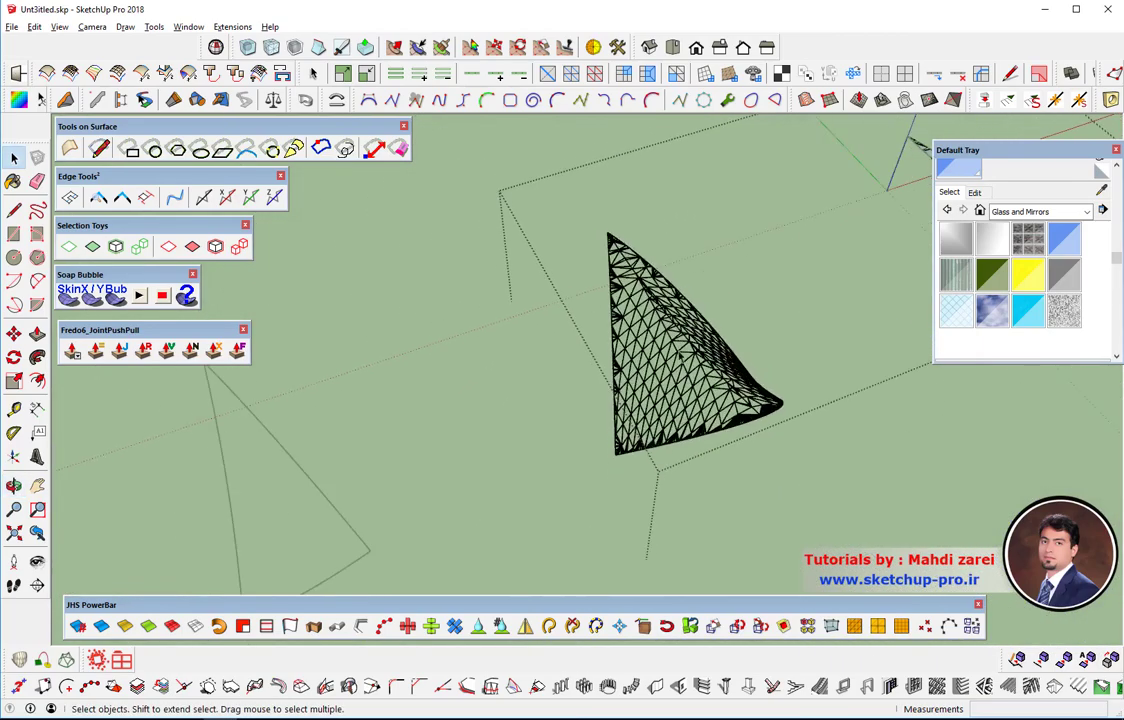
mouse_move(612, 237)
middle_mouse_down()
mouse_move(572, 148)
mouse_move(626, 113)
mouse_move(532, 351)
mouse_move(600, 320)
mouse_move(690, 303)
mouse_move(536, 330)
mouse_move(563, 363)
middle_mouse_up()
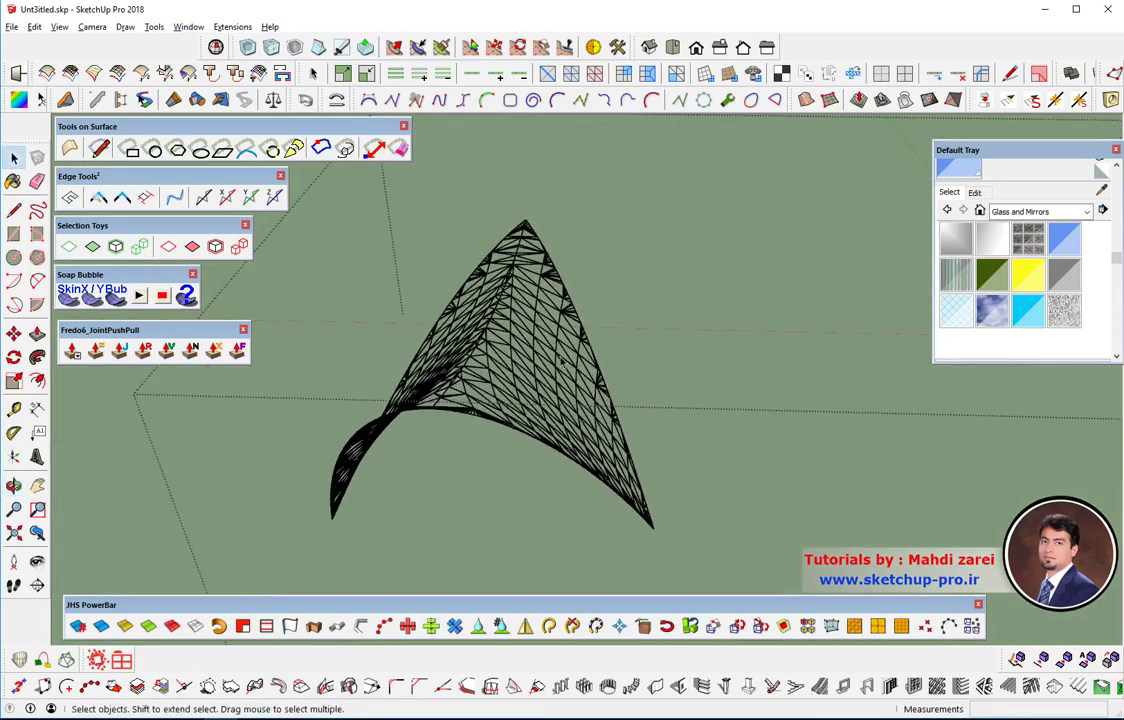
Step: Convert every edge of the mirrored petal mesh into 0/10m-diameter cylinders, creating 876 tubes
left_click(540, 405)
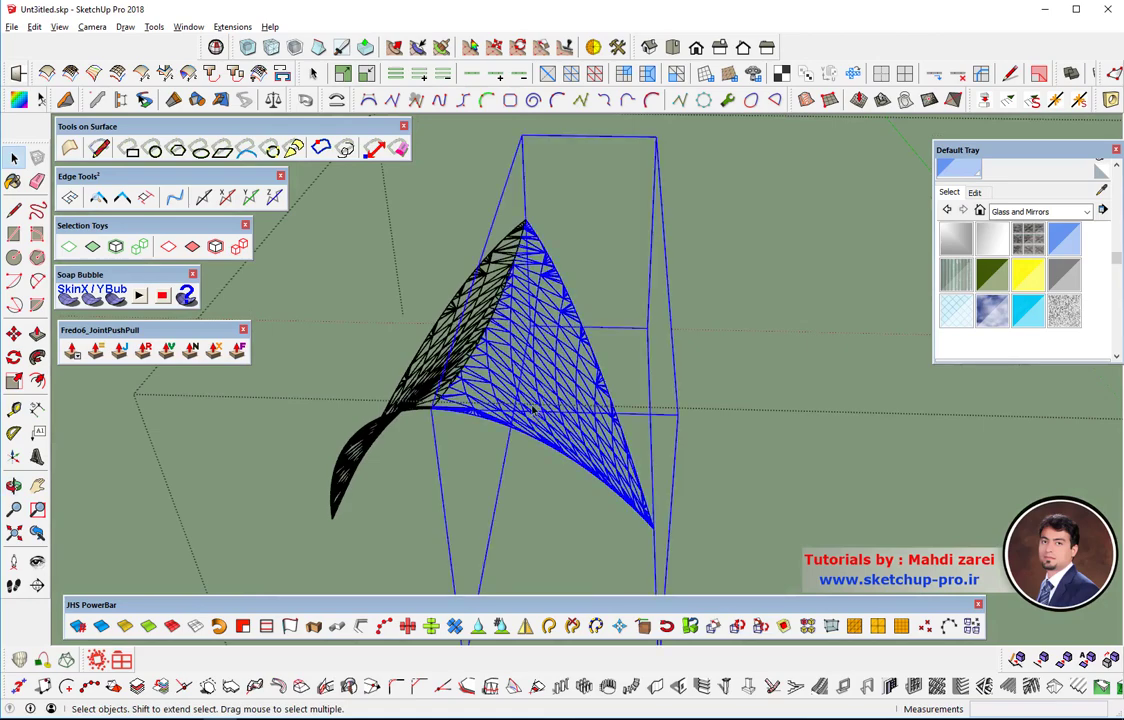
double_click(533, 409)
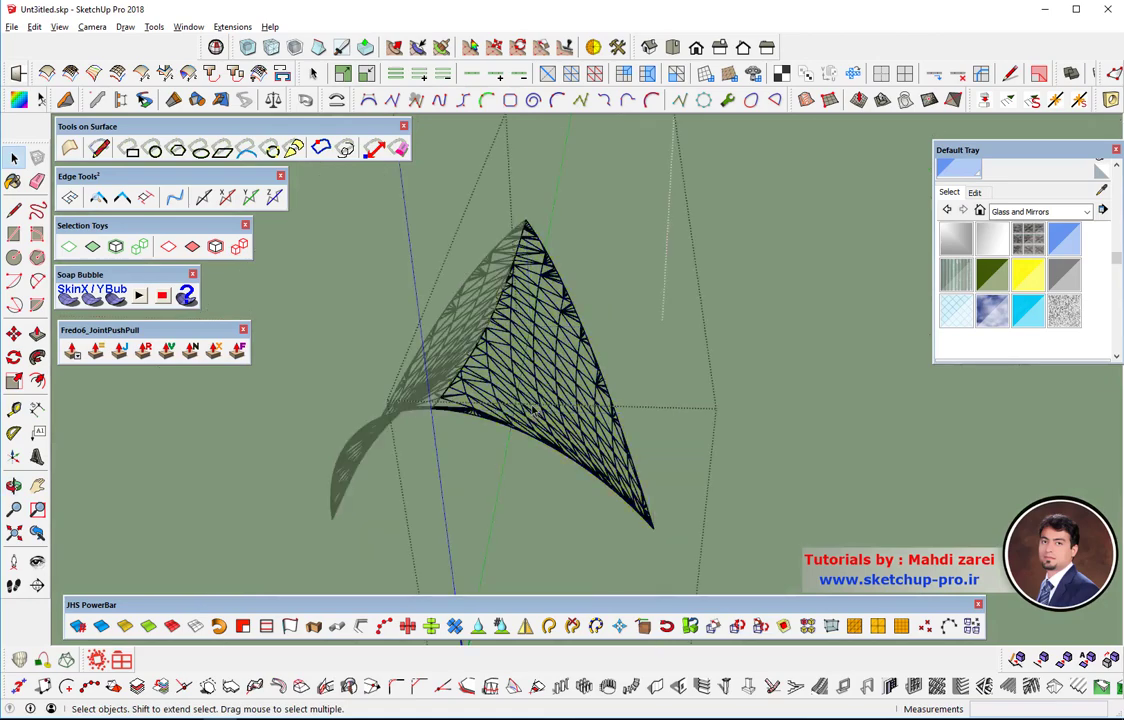
triple_click(533, 410)
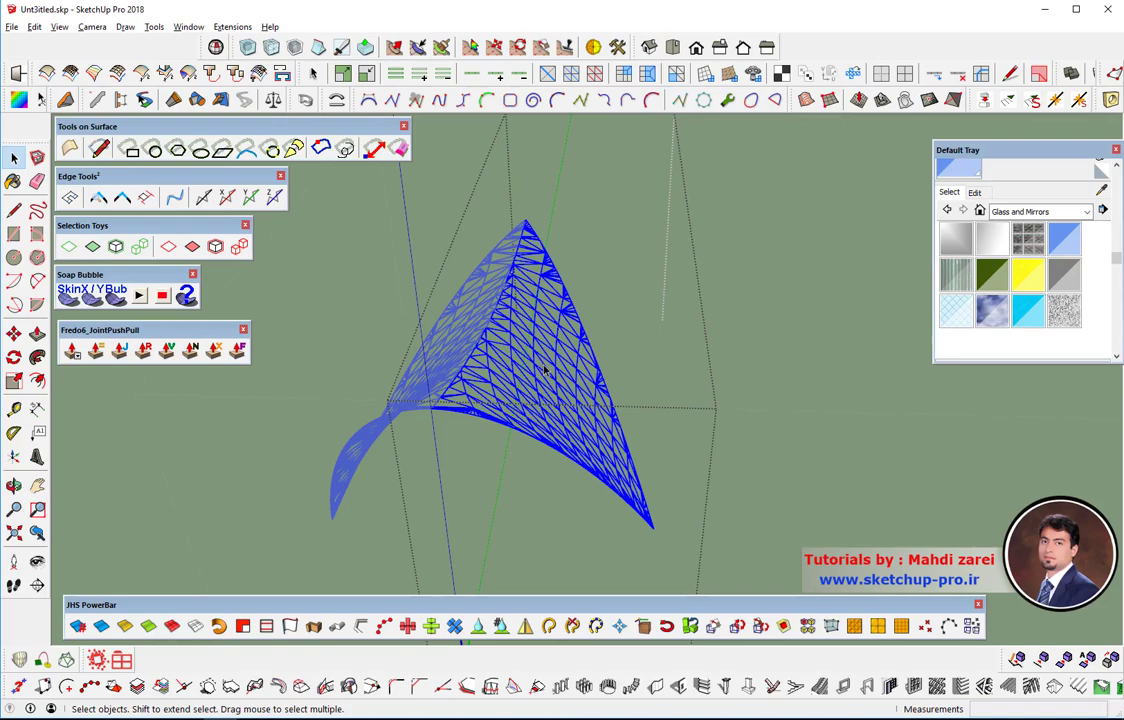
left_click(125, 27)
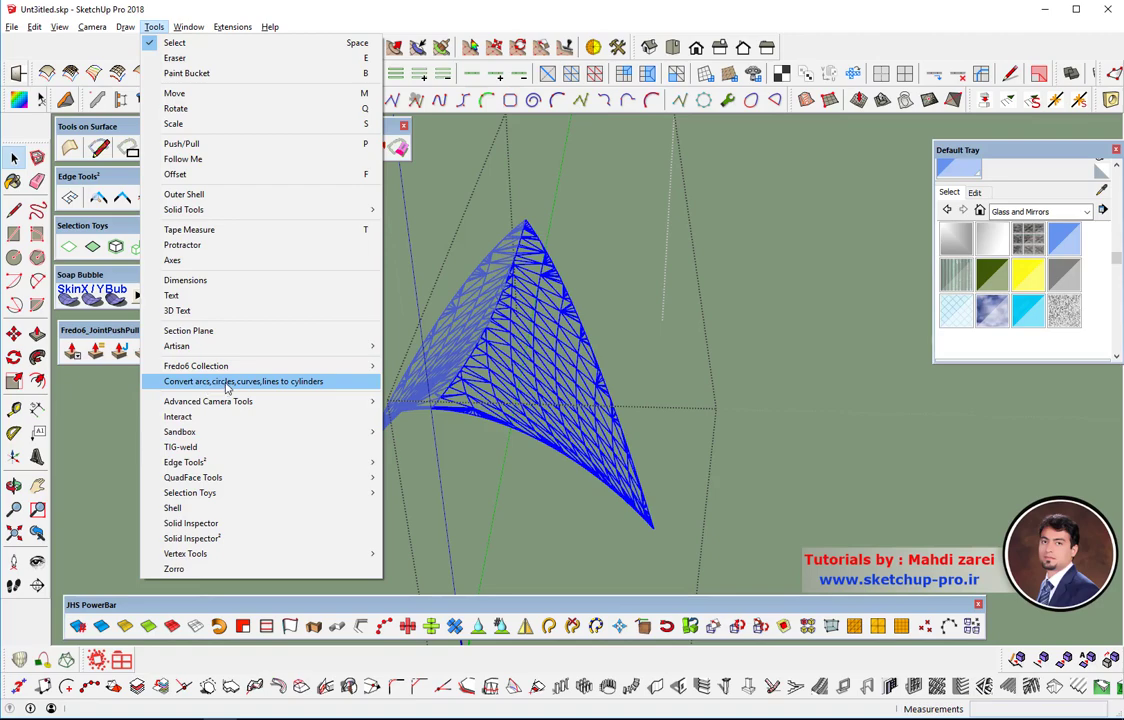
left_click(227, 388)
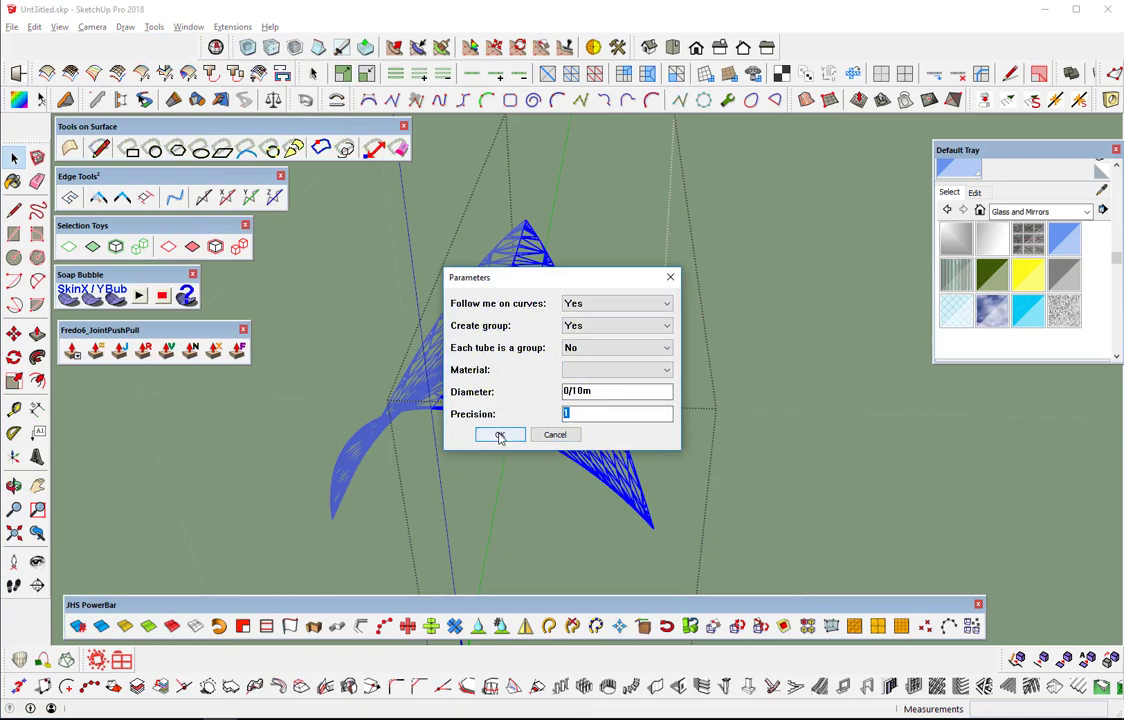
left_click(500, 435)
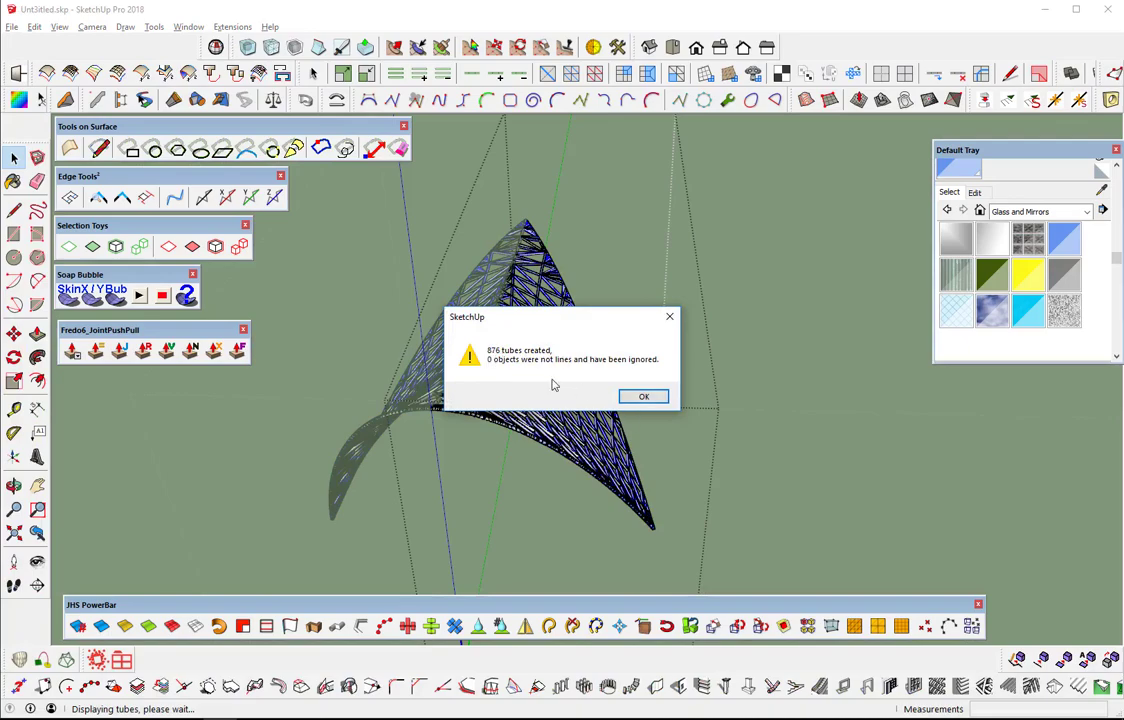
Step: Close the tubes-created message and inspect the tube mesh from several angles, including front view
left_click(643, 397)
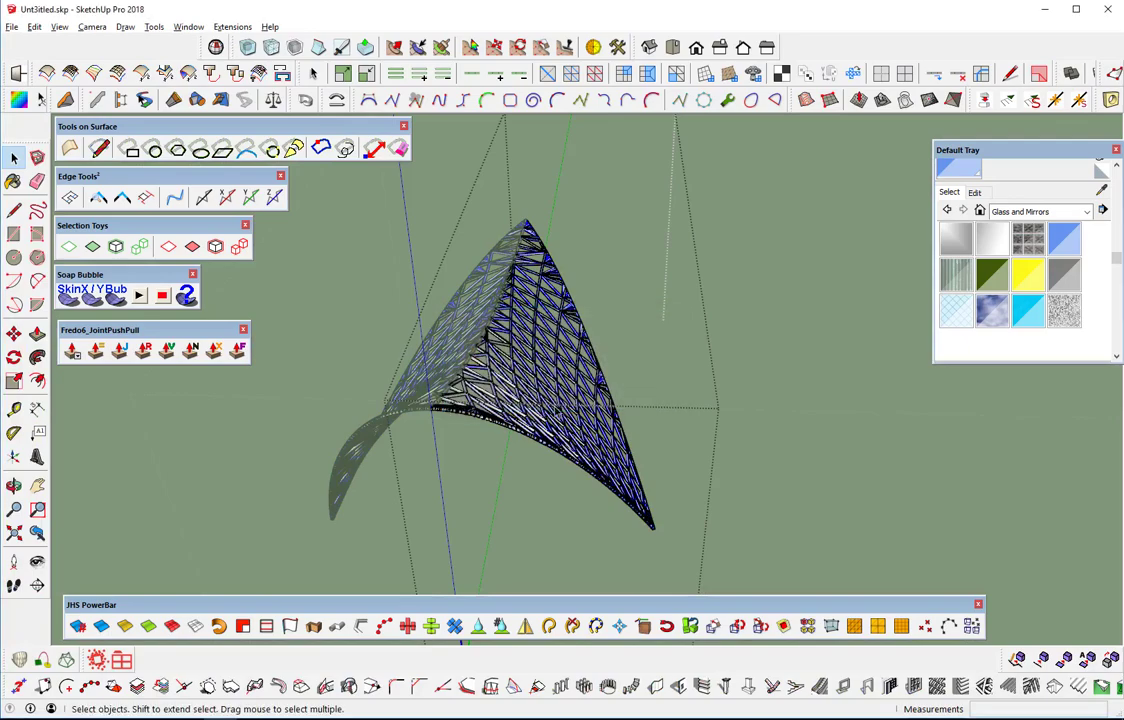
middle_click_drag(645, 399, 330, 447)
scroll(330, 447, "up", 2)
scroll(330, 446, "up", 1)
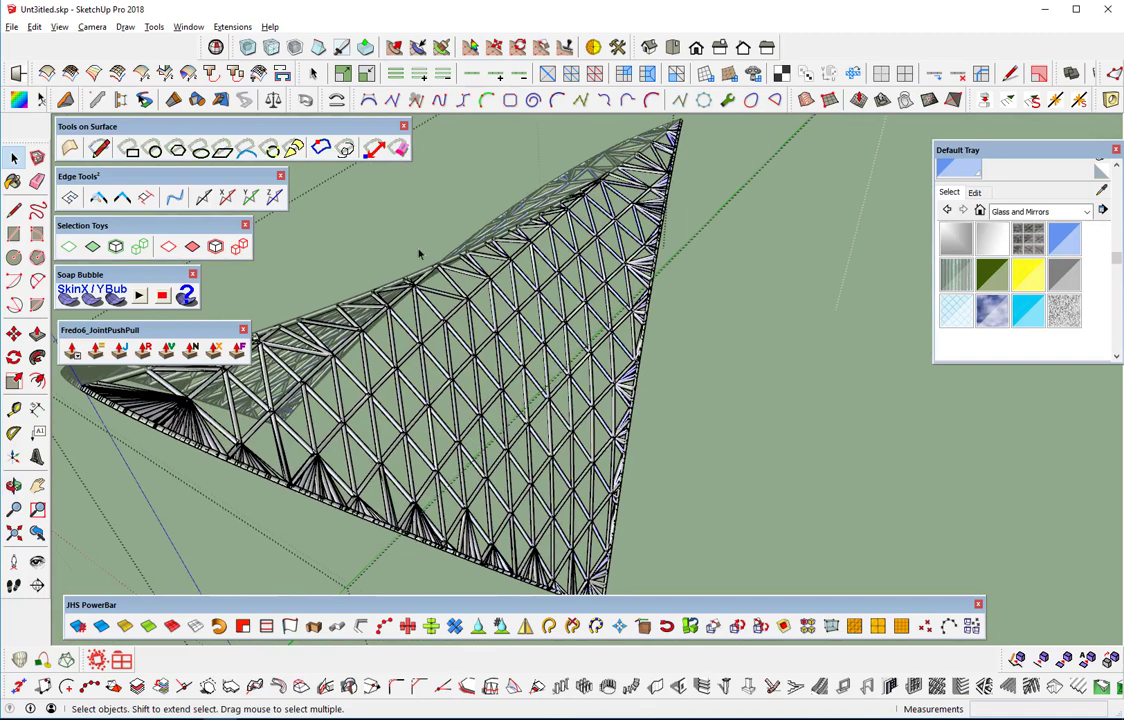
scroll(688, 455, "down", 3)
mouse_move(728, 454)
middle_mouse_down()
mouse_move(735, 389)
mouse_move(876, 371)
mouse_move(842, 484)
mouse_move(715, 447)
mouse_move(785, 494)
middle_mouse_up()
key("F2")
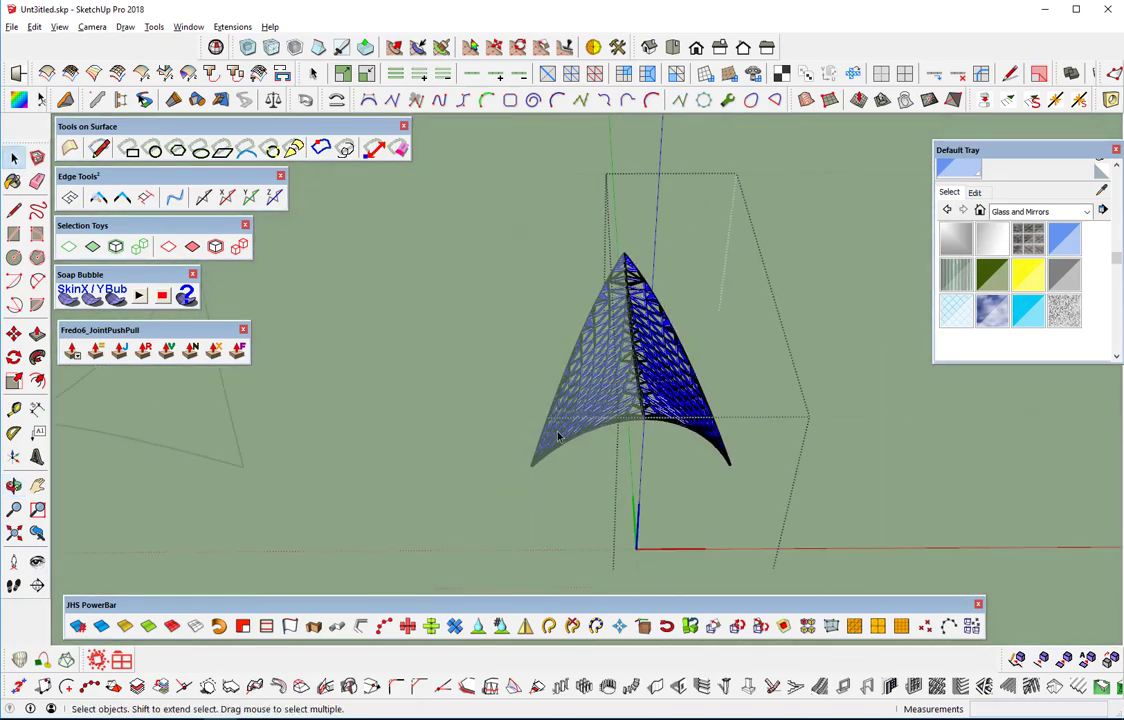
mouse_move(573, 440)
middle_mouse_down()
mouse_move(798, 396)
mouse_move(572, 459)
mouse_move(449, 474)
middle_mouse_up()
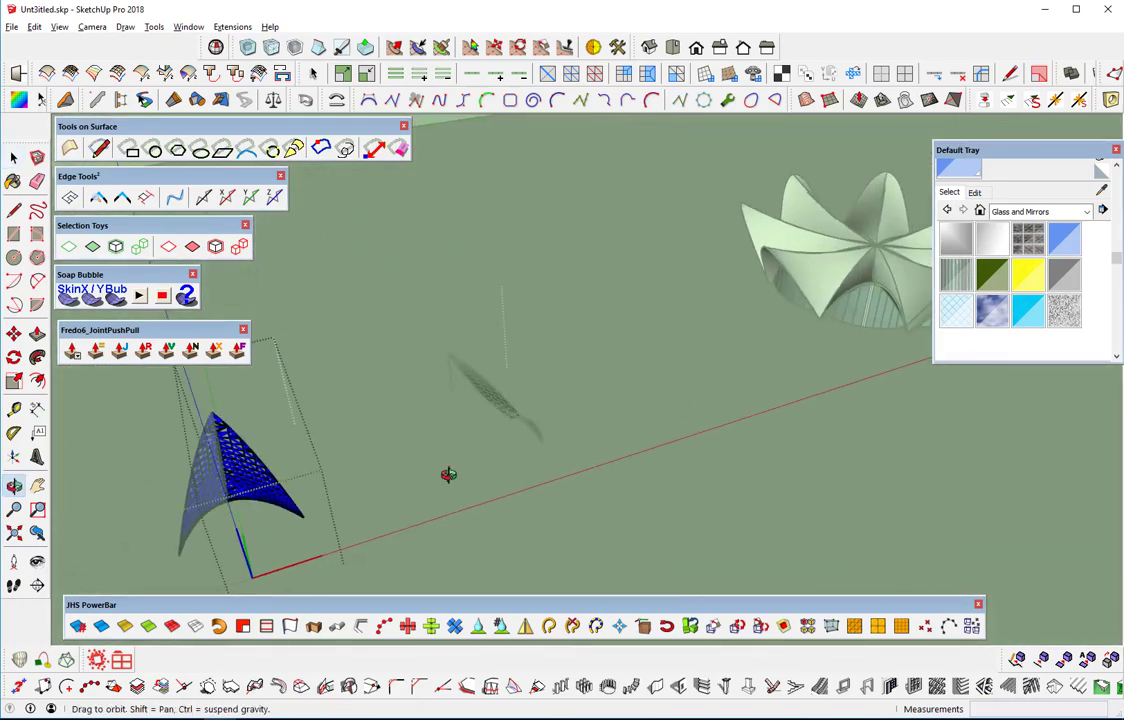
mouse_move(333, 471)
middle_mouse_down()
mouse_move(514, 492)
mouse_move(439, 502)
mouse_move(478, 385)
mouse_move(396, 468)
mouse_move(539, 477)
mouse_move(526, 482)
middle_mouse_up()
scroll(479, 388, "up", 6)
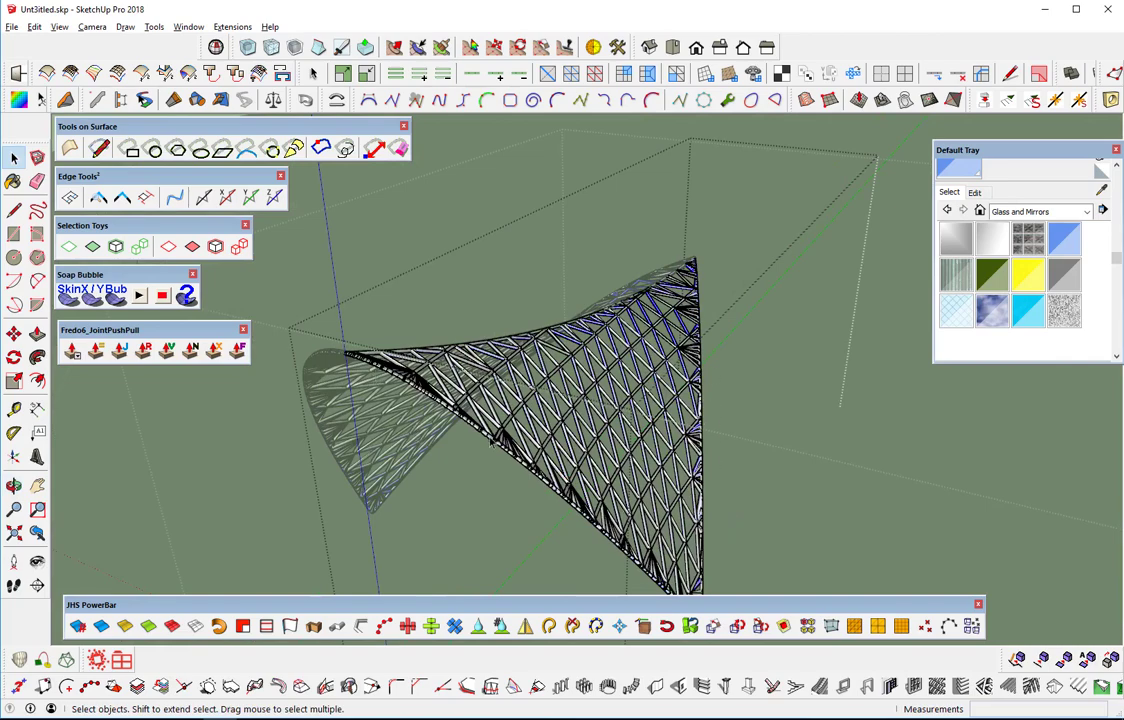
mouse_move(432, 389)
middle_mouse_down()
mouse_move(610, 454)
mouse_move(720, 450)
middle_mouse_up()
scroll(868, 446, "down", 3)
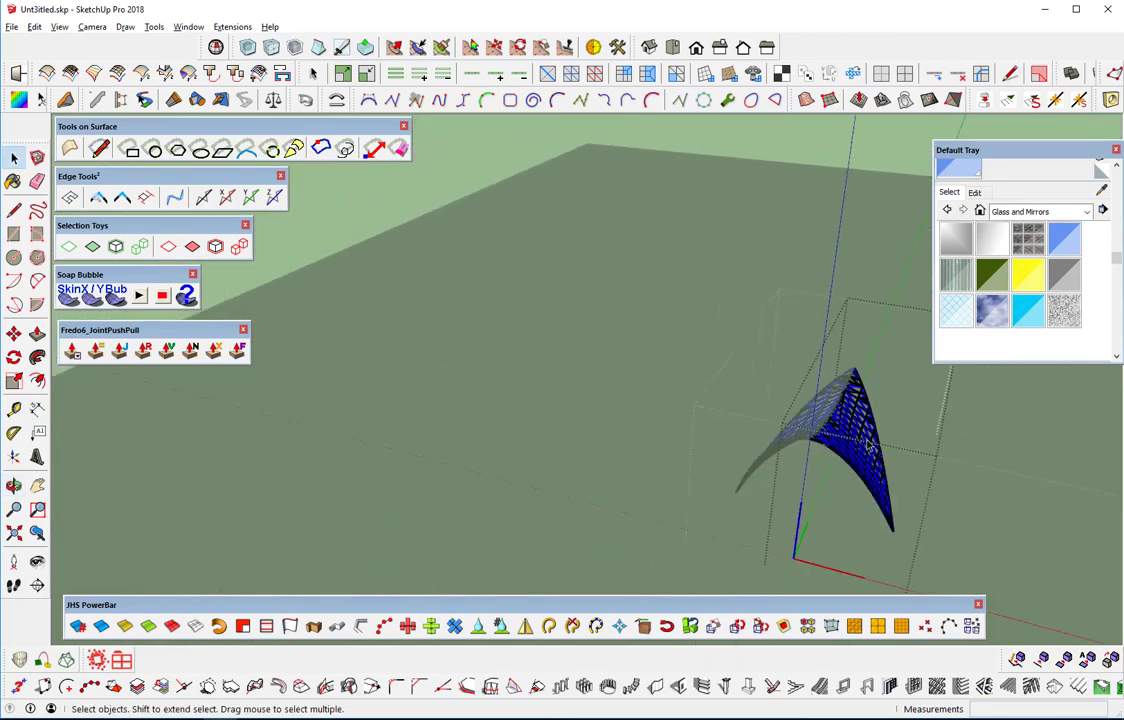
scroll(850, 447, "down", 2)
middle_click_drag(760, 437, 740, 444)
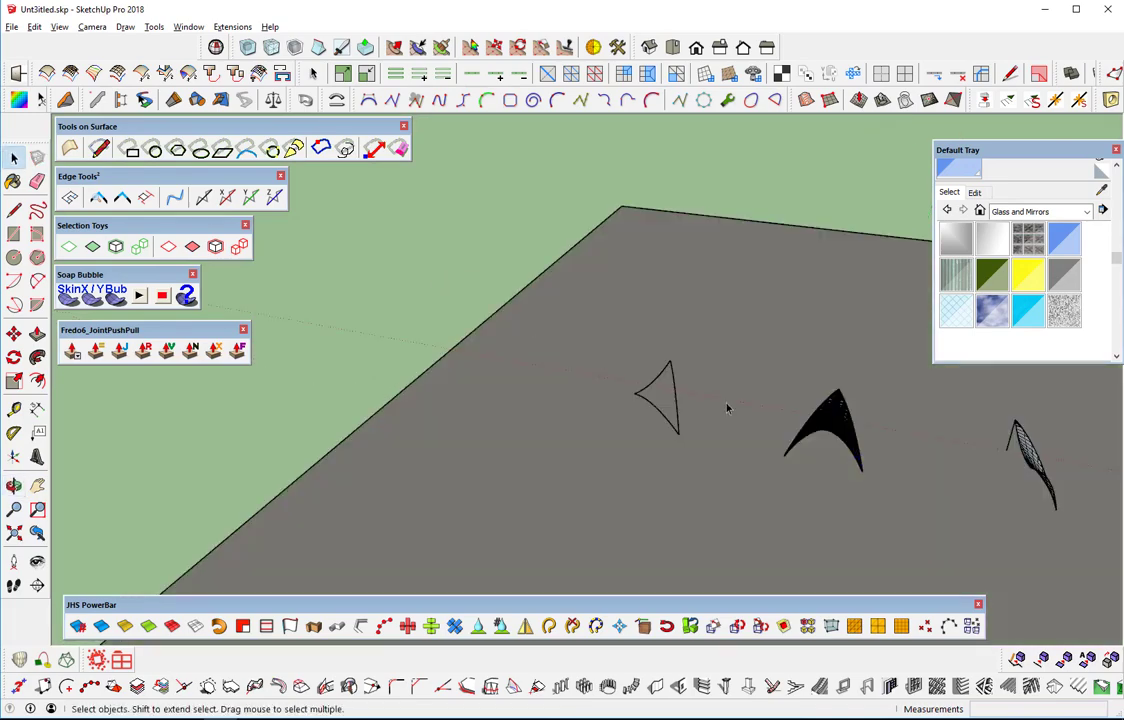
Step: Explode the group holding the two right shapes and select the solid middle petal
left_click(823, 427)
right_click(823, 427)
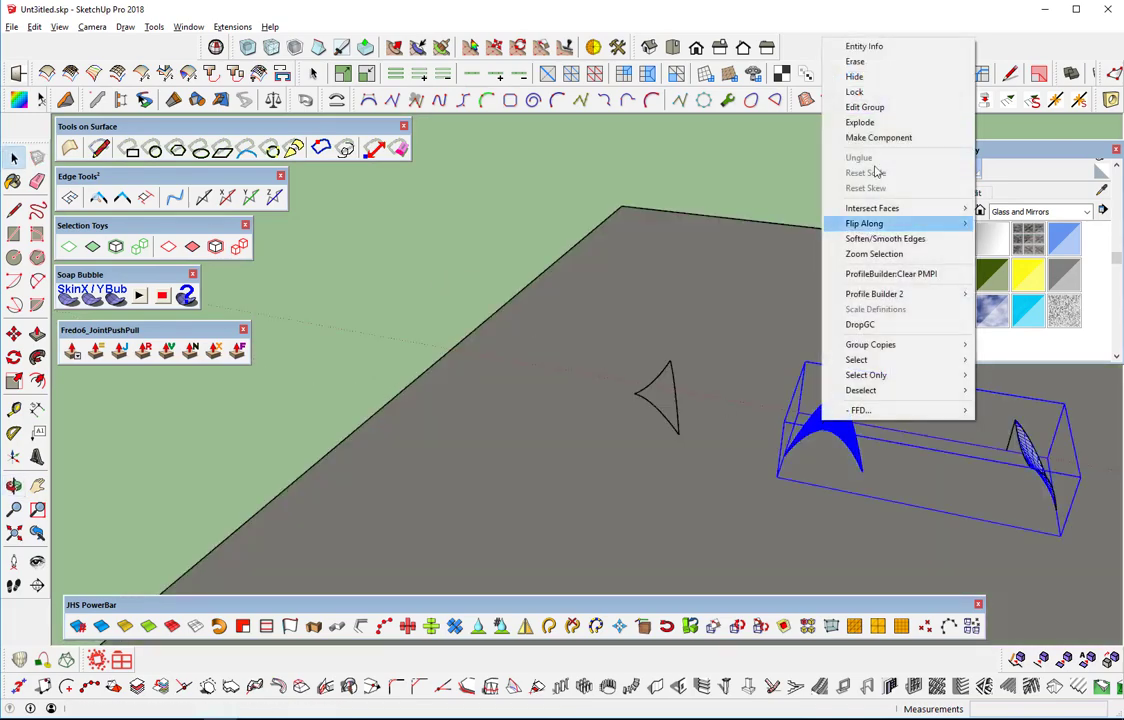
left_click(860, 122)
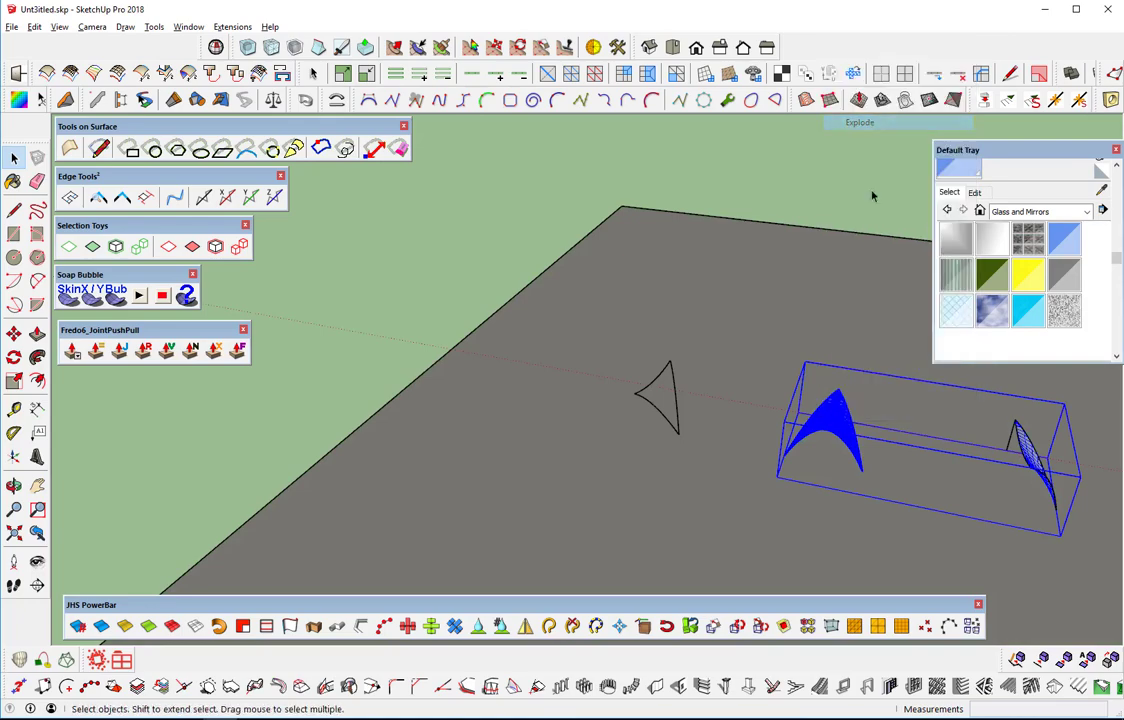
left_click(831, 430)
scroll(831, 430, "up", 1)
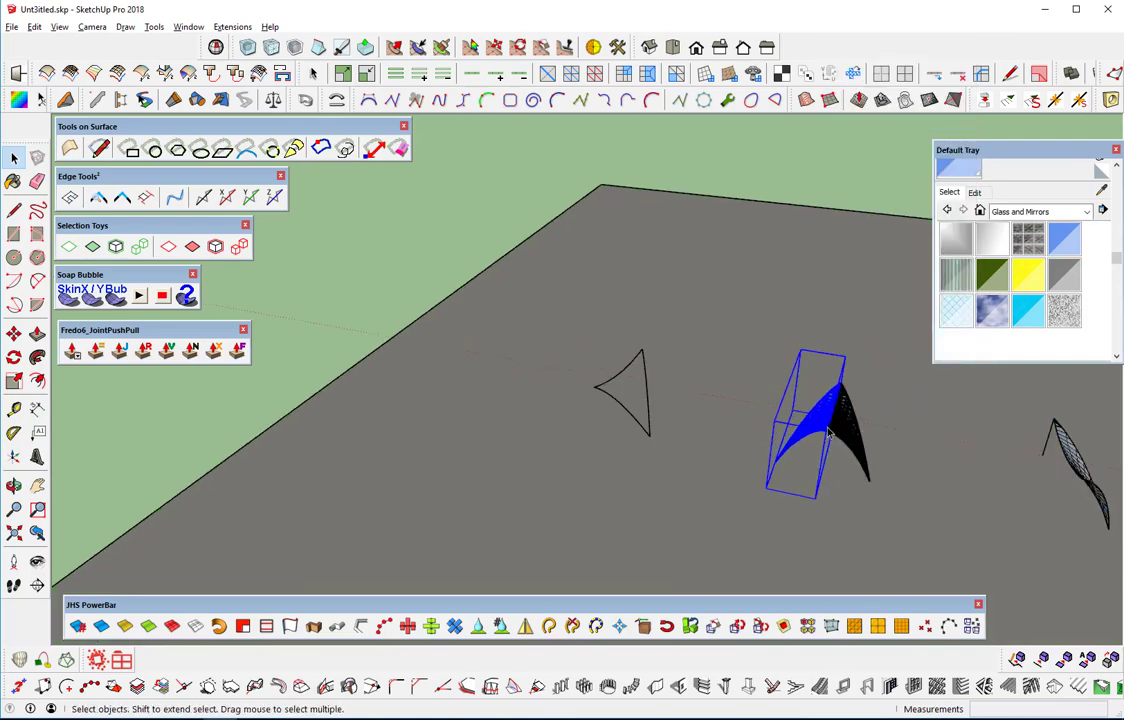
scroll(831, 430, "up", 2)
scroll(831, 430, "up", 2)
Step: Convert the curved triangle outline into a 0/30m-diameter tube with JHS Lines to Tubes
left_click(473, 392)
scroll(565, 479, "up", 2)
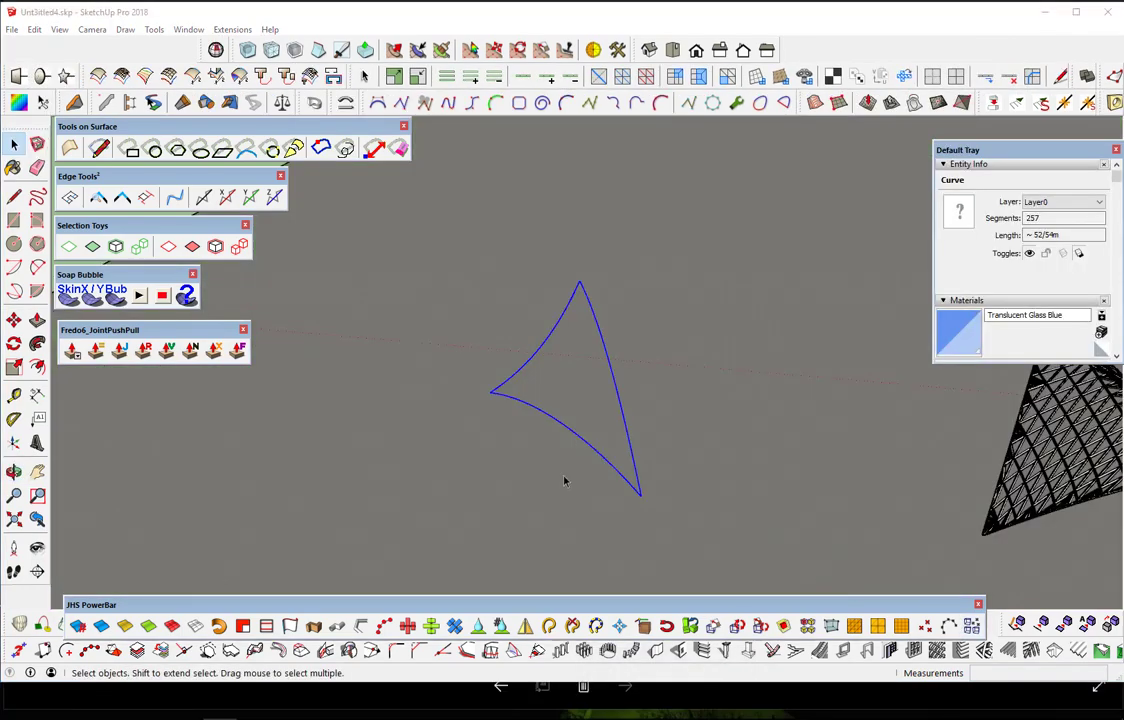
scroll(586, 460, "up", 2)
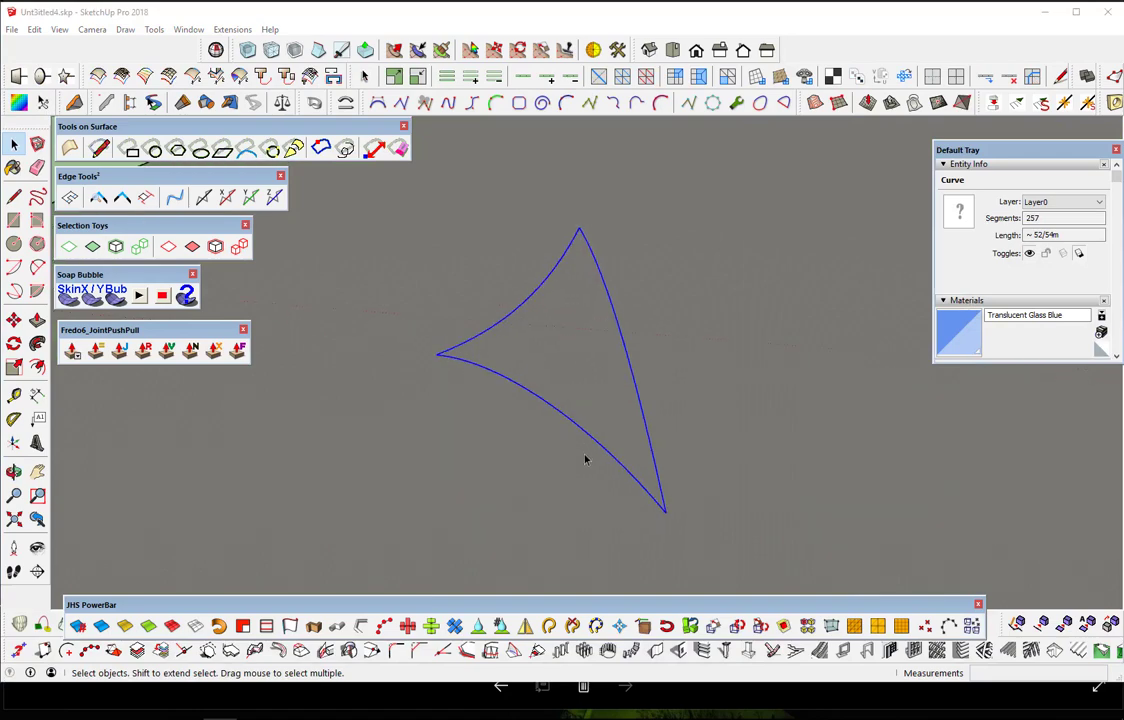
left_click(362, 627)
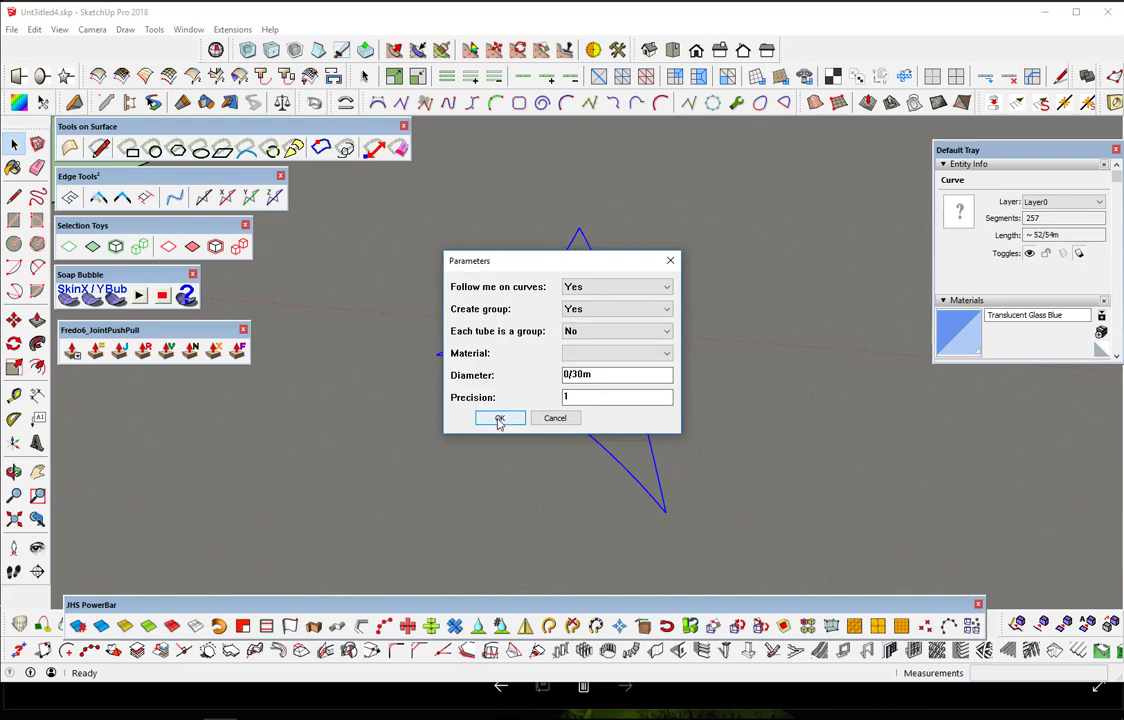
left_click(499, 419)
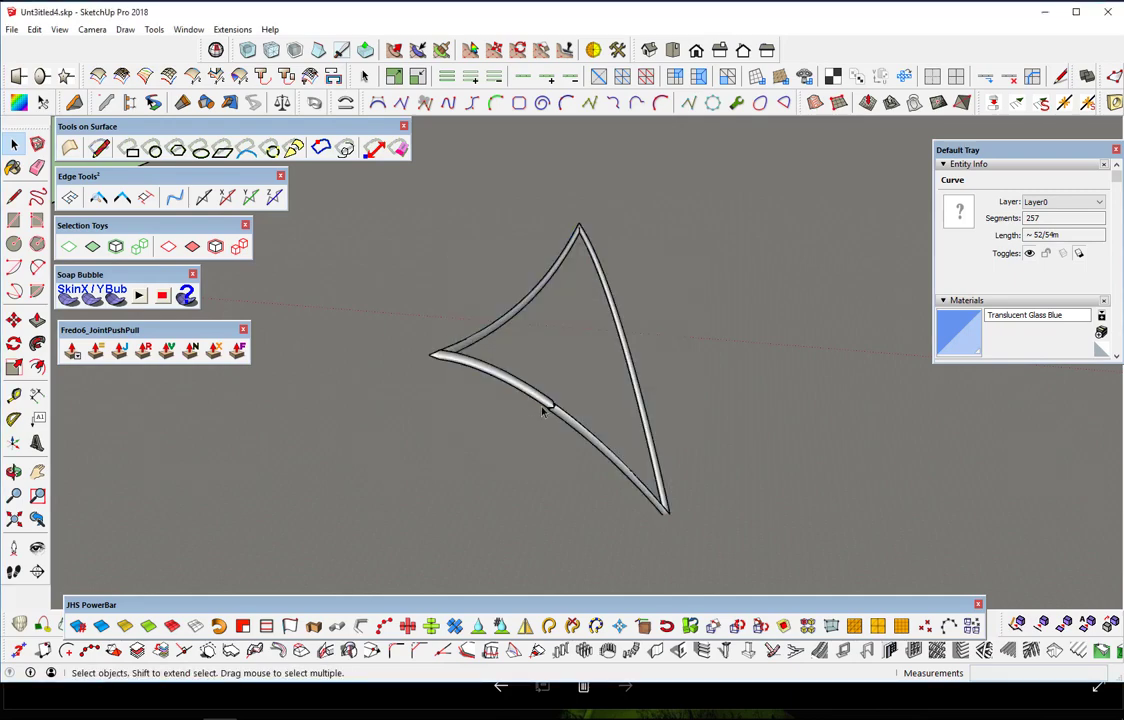
mouse_move(559, 434)
middle_mouse_down()
mouse_move(620, 339)
mouse_move(672, 331)
mouse_move(682, 384)
mouse_move(666, 432)
mouse_move(642, 447)
mouse_move(778, 311)
mouse_move(706, 242)
mouse_move(597, 334)
mouse_move(597, 509)
mouse_move(625, 464)
middle_mouse_up()
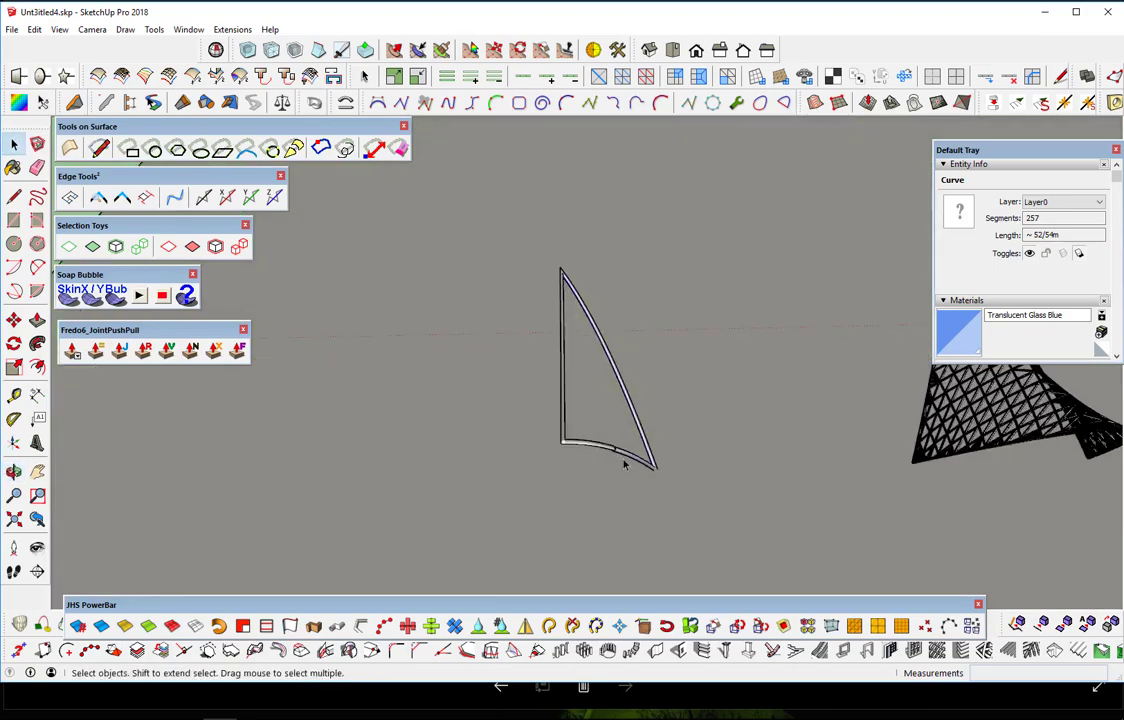
scroll(624, 464, "up", 2)
mouse_move(576, 430)
middle_mouse_down()
mouse_move(600, 432)
mouse_move(601, 455)
middle_mouse_up()
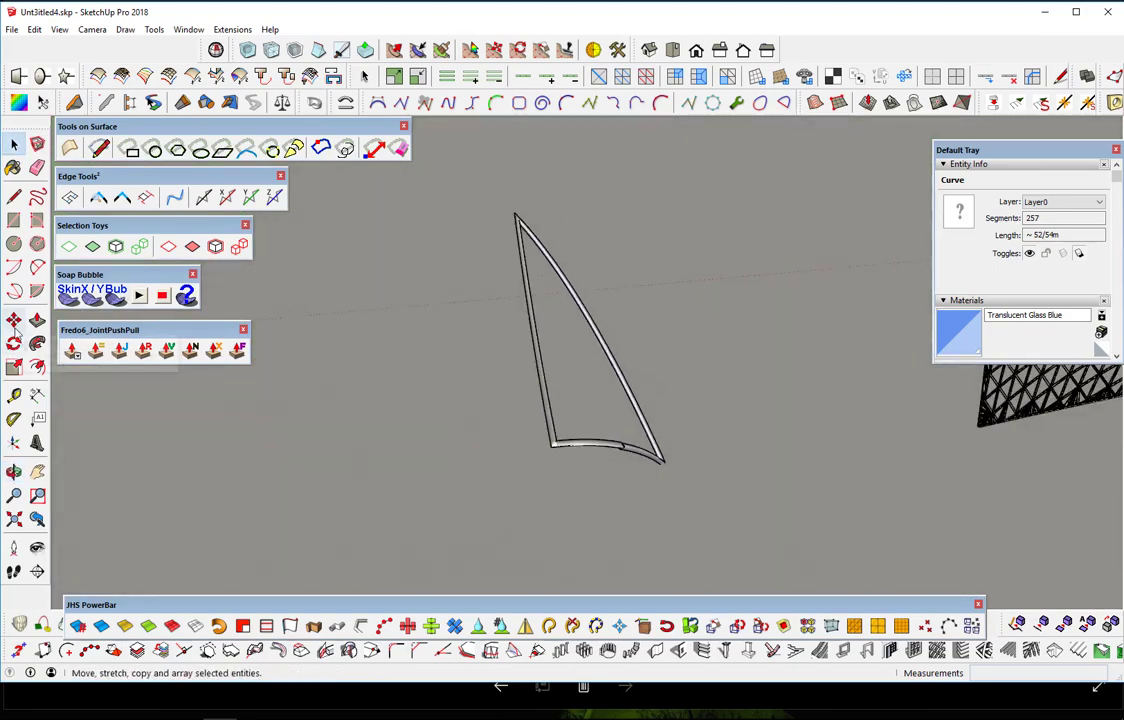
mouse_move(200, 470)
middle_mouse_down()
mouse_move(298, 529)
mouse_move(400, 513)
middle_mouse_up()
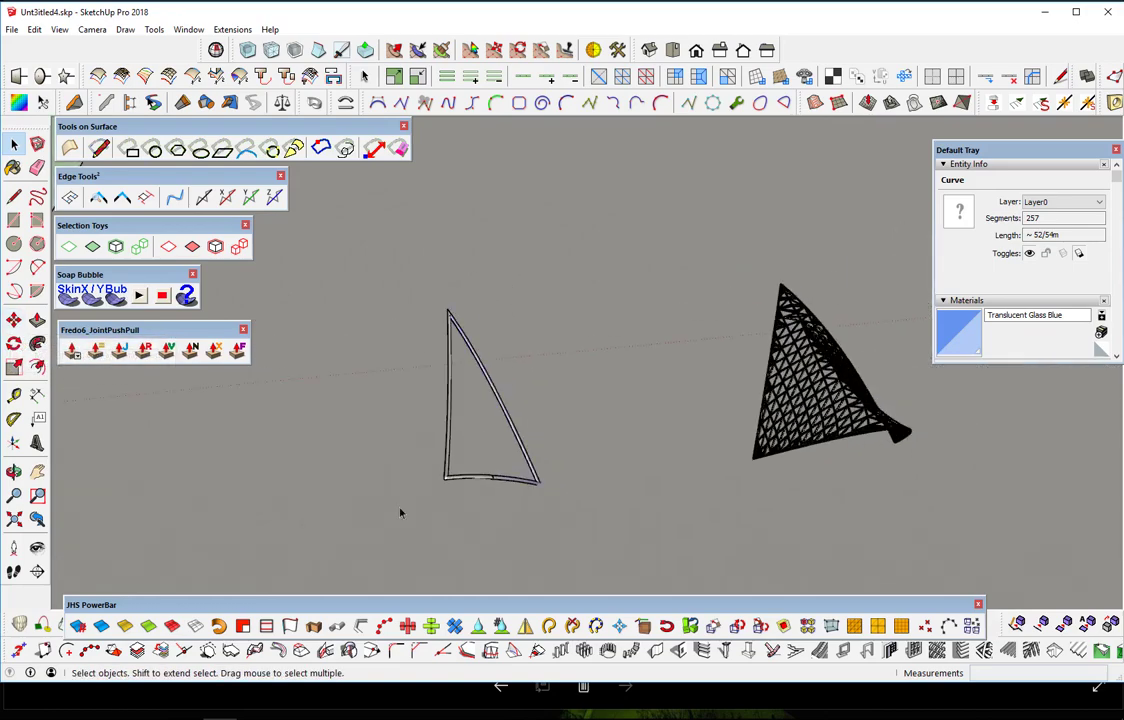
Step: Select the tube rib group instead of the mesh petal and activate Move
left_click(771, 457)
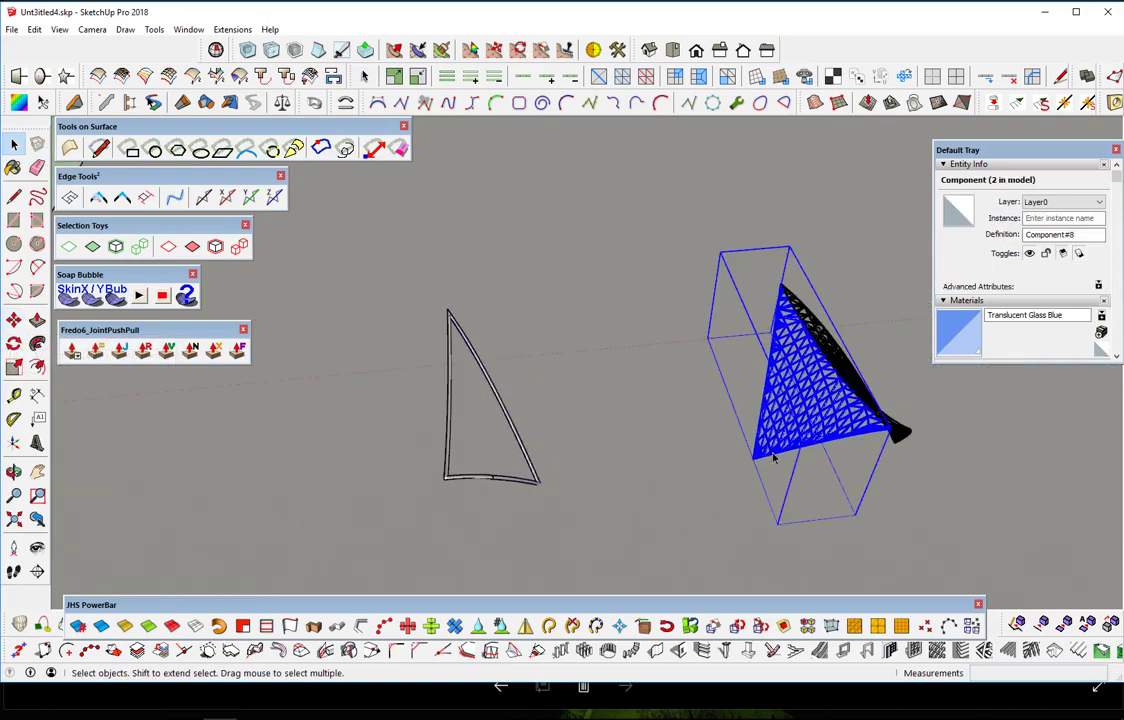
left_click(733, 447)
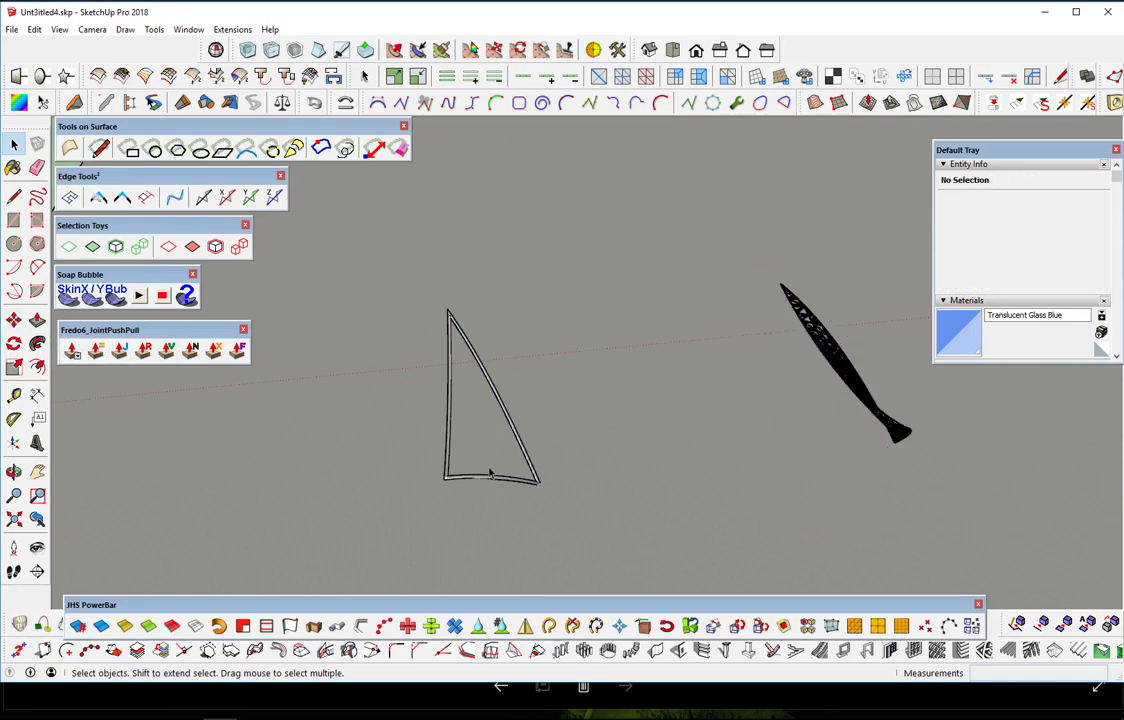
left_click(440, 420)
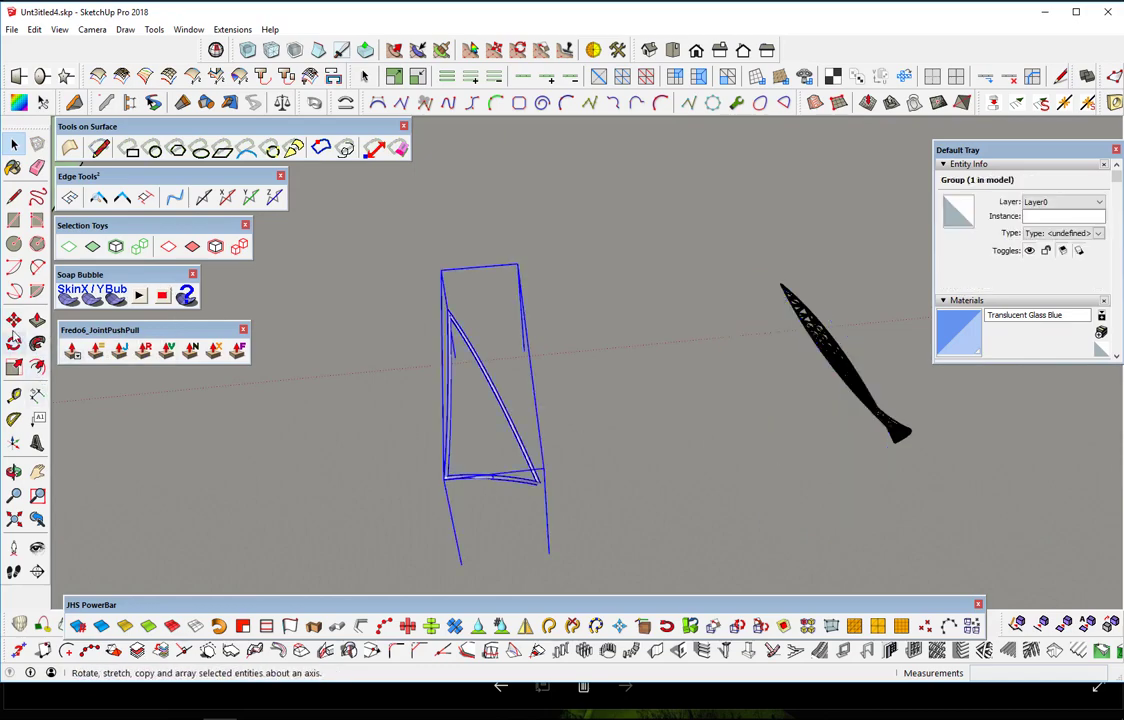
left_click(13, 320)
scroll(434, 449, "up", 2)
scroll(443, 476, "up", 3)
scroll(444, 480, "up", 2)
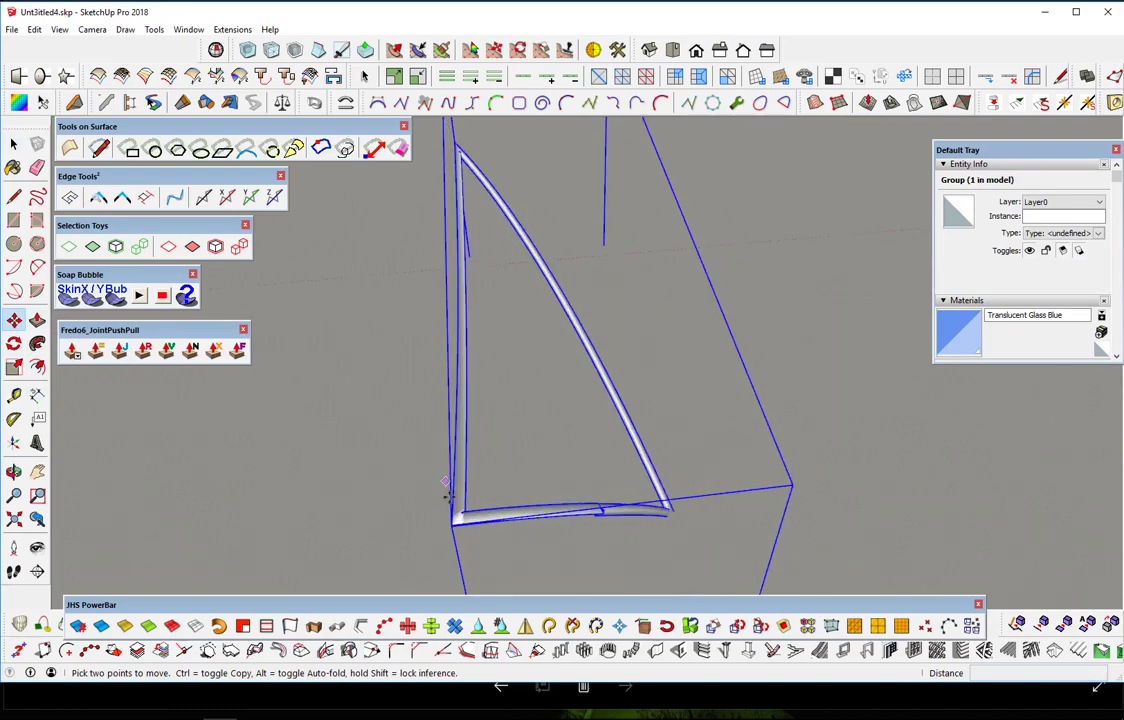
scroll(455, 518, "down", 1)
scroll(455, 518, "down", 2)
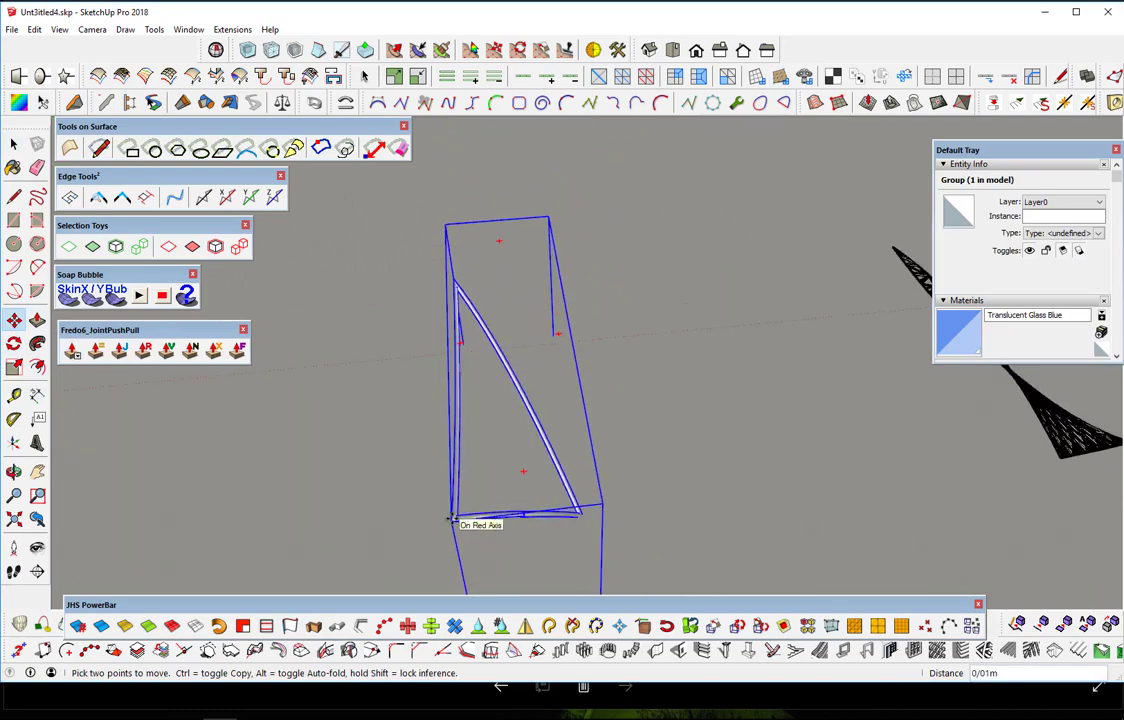
scroll(455, 518, "down", 1)
Step: Pick the rib by its corner and snap it onto the mesh petal's matching corner
left_click(455, 517)
middle_click_drag(918, 481, 535, 497)
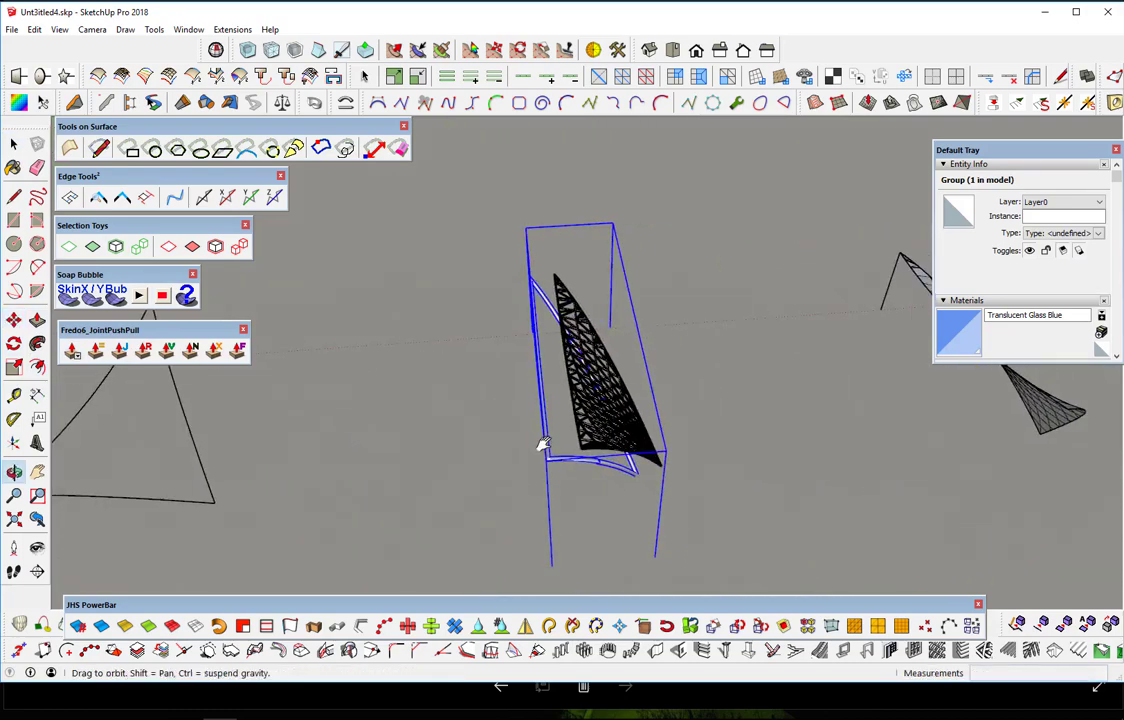
scroll(620, 478, "up", 2)
scroll(570, 488, "up", 2)
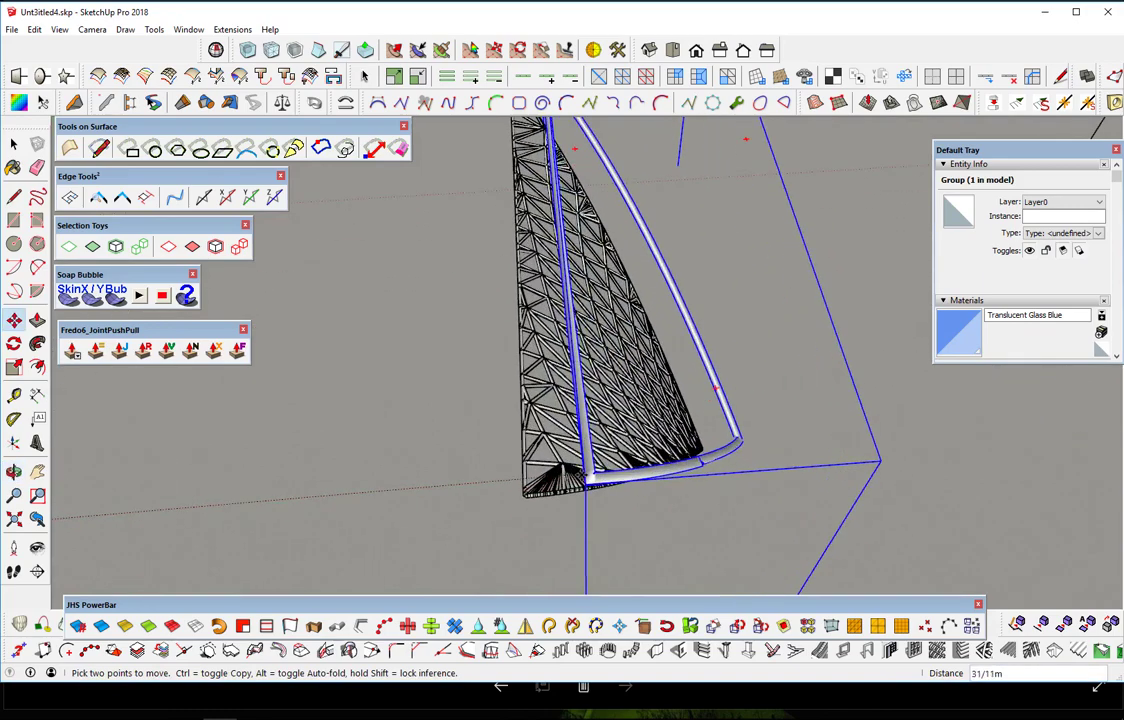
scroll(530, 493, "up", 1)
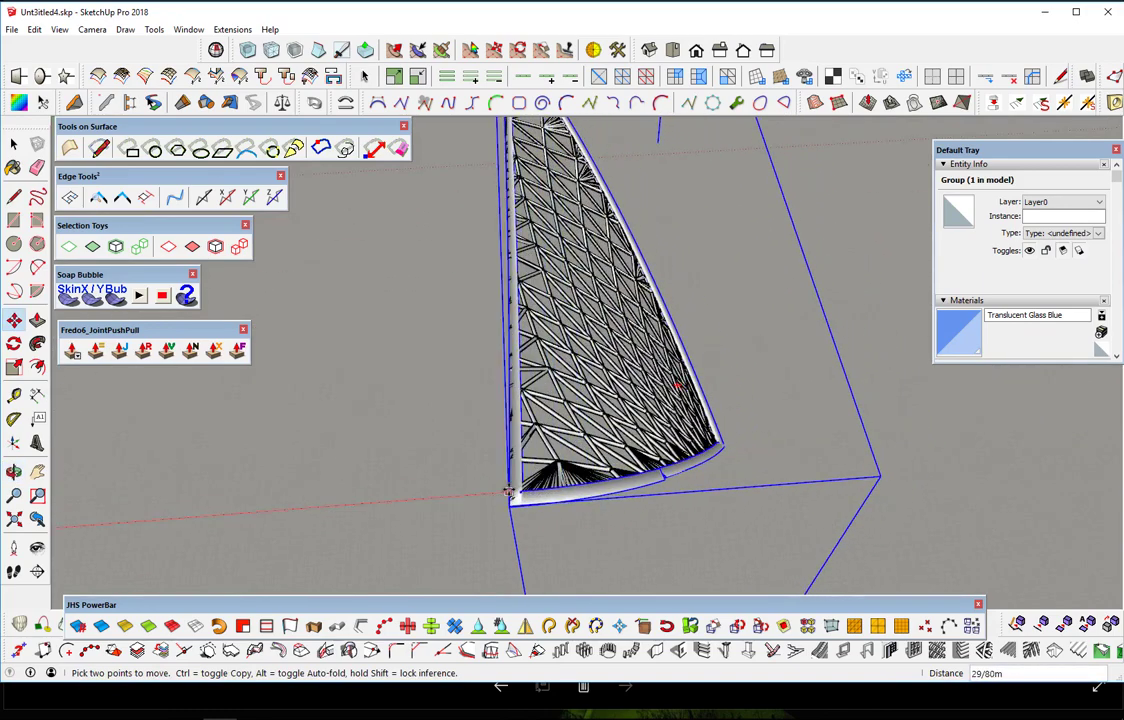
mouse_move(545, 507)
middle_mouse_down()
mouse_move(529, 309)
mouse_move(542, 233)
mouse_move(645, 203)
mouse_move(683, 160)
mouse_move(667, 158)
mouse_move(600, 241)
mouse_move(504, 493)
middle_mouse_up()
scroll(504, 493, "down", 2)
scroll(512, 494, "down", 1)
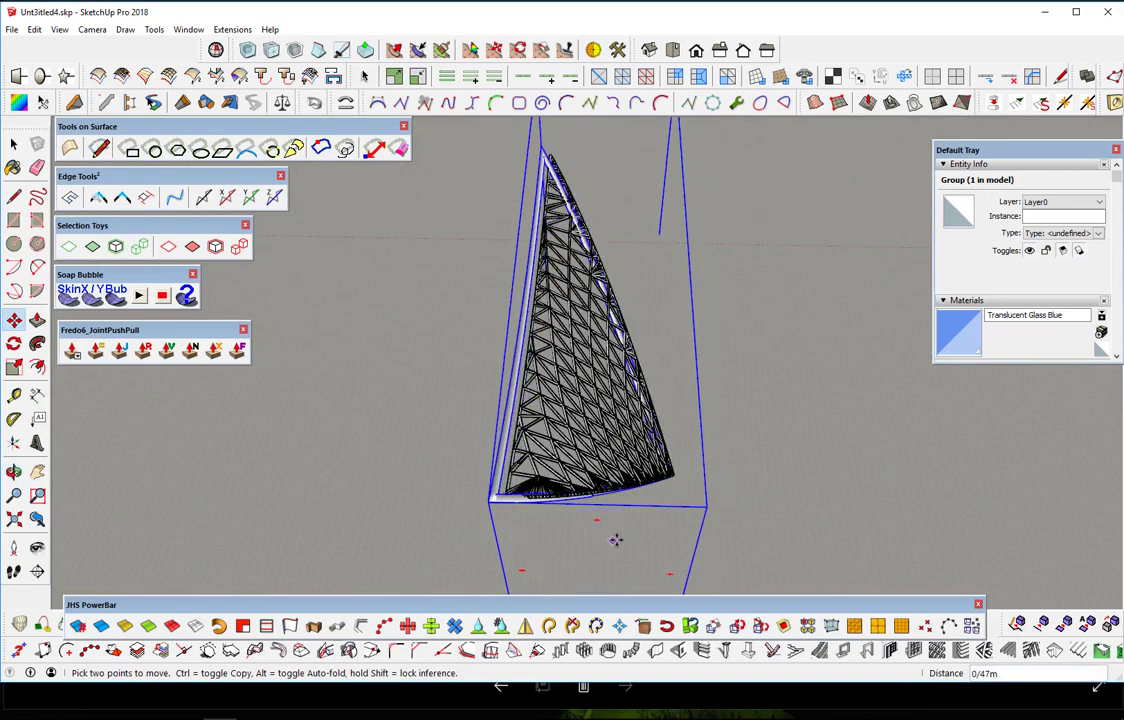
scroll(612, 533, "down", 1)
scroll(590, 529, "down", 2)
mouse_move(575, 528)
middle_mouse_down()
mouse_move(592, 337)
mouse_move(635, 267)
mouse_move(805, 230)
mouse_move(790, 206)
mouse_move(677, 409)
middle_mouse_up()
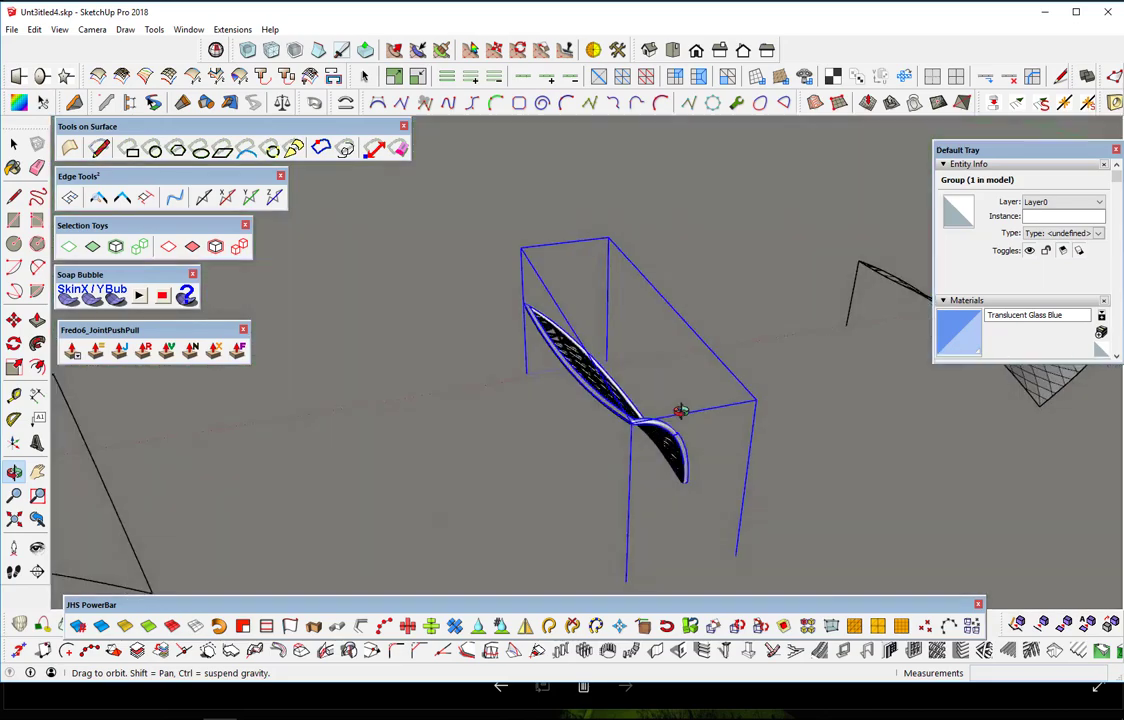
left_click(14, 143)
Step: Select the rib and mesh petal with Ctrl+A, Make Group, and check it in Top view
scroll(429, 357, "down", 2)
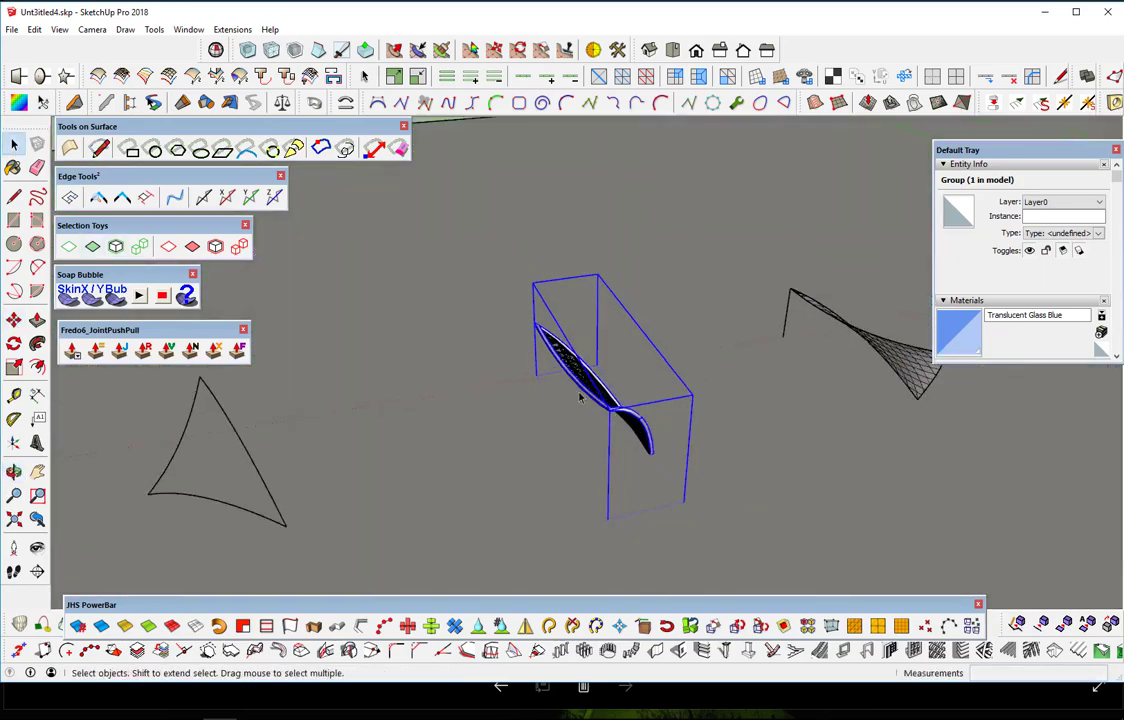
mouse_move(429, 357)
middle_mouse_down()
mouse_move(556, 271)
mouse_move(698, 201)
mouse_move(541, 399)
mouse_move(620, 400)
mouse_move(557, 307)
mouse_move(575, 320)
mouse_move(550, 333)
mouse_move(597, 434)
mouse_move(614, 305)
middle_mouse_up()
scroll(627, 401, "up", 3)
key("ctrl+a")
right_click(614, 305)
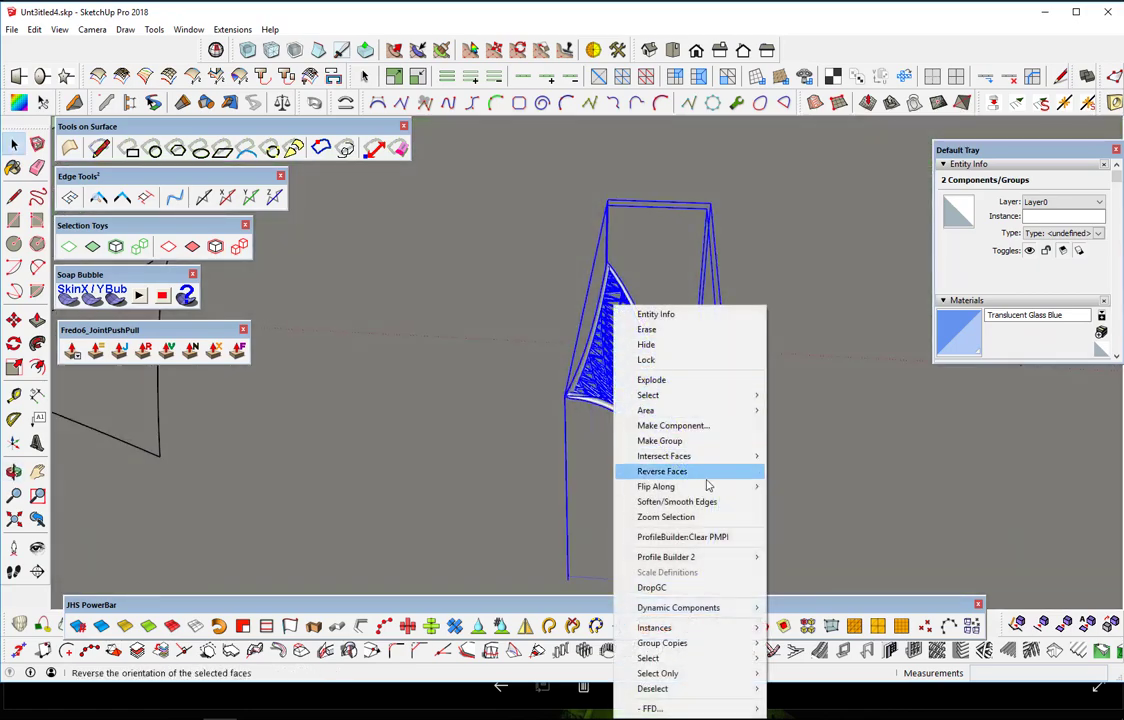
left_click(660, 440)
mouse_move(660, 440)
middle_mouse_down()
mouse_move(637, 383)
mouse_move(635, 329)
middle_mouse_up()
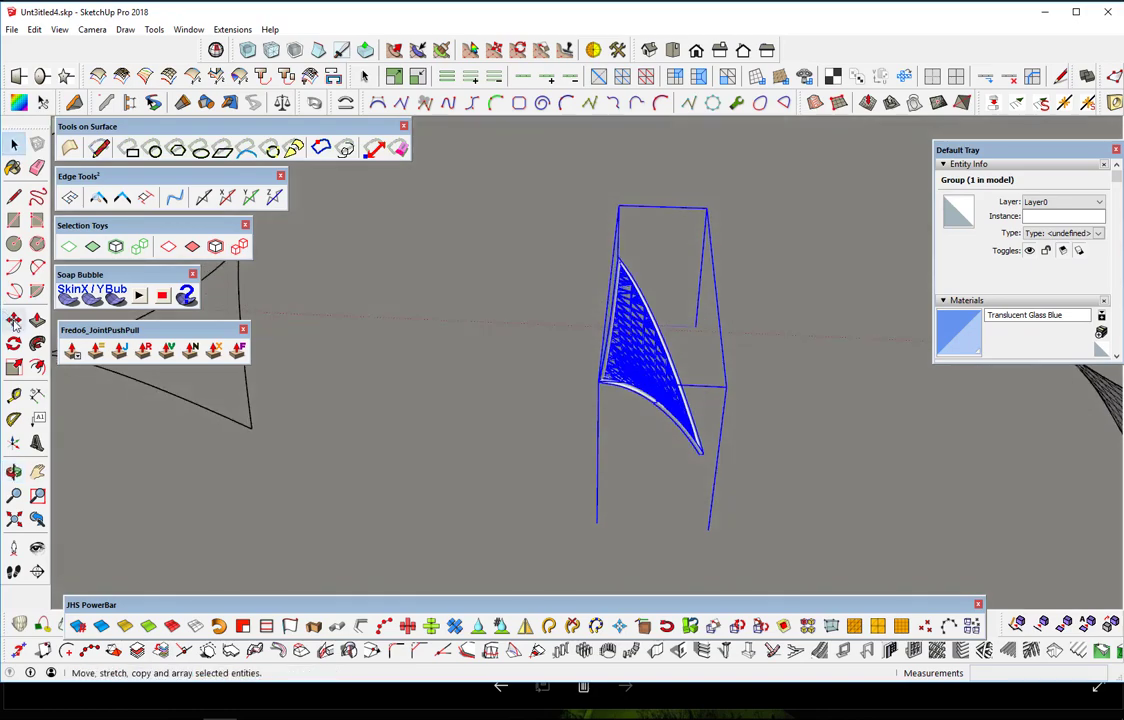
left_click(675, 51)
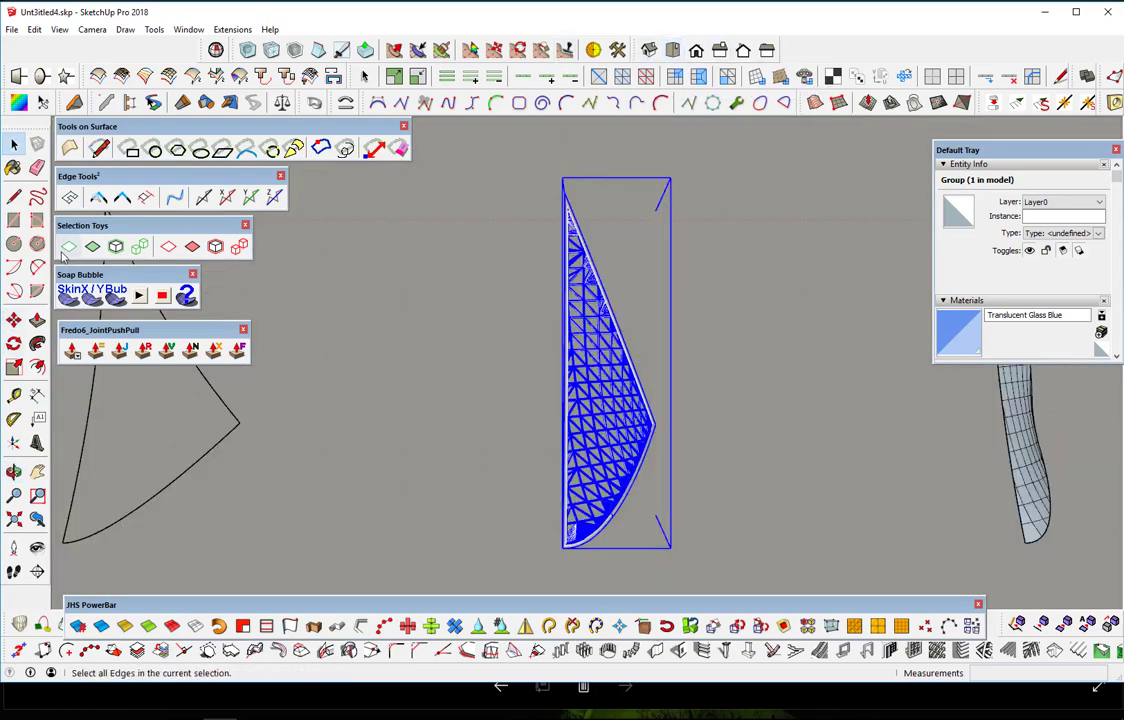
mouse_move(502, 510)
middle_mouse_down()
mouse_move(692, 253)
mouse_move(424, 467)
mouse_move(416, 454)
mouse_move(750, 176)
mouse_move(651, 397)
mouse_move(600, 380)
middle_mouse_up()
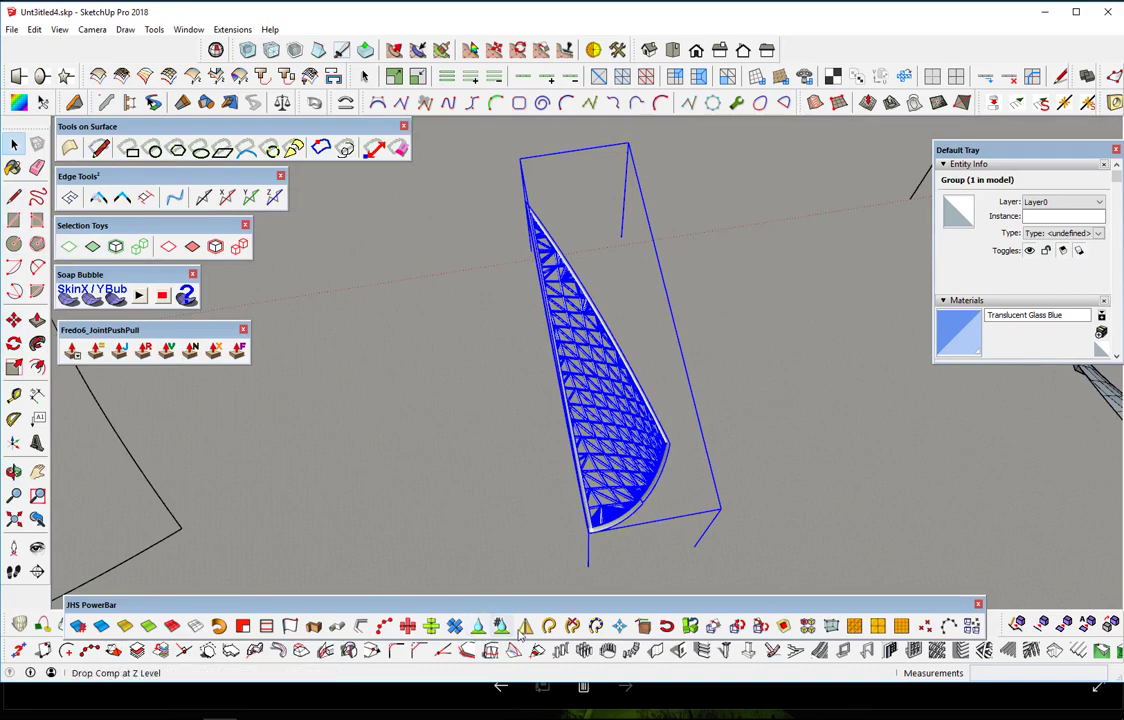
Step: Mirror the framed half-truss about its tip endpoint to form the full pointed arch
scroll(525, 207, "up", 2)
scroll(524, 208, "up", 2)
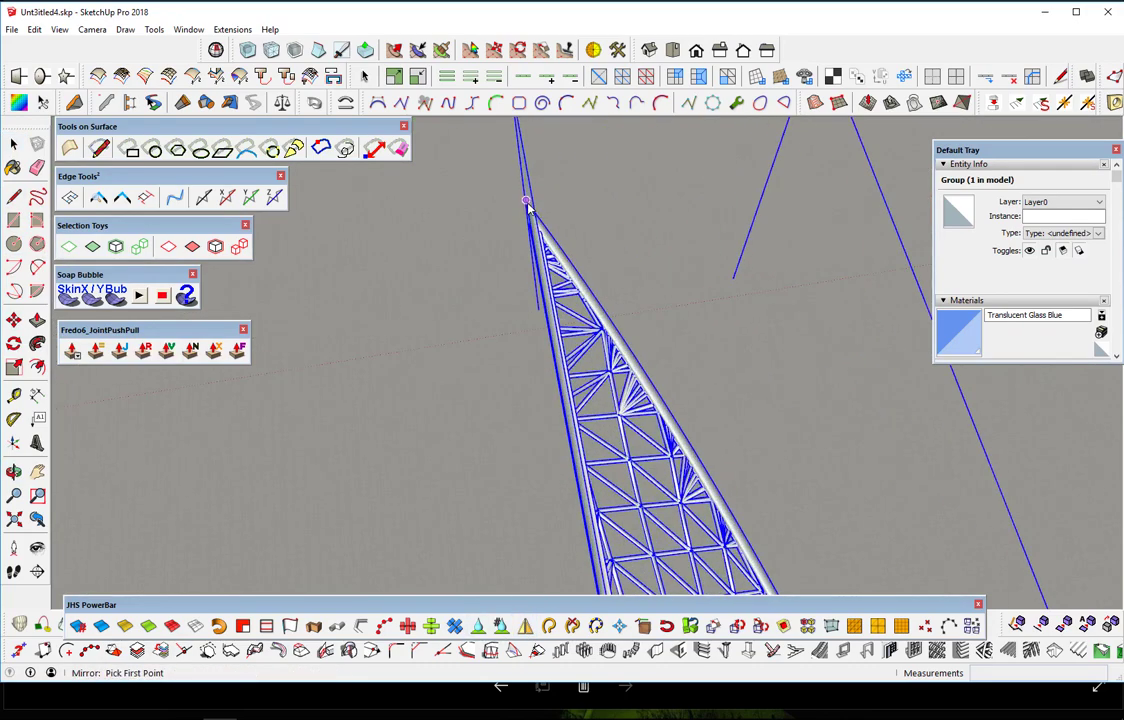
scroll(522, 209, "up", 2)
scroll(521, 210, "up", 2)
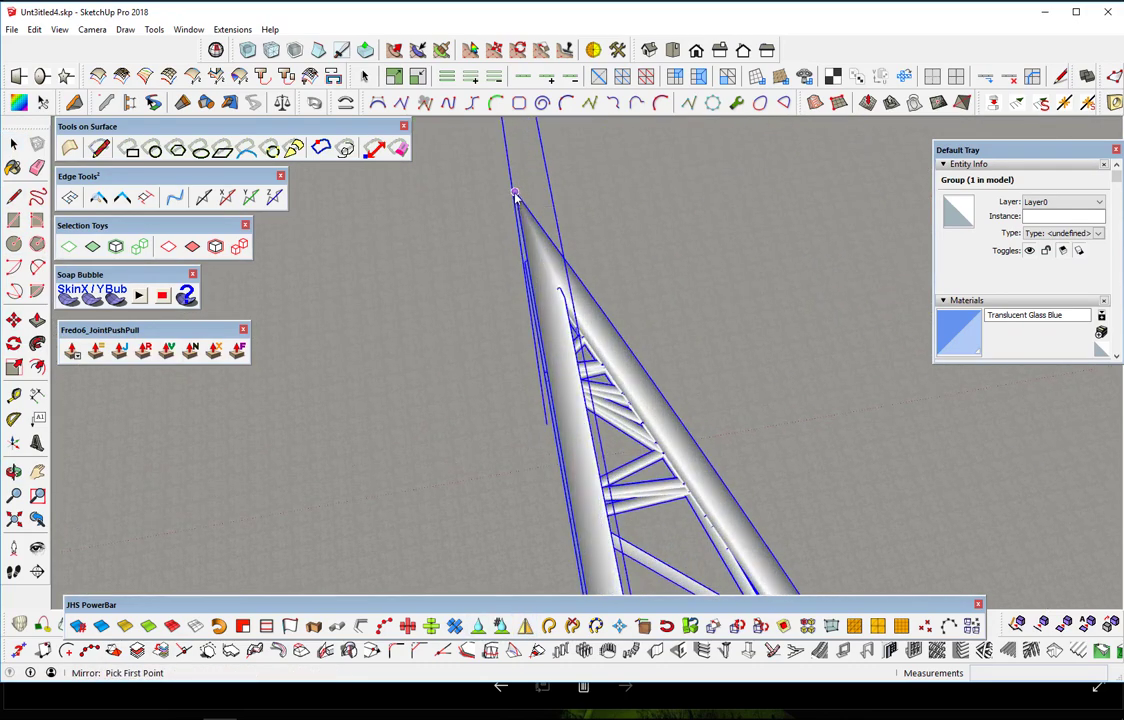
scroll(518, 197, "up", 2)
scroll(520, 199, "up", 2)
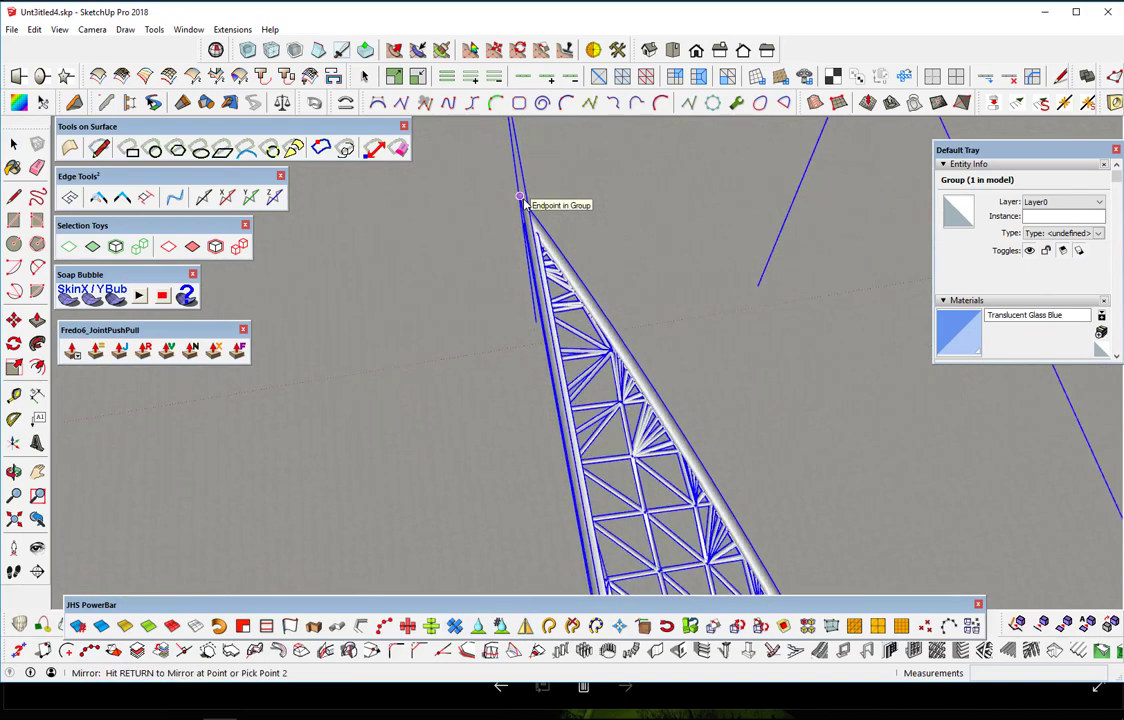
scroll(522, 200, "up", 2)
scroll(523, 201, "up", 2)
scroll(528, 206, "down", 2)
middle_click_drag(532, 212, 572, 326)
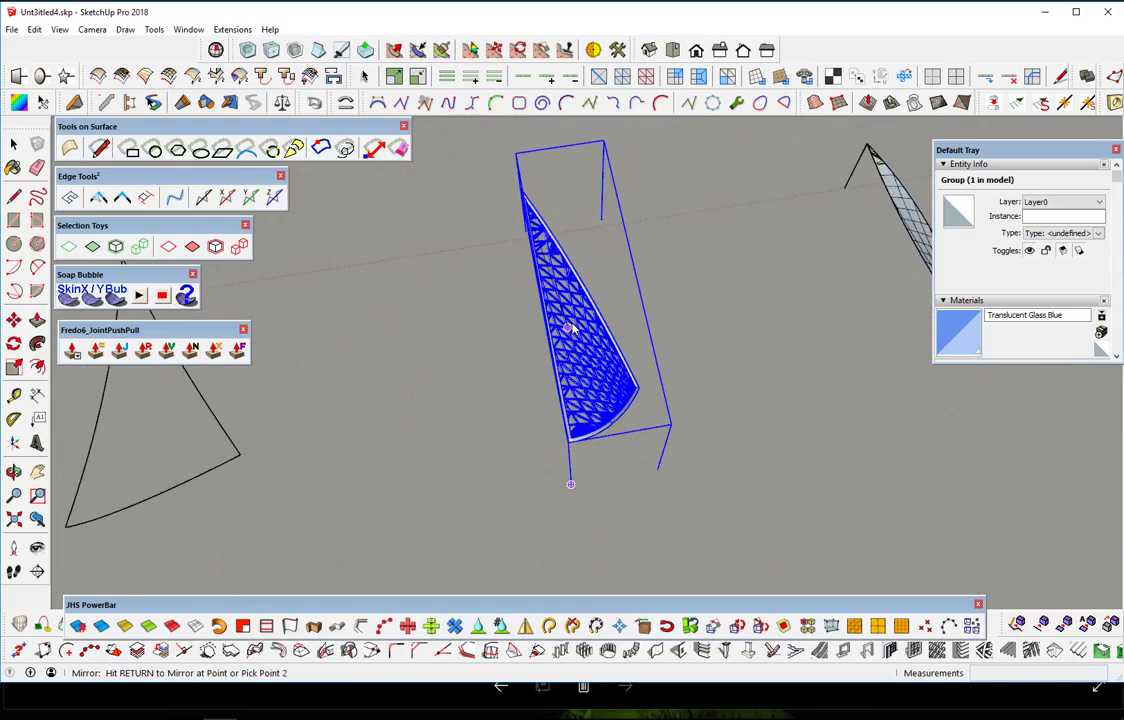
scroll(568, 365, "up", 2)
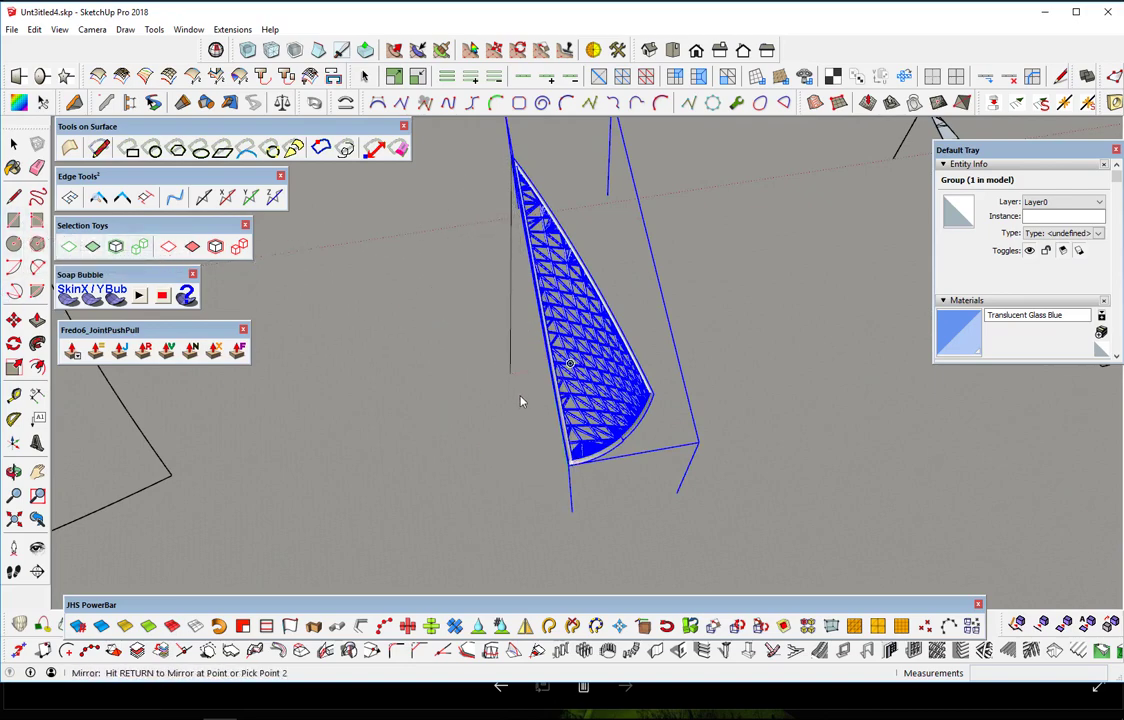
mouse_move(566, 428)
middle_mouse_down()
mouse_move(562, 460)
mouse_move(551, 392)
mouse_move(580, 213)
middle_mouse_up()
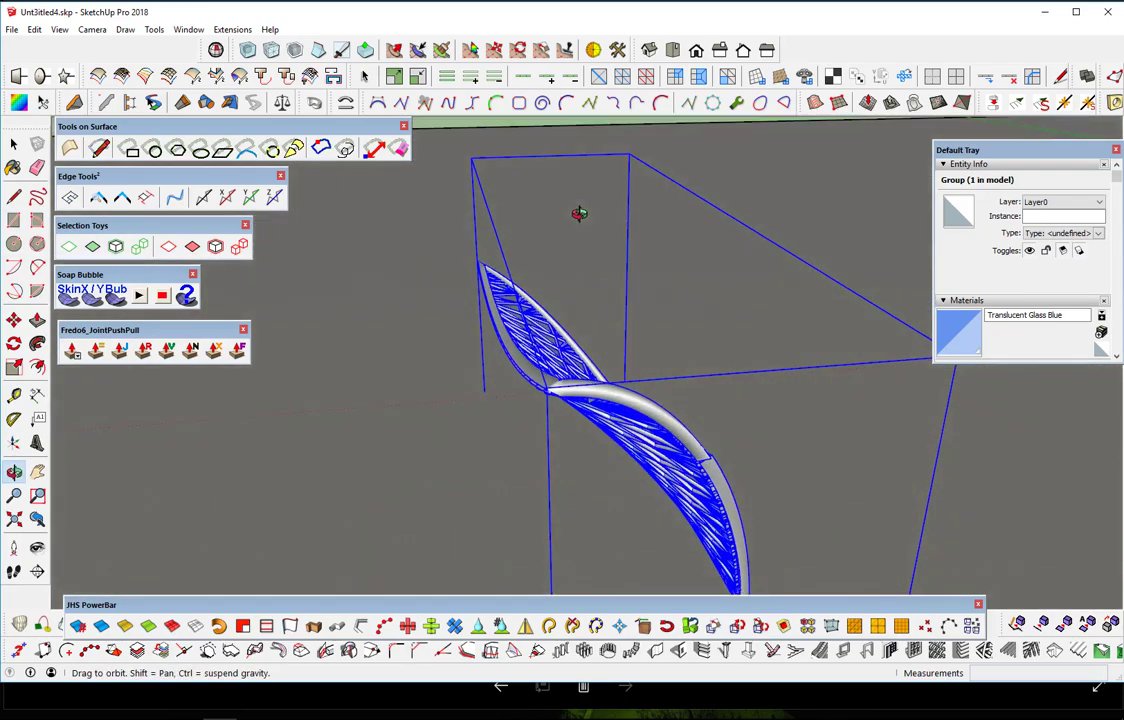
left_click(562, 527)
mouse_move(563, 527)
middle_mouse_down()
mouse_move(529, 472)
mouse_move(569, 403)
mouse_move(552, 394)
mouse_move(597, 499)
middle_mouse_up()
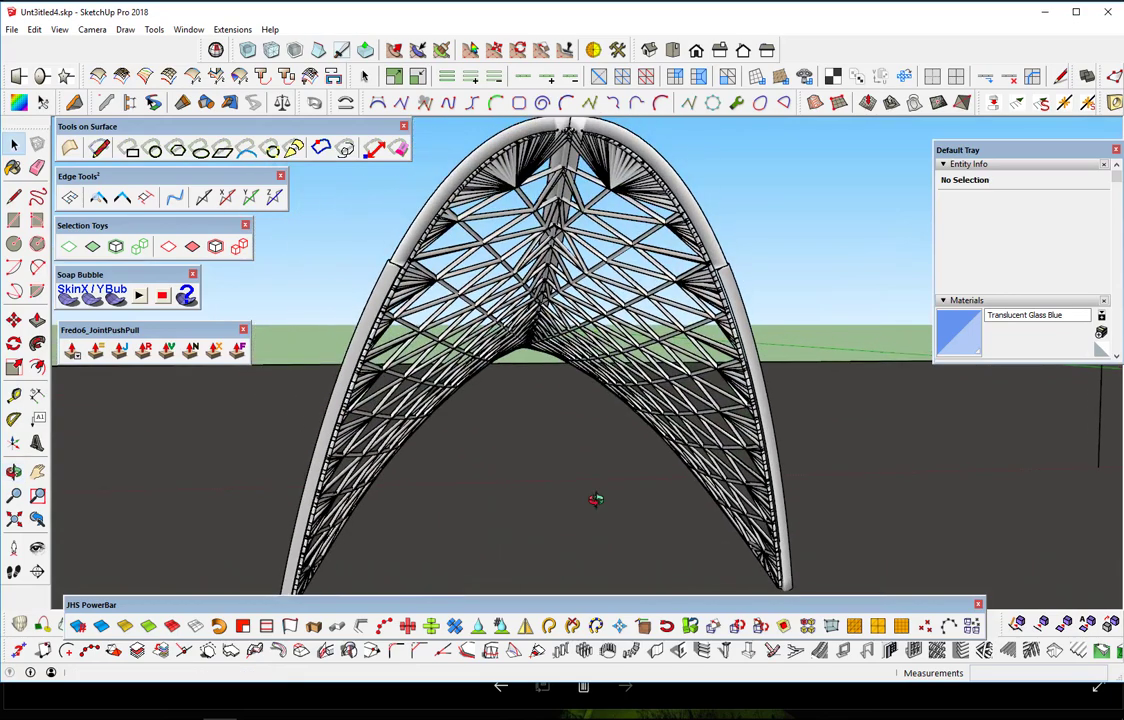
Step: Crossing-select both mirrored arch halves and make them one group
scroll(602, 462, "down", 3)
scroll(604, 447, "down", 3)
middle_click_drag(604, 447, 552, 562)
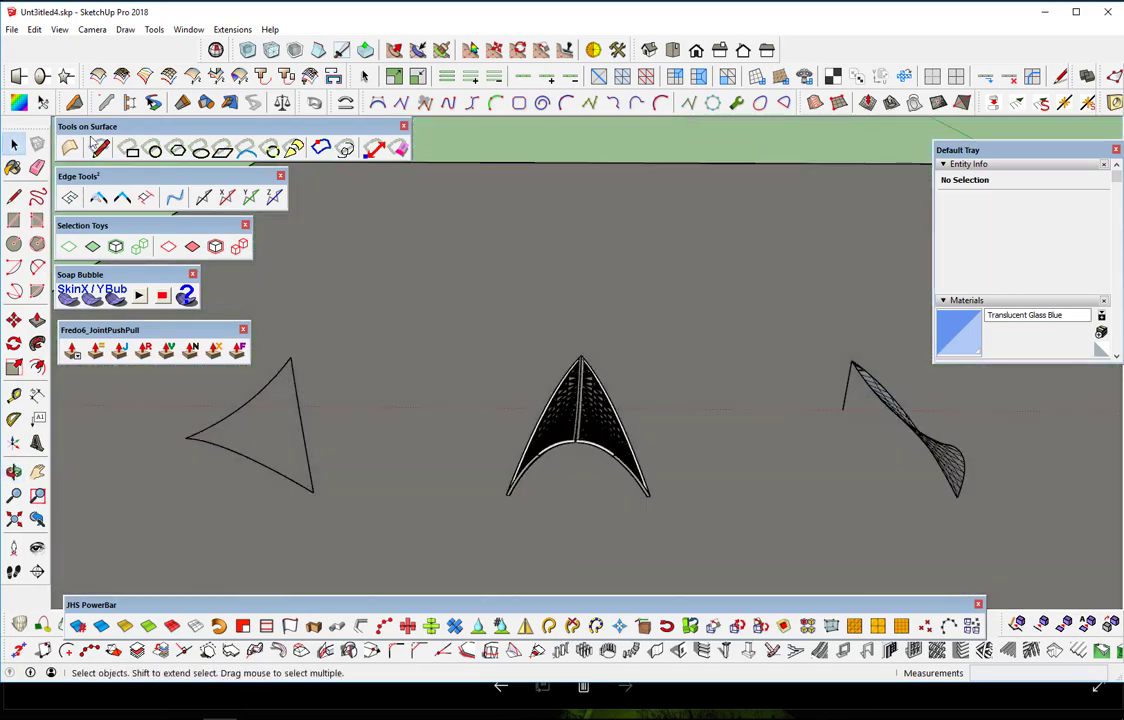
key("e")
middle_click_drag(629, 437, 627, 211)
middle_click_drag(580, 286, 567, 517)
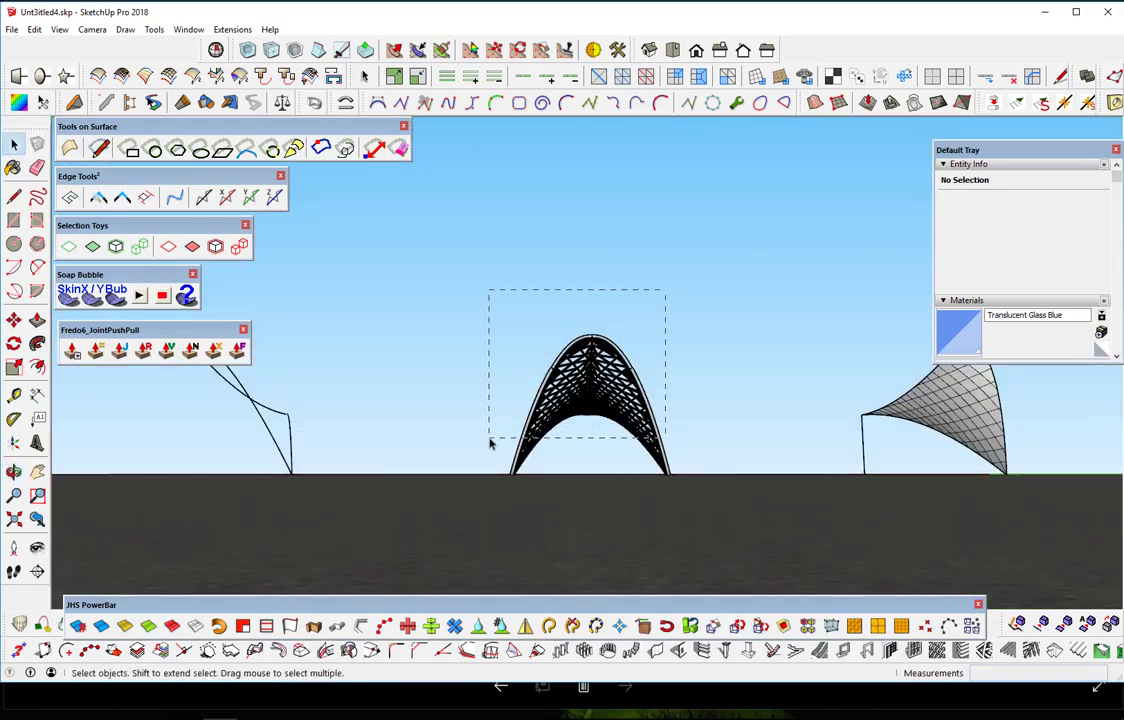
left_click_drag(490, 442, 432, 386)
right_click(587, 358)
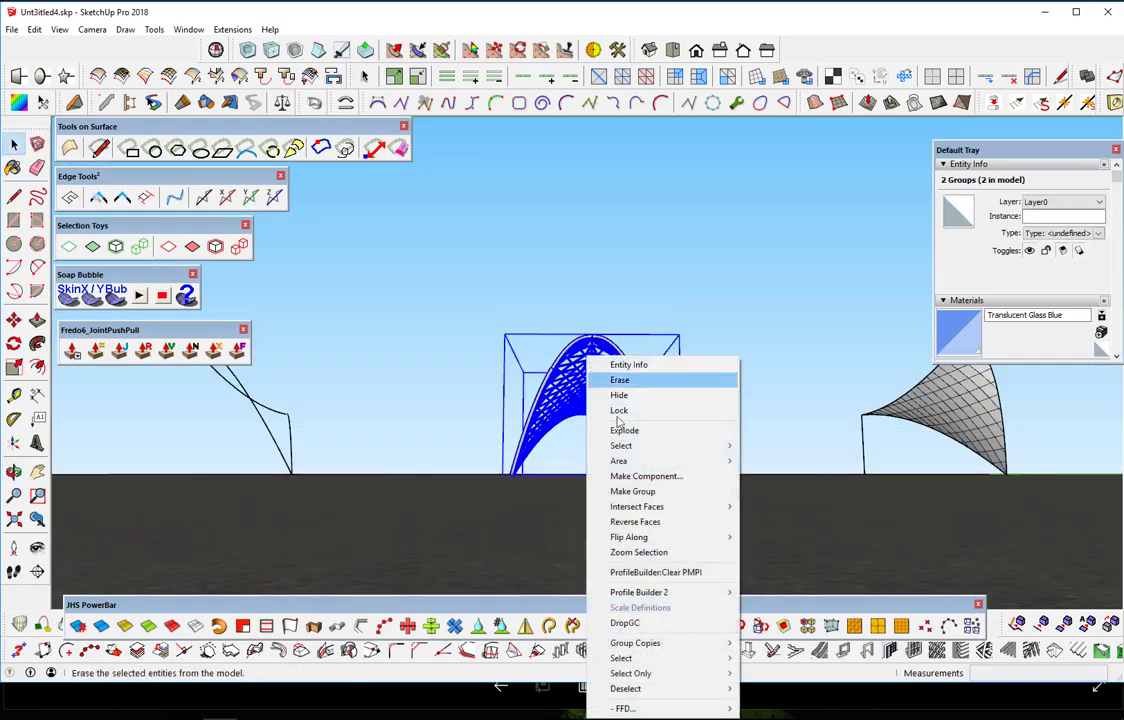
left_click(634, 497)
mouse_move(609, 446)
middle_mouse_down()
mouse_move(577, 464)
mouse_move(577, 394)
mouse_move(547, 492)
mouse_move(582, 444)
mouse_move(565, 410)
middle_mouse_up()
scroll(577, 464, "up", 2)
scroll(592, 414, "up", 4)
scroll(577, 394, "down", 2)
scroll(567, 409, "down", 2)
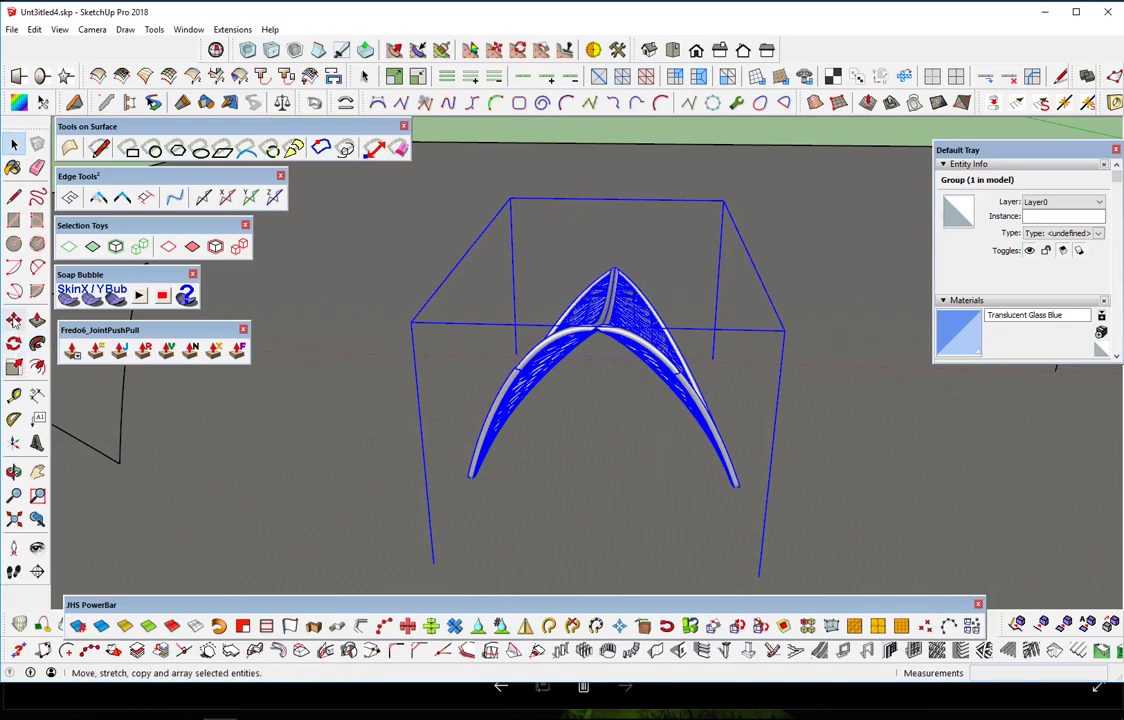
mouse_move(590, 381)
middle_mouse_down()
mouse_move(582, 476)
mouse_move(670, 354)
mouse_move(212, 341)
mouse_move(226, 409)
mouse_move(208, 376)
mouse_move(215, 419)
mouse_move(496, 140)
middle_mouse_up()
Step: From a top view, rotate a copy of the petal 45° about its tip
key("q")
left_click(676, 52)
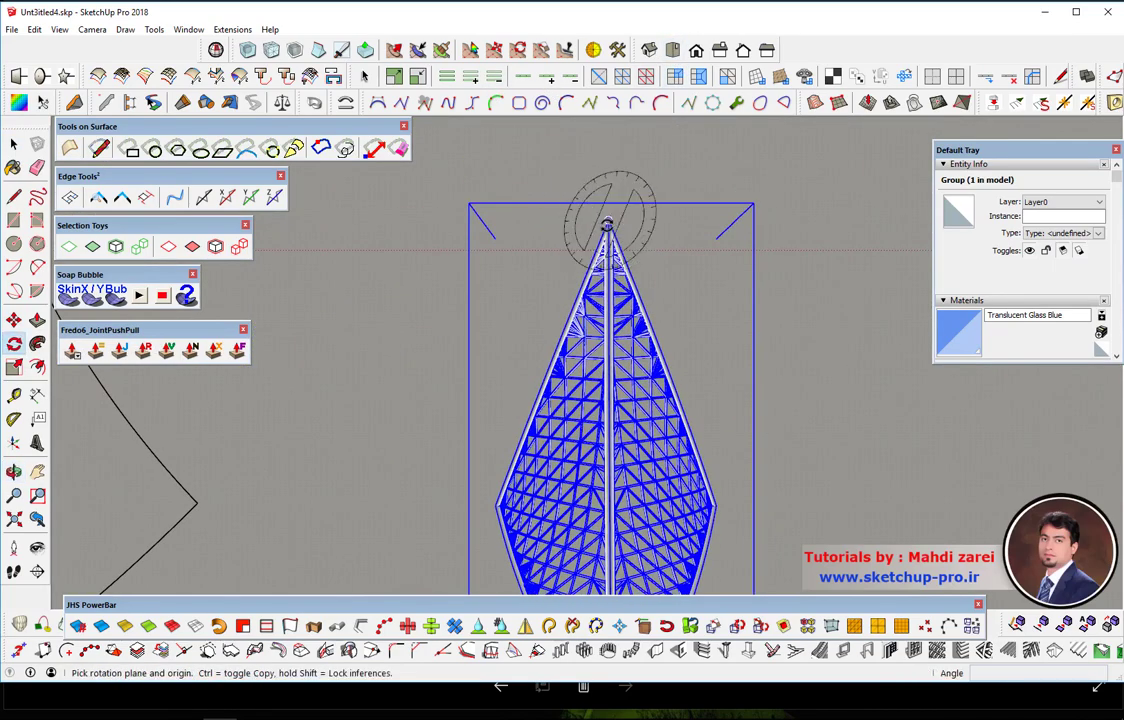
scroll(605, 218, "up", 1)
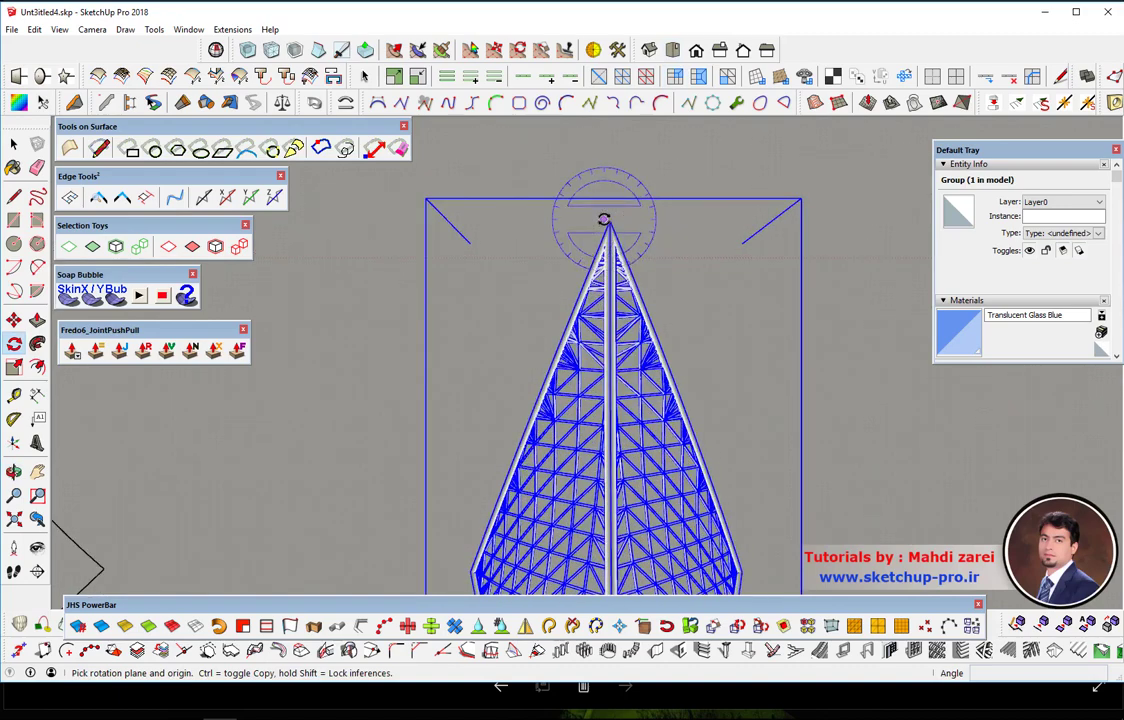
scroll(608, 221, "up", 1)
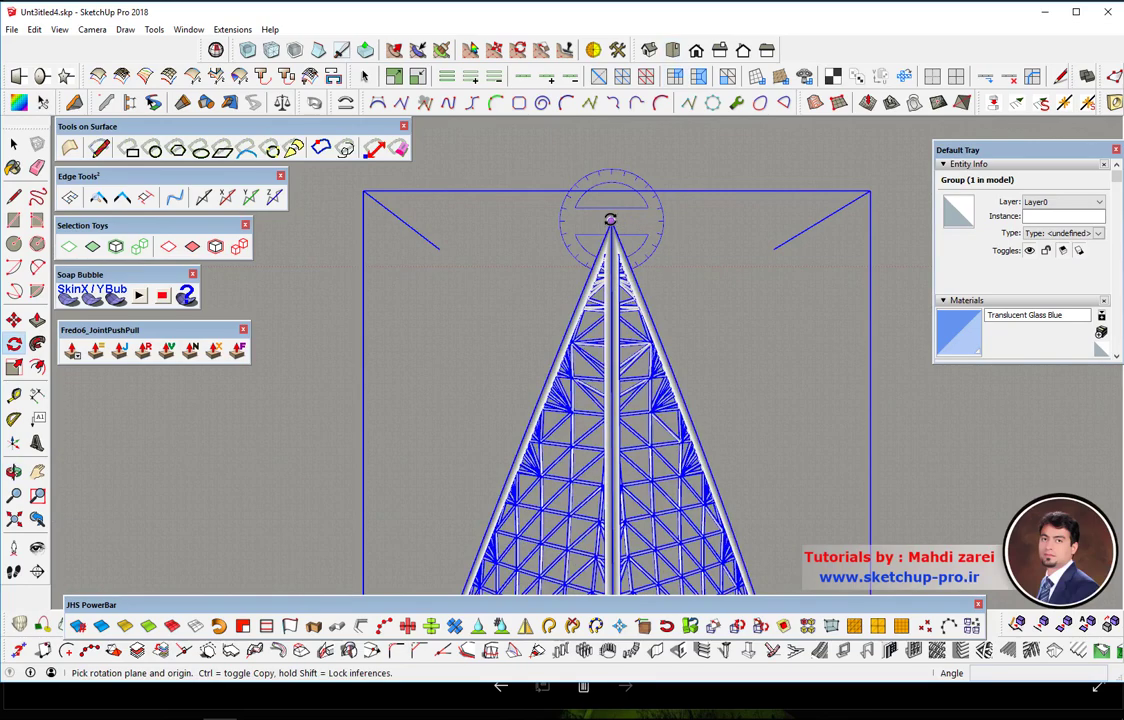
left_click(610, 218)
mouse_move(489, 389)
middle_mouse_down()
mouse_move(482, 431)
mouse_move(647, 120)
mouse_move(641, 257)
mouse_move(595, 286)
mouse_move(650, 321)
mouse_move(745, 224)
mouse_move(479, 329)
mouse_move(581, 301)
mouse_move(645, 354)
mouse_move(751, 315)
mouse_move(289, 376)
middle_mouse_up()
left_click(289, 376)
type("12/6")
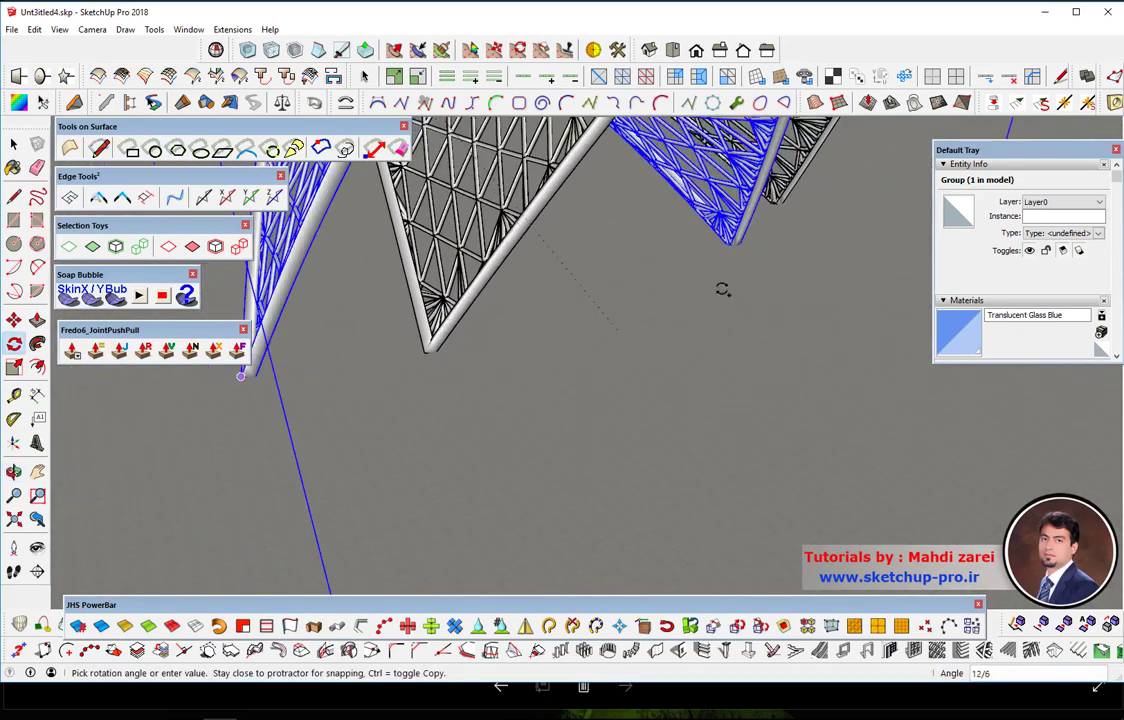
mouse_move(722, 289)
middle_mouse_down()
mouse_move(728, 243)
mouse_move(537, 329)
mouse_move(381, 336)
mouse_move(503, 316)
middle_mouse_up()
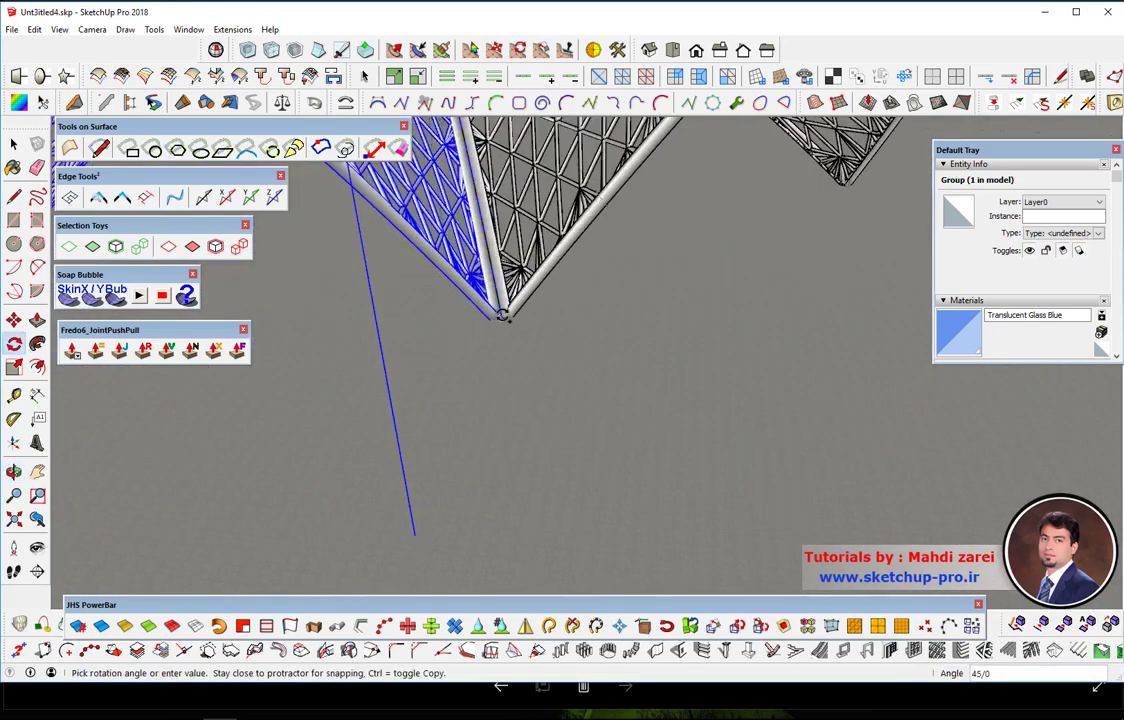
scroll(503, 316, "up", 2)
scroll(503, 316, "up", 2)
scroll(504, 317, "up", 2)
scroll(505, 318, "up", 2)
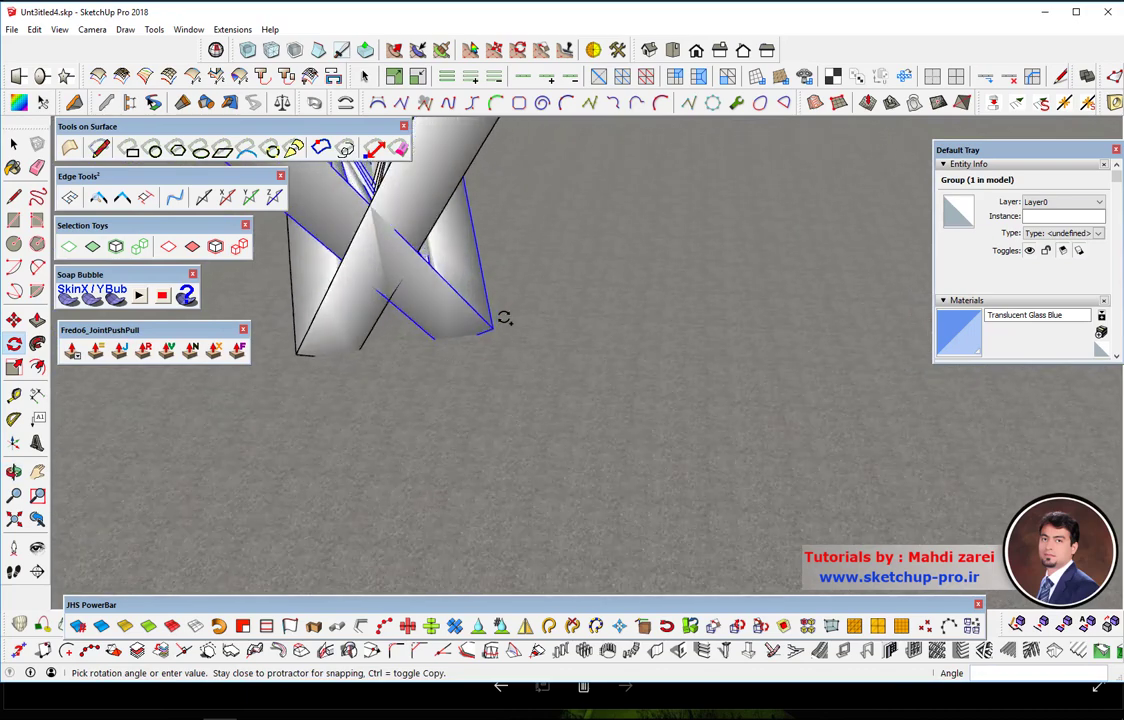
key("ctrl")
left_click(495, 328)
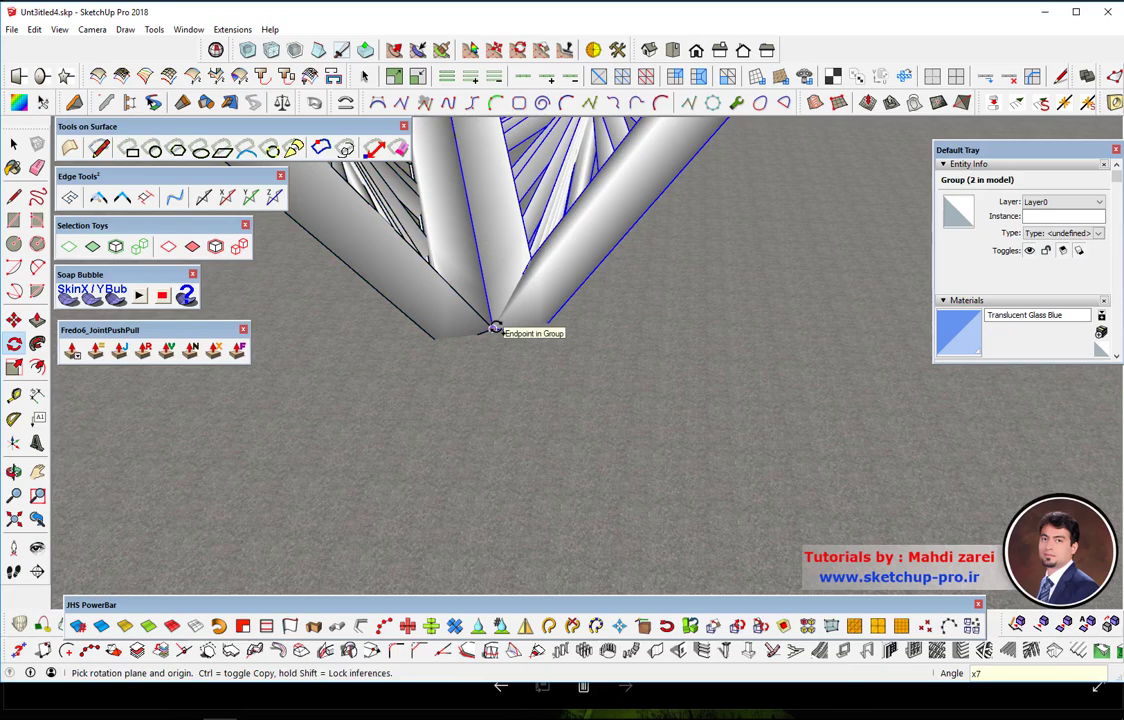
Step: Zoom out and orbit to inspect the completed ring of eight truss petals
scroll(550, 358, "down", 2)
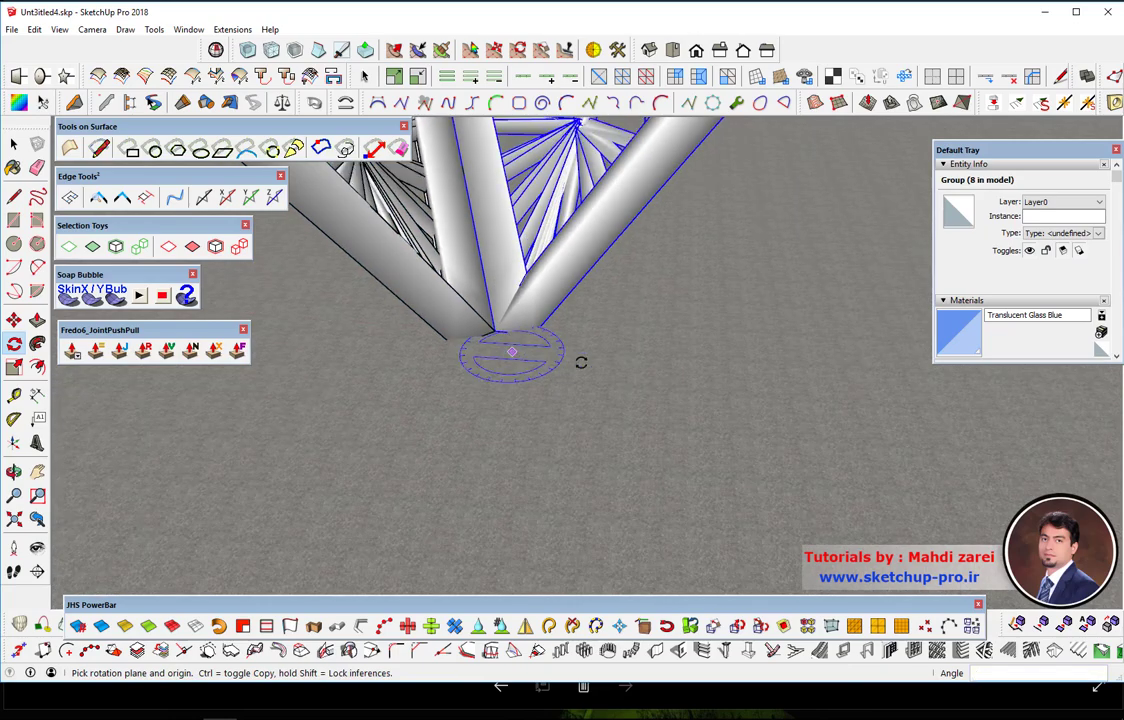
scroll(600, 350, "down", 2)
scroll(610, 340, "down", 1)
scroll(610, 340, "down", 1)
scroll(610, 340, "down", 1)
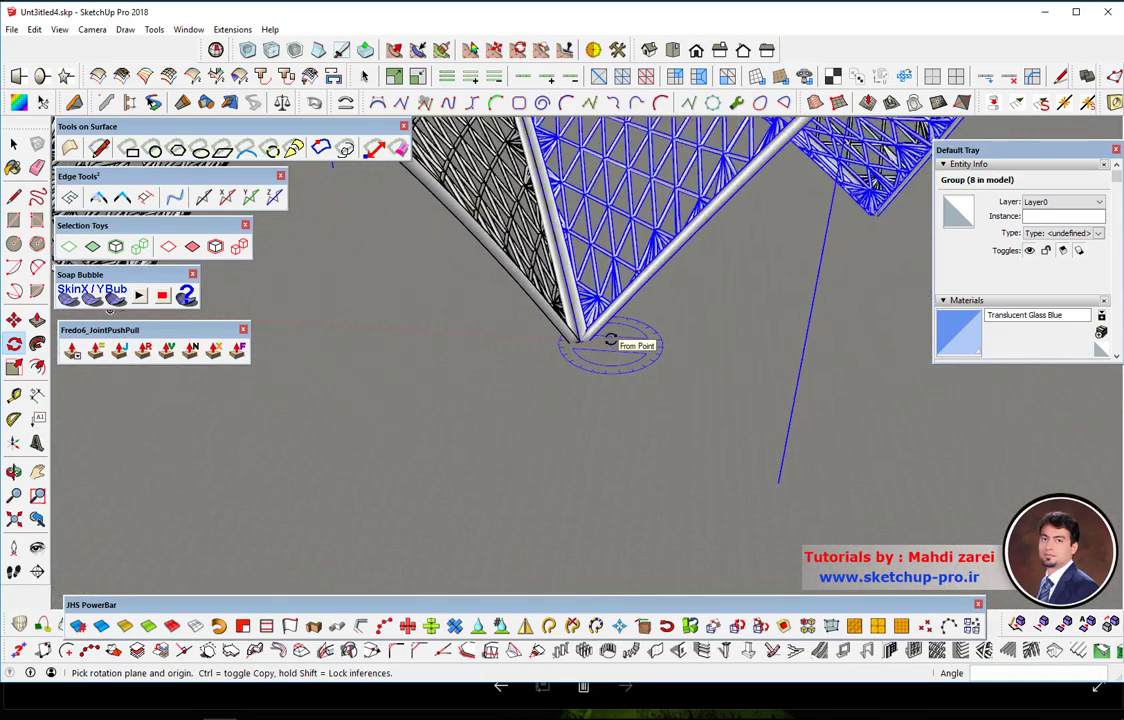
scroll(610, 340, "down", 1)
scroll(610, 340, "down", 2)
scroll(610, 336, "down", 2)
scroll(604, 338, "down", 2)
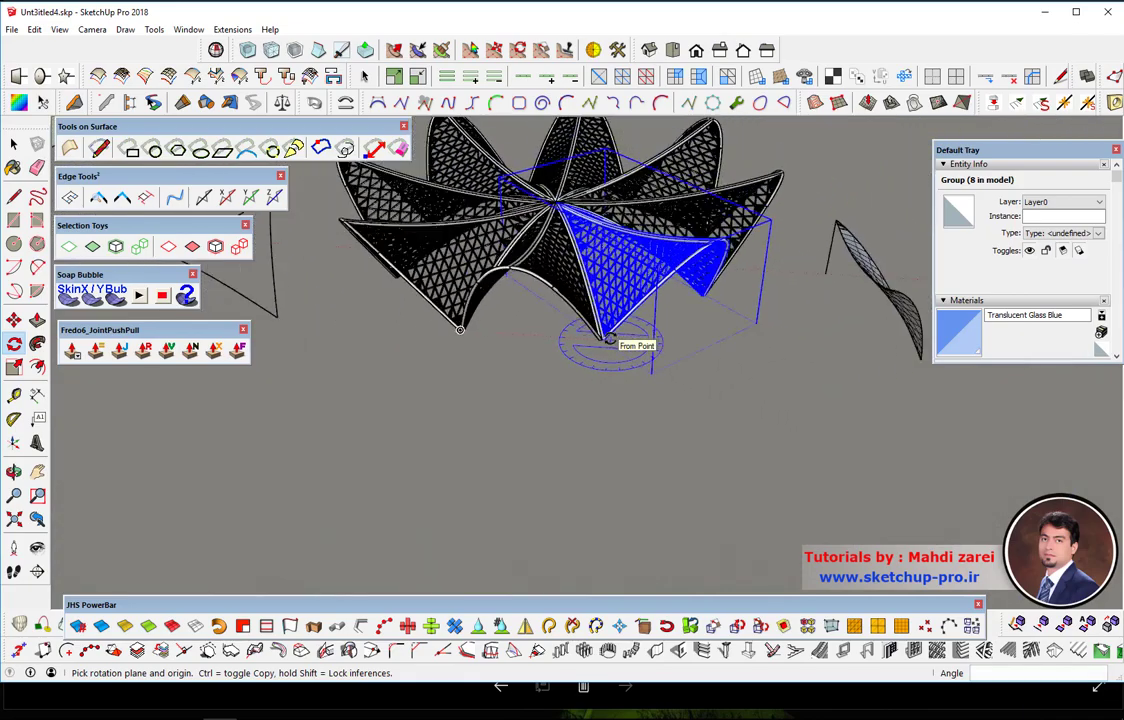
key("space")
scroll(493, 246, "up", 2)
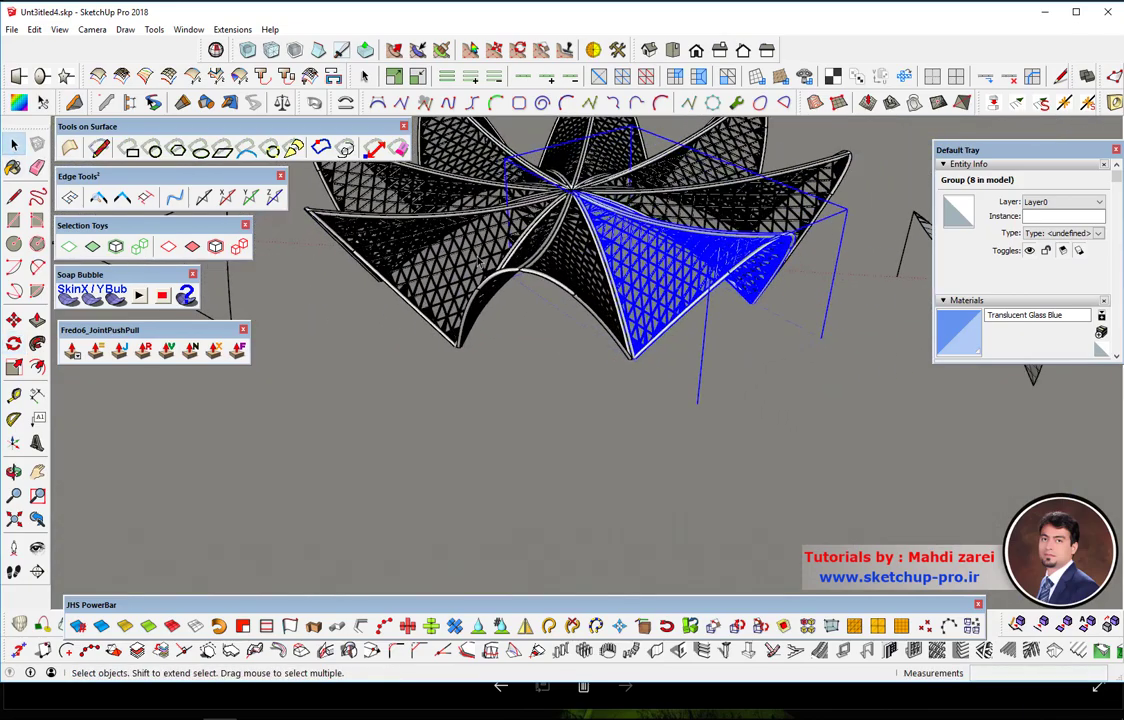
scroll(493, 246, "up", 2)
mouse_move(600, 220)
middle_mouse_down()
mouse_move(487, 212)
mouse_move(440, 275)
middle_mouse_up()
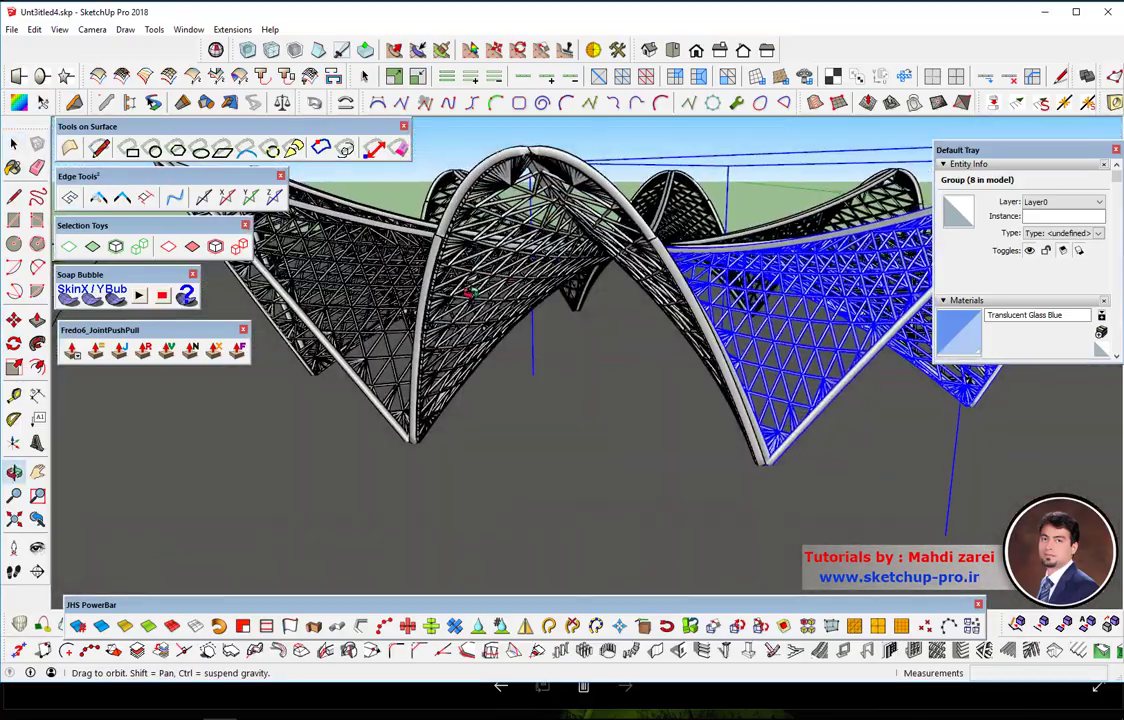
left_click(188, 29)
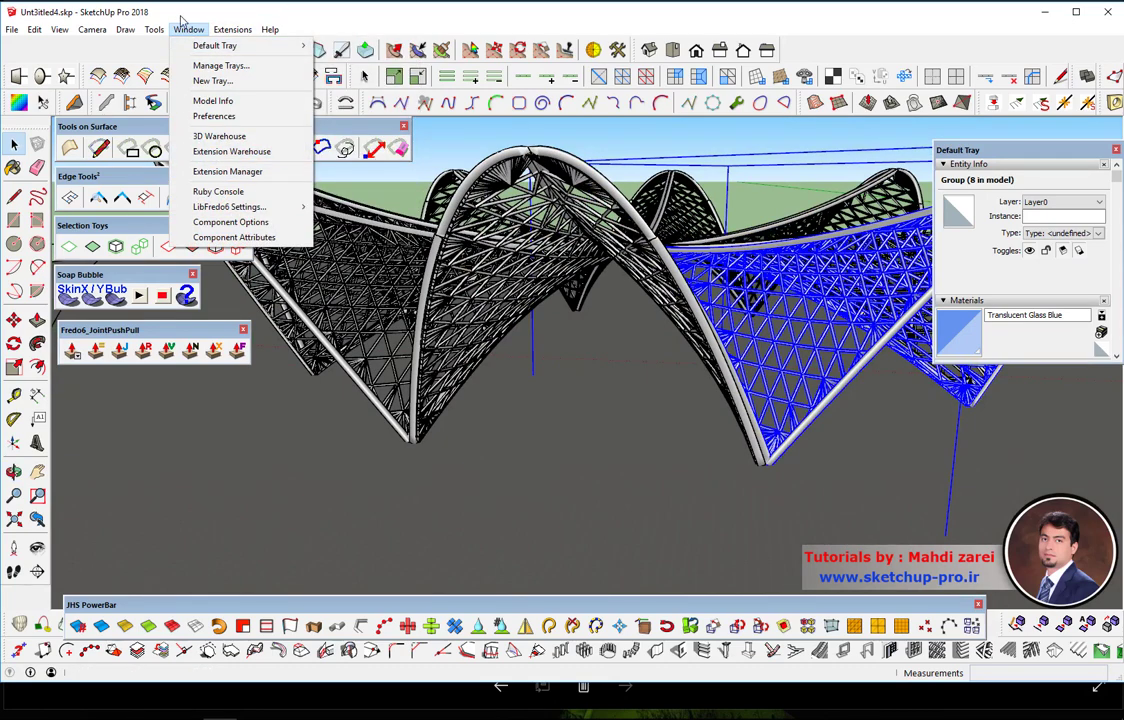
left_click(420, 19)
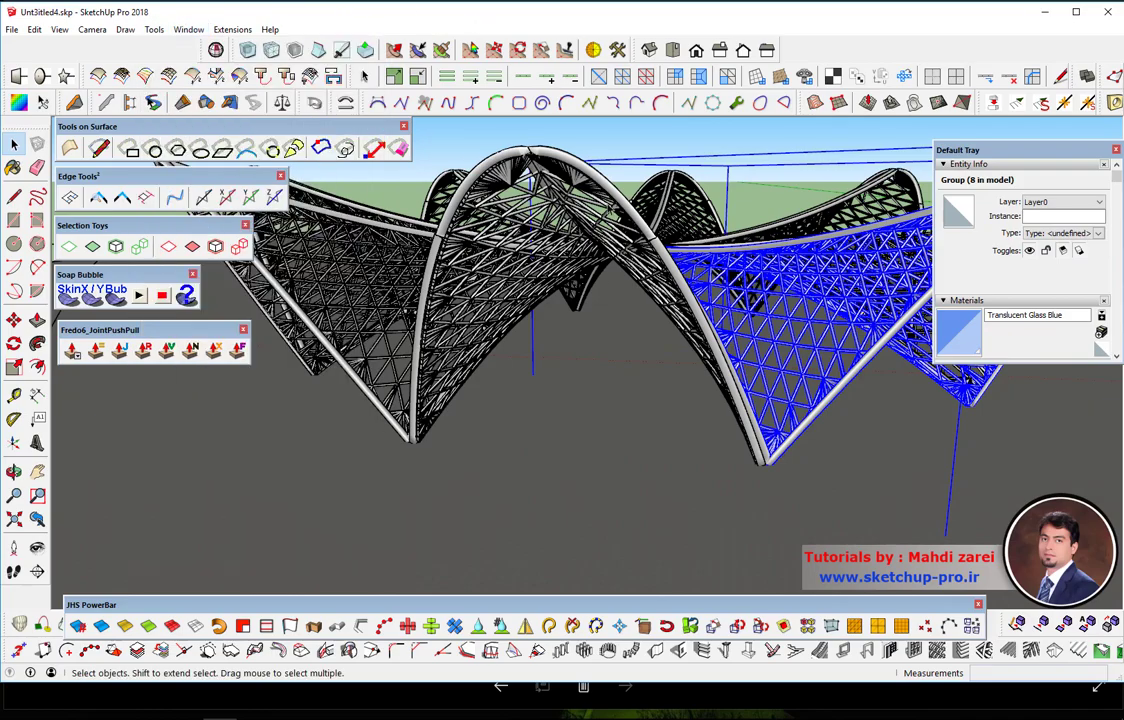
middle_click_drag(536, 183, 500, 250)
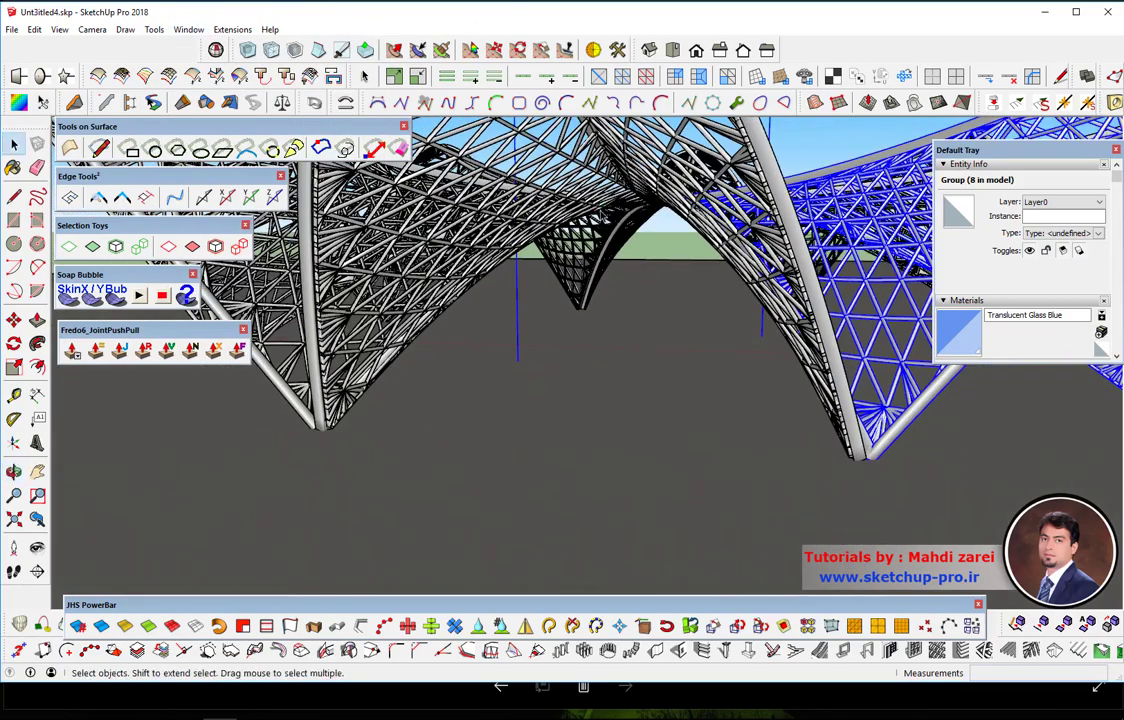
mouse_move(500, 250)
middle_mouse_down()
mouse_move(562, 220)
mouse_move(590, 246)
mouse_move(755, 258)
mouse_move(610, 253)
mouse_move(527, 268)
mouse_move(467, 242)
mouse_move(527, 248)
mouse_move(530, 372)
mouse_move(544, 241)
mouse_move(549, 354)
mouse_move(573, 333)
mouse_move(505, 409)
middle_mouse_up()
Step: Scroll in Photos to view the tent2.jpg collage of shell and tensile canopies
scroll(467, 242, "up", 2)
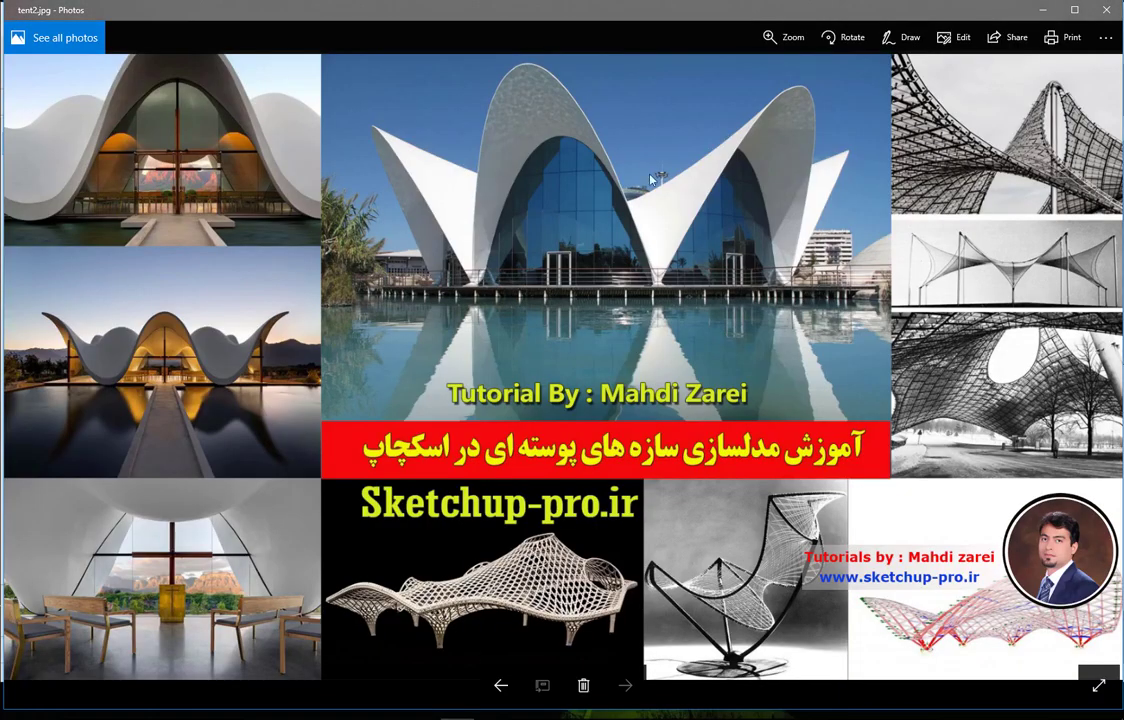